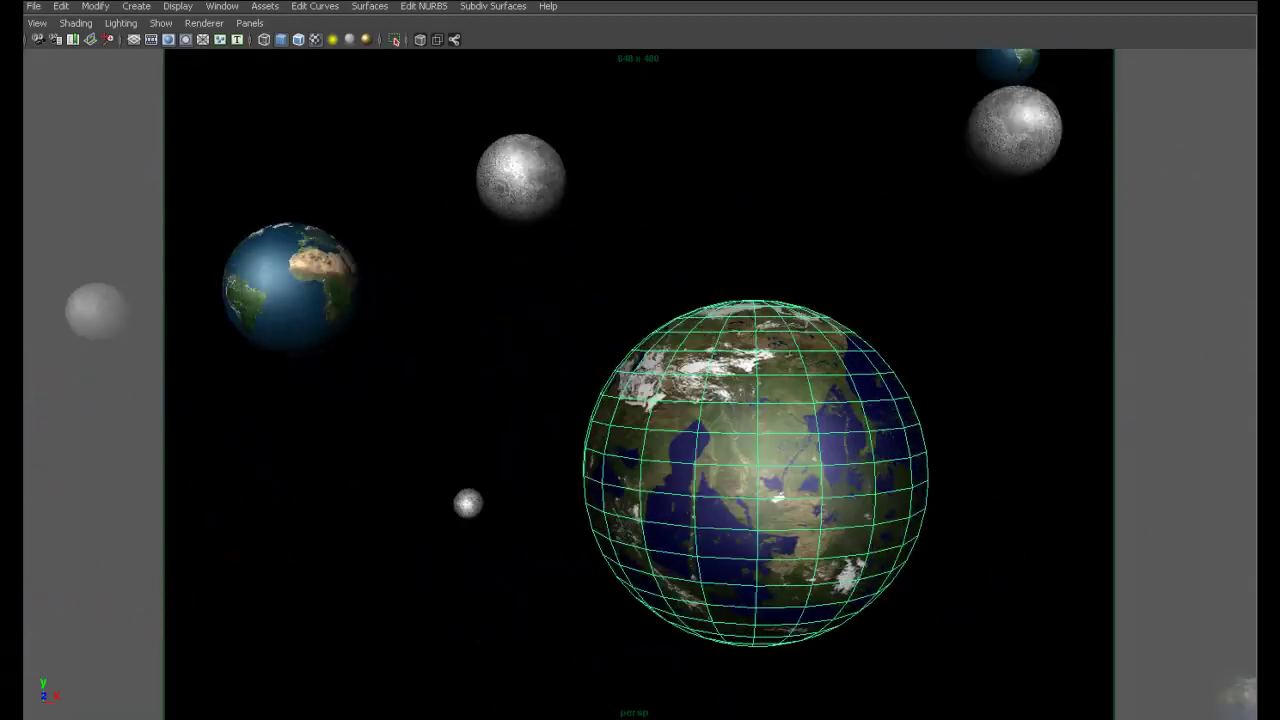
Switch the viewport to Top view and zoom out to see all the spheres
key(space)
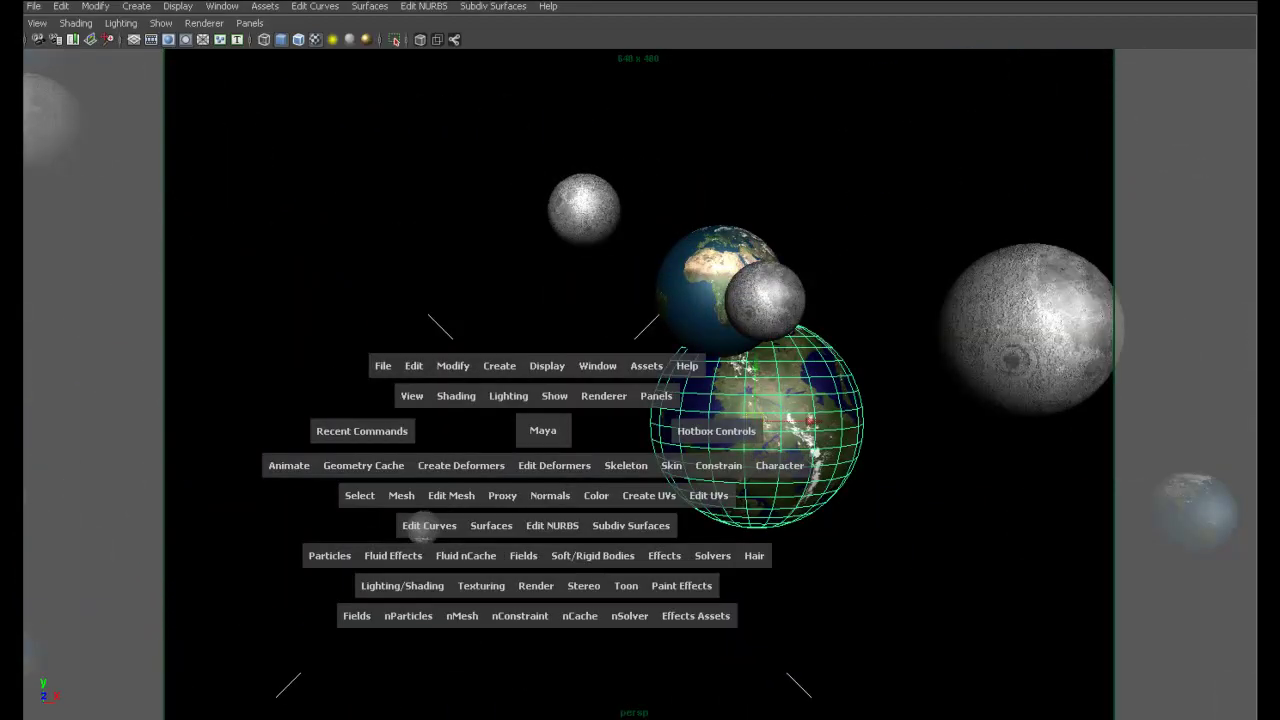
drag(543, 427, 462, 424)
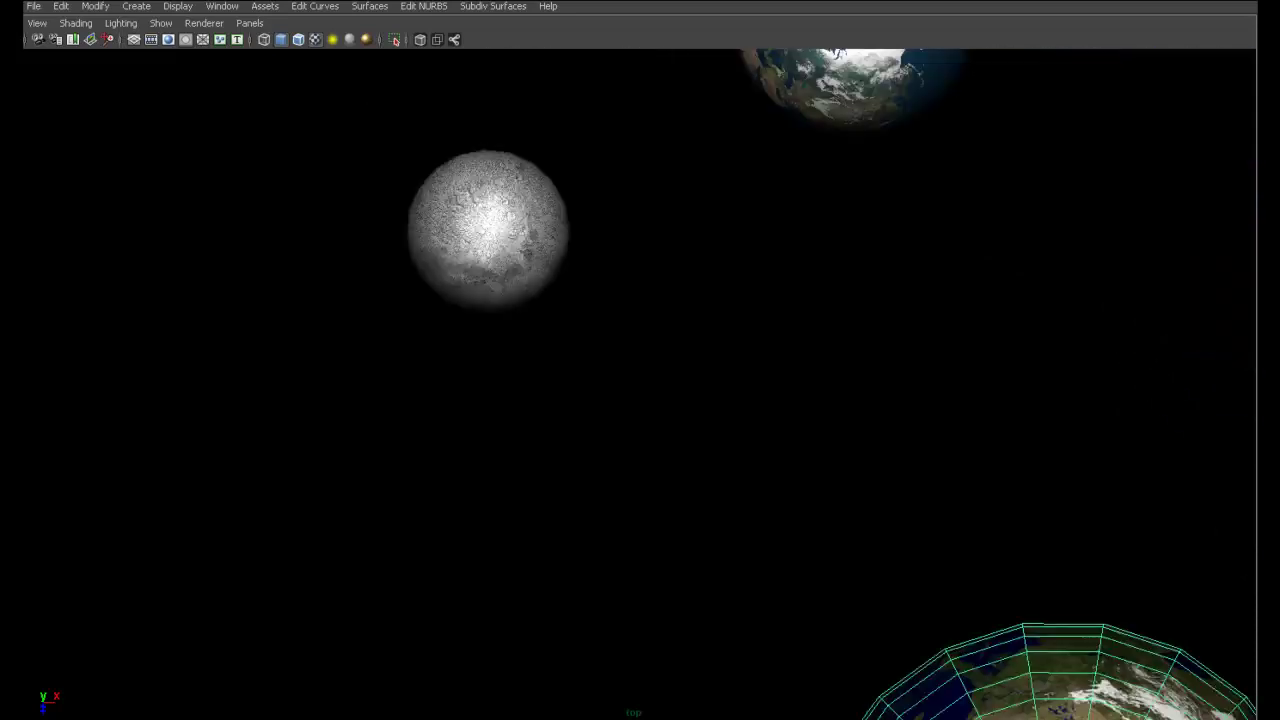
scroll(640, 360, down, 3)
scroll(640, 360, down, 3)
scroll(640, 360, down, 2)
scroll(640, 360, down, 2)
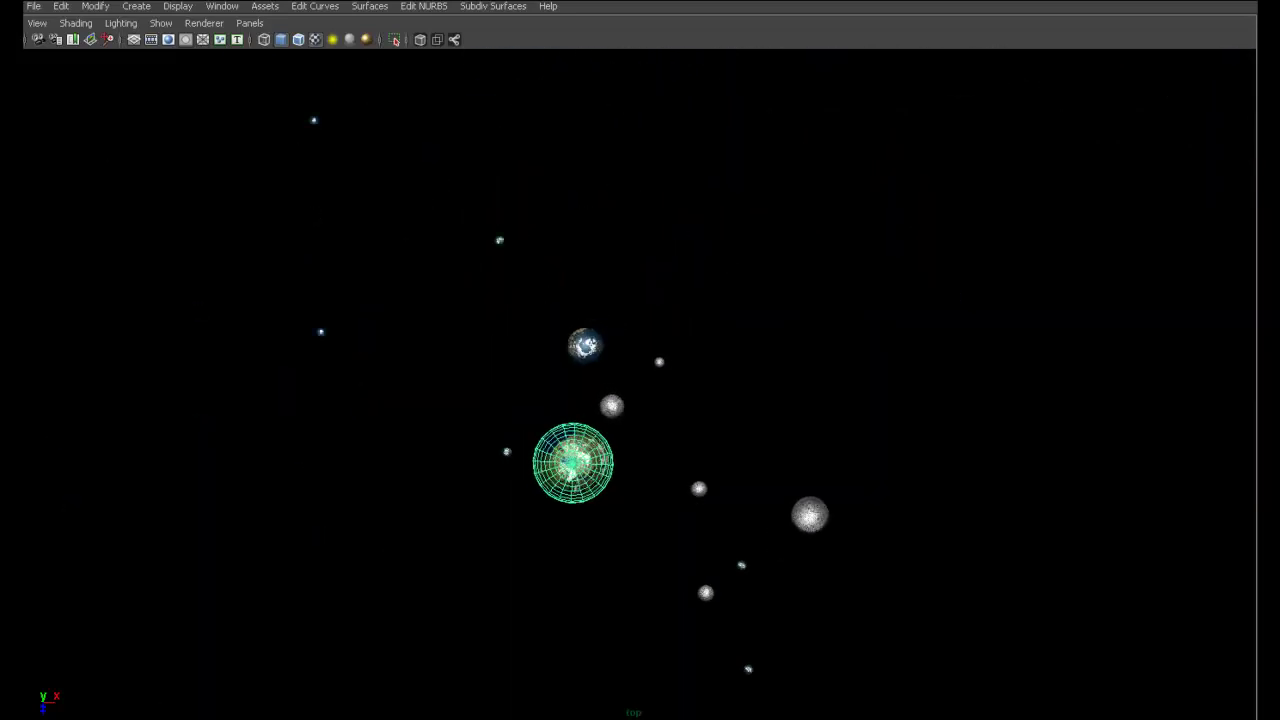
Turn on the grid display from the viewport's Show menu
click(160, 22)
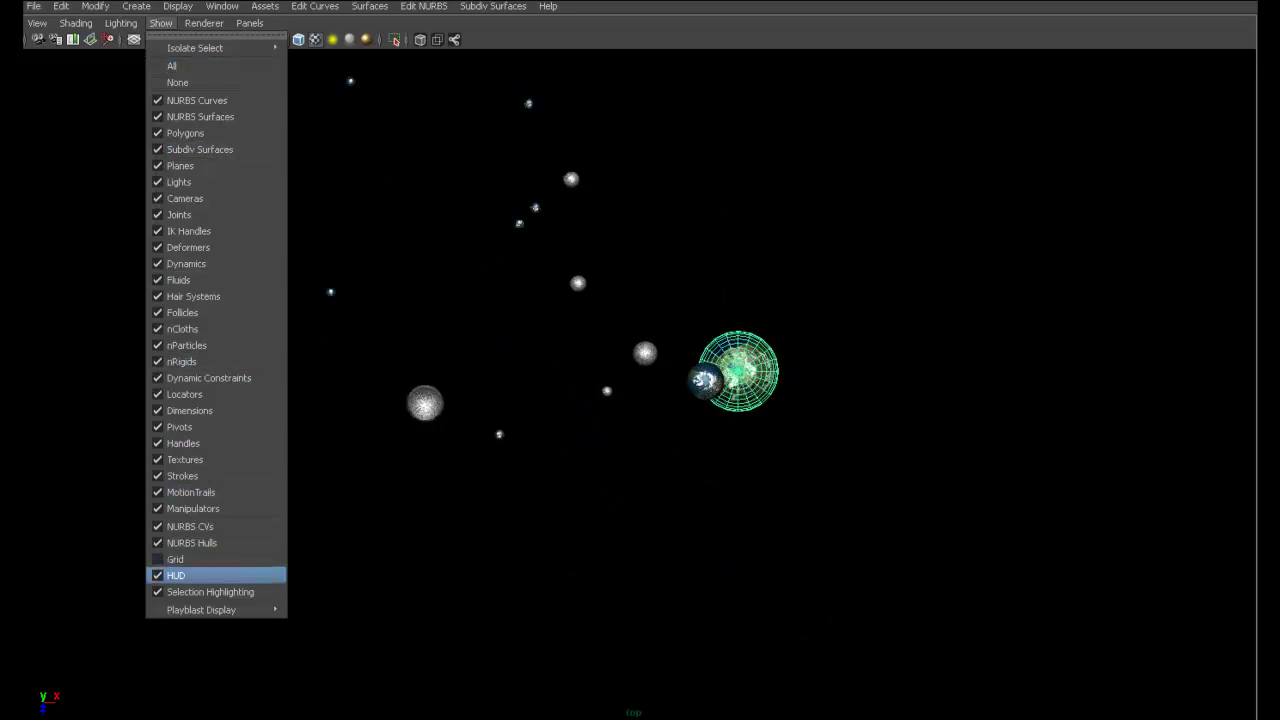
click(200, 559)
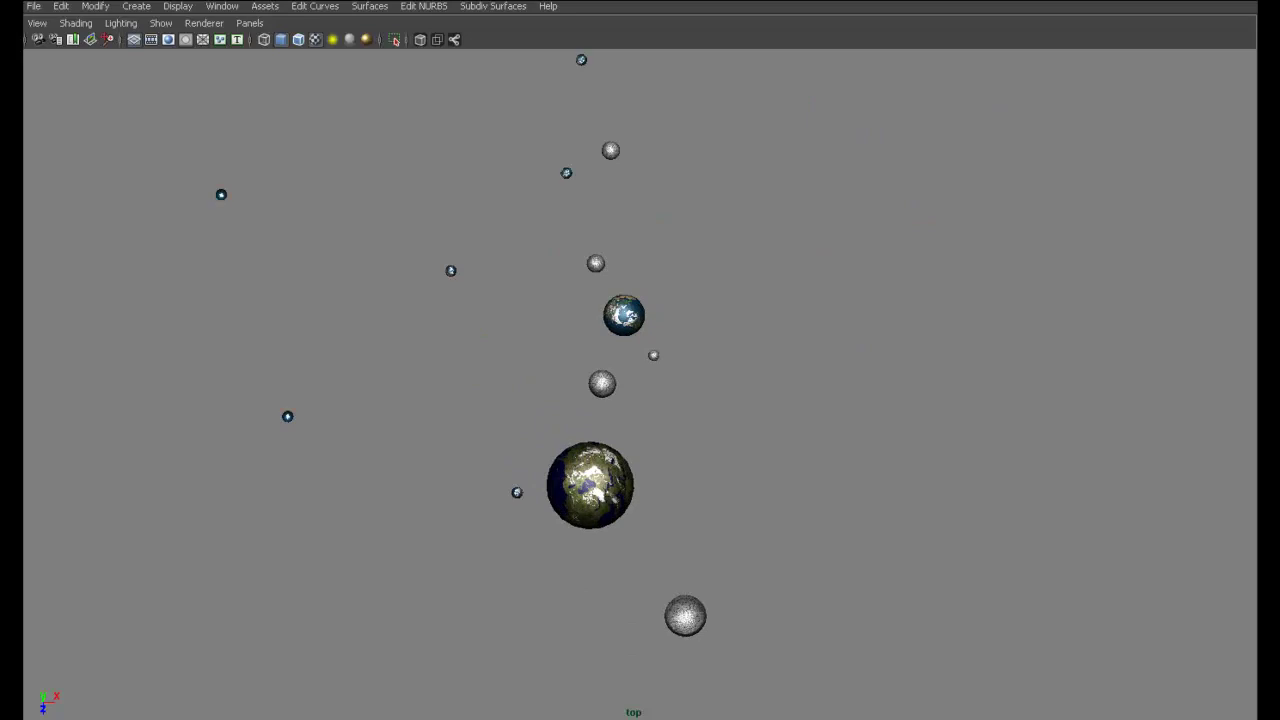
click(160, 22)
key(Escape)
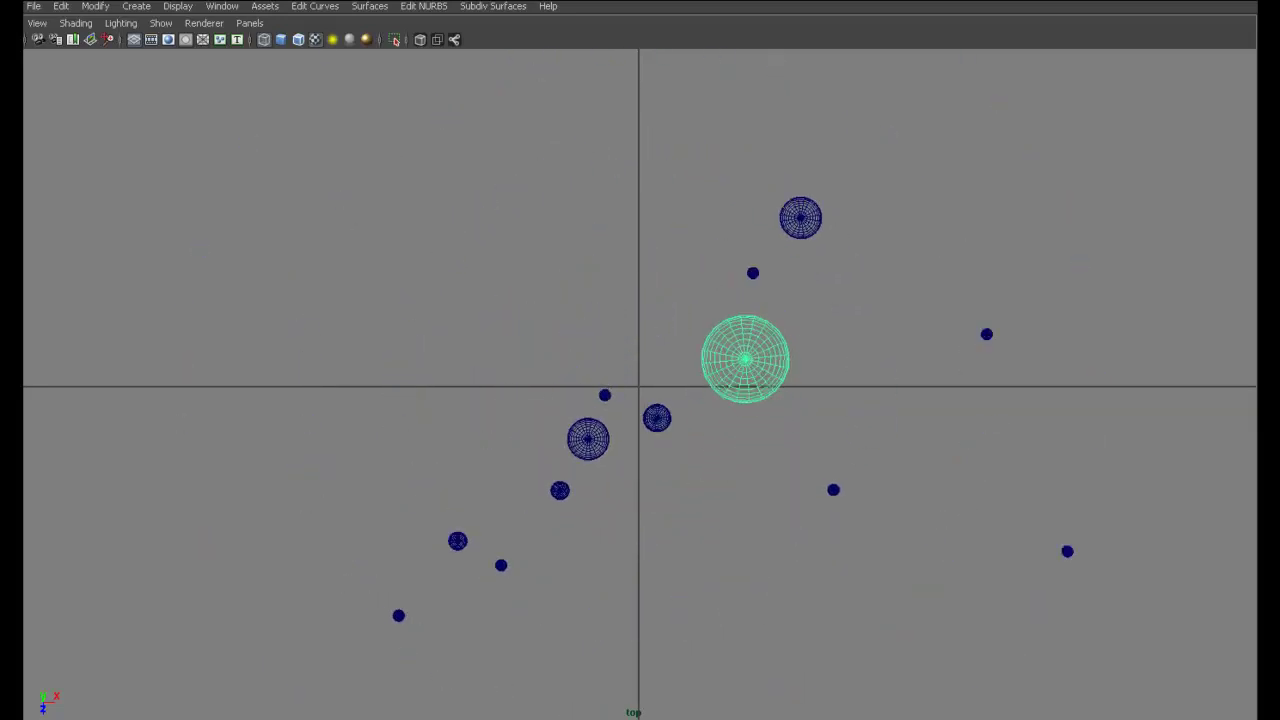
Switch the viewport back to the Perspective camera through the hotbox
key(space)
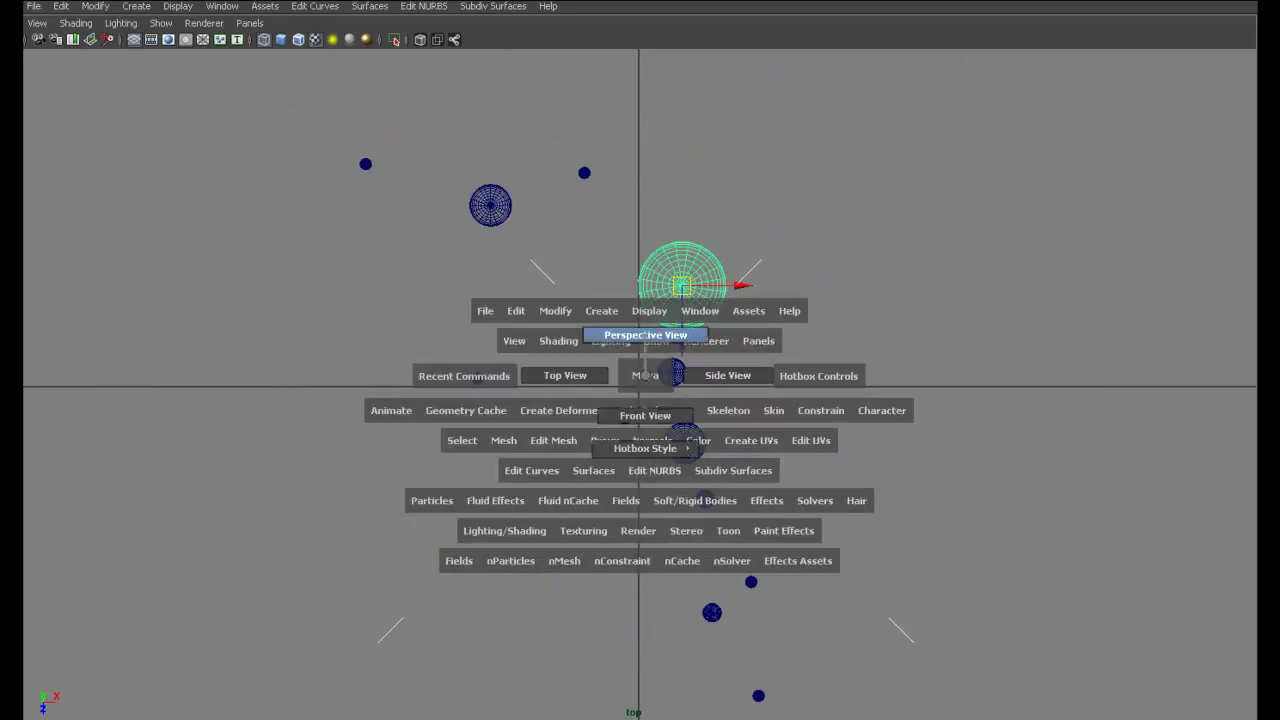
click(645, 335)
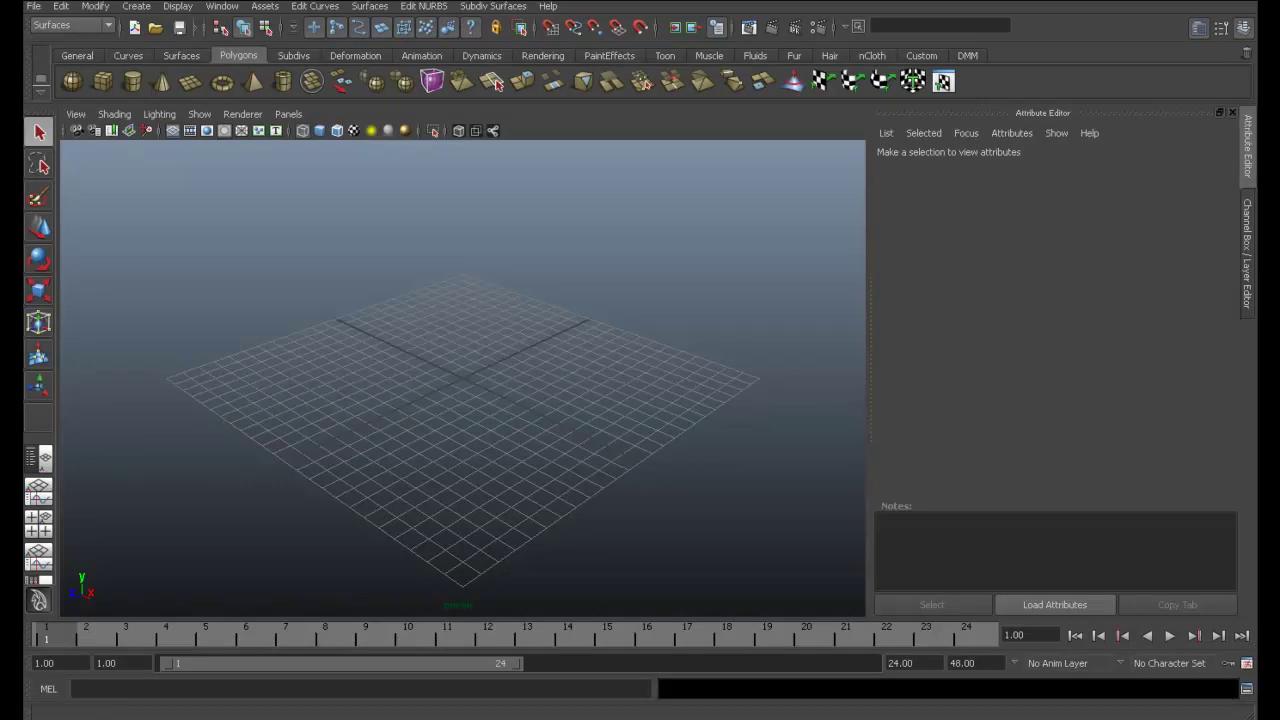
Create a polygon sphere at the origin and display it smooth shaded
click(72, 81)
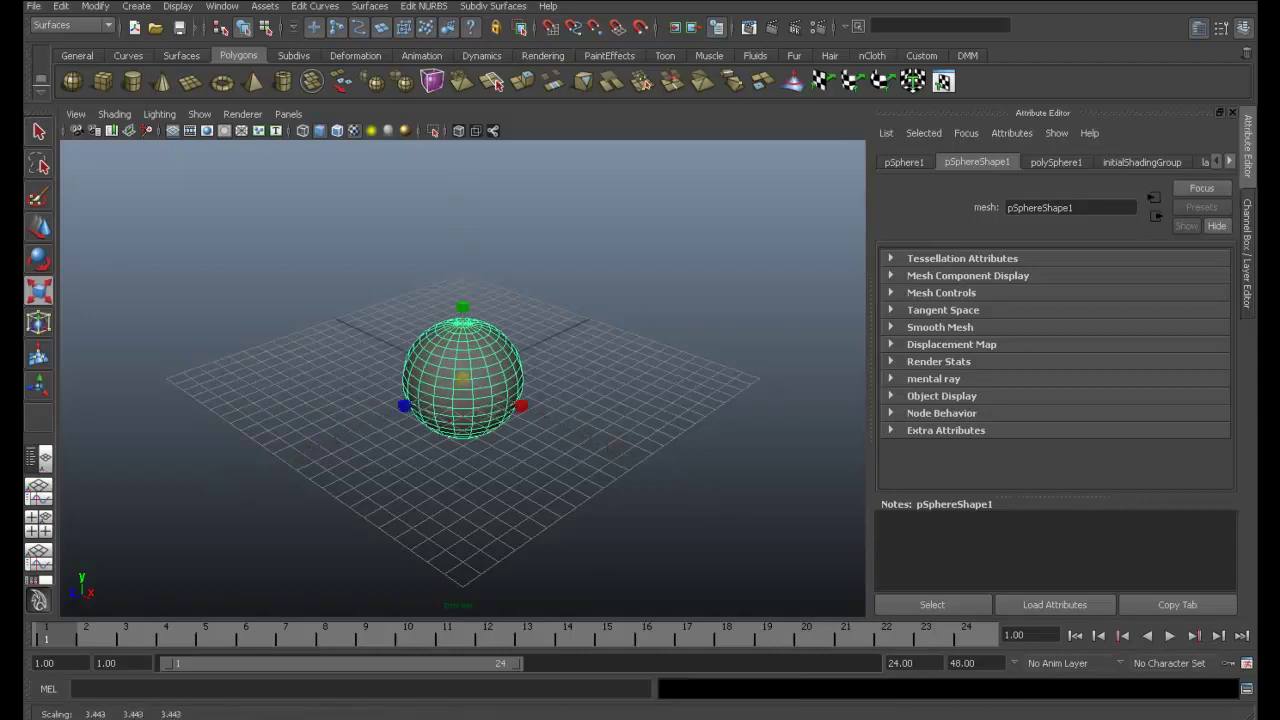
key(5)
scroll(462, 378, up, 3)
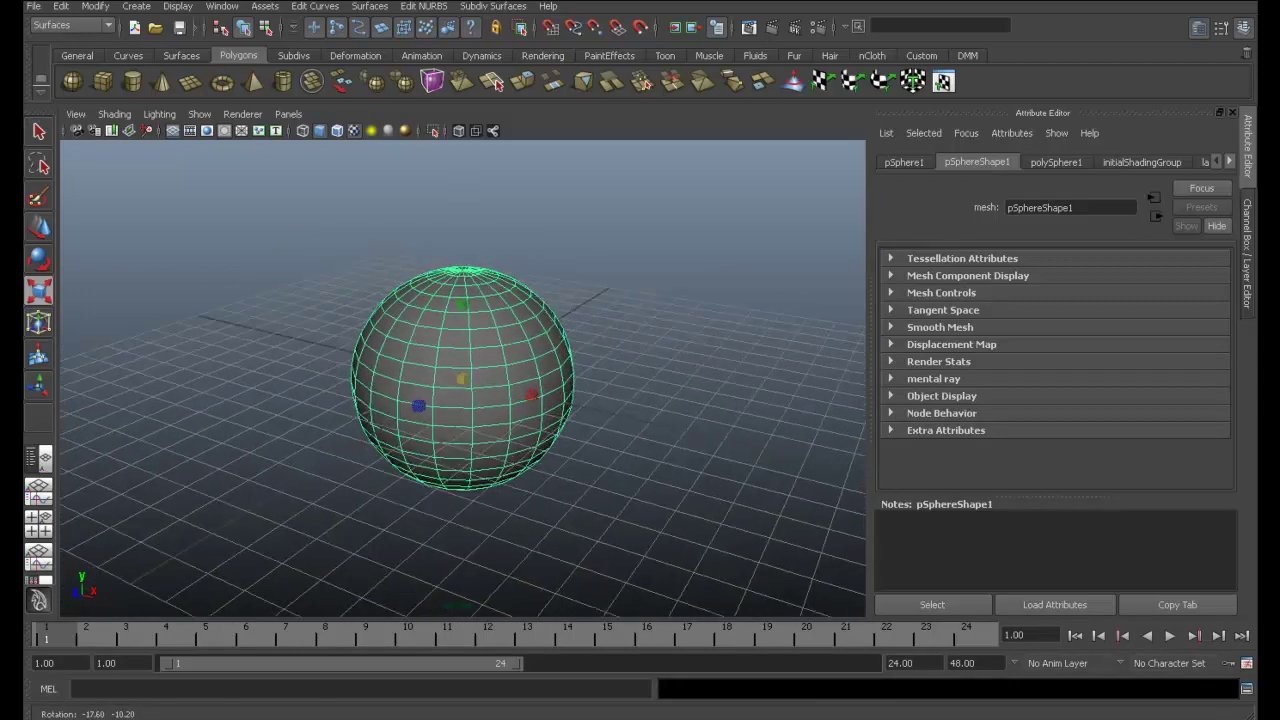
scroll(462, 378, up, 2)
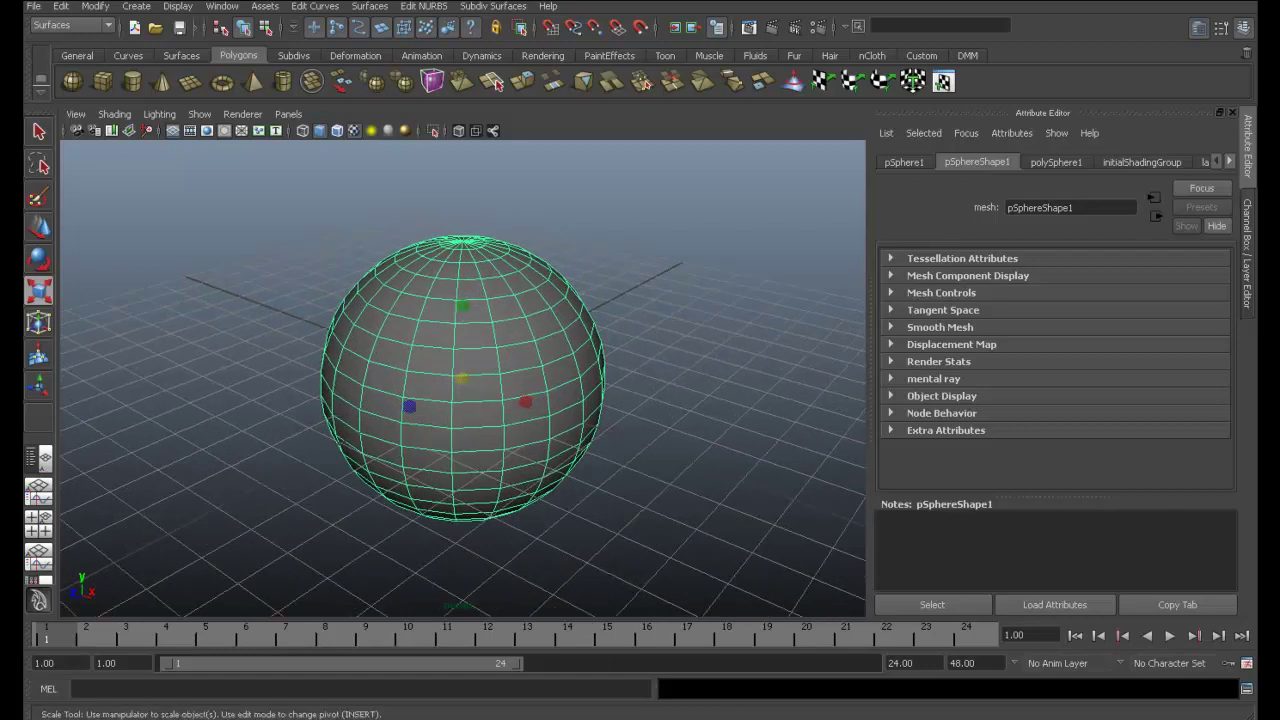
Assign the sphere a new Blinn material with Earth_01.jpg as its color texture
right_click(479, 283)
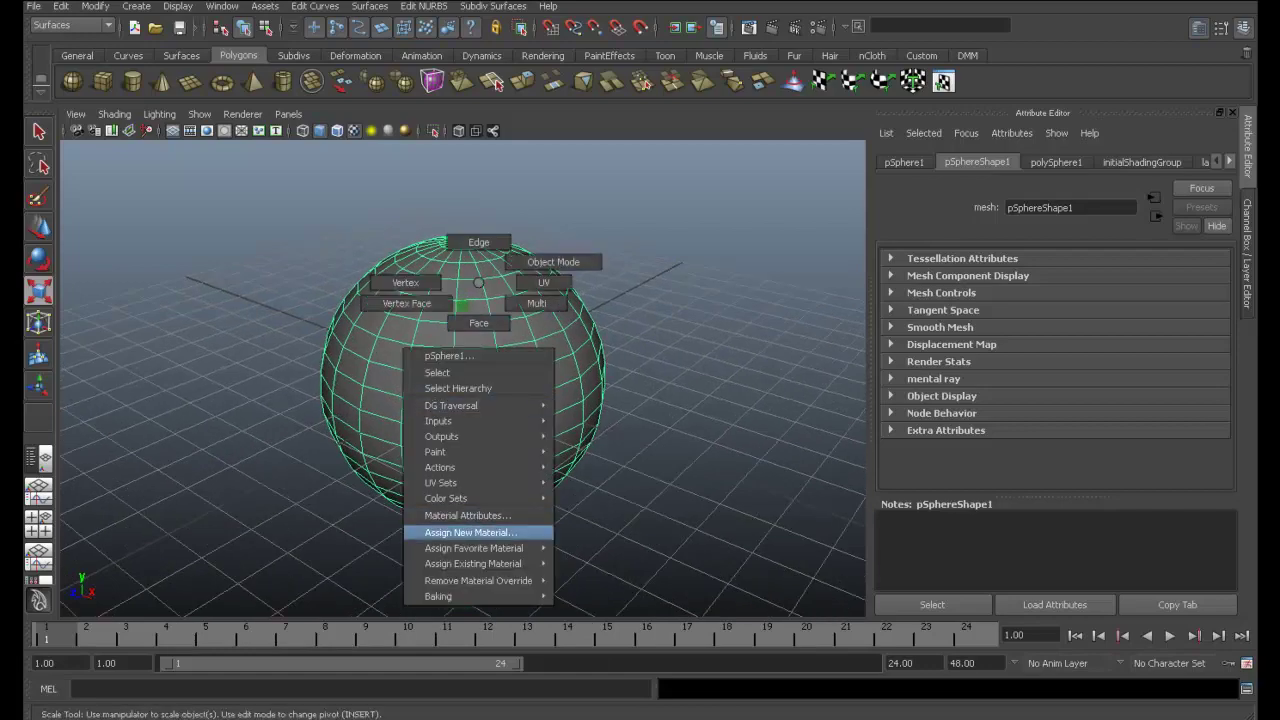
click(470, 532)
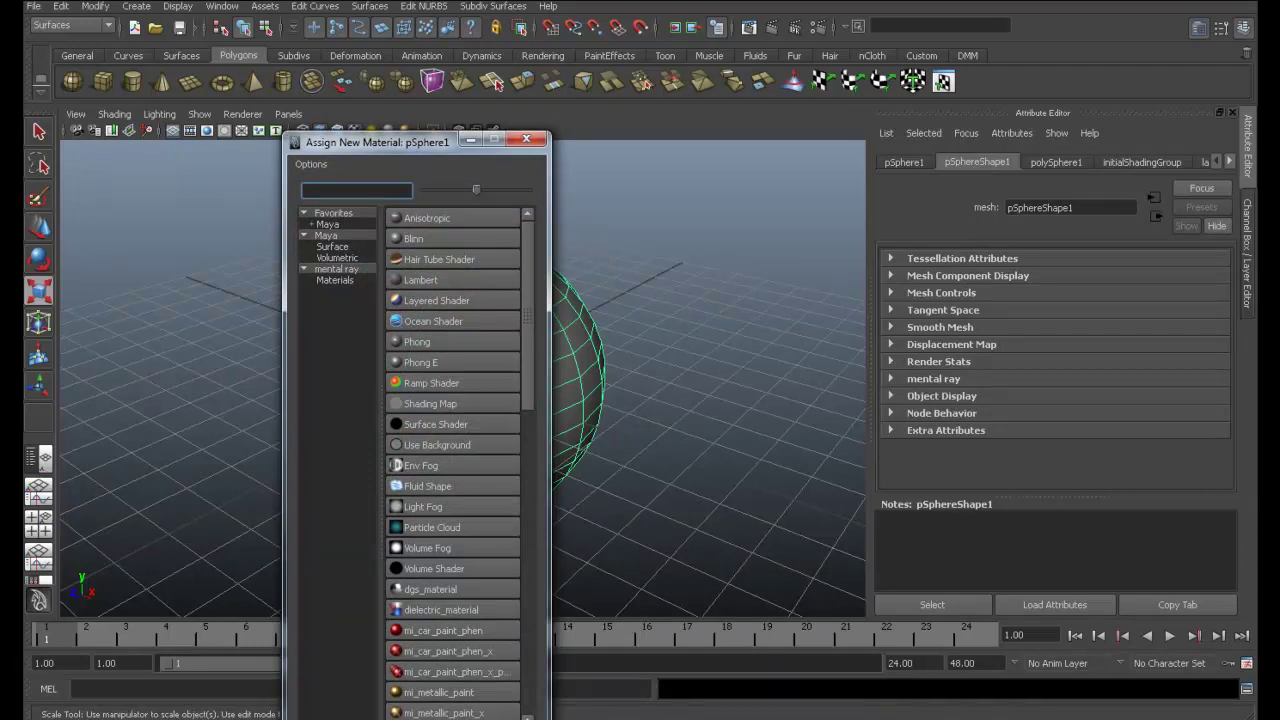
click(413, 239)
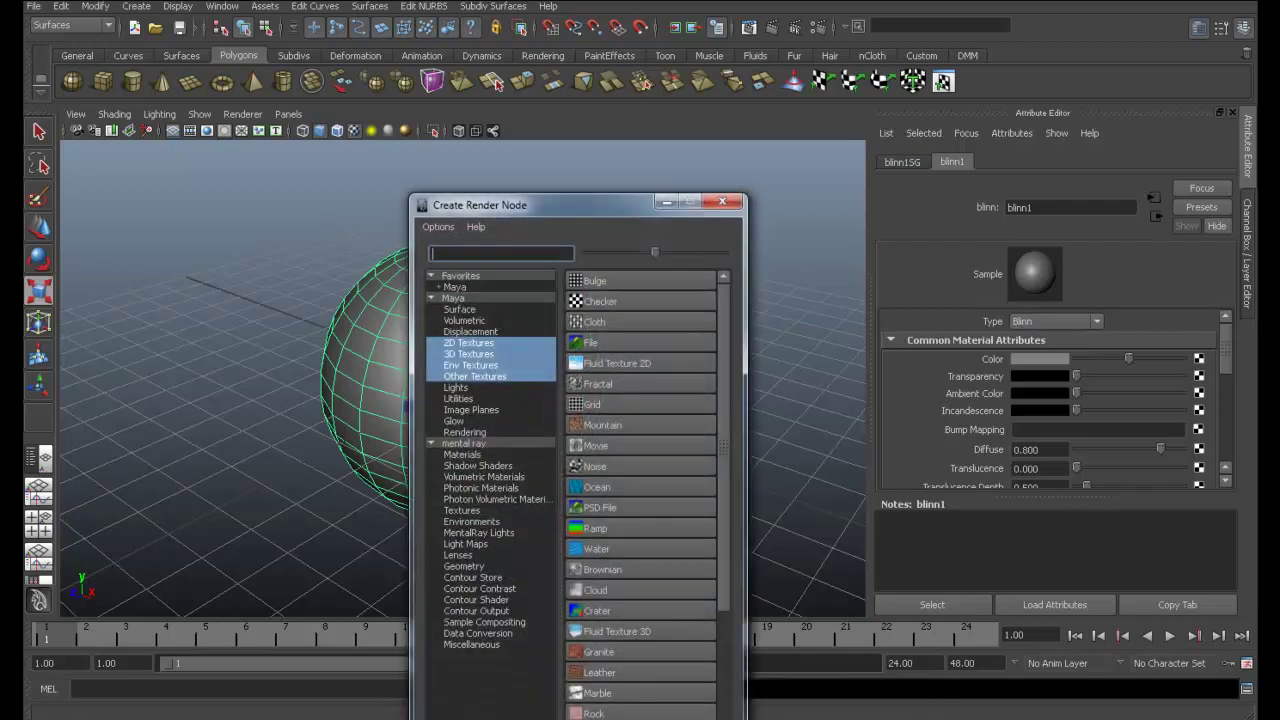
click(592, 342)
click(1201, 405)
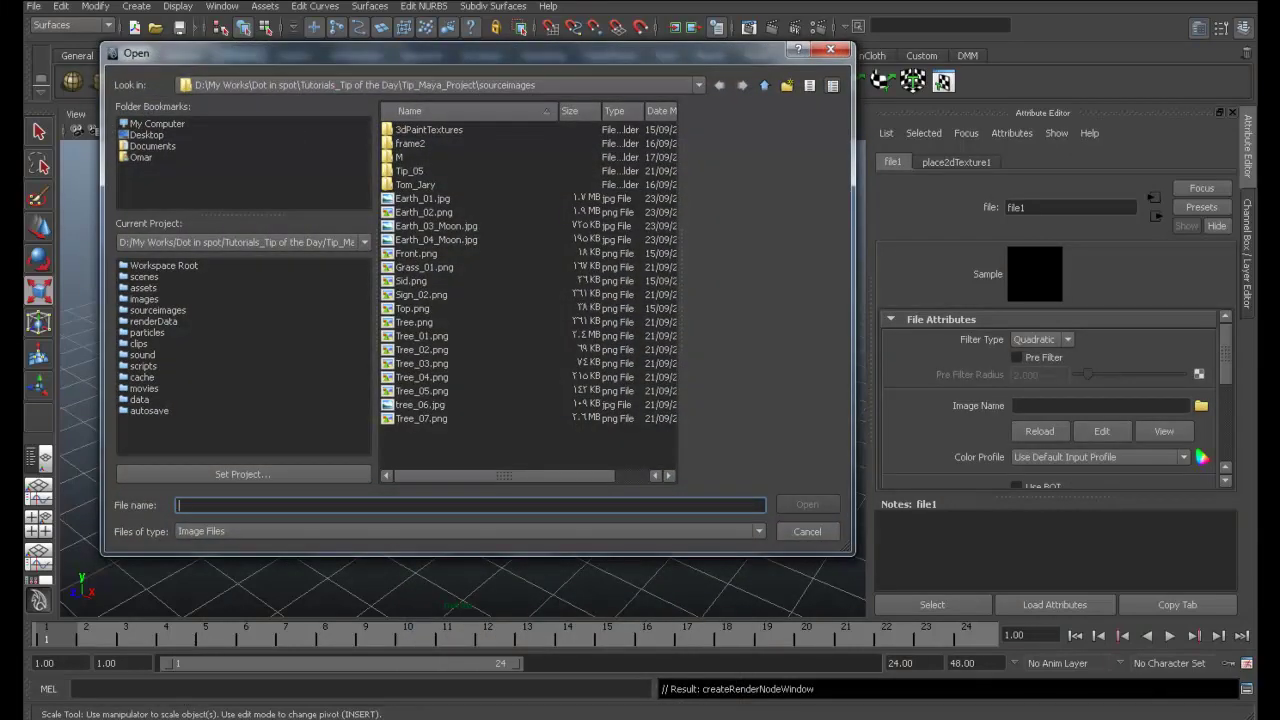
click(422, 198)
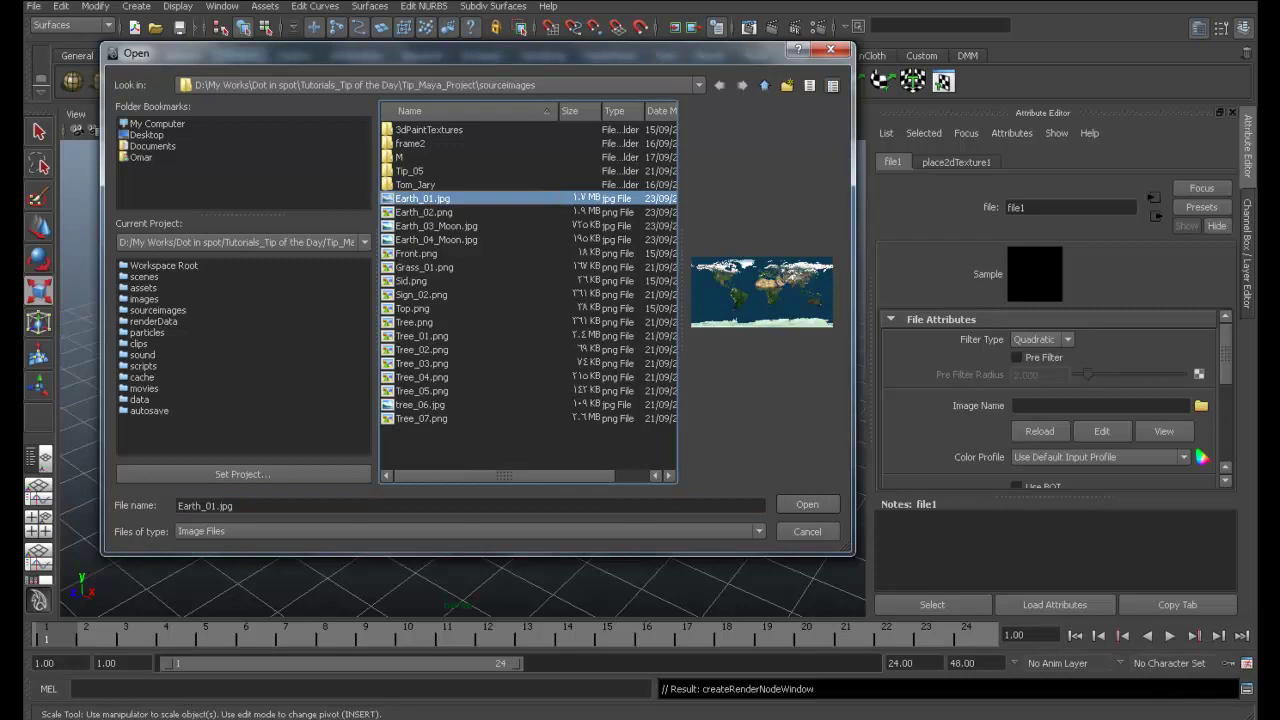
key(Return)
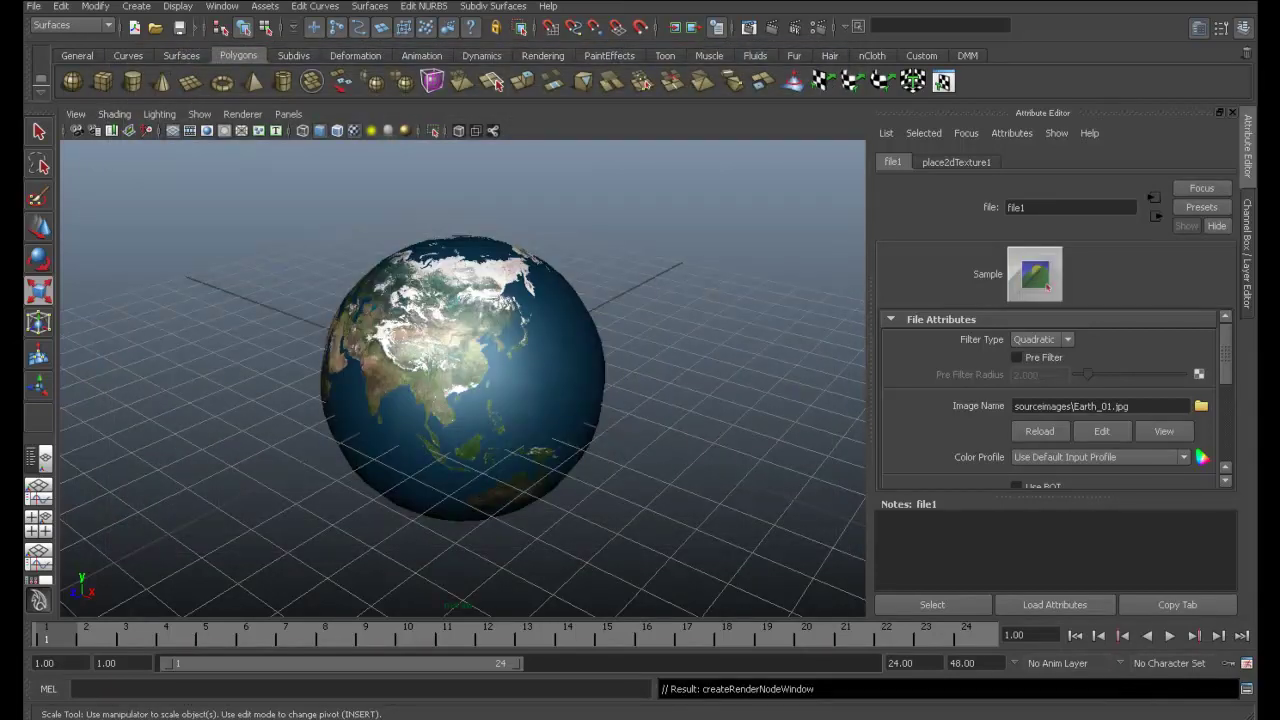
Move the Earth globe along X to Translate X 43.204 and show its channel values
mouse_move(460, 380)
alt+mouse_down()
mouse_move(540, 300)
mouse_move(660, 320)
mouse_move(850, 310)
mouse_move(480, 378)
mouse_move(510, 375)
mouse_move(540, 416)
mouse_move(620, 305)
alt+mouse_up()
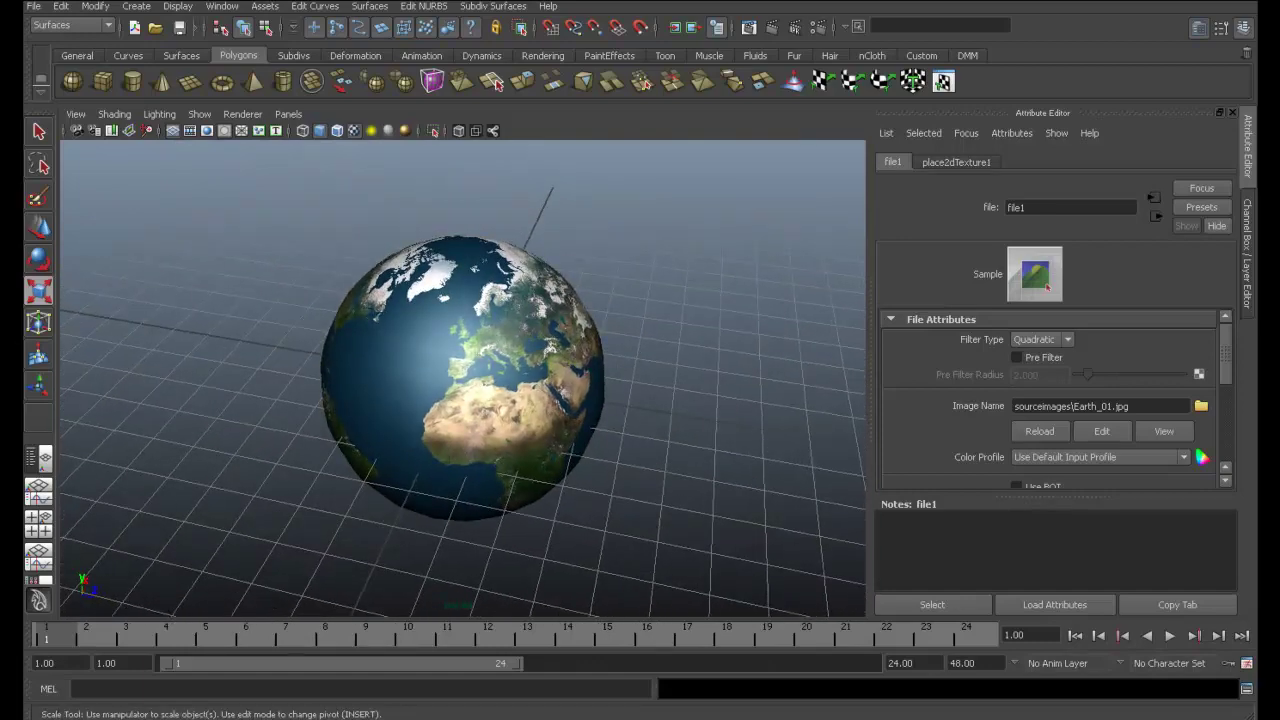
click(462, 378)
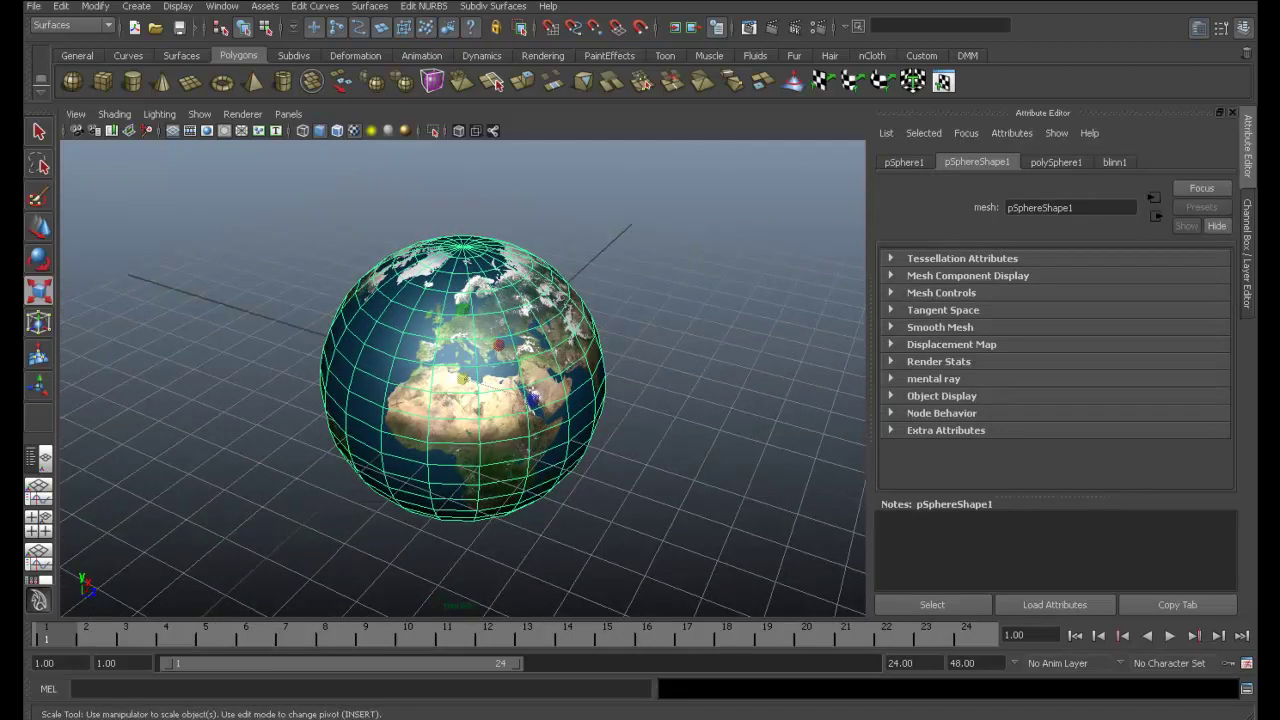
key(w)
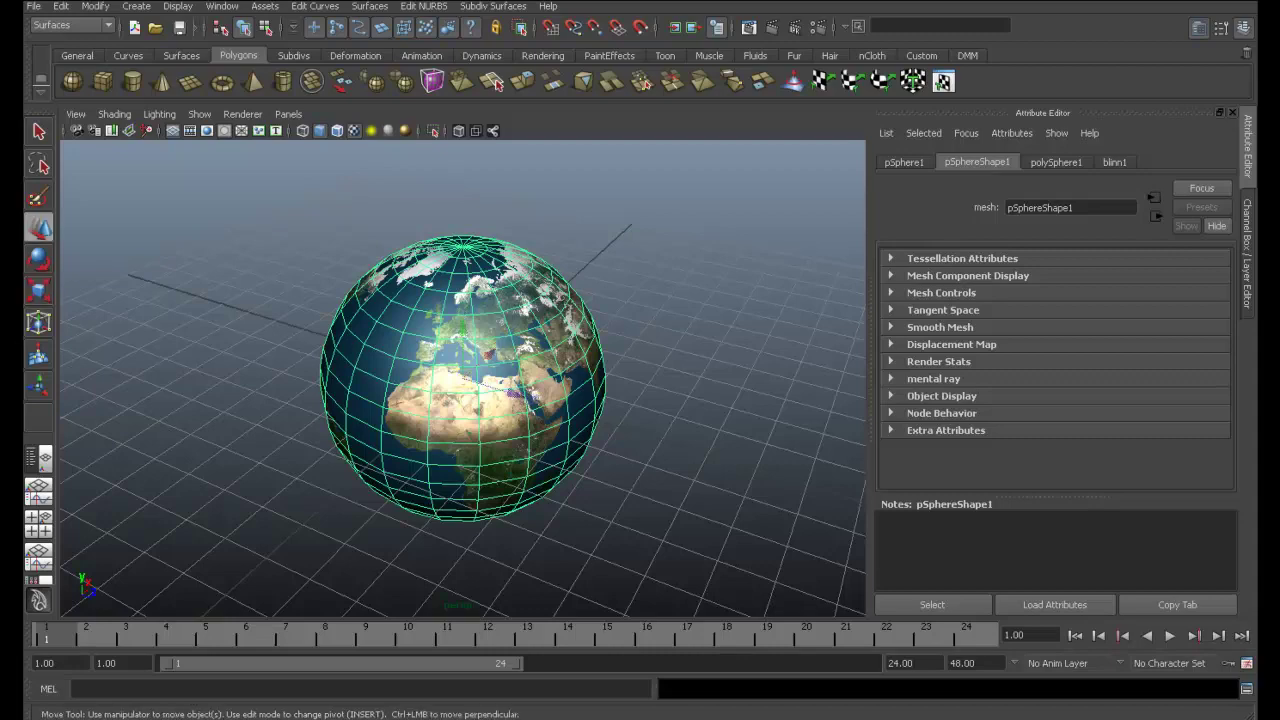
scroll(463, 378, down, 3)
scroll(463, 378, down, 2)
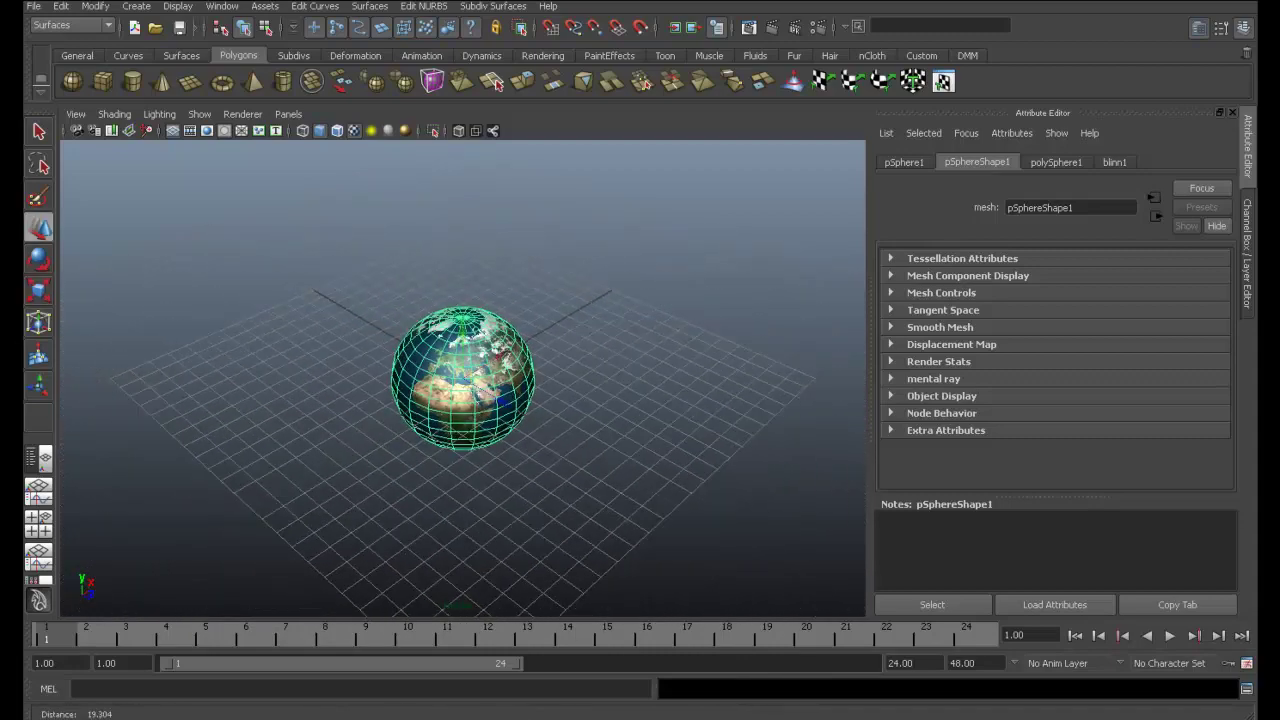
scroll(463, 378, down, 3)
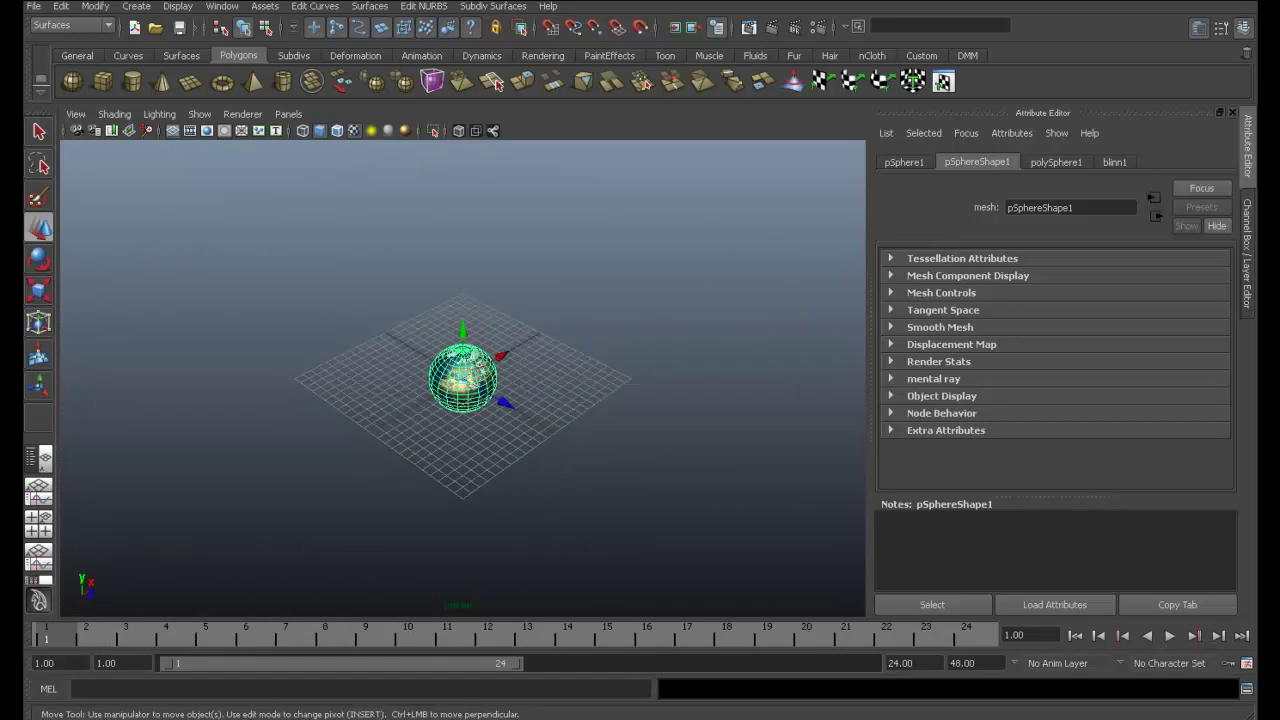
drag(500, 355, 722, 226)
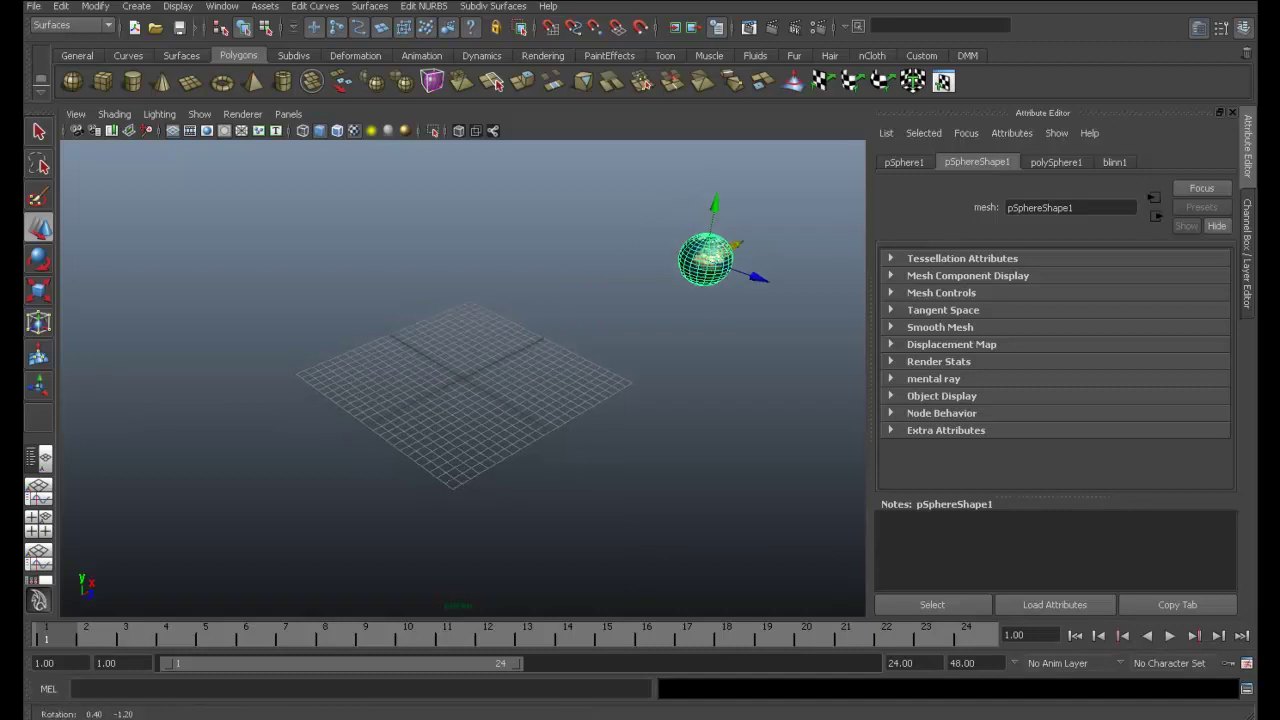
mouse_move(460, 380)
alt+mouse_down()
mouse_move(480, 385)
mouse_move(420, 400)
alt+mouse_up()
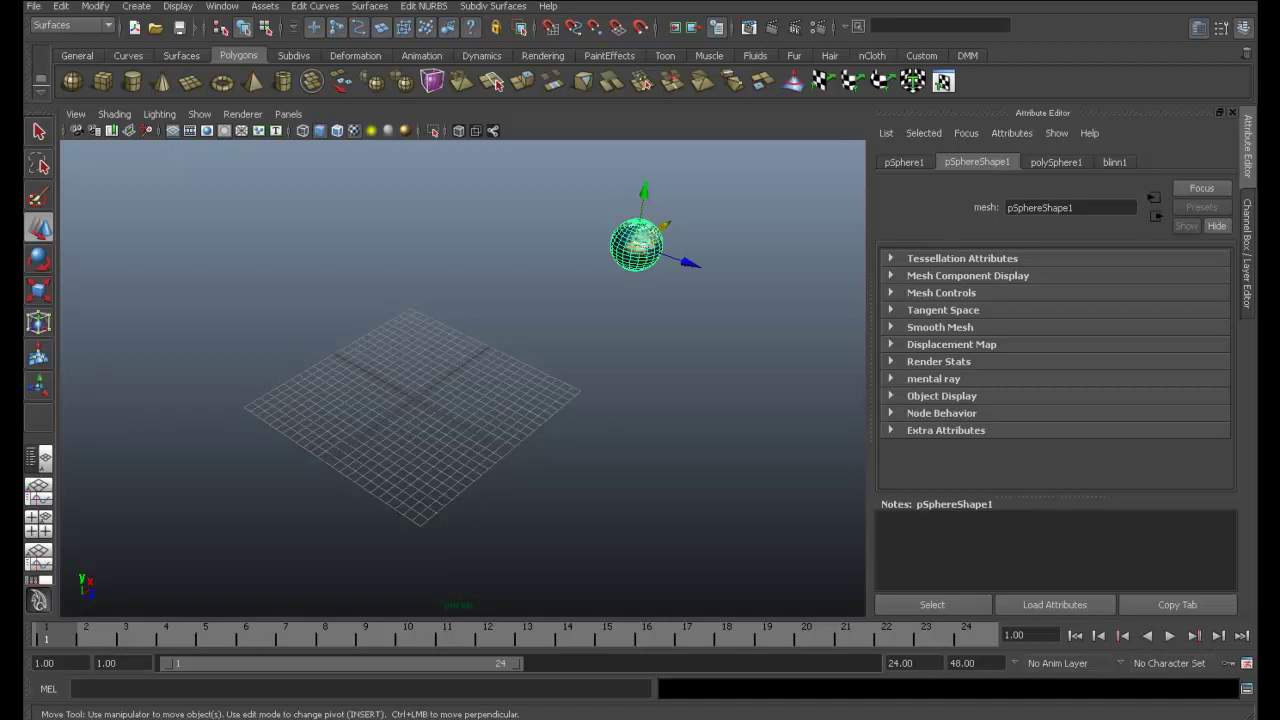
click(1248, 252)
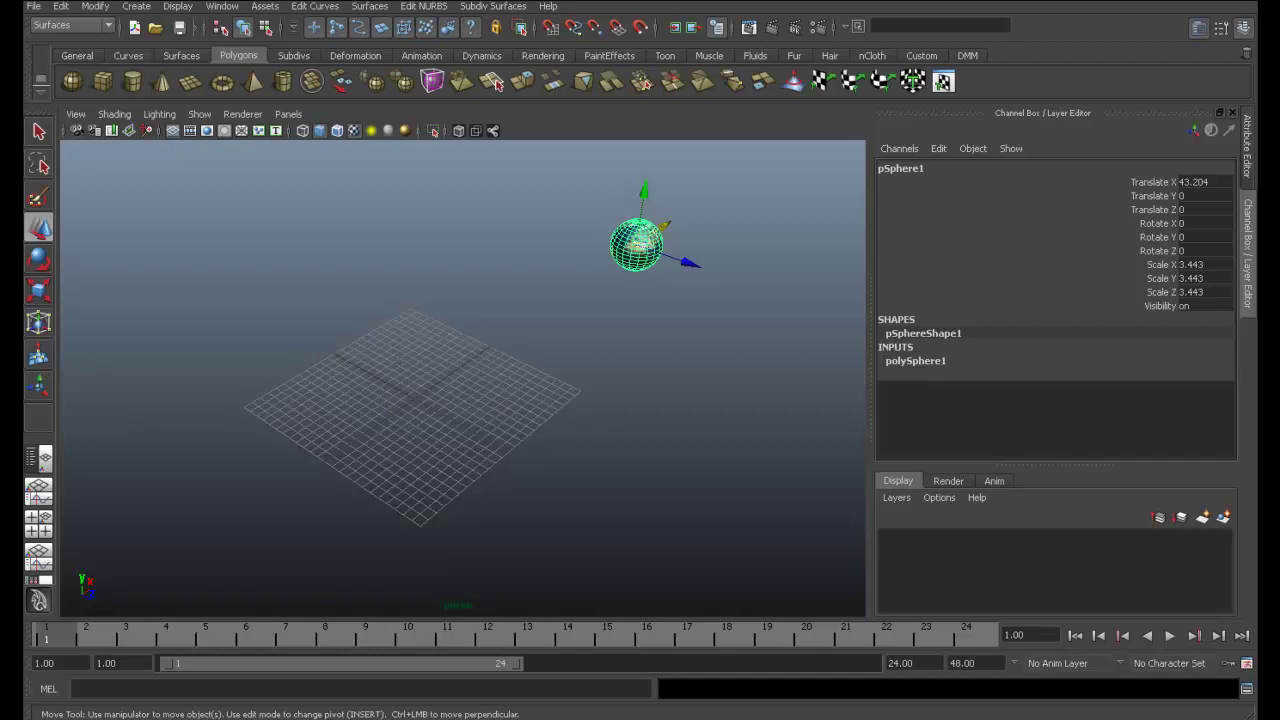
Group the sphere into group1 and open the Outliner beside the viewport
key(ctrl+g)
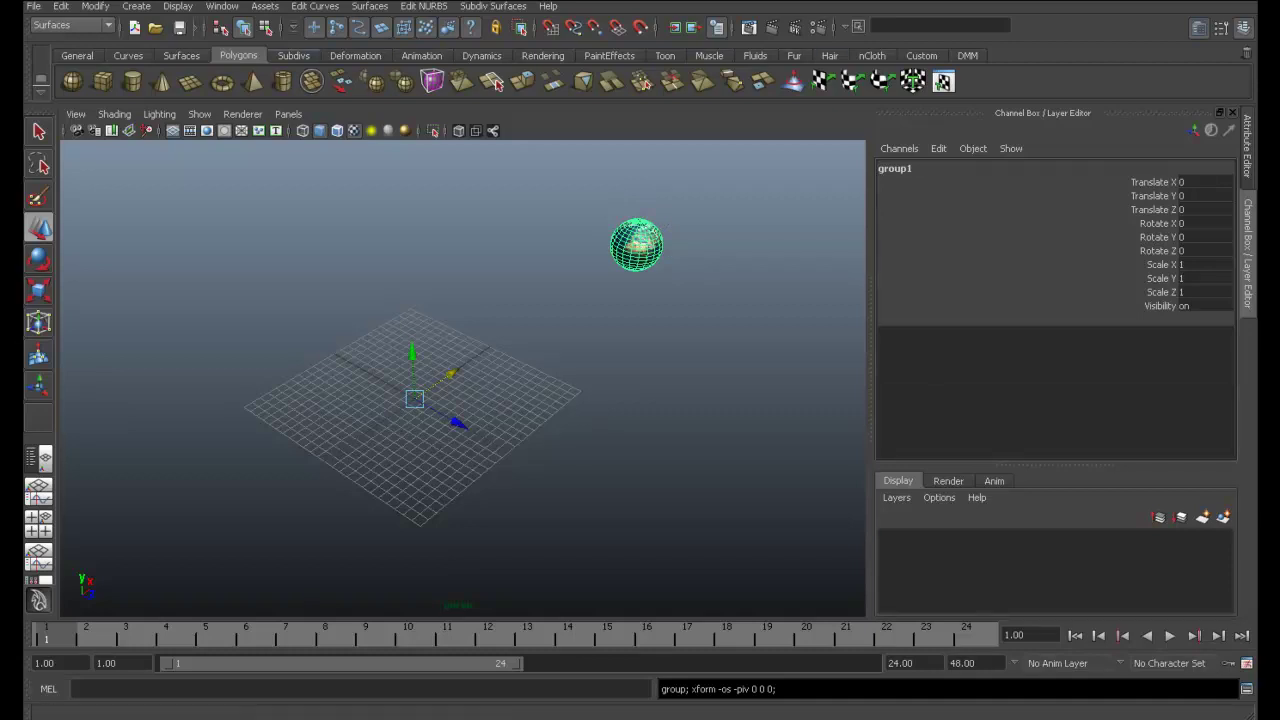
click(222, 6)
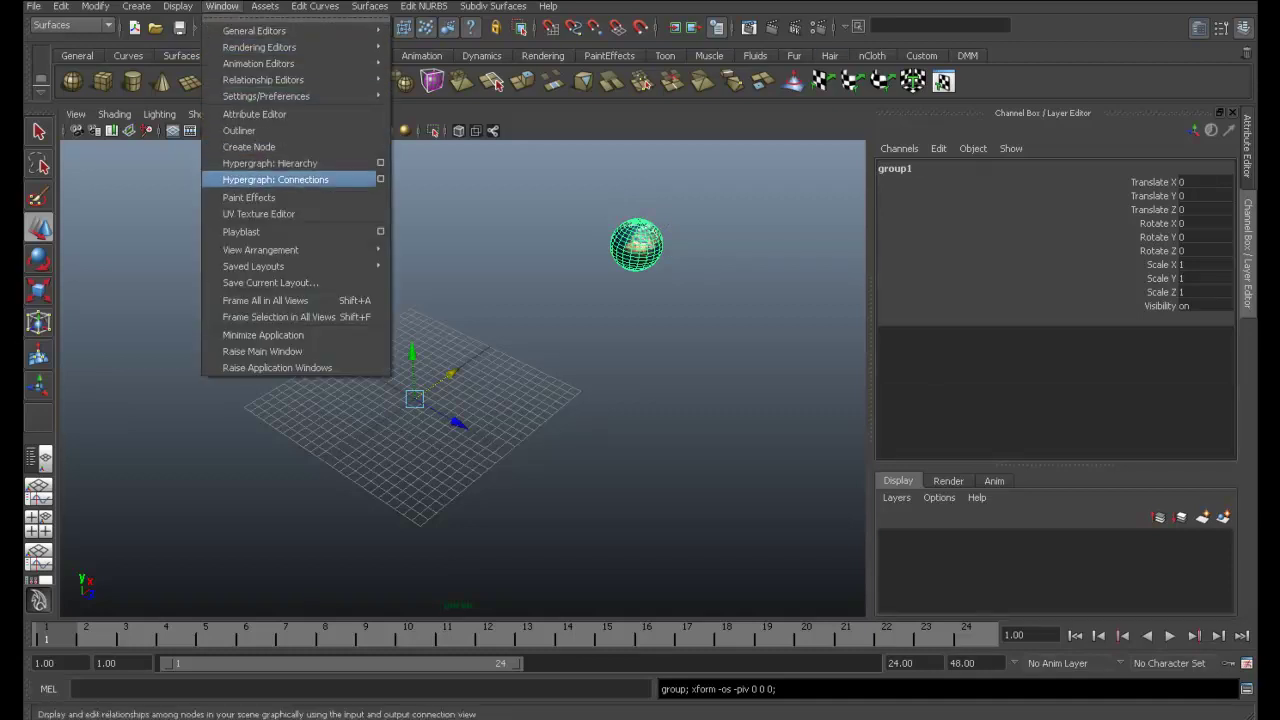
click(239, 130)
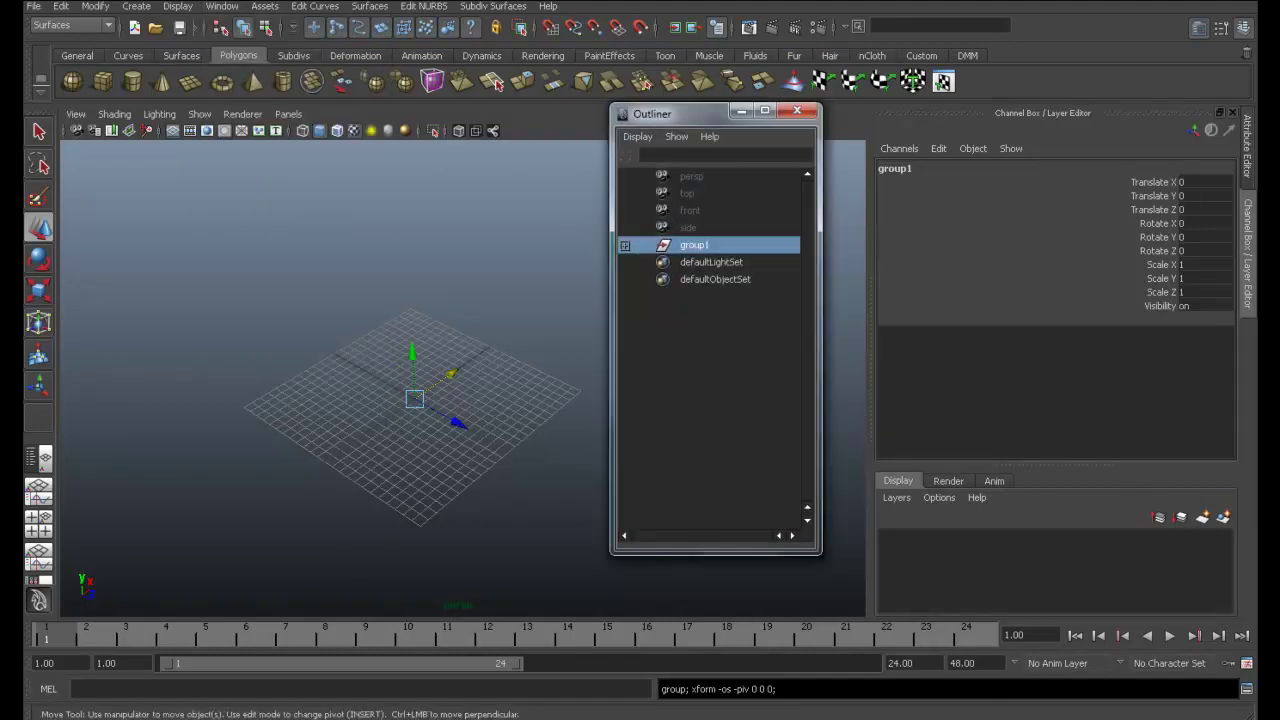
drag(660, 113, 916, 76)
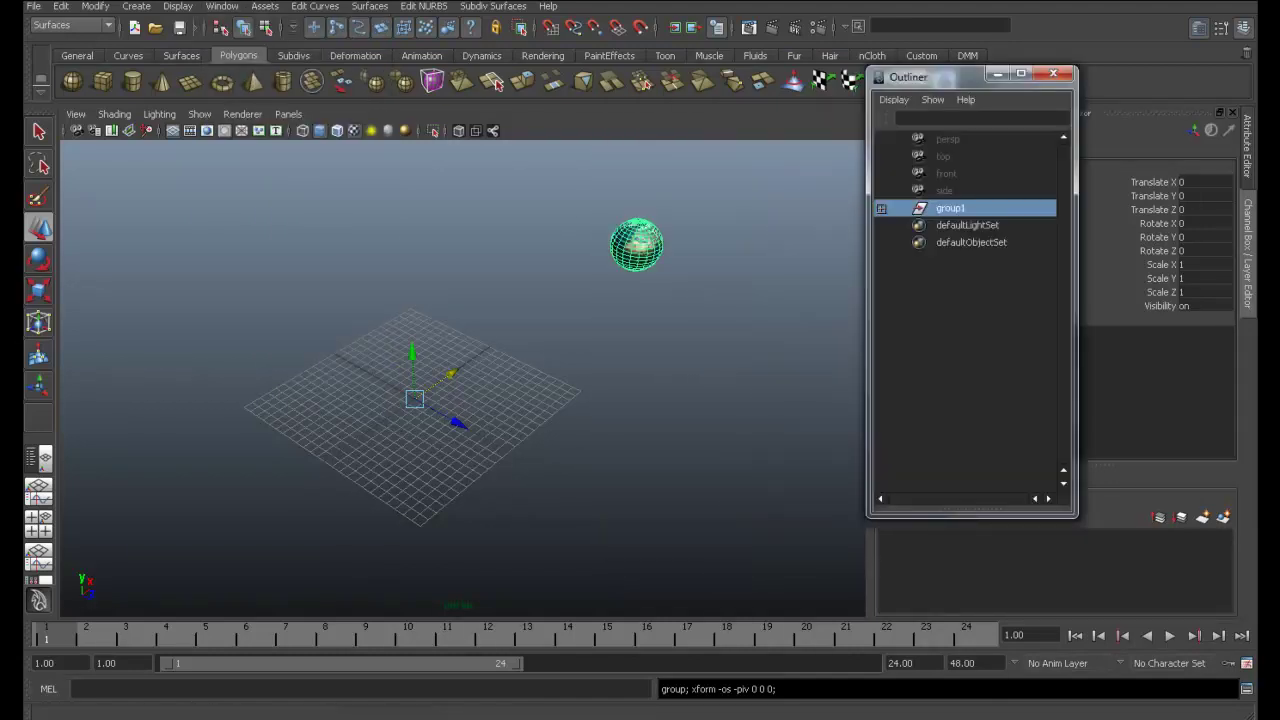
Select group1 in the Outliner, then minimize the Outliner window
click(881, 208)
click(945, 225)
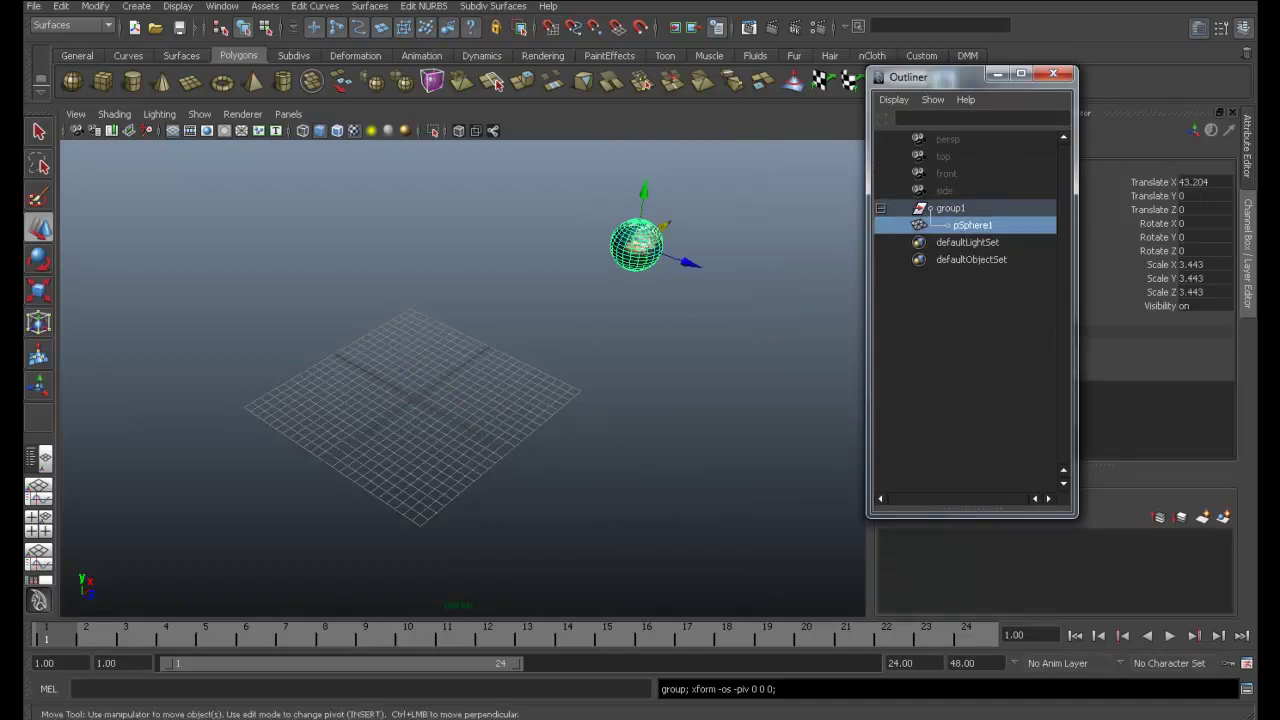
click(930, 210)
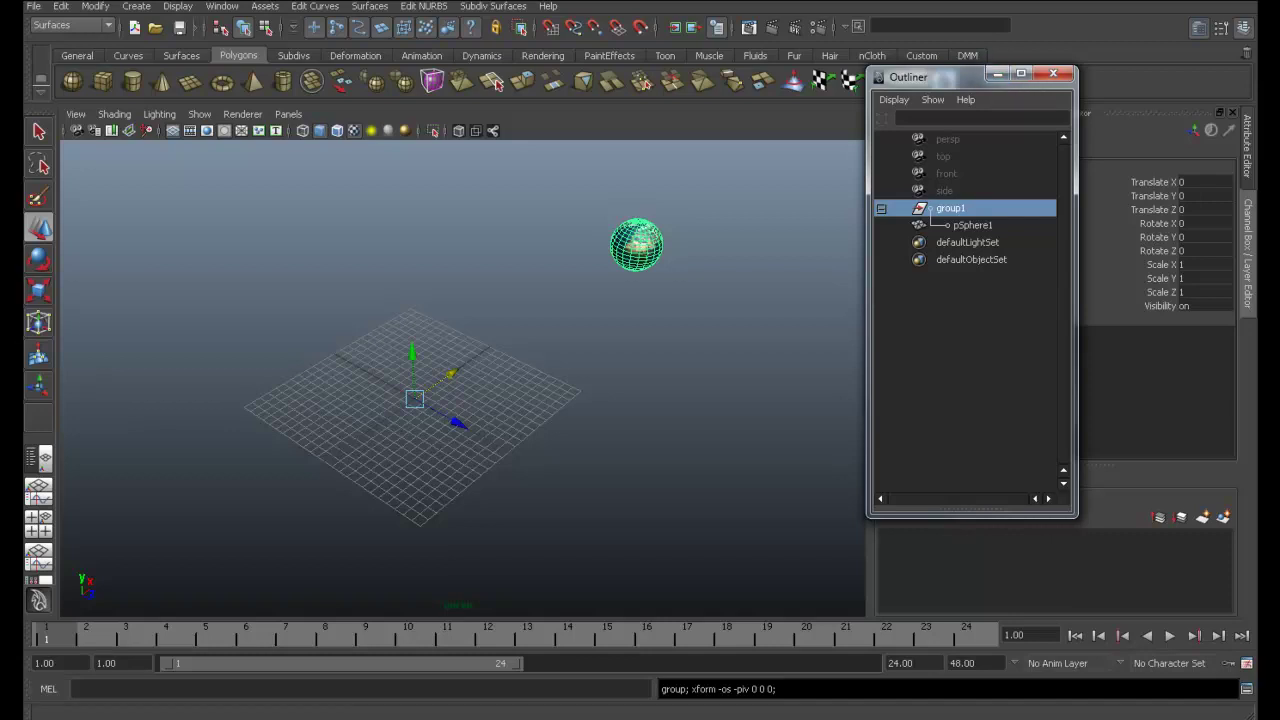
click(997, 73)
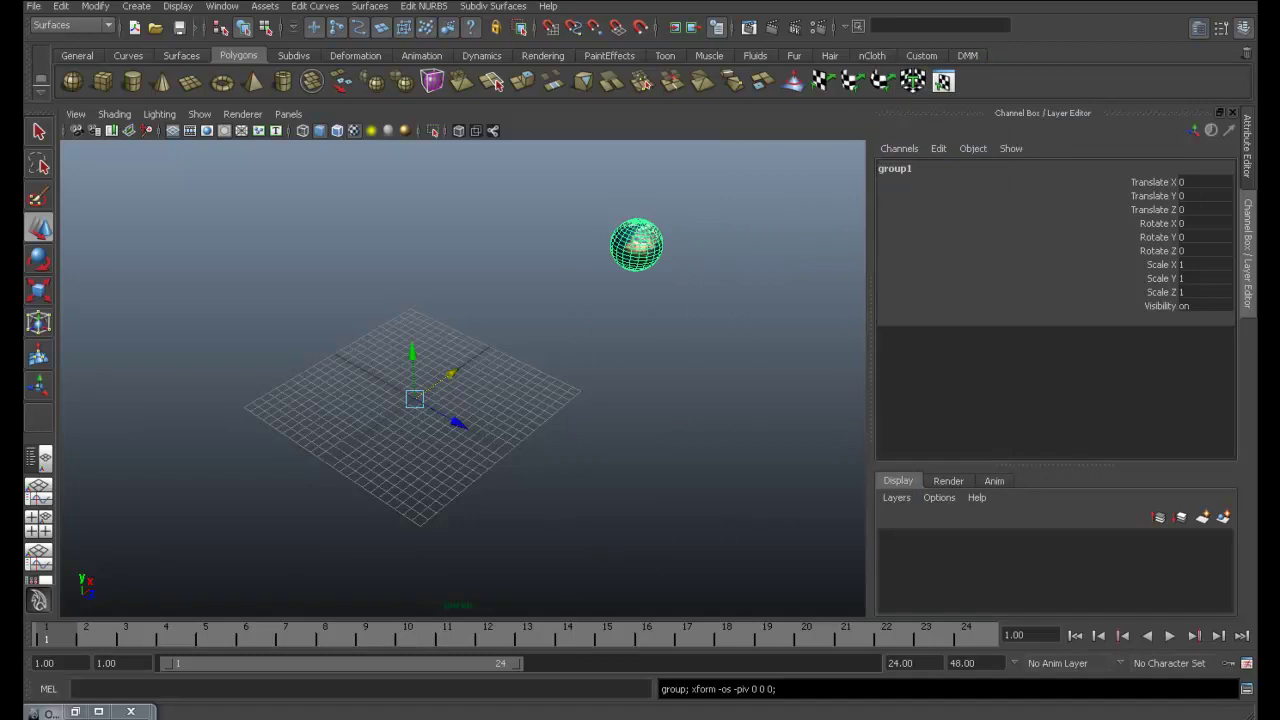
Enter pivot-edit mode on group1 and drag its pivot toward the grid
alt+drag(460, 380, 505, 386)
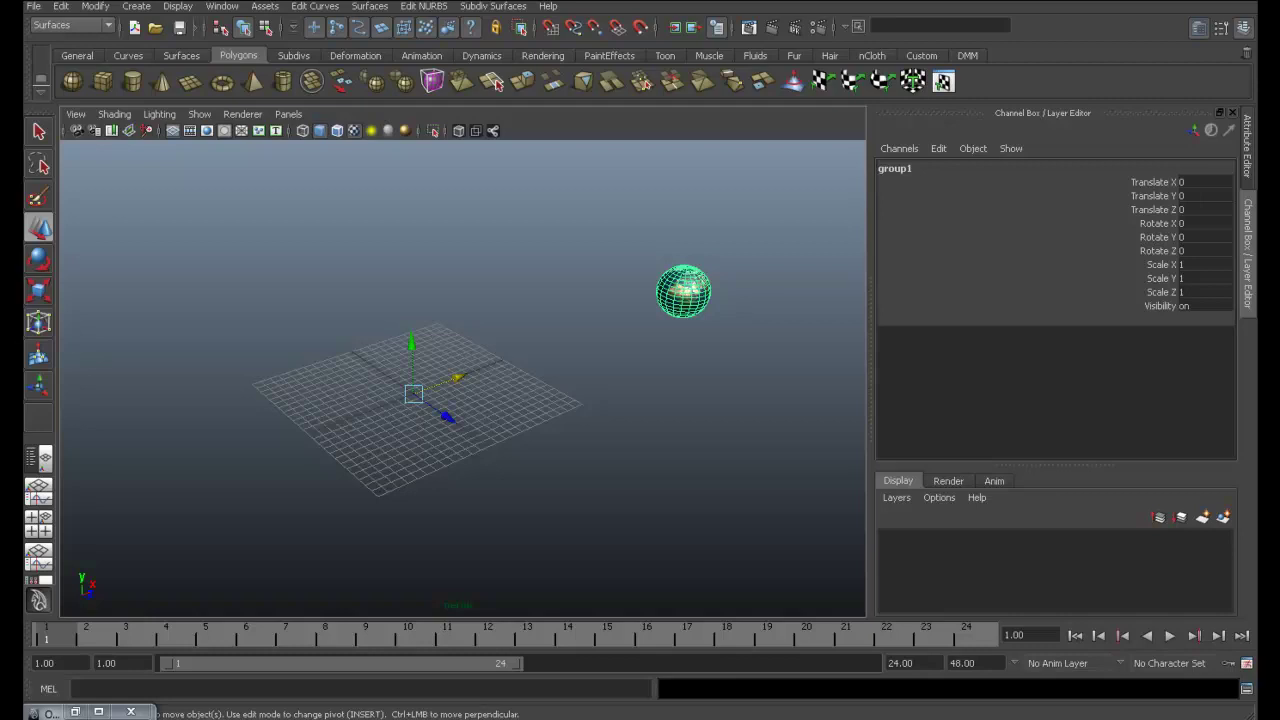
scroll(462, 378, up, 5)
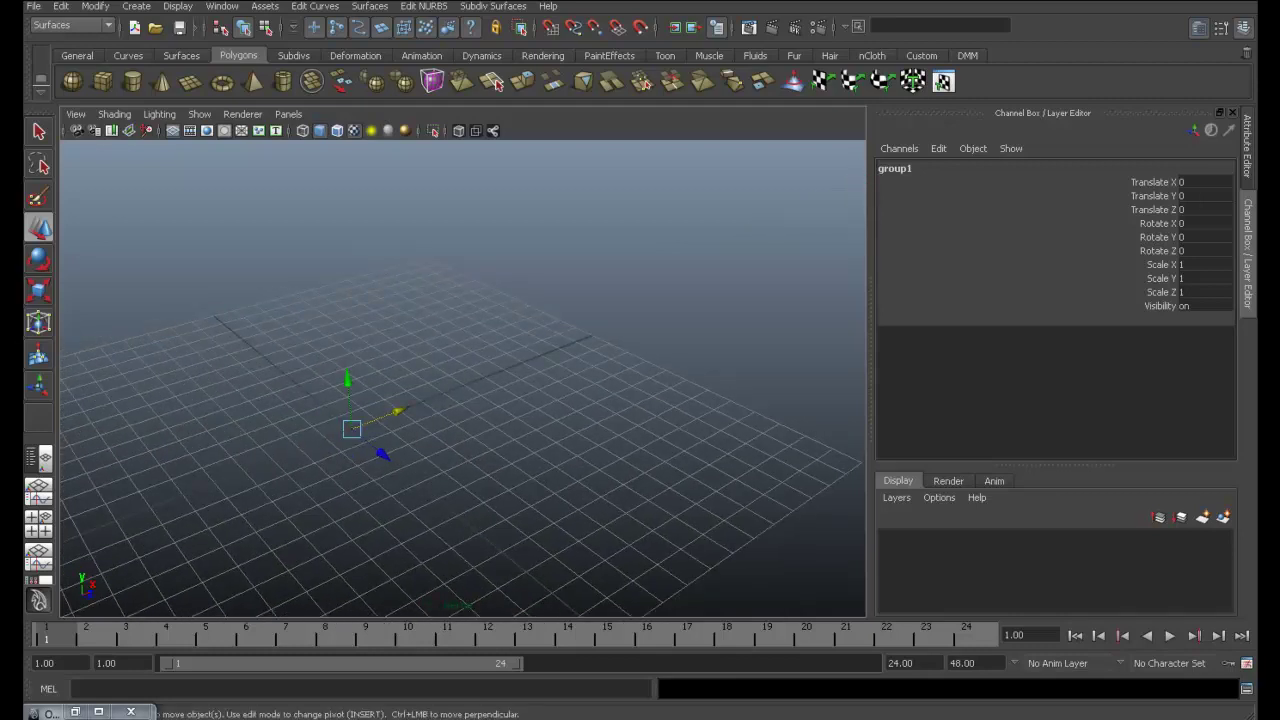
key(Insert)
mouse_move(351, 532)
middle_down()
mouse_move(486, 463)
mouse_move(434, 357)
mouse_move(334, 333)
middle_up()
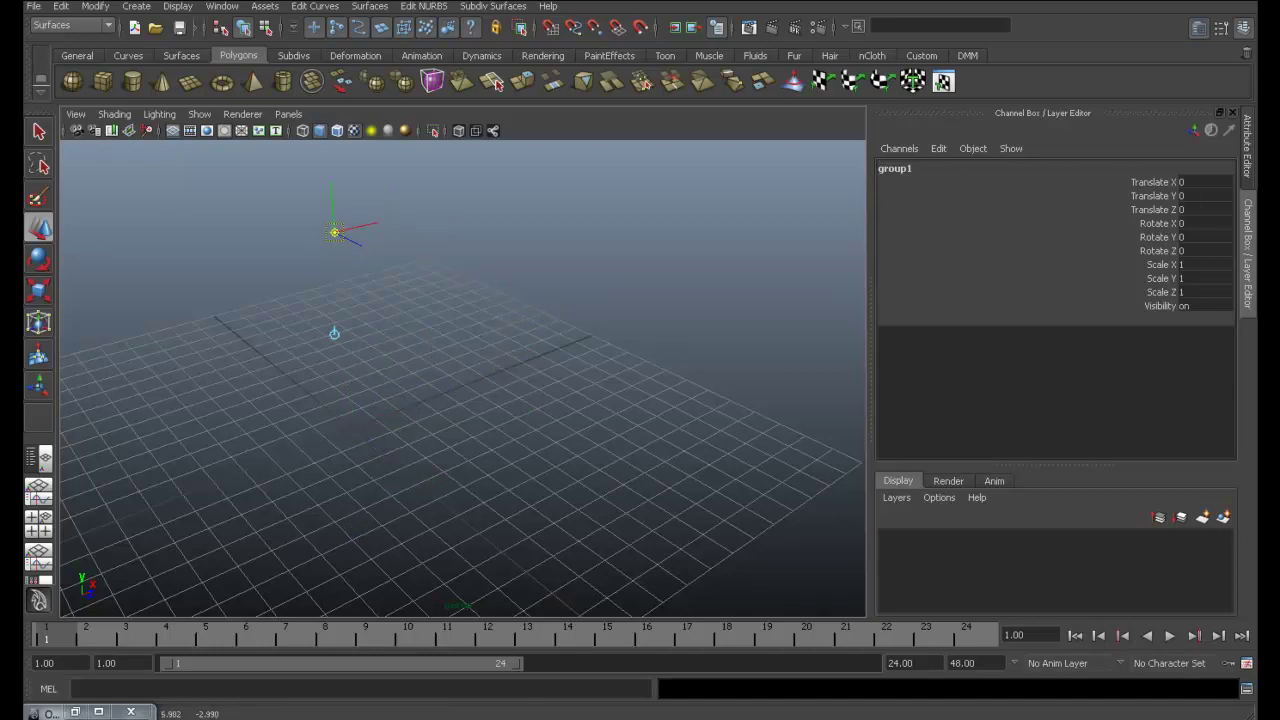
key(x)
key(x)
click(334, 333)
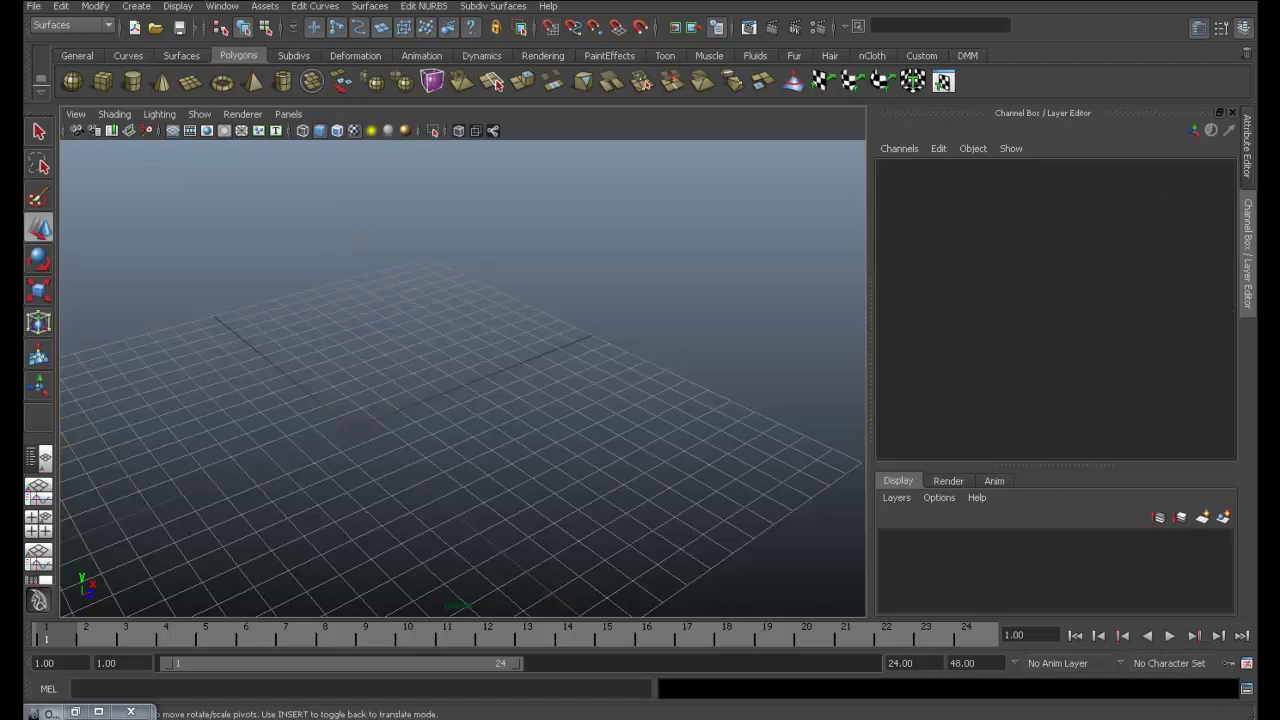
key(ctrl+z)
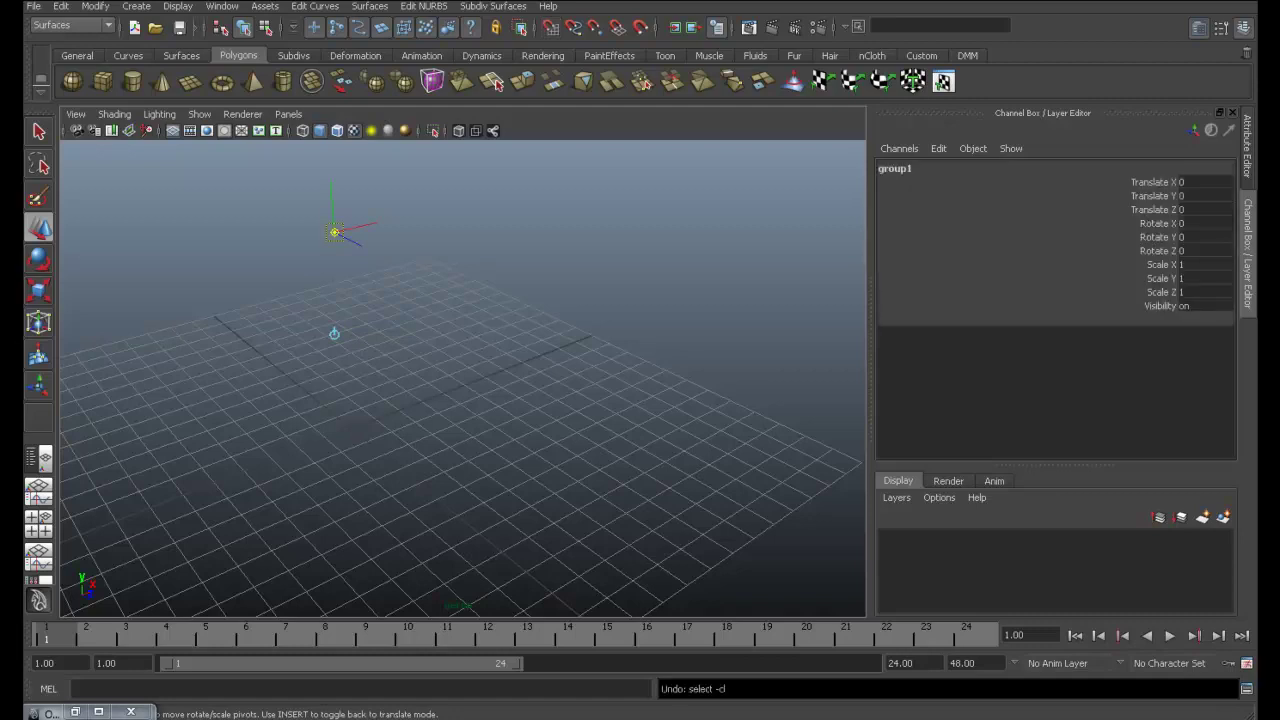
Snap group1's pivot to the grid origin and leave pivot editing
middle_drag(334, 333, 351, 532)
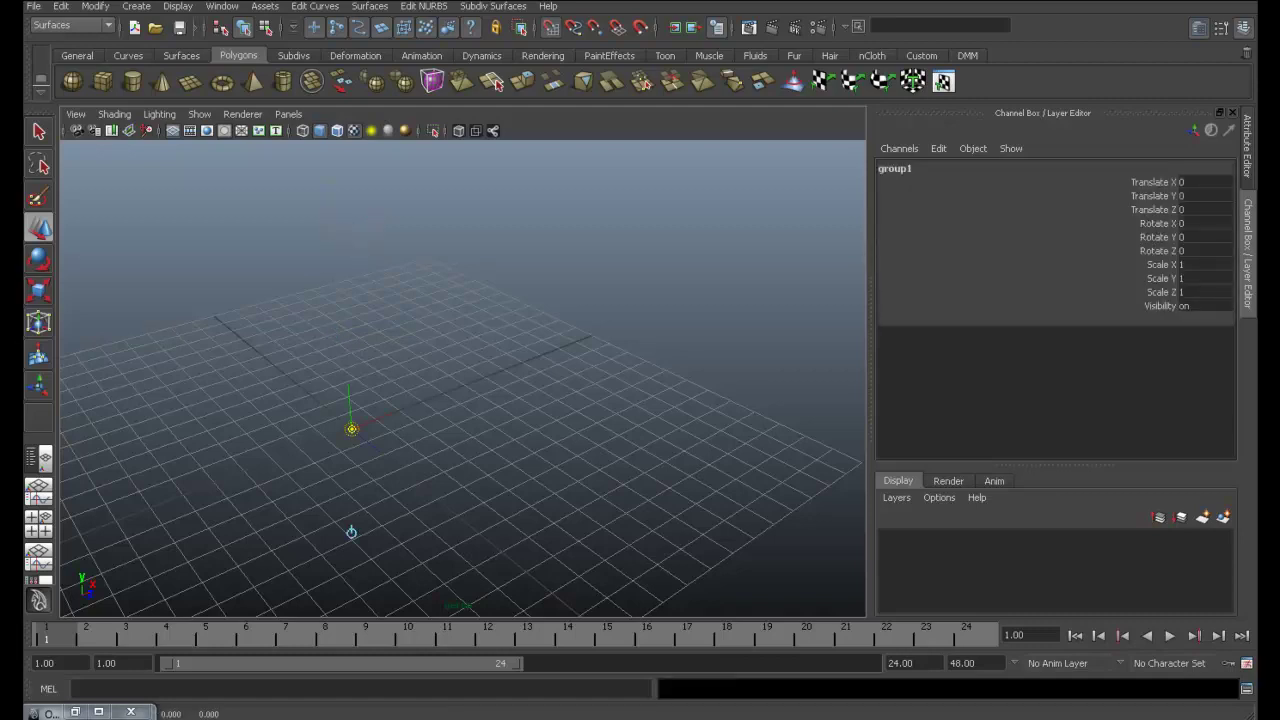
key(x)
alt+drag(351, 532, 372, 535)
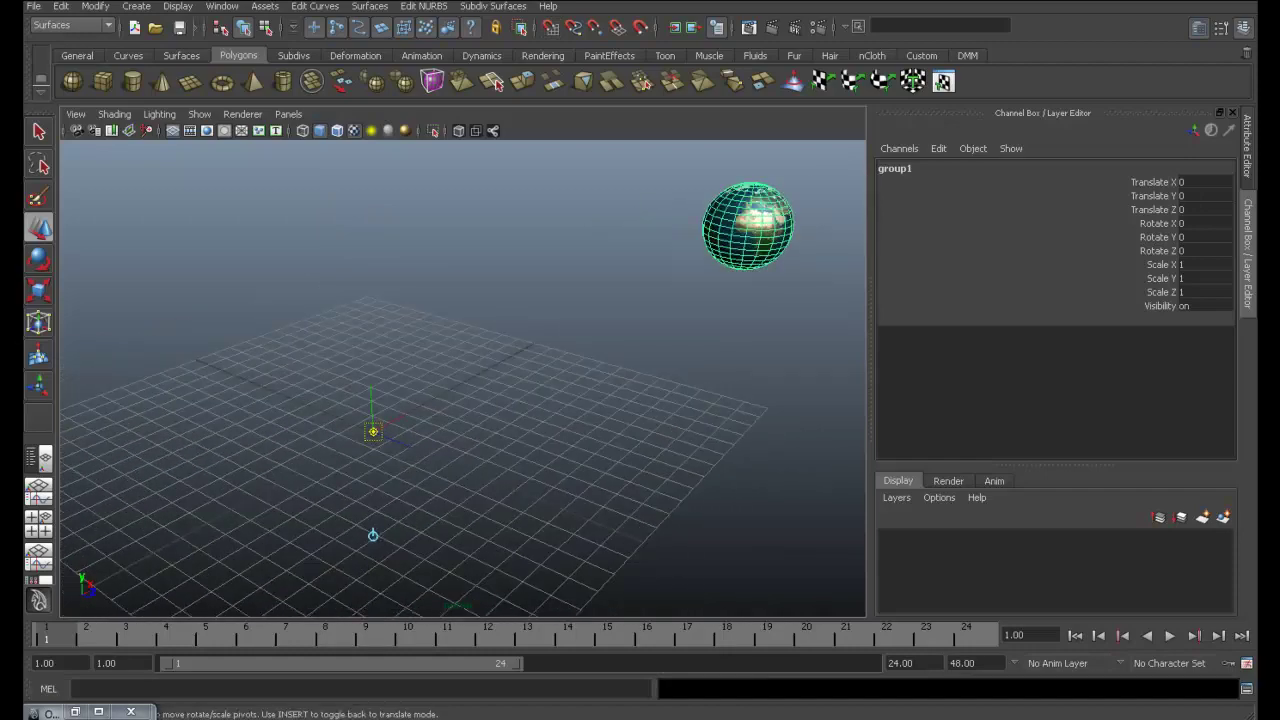
key(Insert)
scroll(462, 380, down, 2)
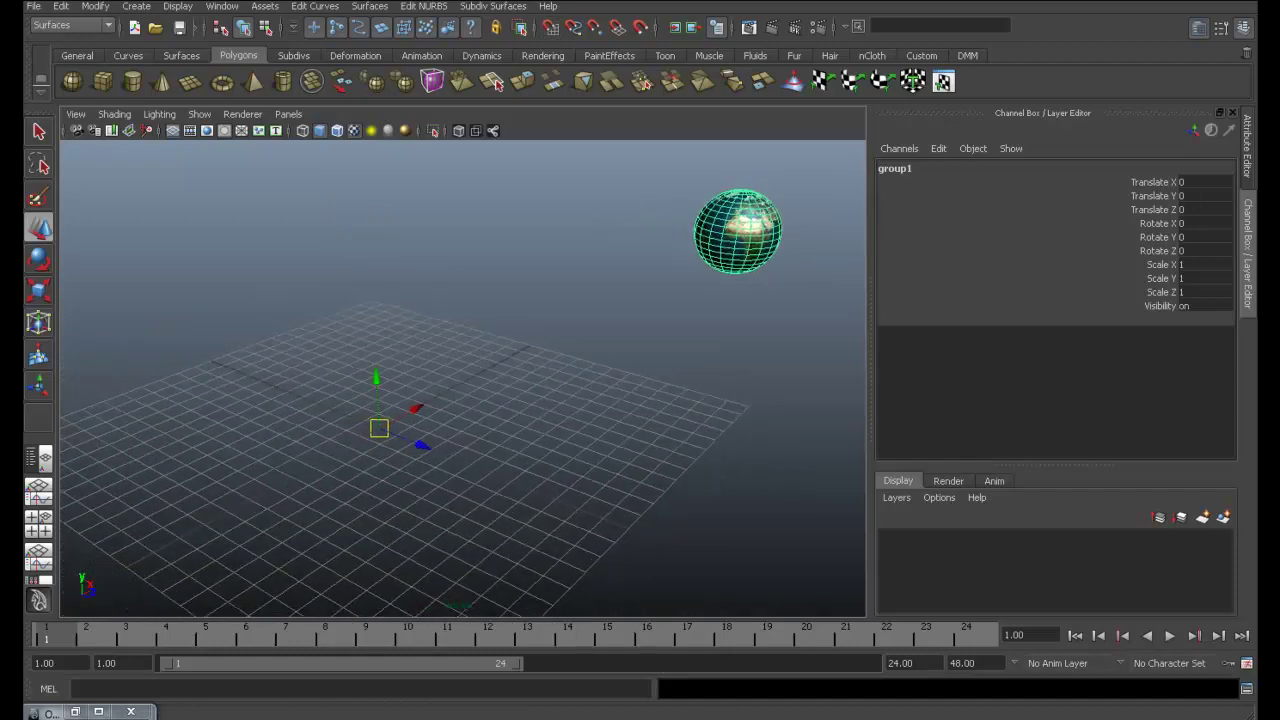
scroll(462, 380, down, 2)
scroll(462, 380, down, 1)
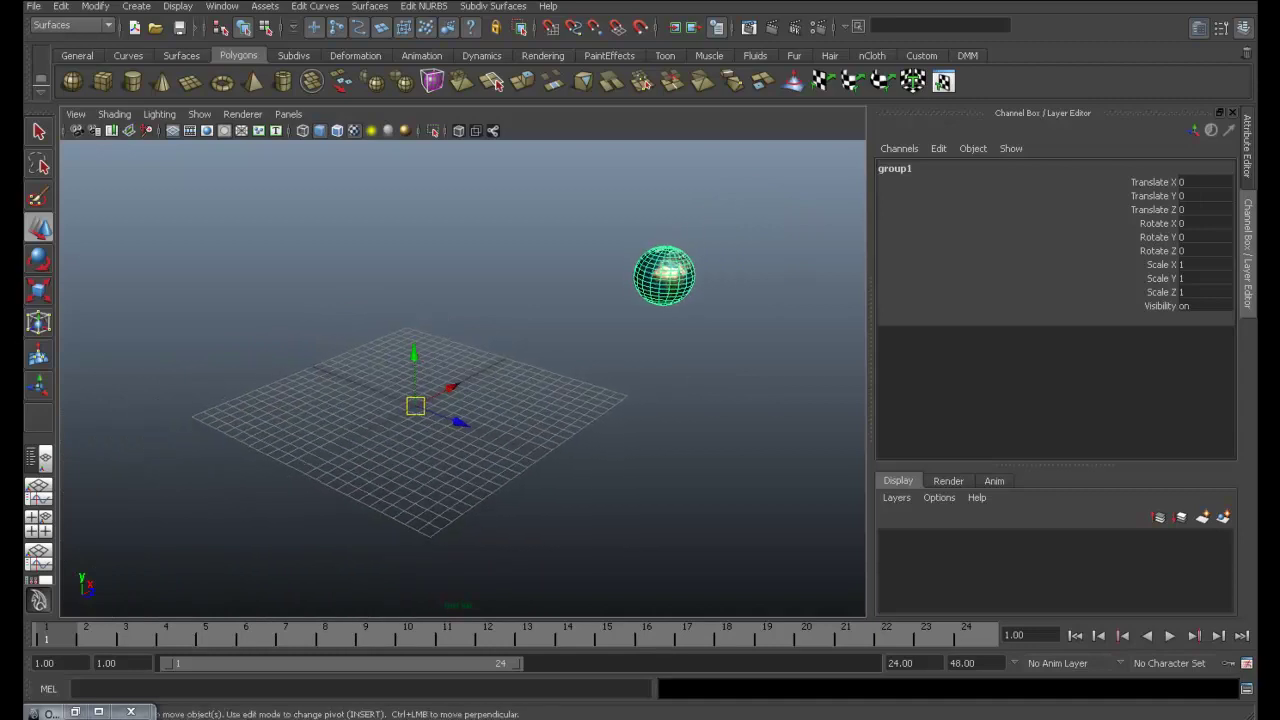
Key group1's Rotate Y at 0 on frame 1 and set the end time to 100
key(e)
click(1160, 237)
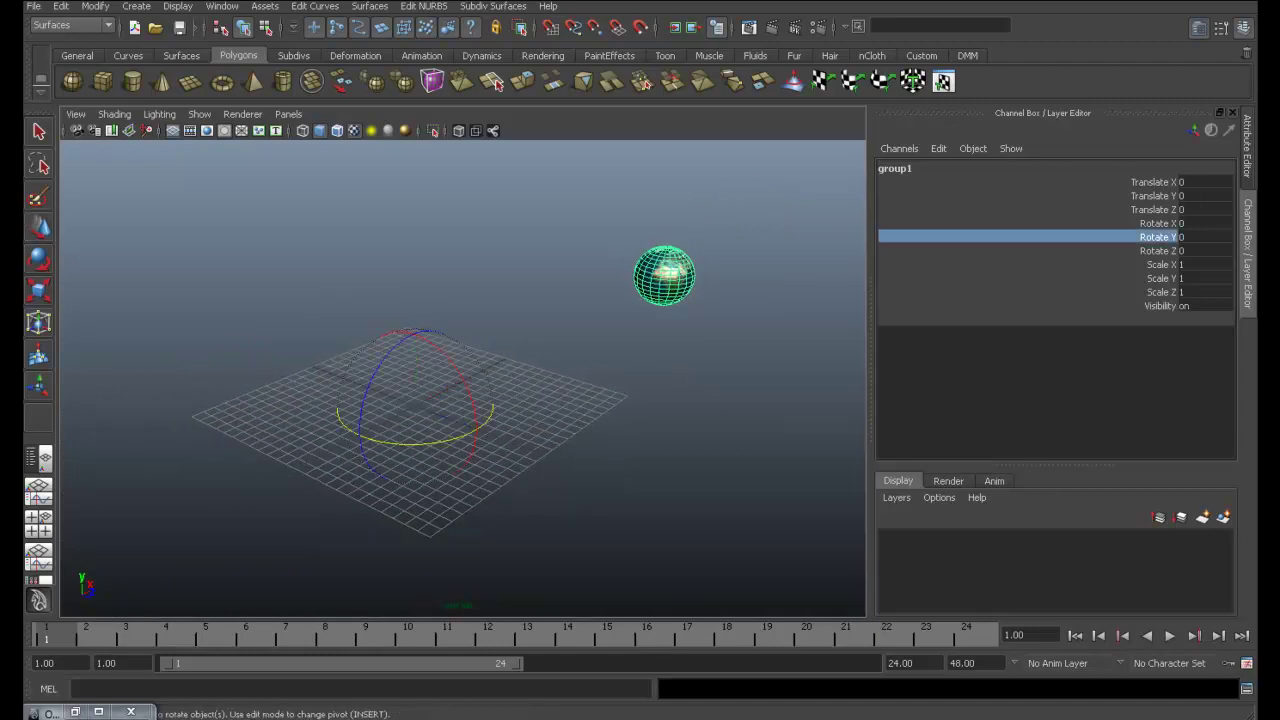
right_click(1160, 237)
click(1160, 265)
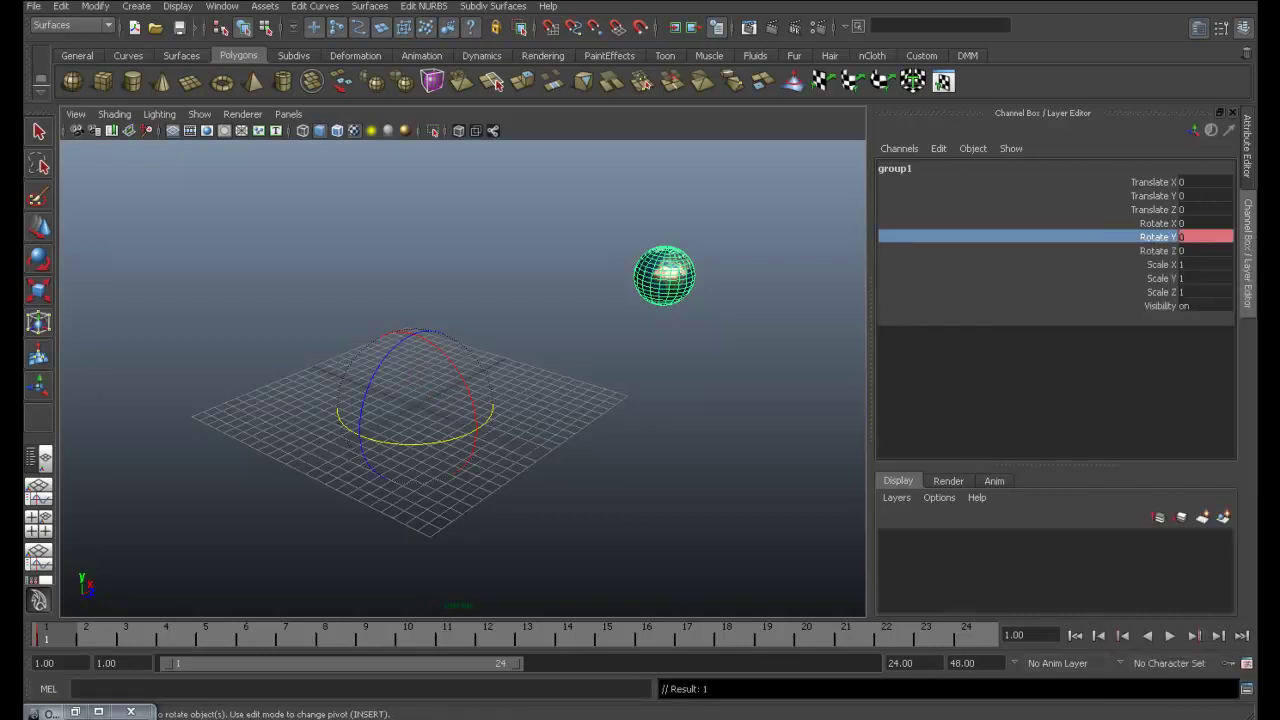
drag(515, 663, 860, 663)
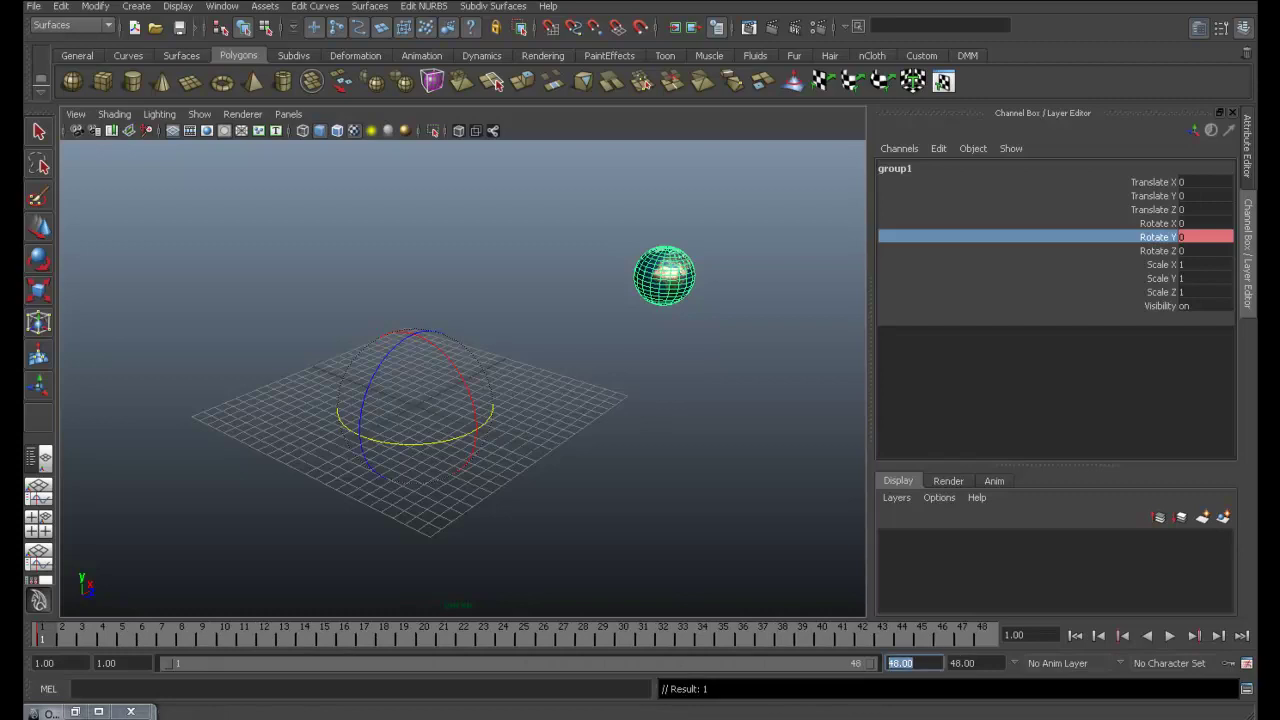
text(100)
key(Return)
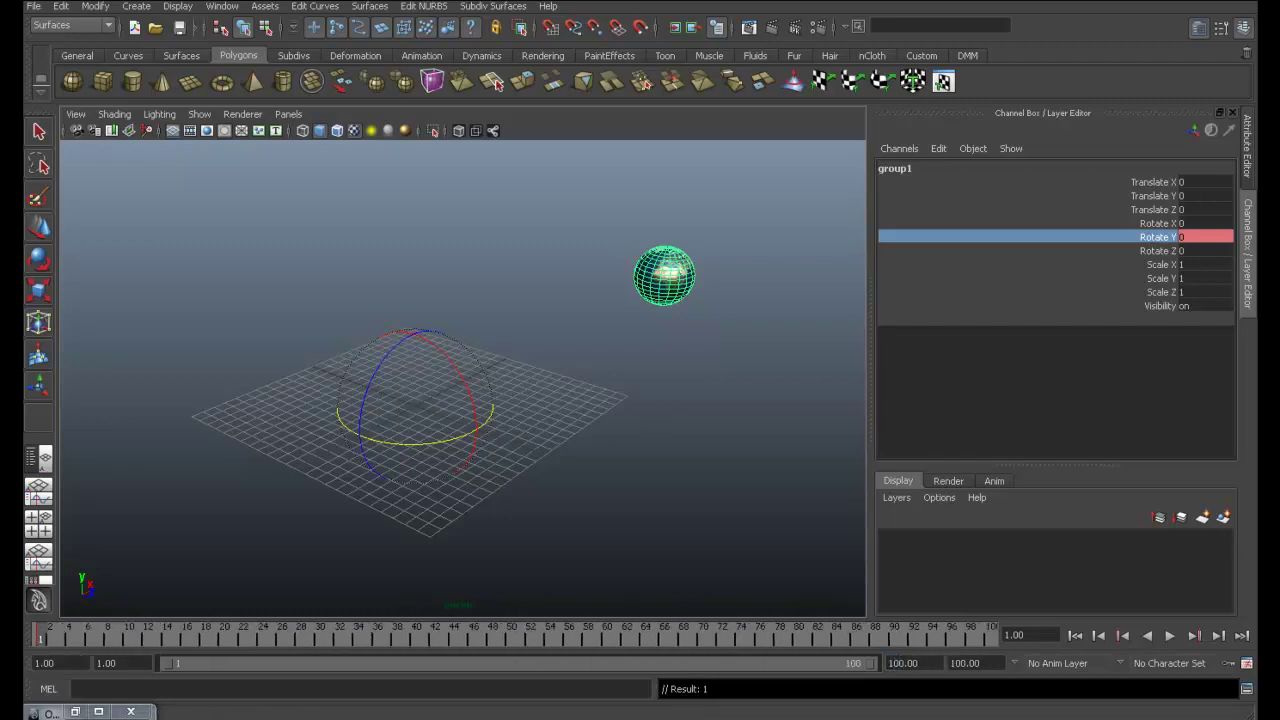
Key group1's Rotate Y at 360 on frame 50
click(511, 632)
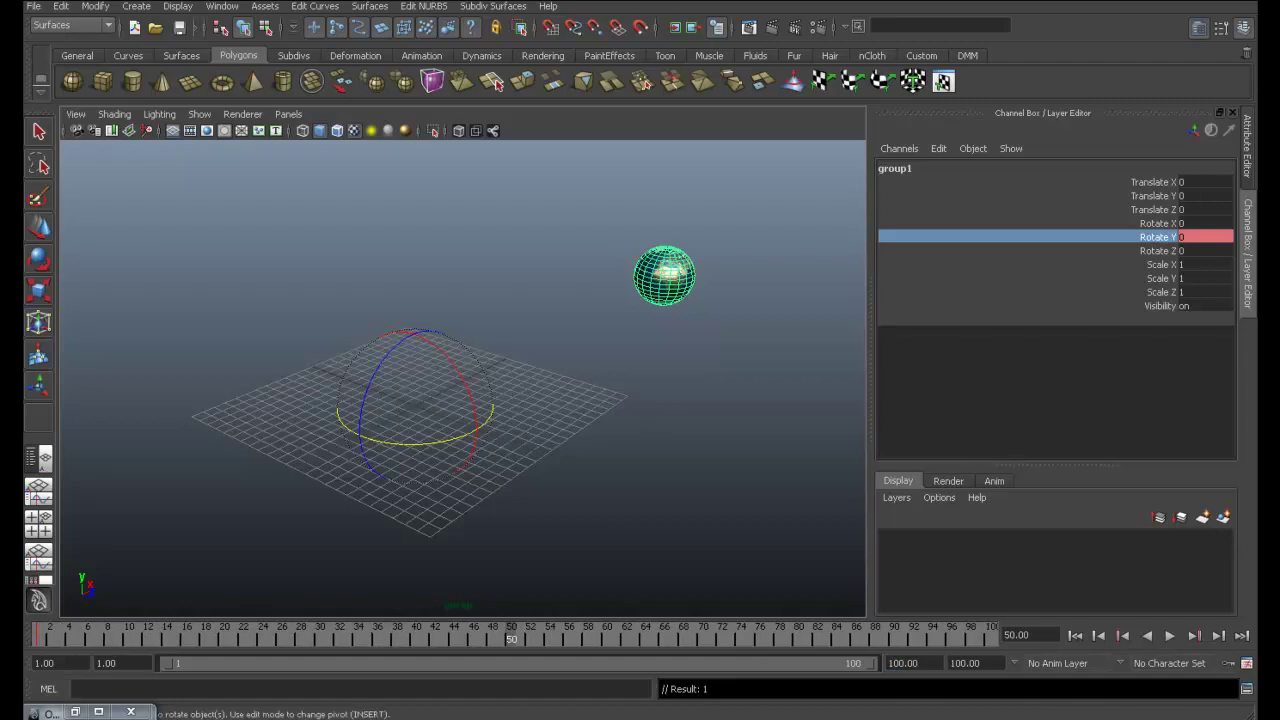
click(1205, 237)
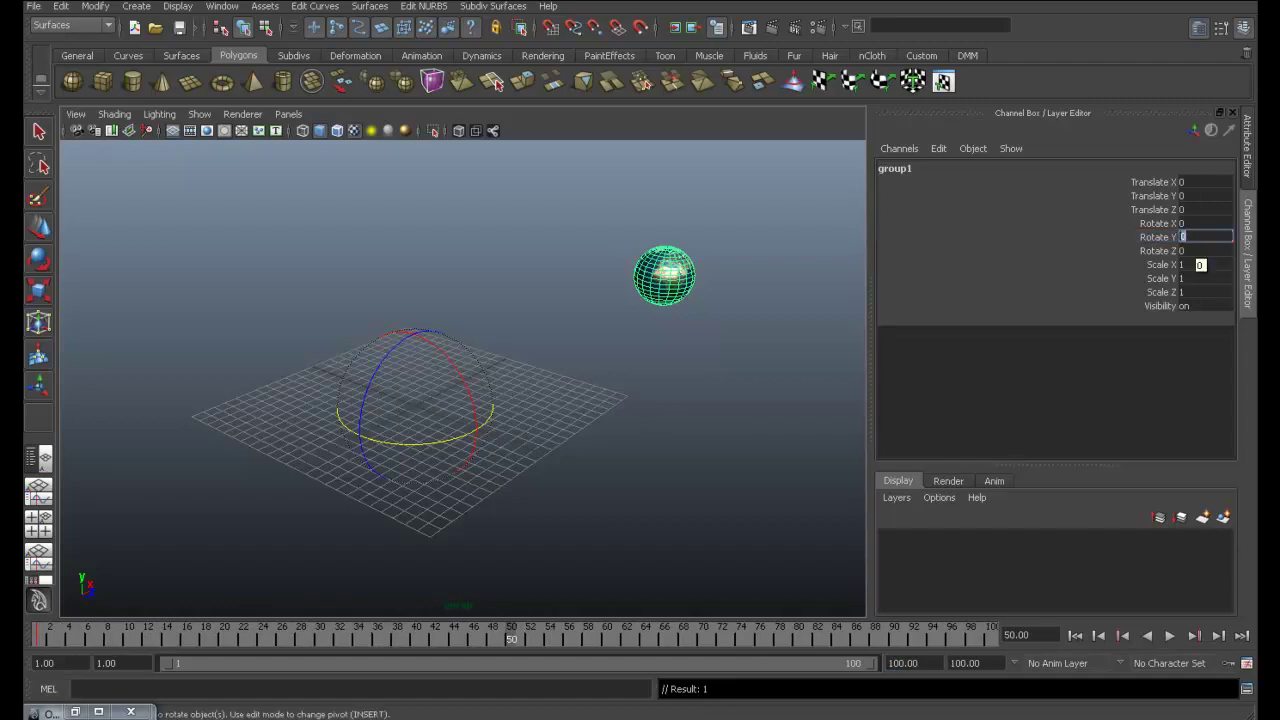
text(360)
key(Return)
click(1157, 237)
right_click(1095, 238)
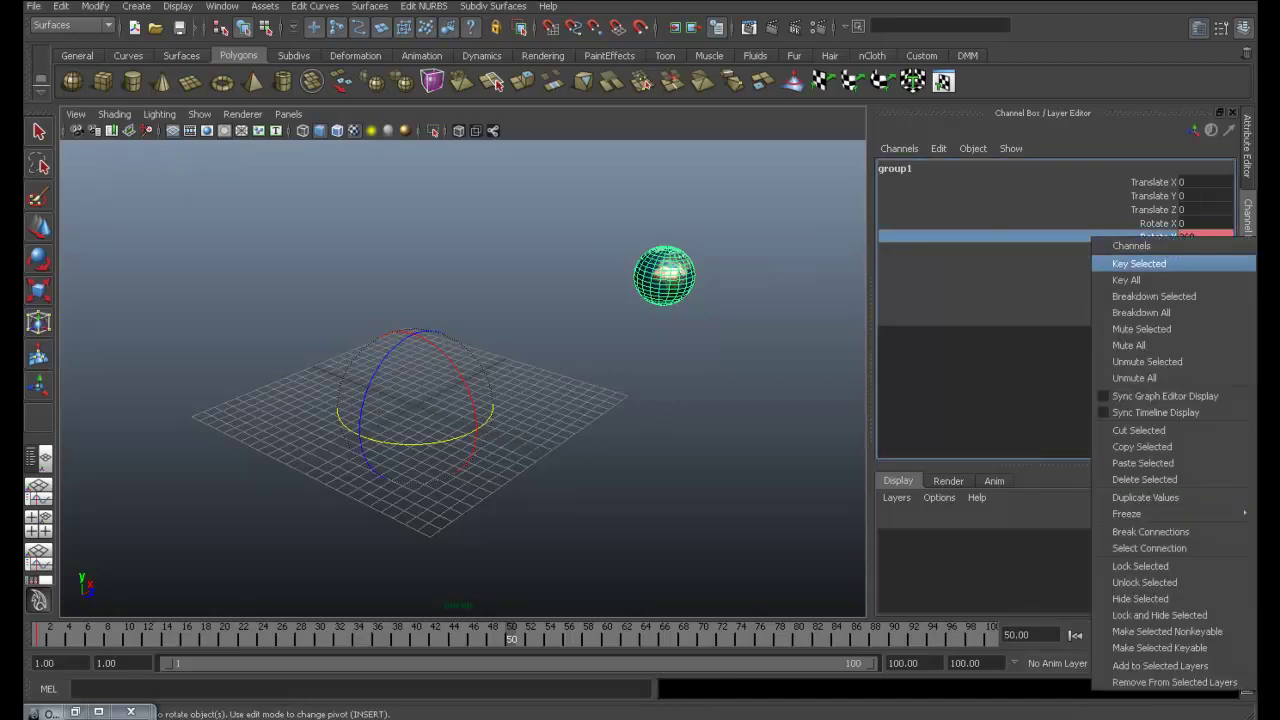
click(1120, 260)
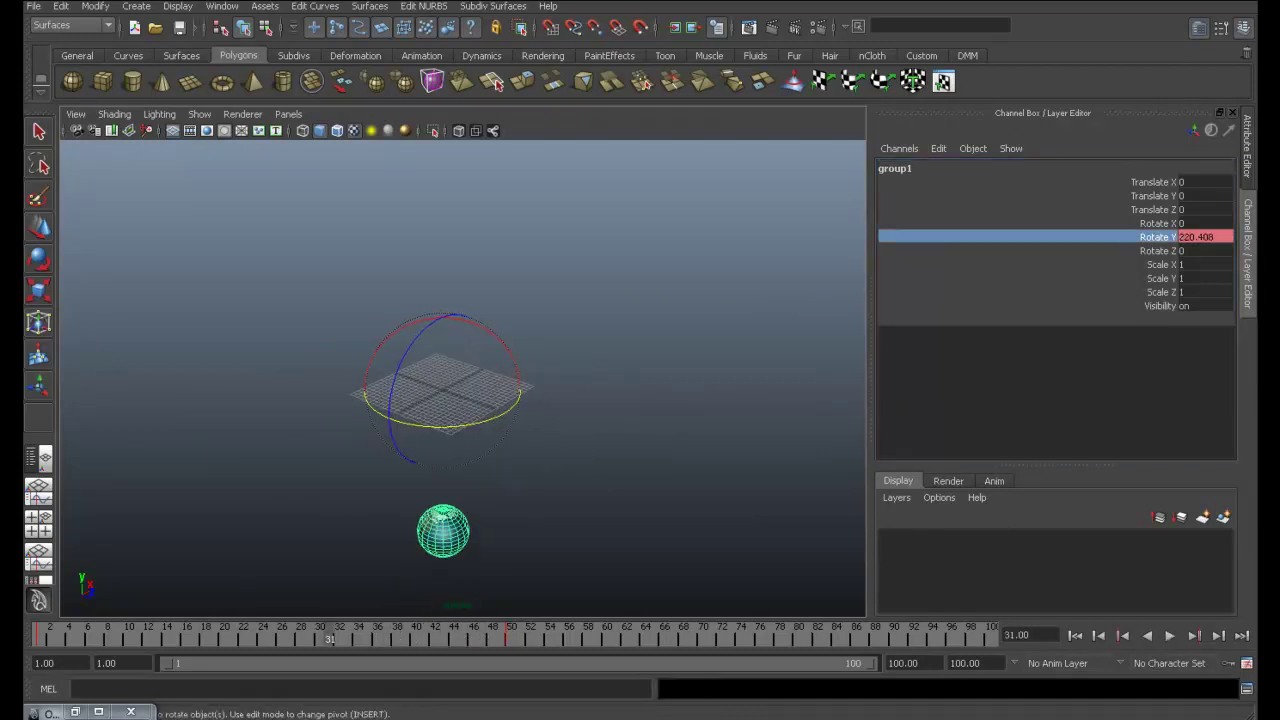
Scrub back to frame 5 and play the orbit animation to preview it
drag(330, 632, 78, 632)
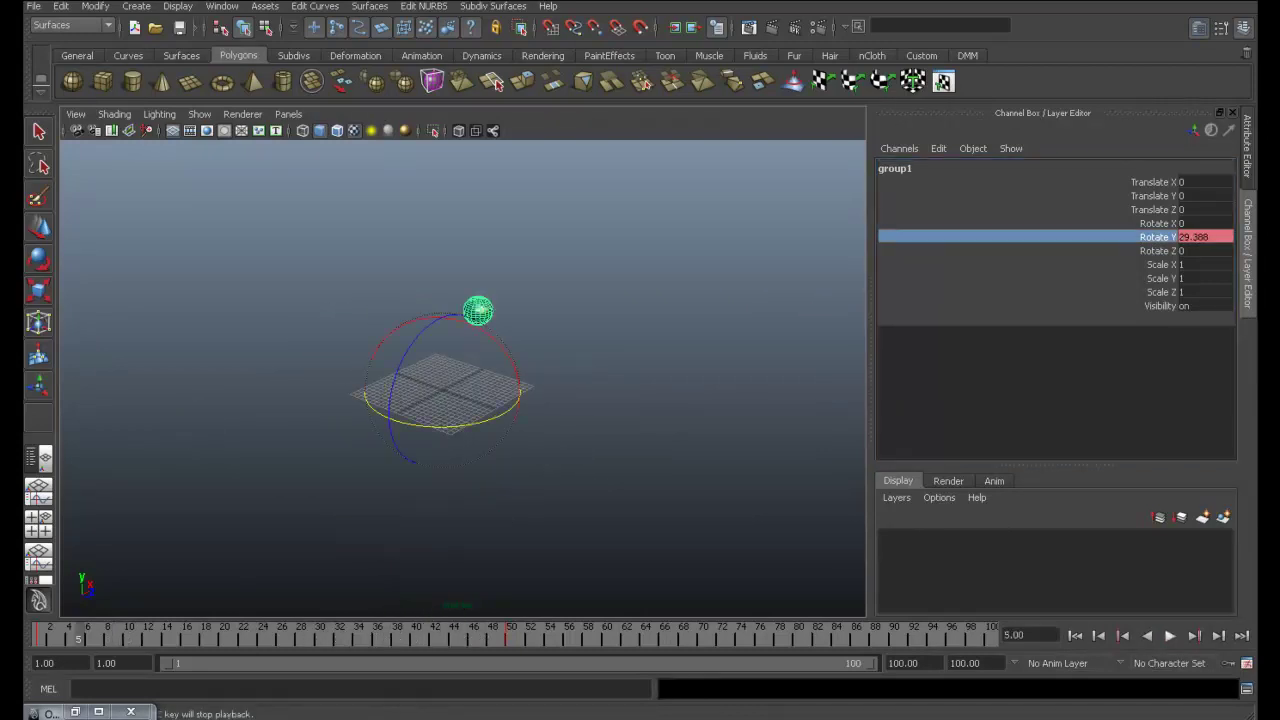
key(alt+v)
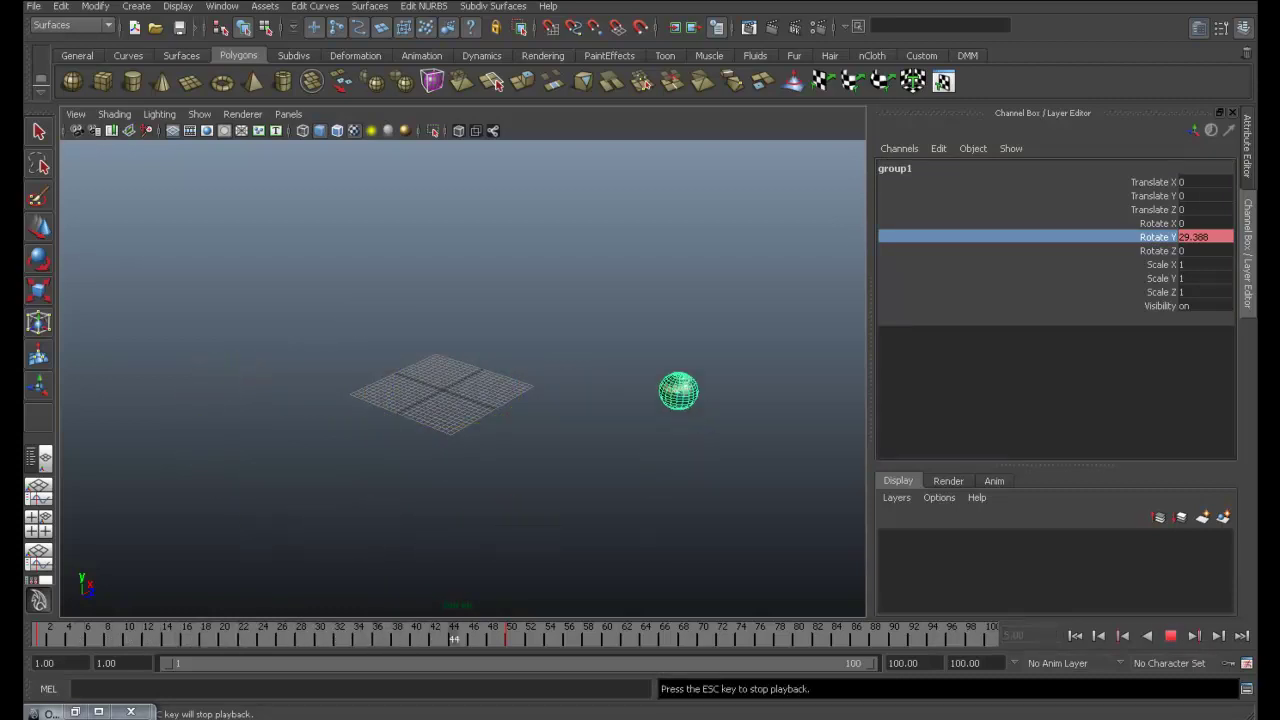
key(Escape)
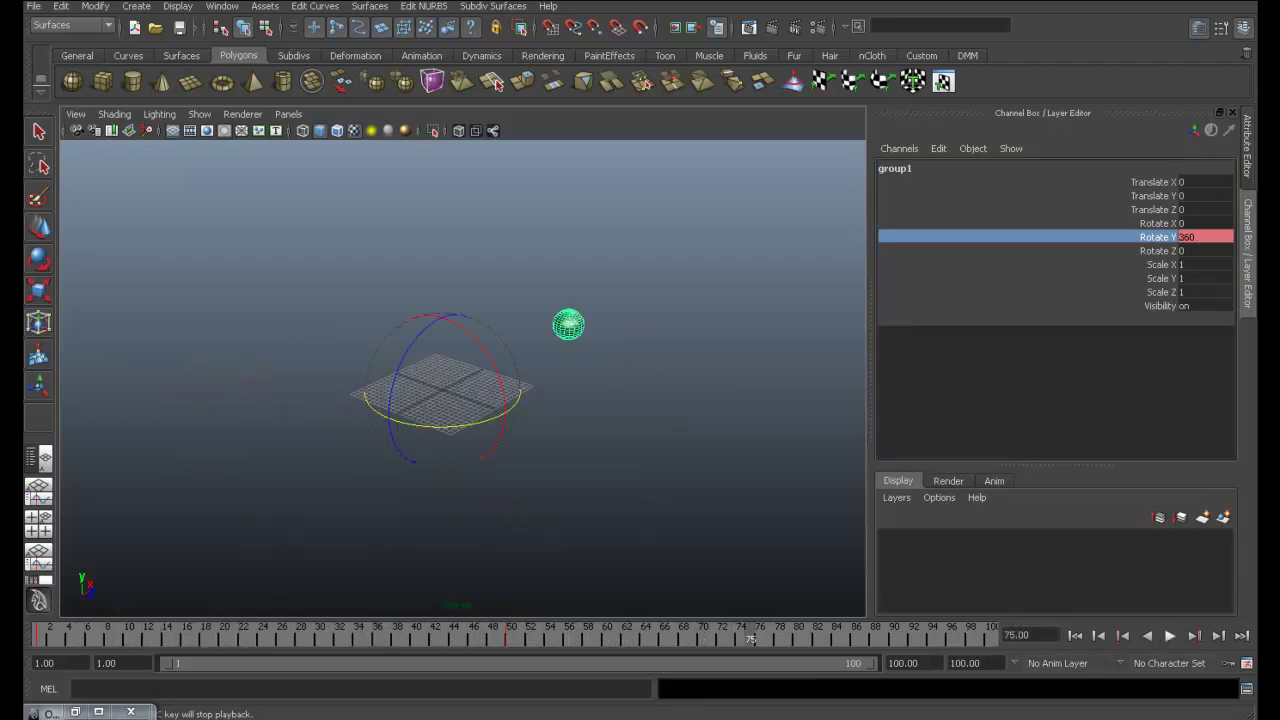
Zoom in on the globe and select pSphere1 inside group1
scroll(462, 378, up, 2)
scroll(462, 378, up, 3)
scroll(462, 378, up, 3)
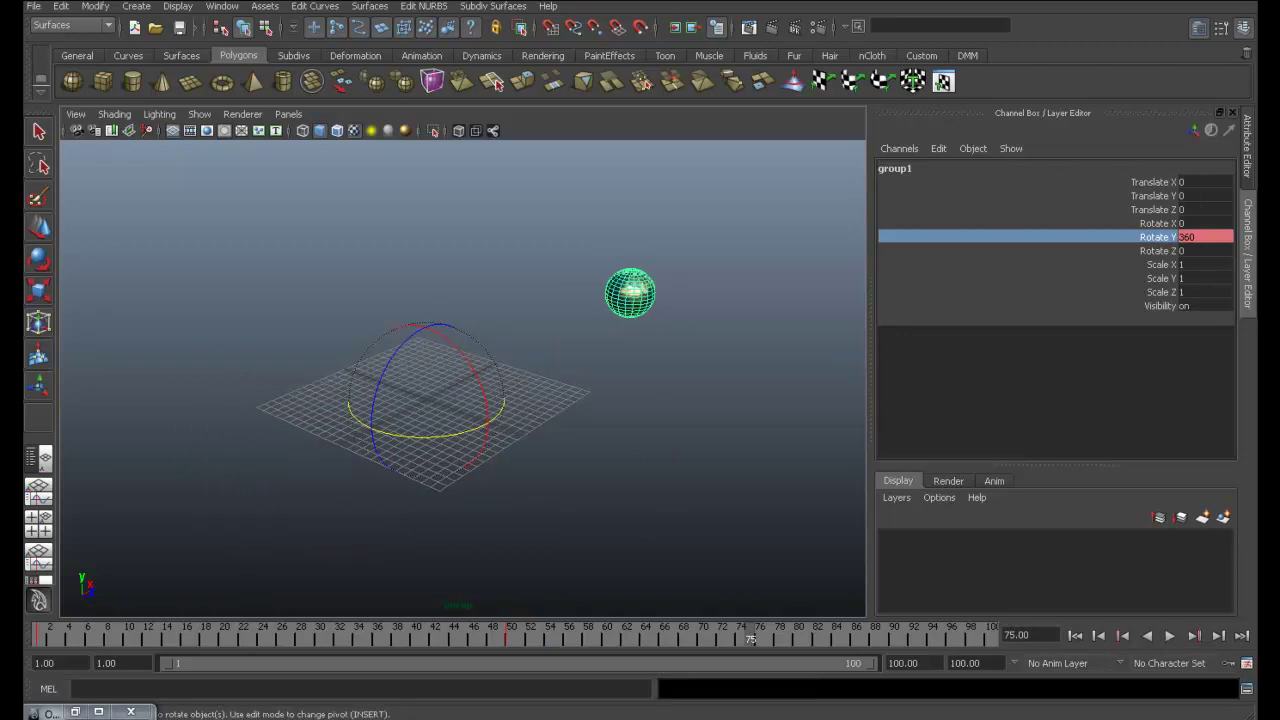
alt+middle_drag(630, 293, 491, 369)
scroll(462, 378, up, 3)
scroll(462, 378, up, 1)
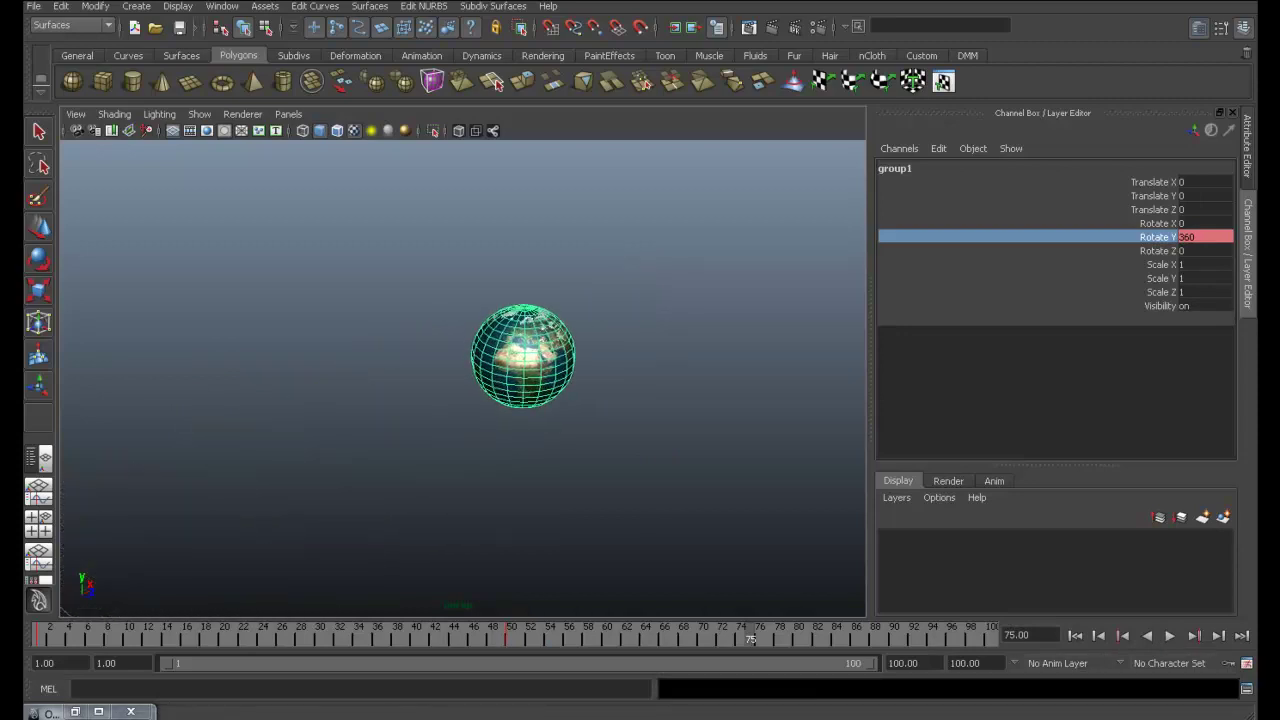
scroll(530, 355, up, 2)
scroll(530, 355, up, 1)
scroll(530, 355, up, 2)
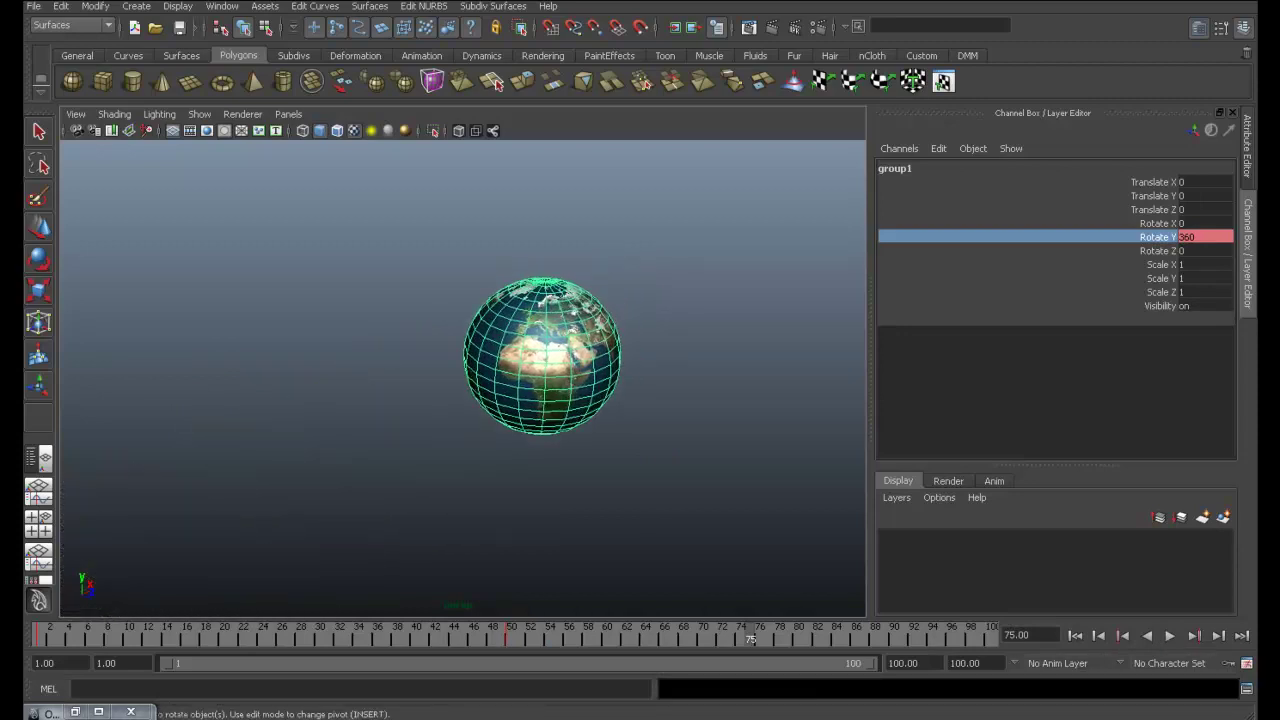
key(w)
key(Down)
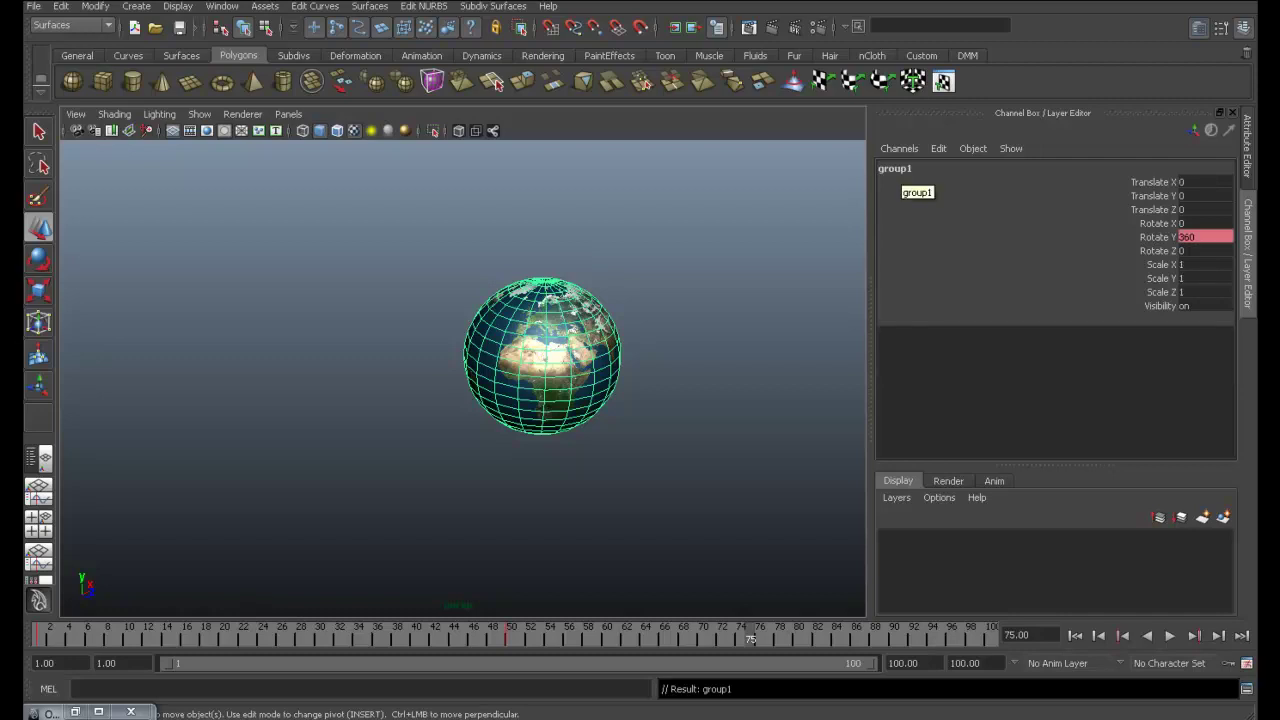
key(Down)
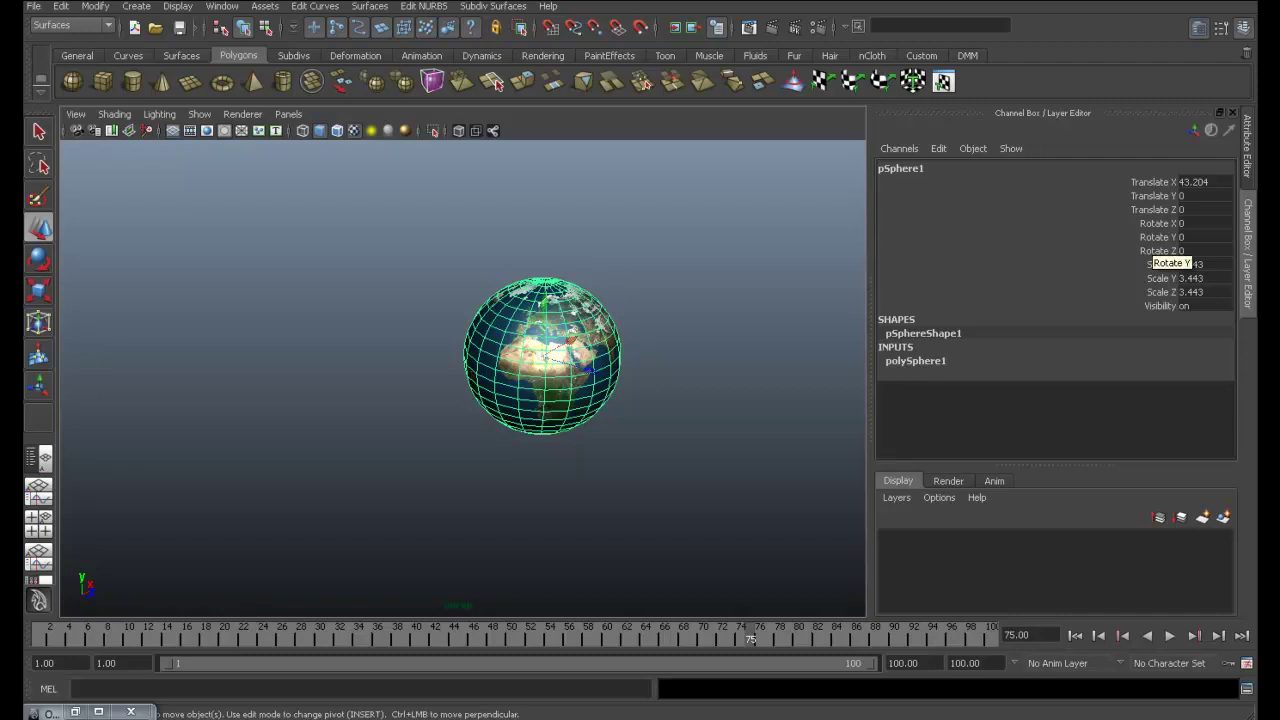
Replay the animation, then key the sphere's own Rotate Y on frame 1
click(1169, 635)
click(1169, 635)
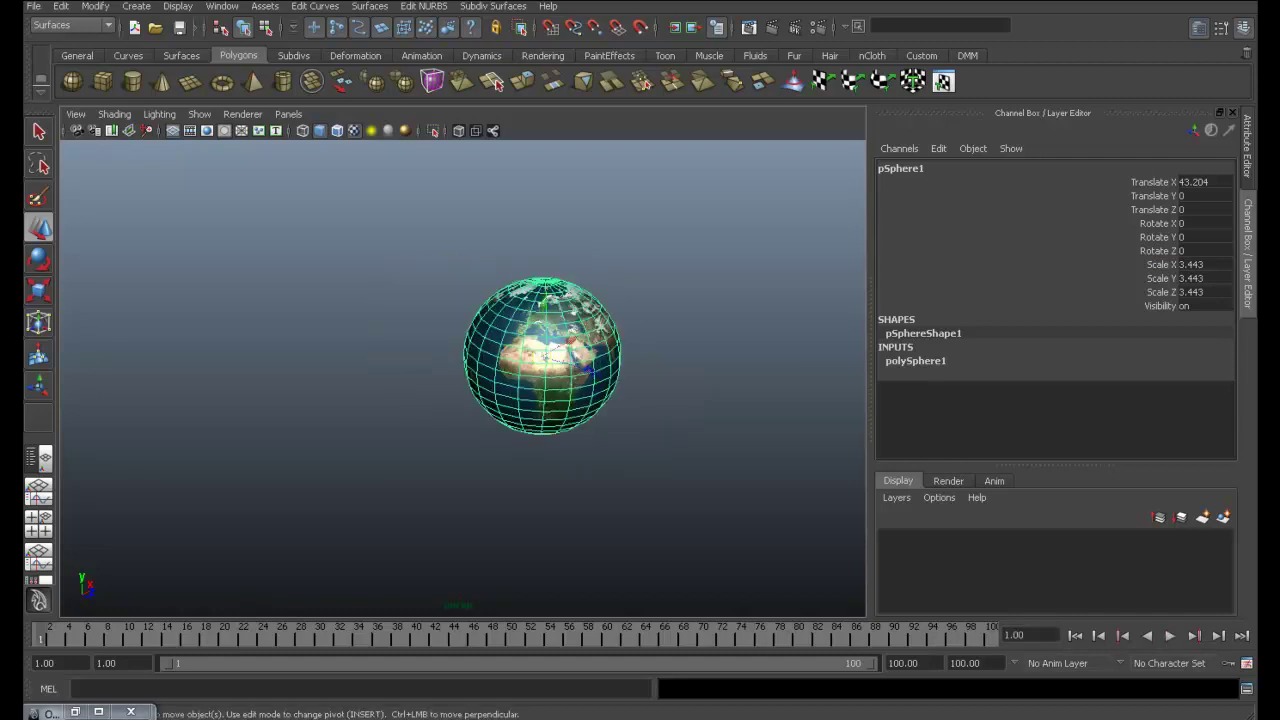
click(1150, 237)
right_click(1092, 238)
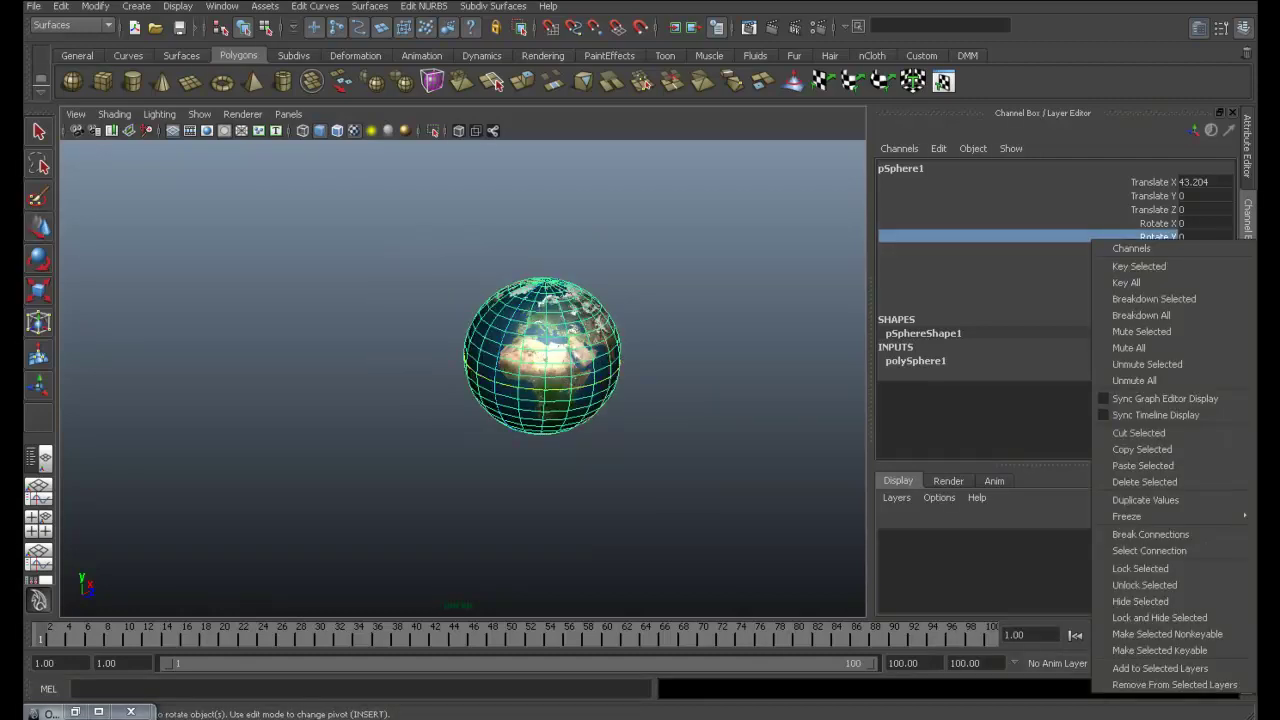
click(1139, 266)
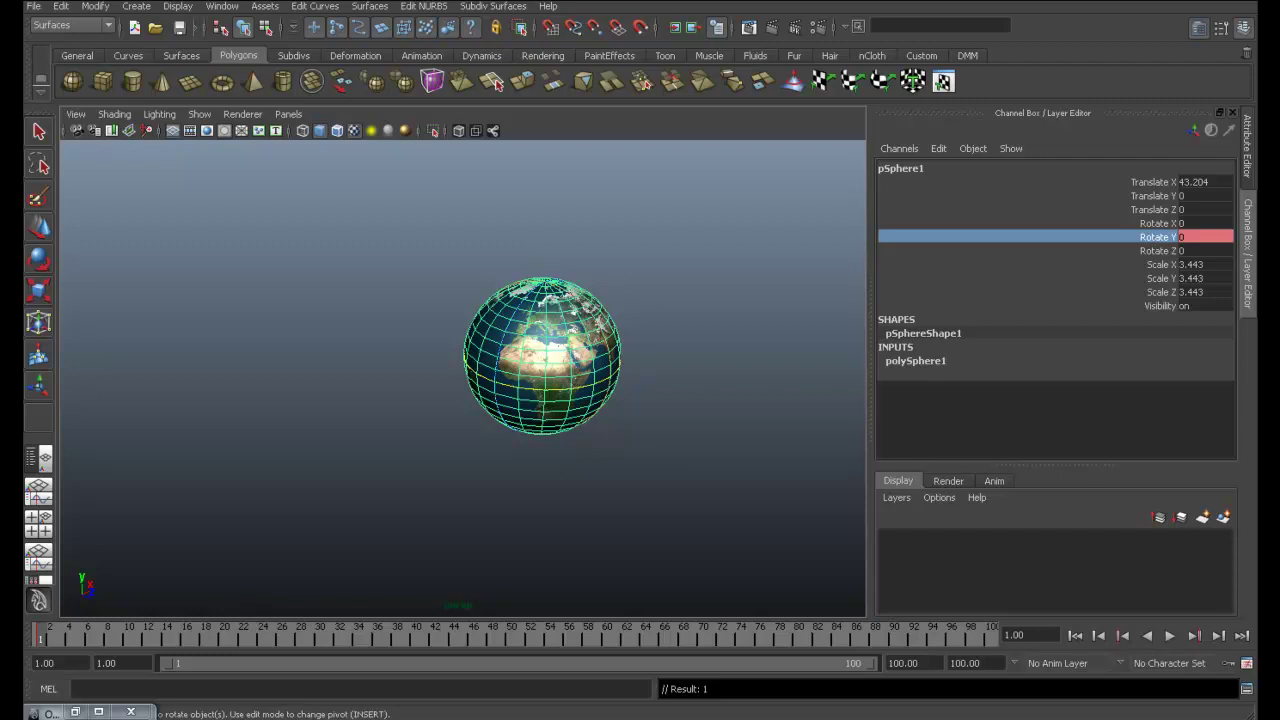
Key the sphere's Rotate Y at 360 on frame 25
click(272, 632)
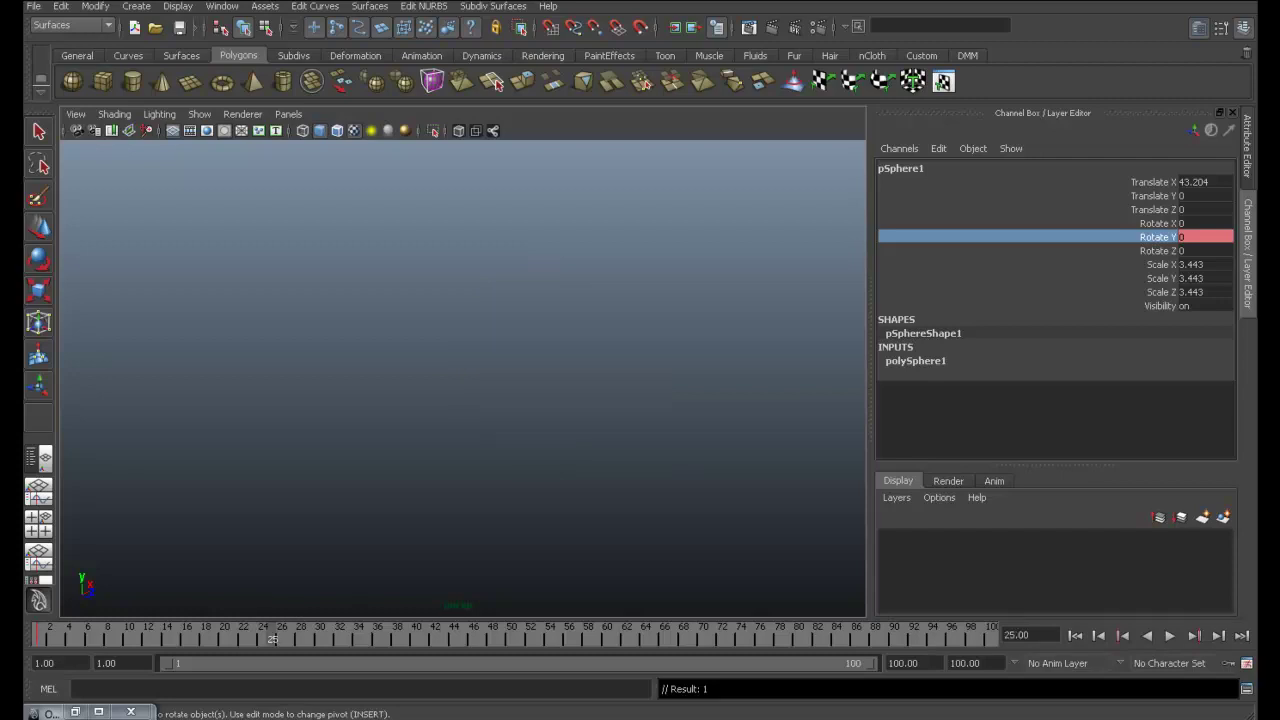
click(1205, 237)
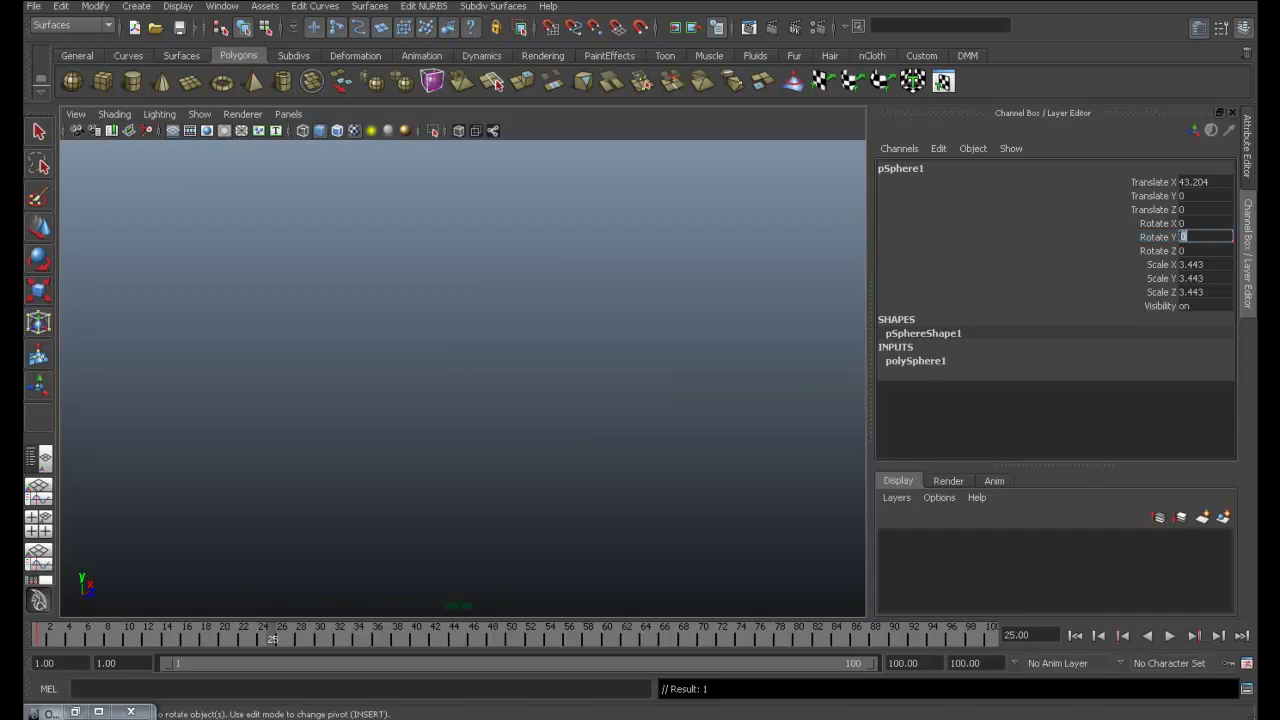
text(3)
text(60)
key(Return)
click(1160, 237)
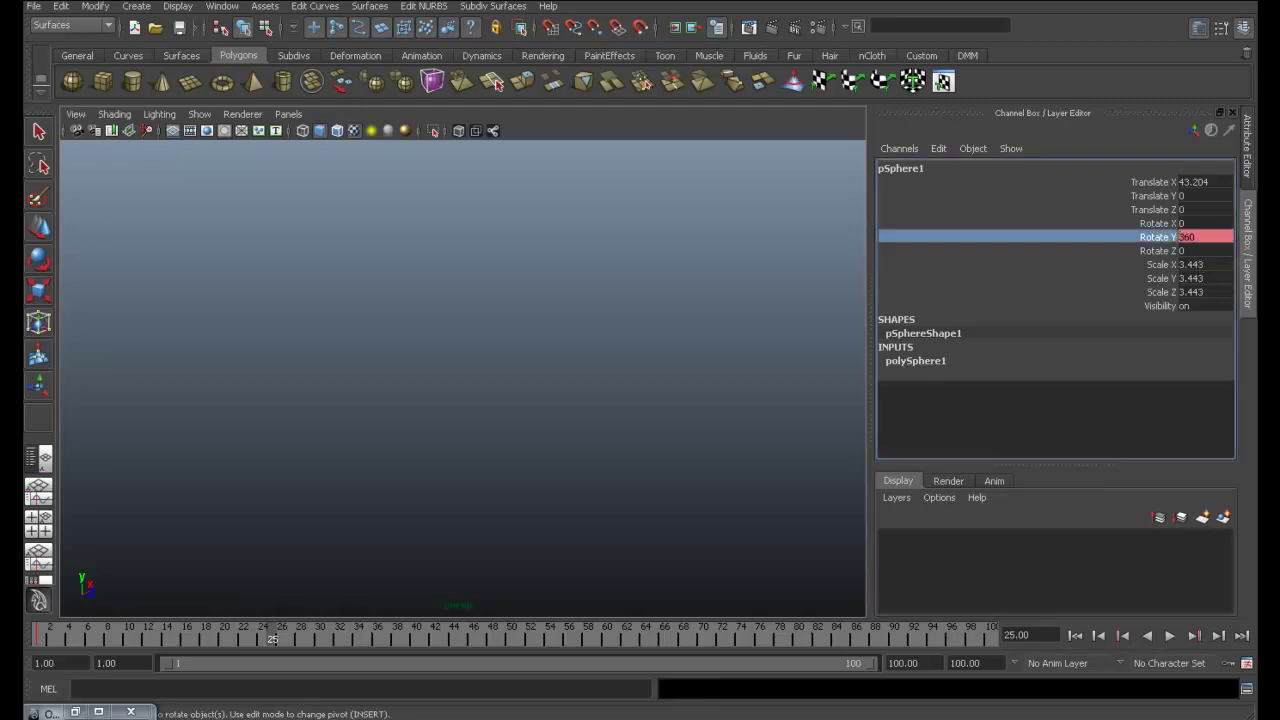
right_click(1160, 237)
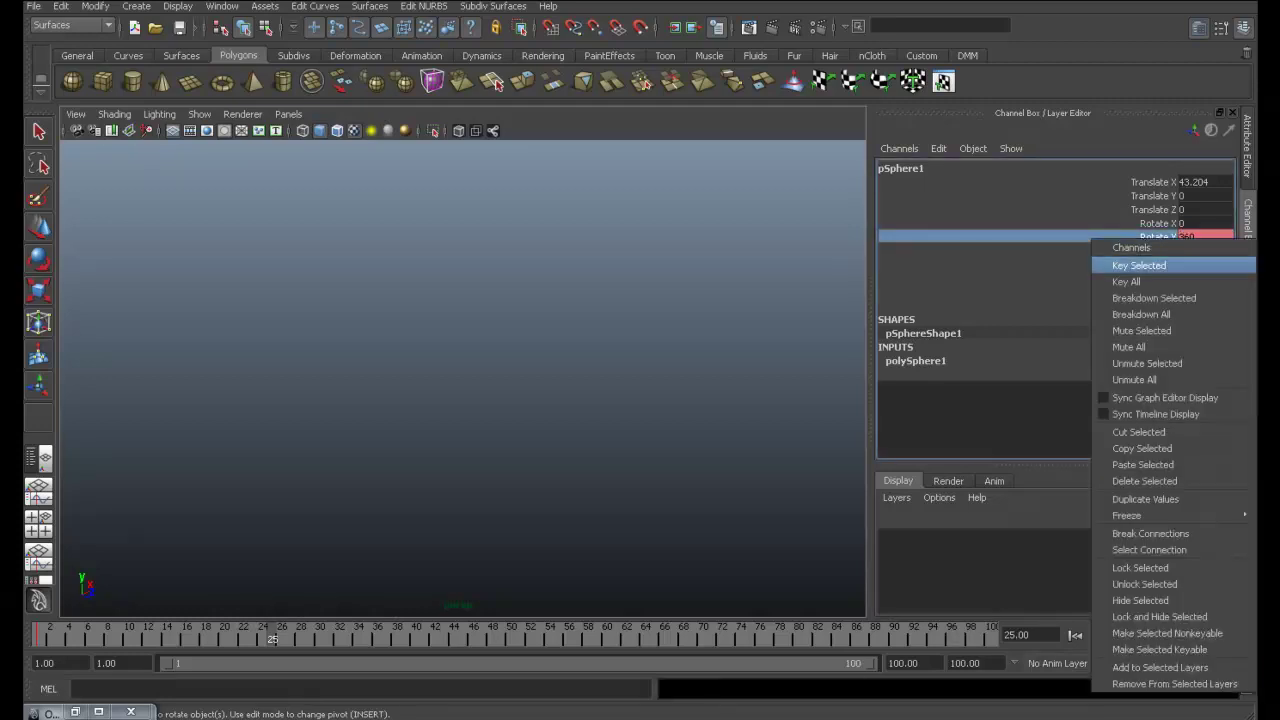
click(1139, 265)
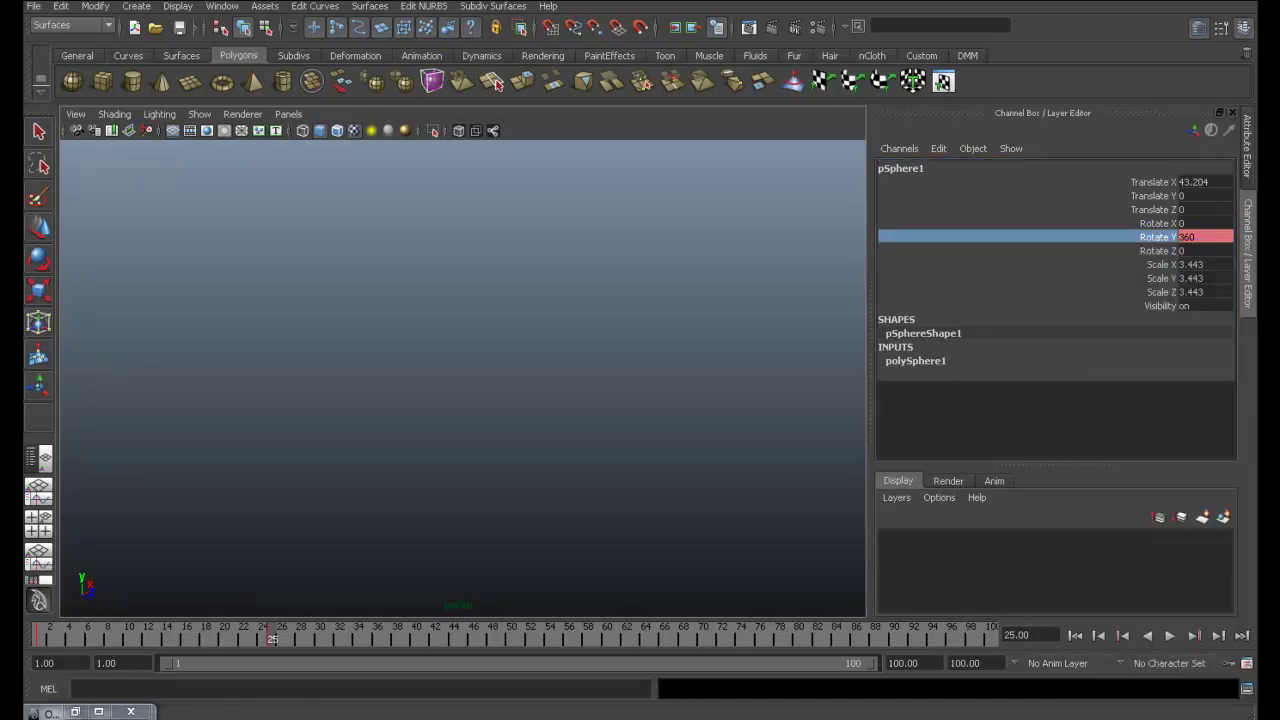
key(e)
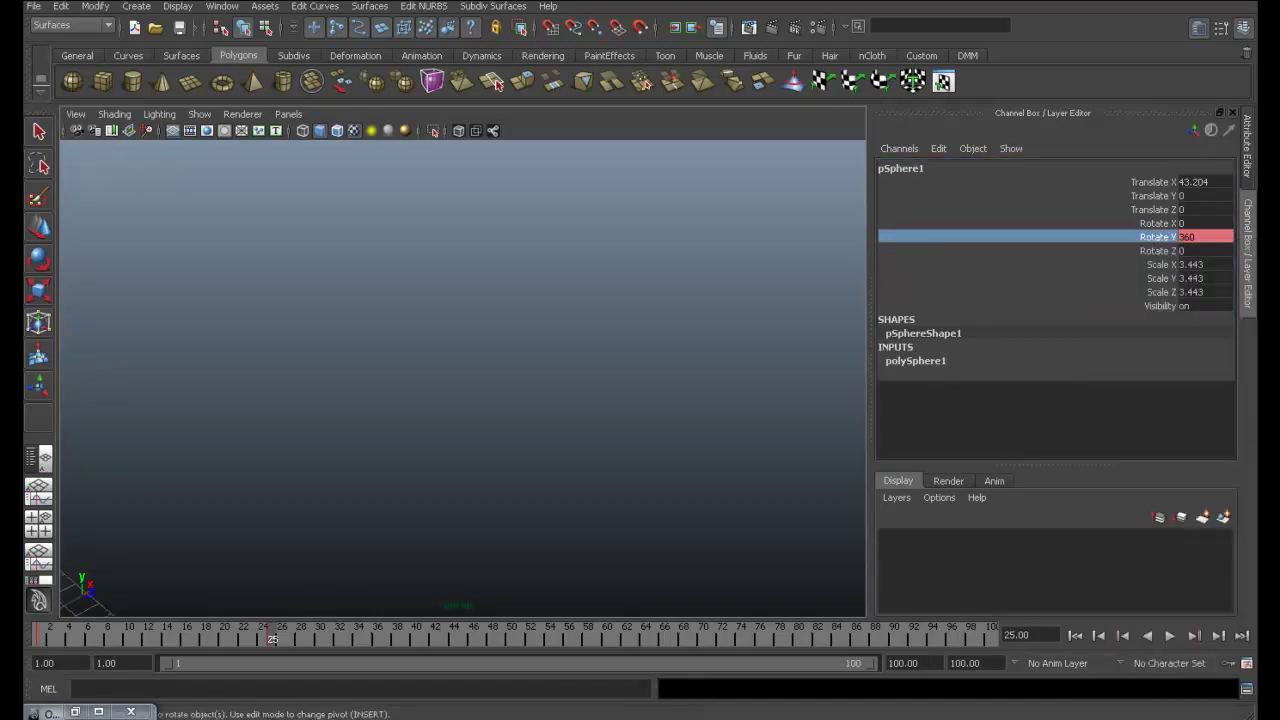
Zoom out, play the Earth's orbit animation and stop it at frame 62
scroll(463, 378, down, 2)
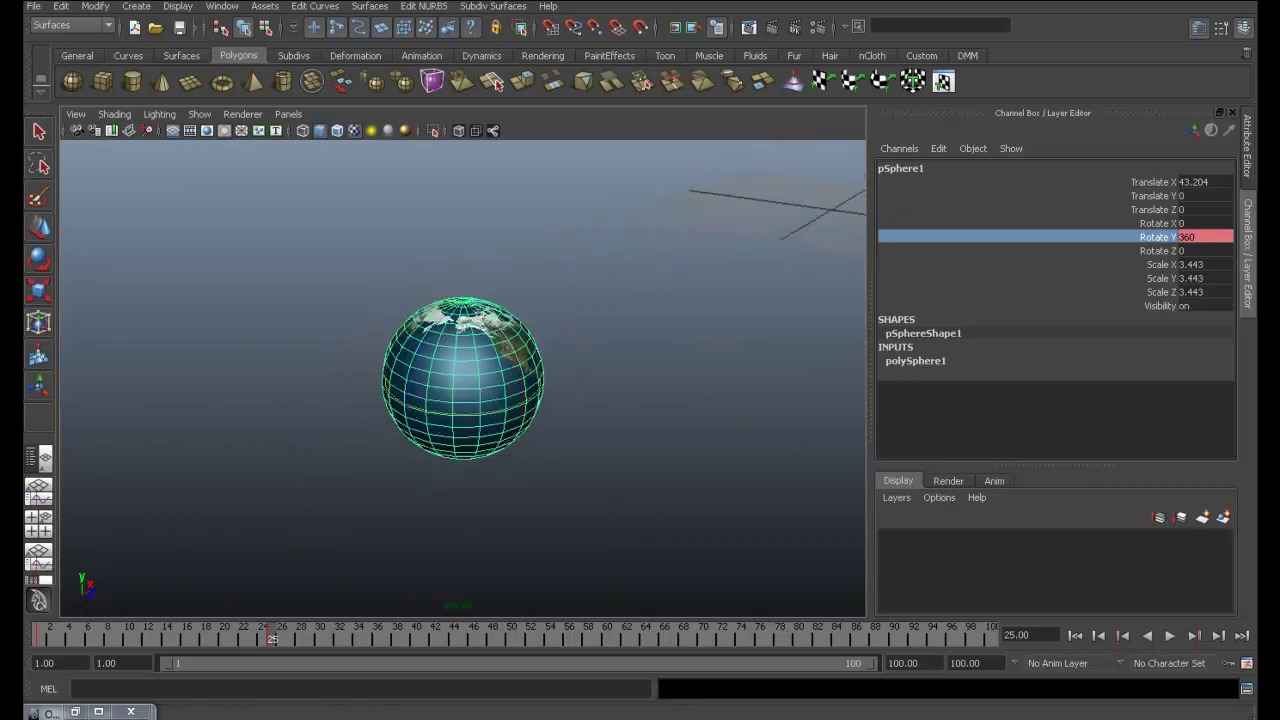
scroll(463, 378, down, 2)
scroll(463, 378, down, 1)
scroll(463, 378, down, 1)
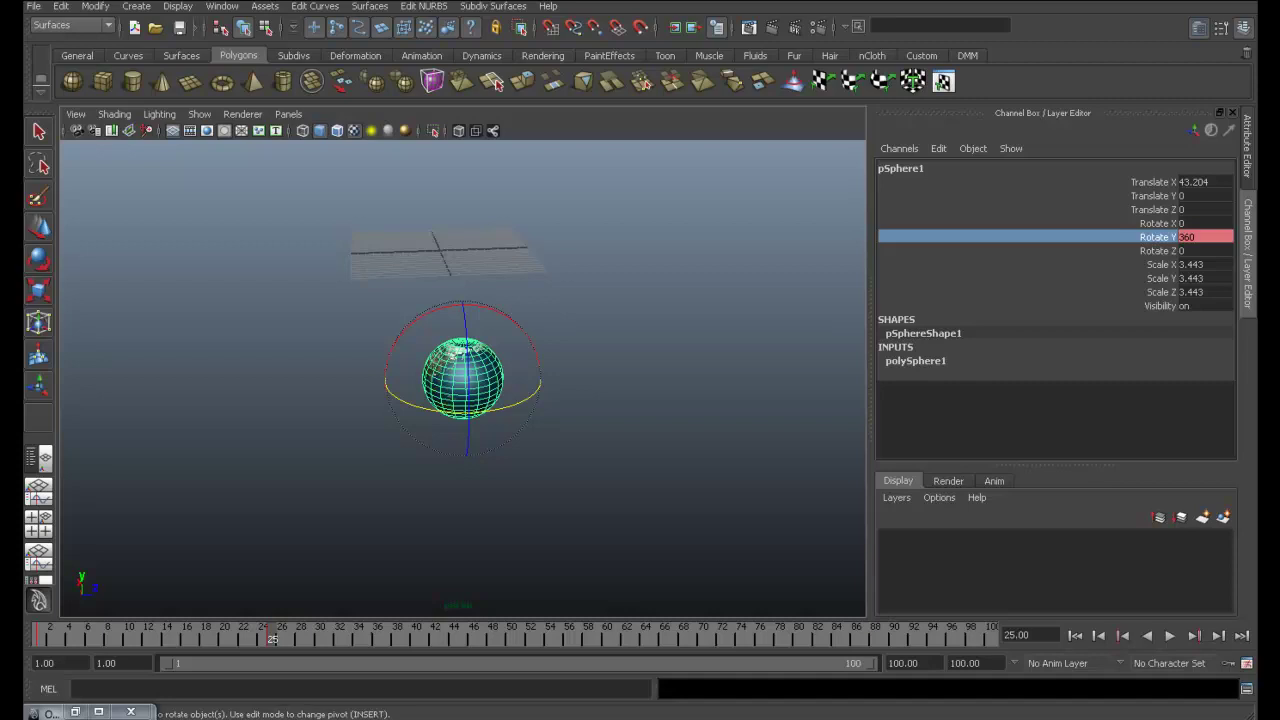
alt+drag(600, 400, 720, 380)
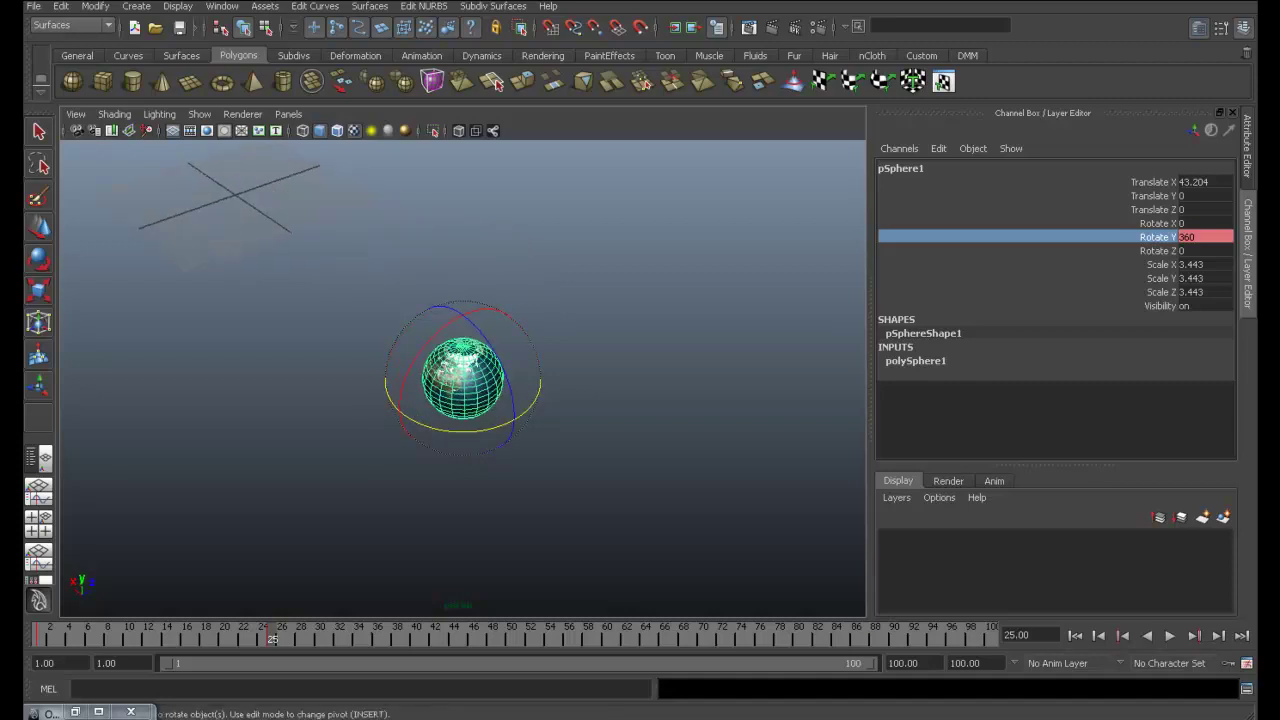
alt+drag(600, 400, 690, 420)
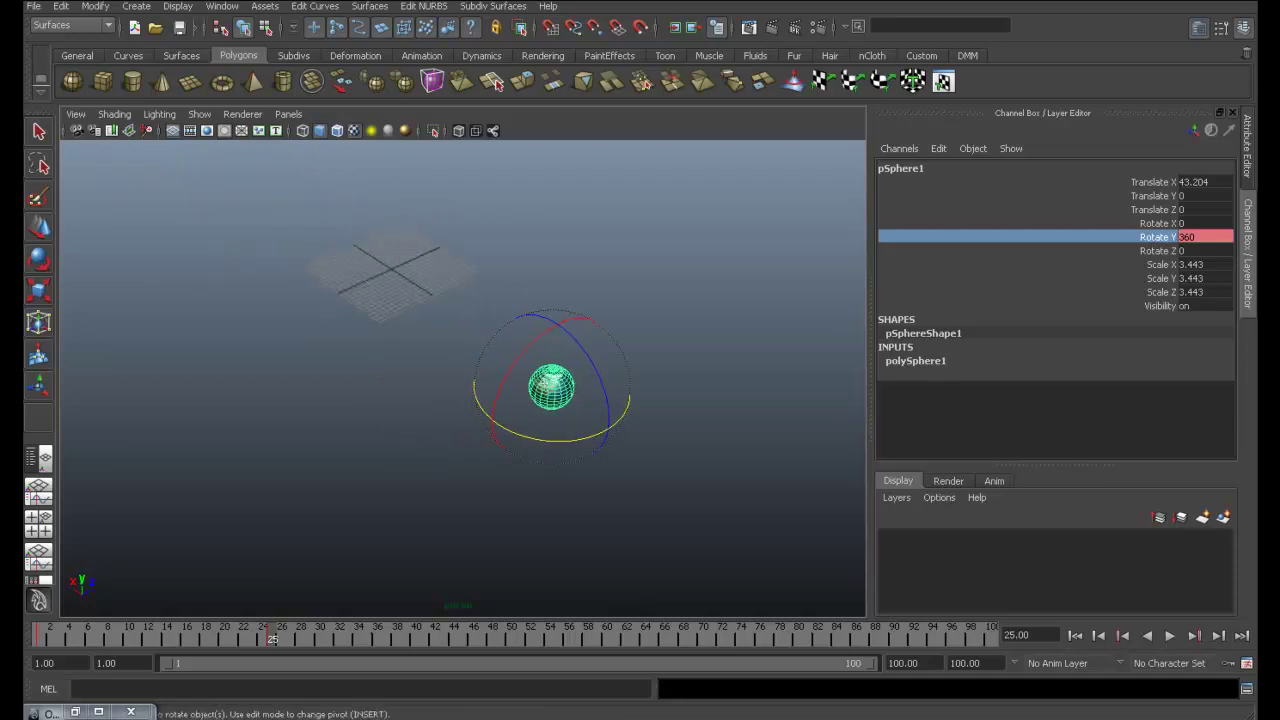
key(alt+v)
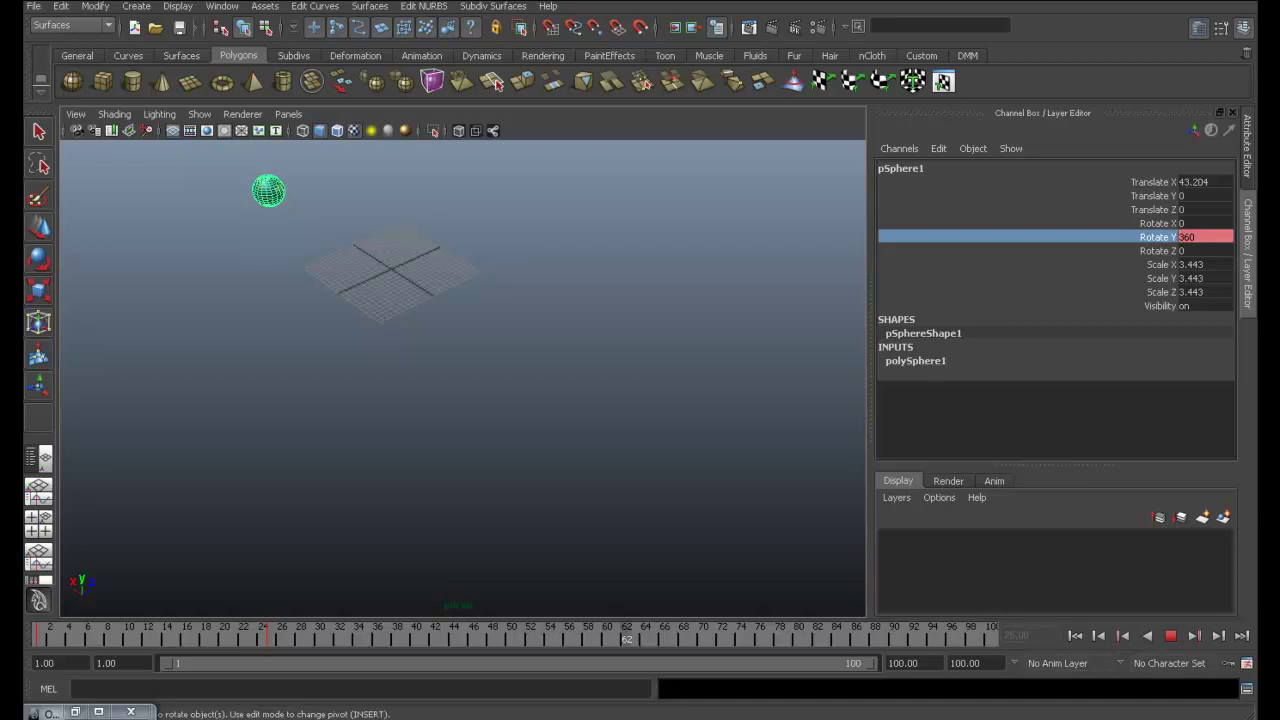
key(Escape)
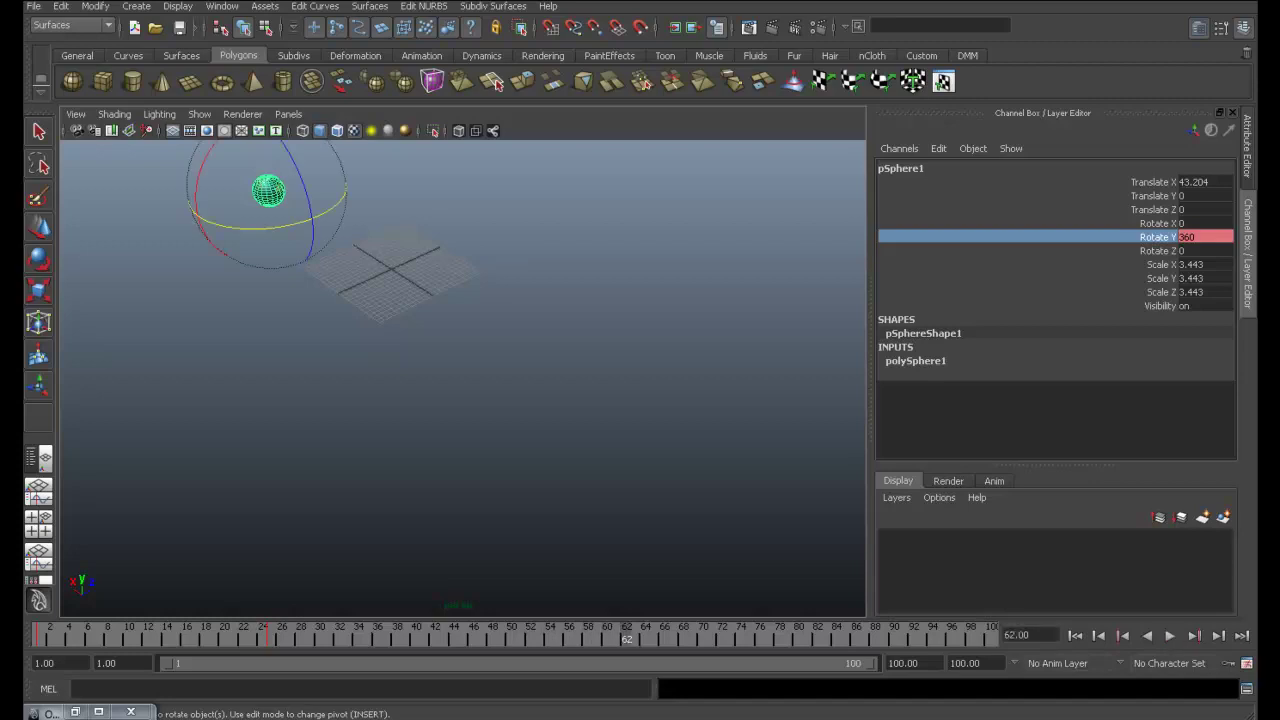
alt+drag(268, 190, 325, 367)
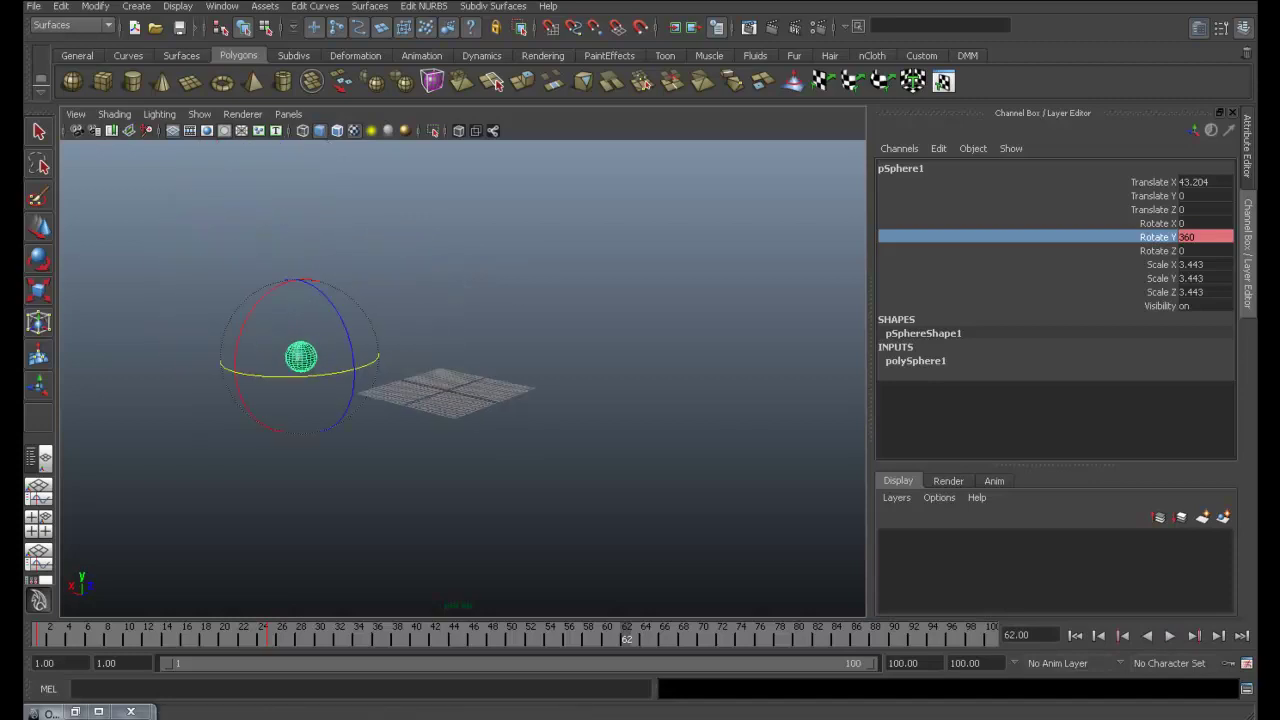
scroll(463, 378, up, 5)
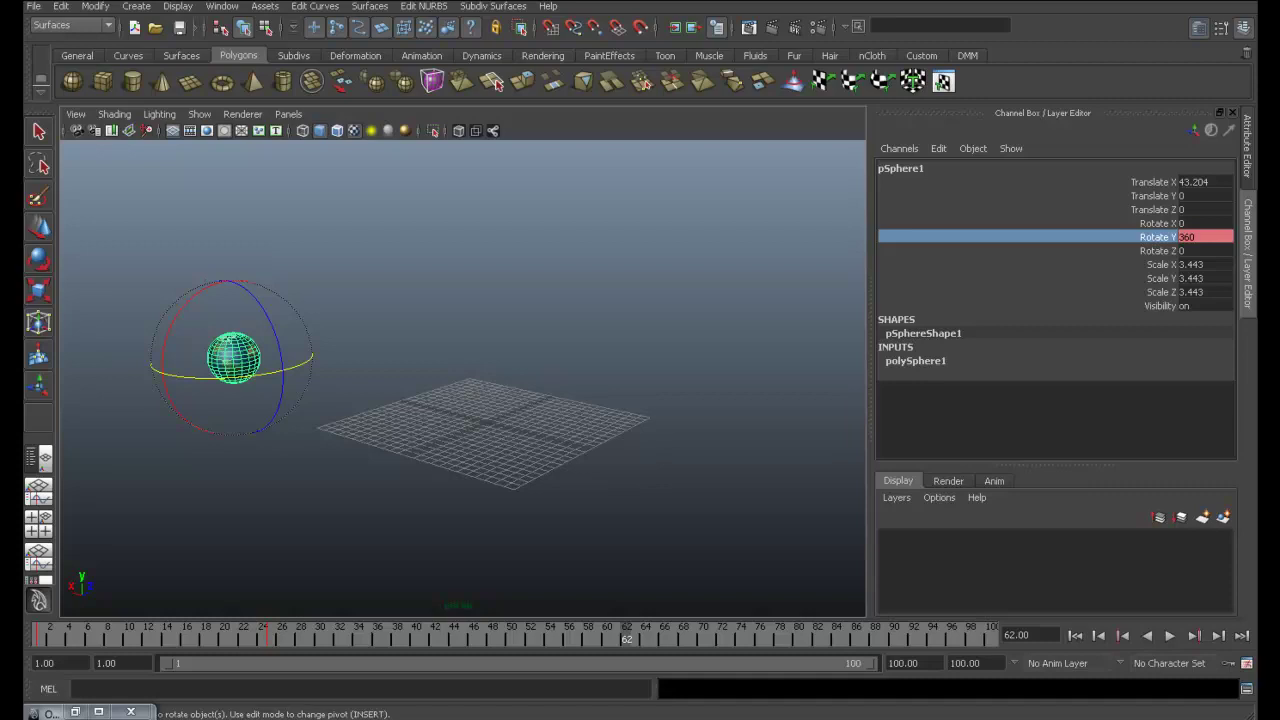
Open the Graph Editor, then move it up and right and widen its window
click(222, 6)
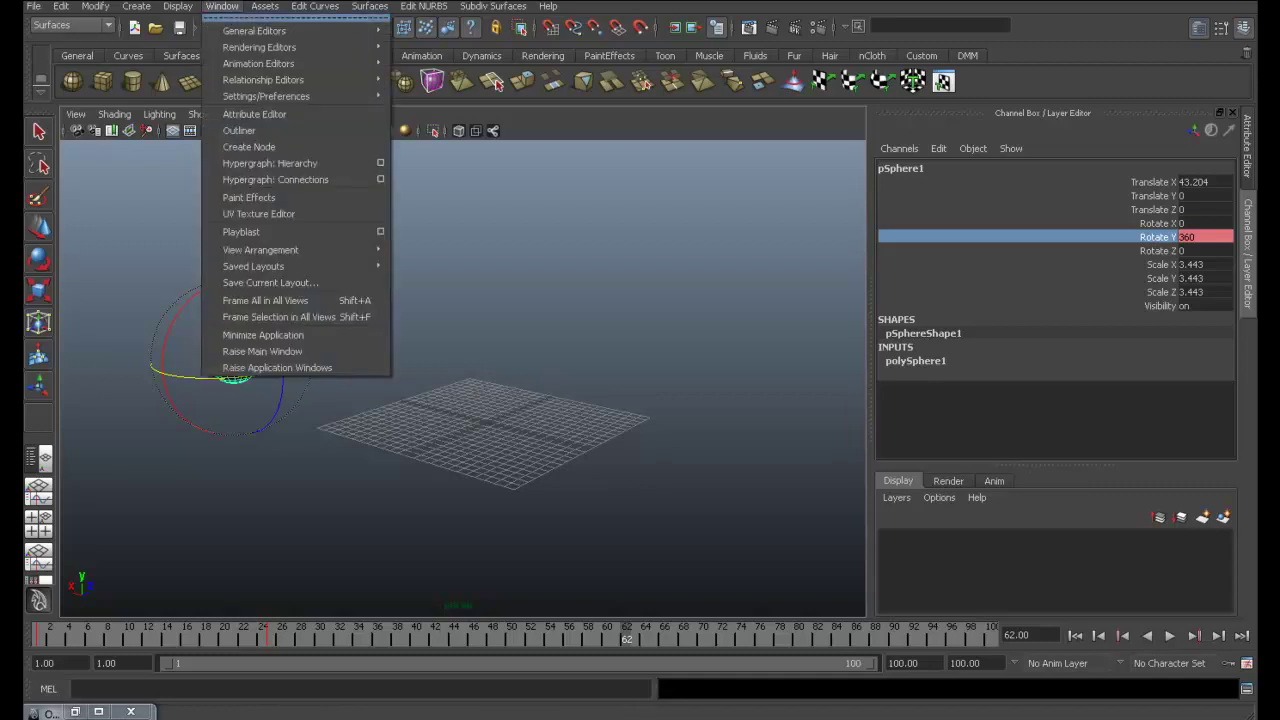
mouse_move(258, 63)
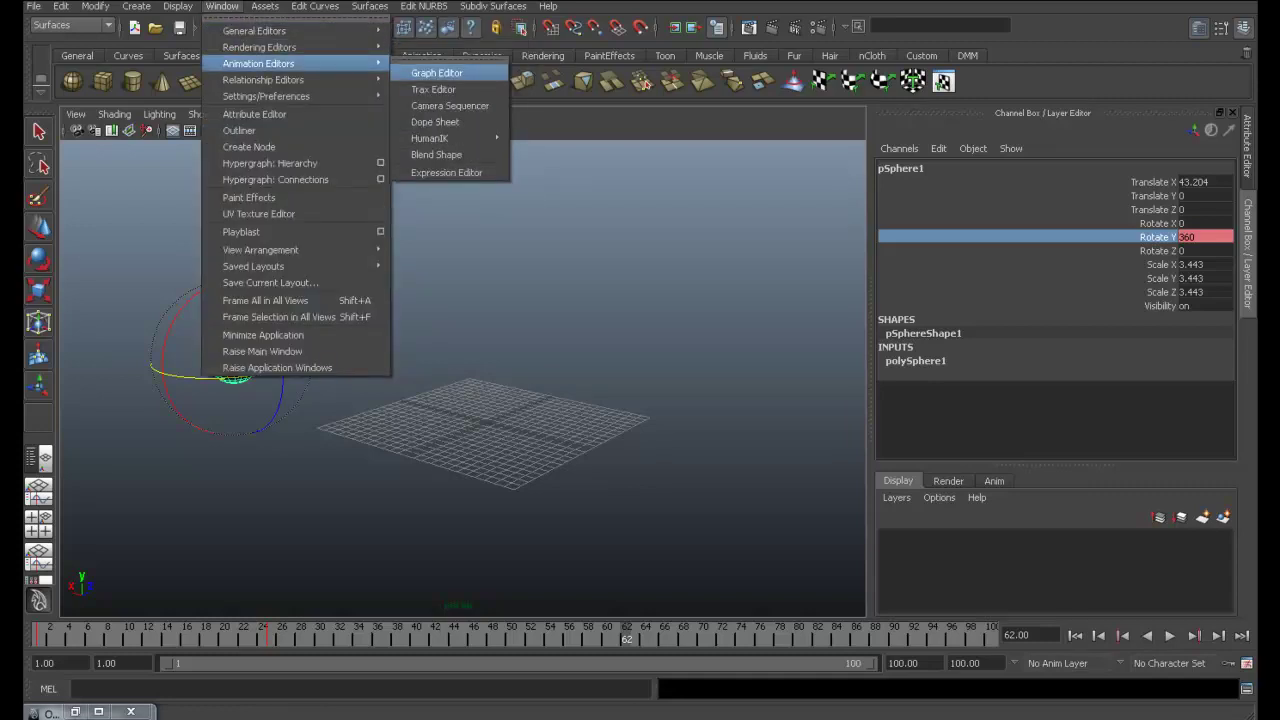
click(436, 73)
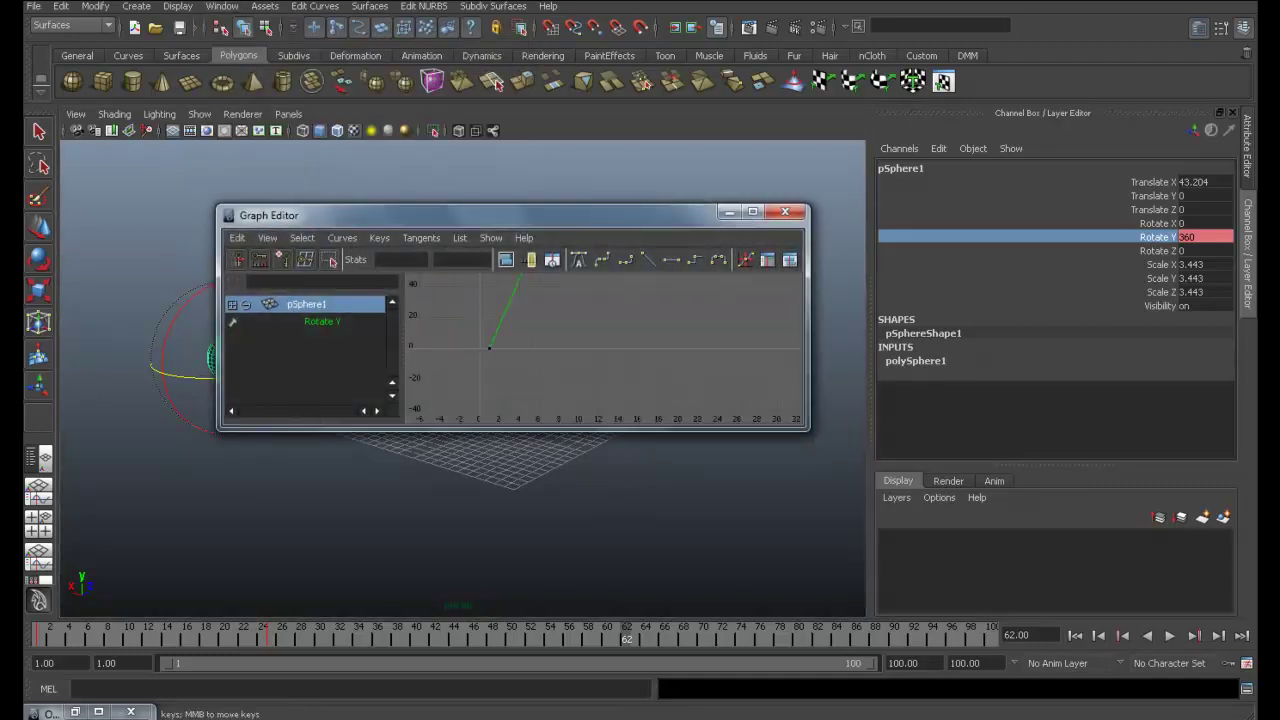
right_click(654, 374)
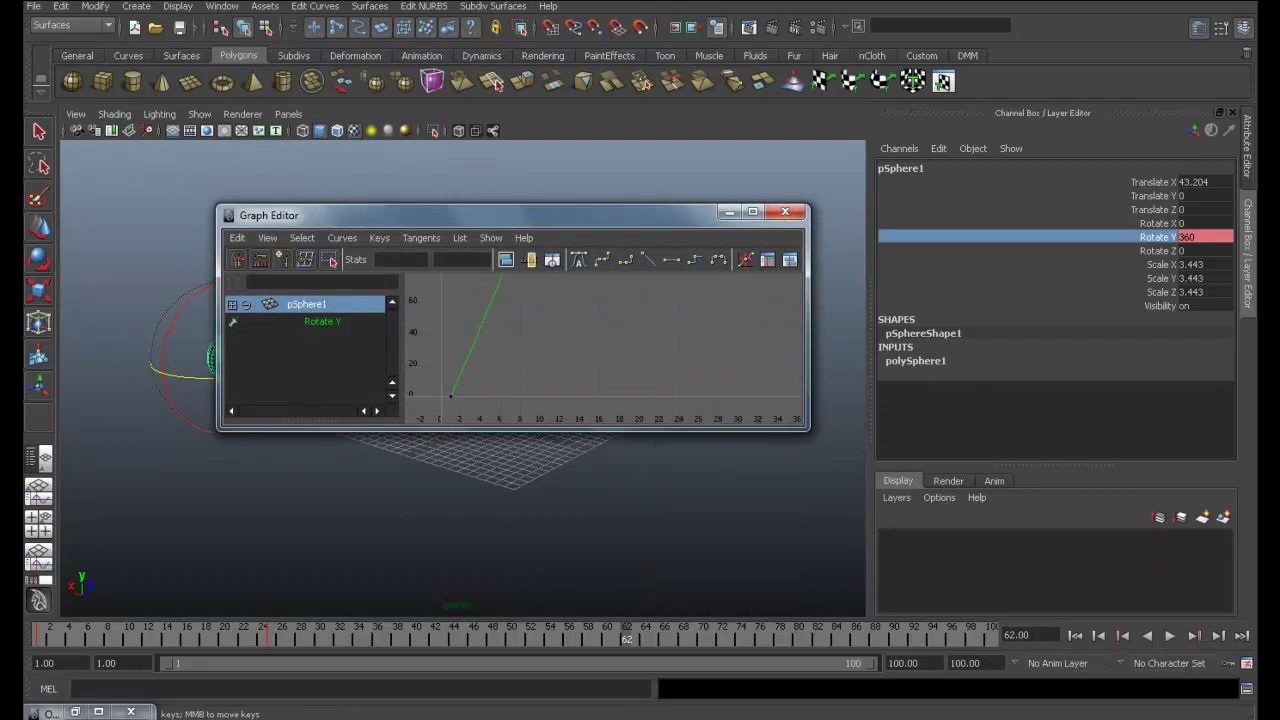
scroll(600, 350, down, 3)
scroll(600, 350, down, 2)
scroll(600, 350, down, 2)
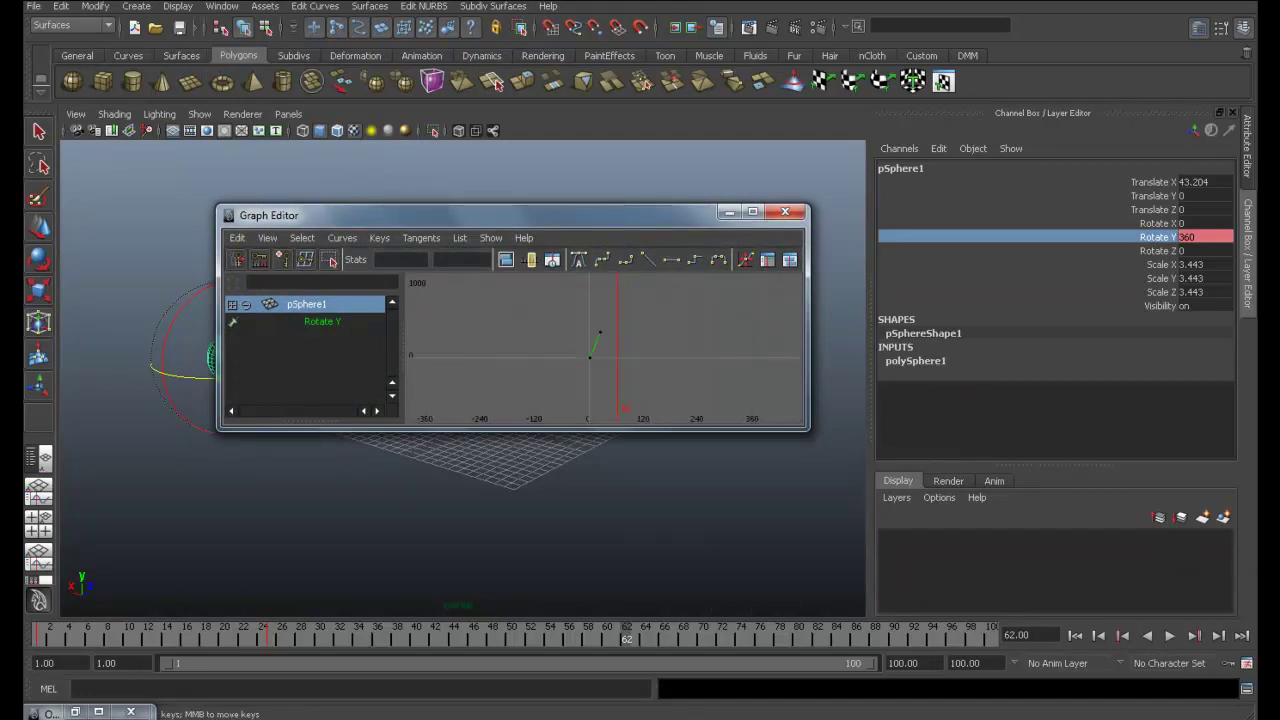
drag(300, 215, 330, 193)
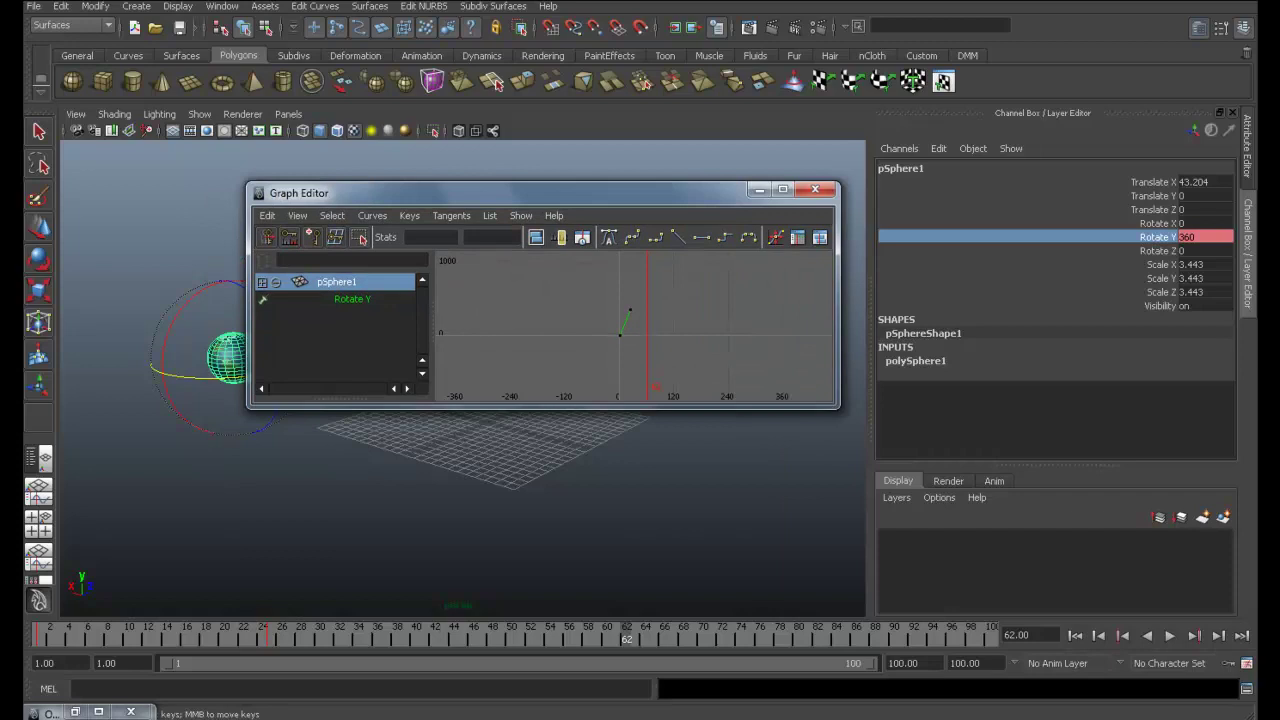
drag(839, 407, 1209, 411)
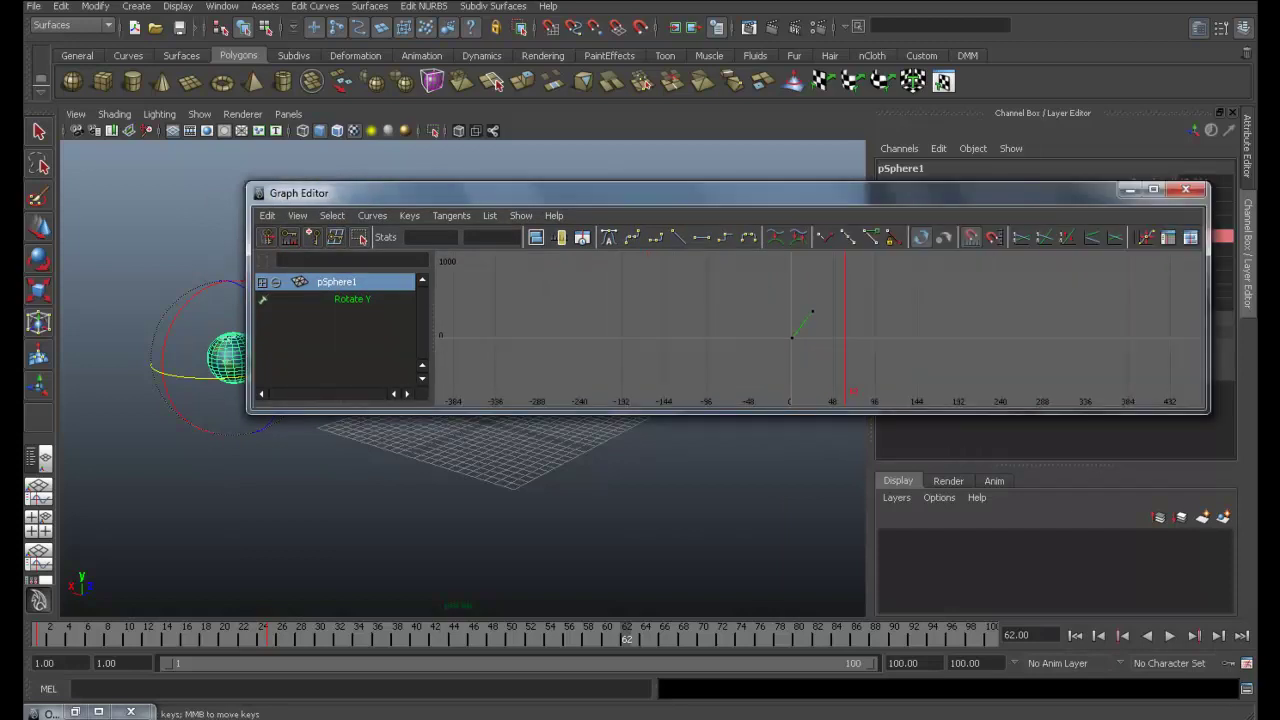
Fit and pan the curve in the graph, moving the editor off the channel values
key(f)
scroll(815, 330, down, 2)
scroll(815, 330, down, 4)
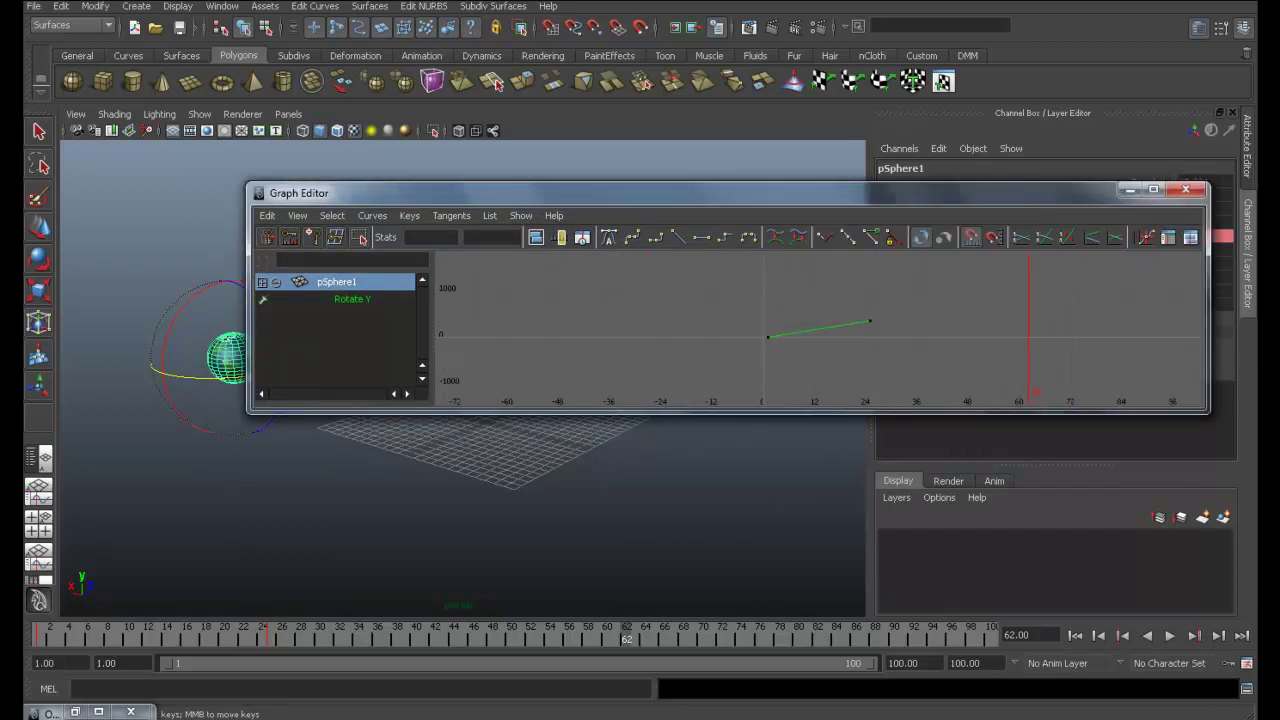
alt+middle_drag(815, 330, 770, 330)
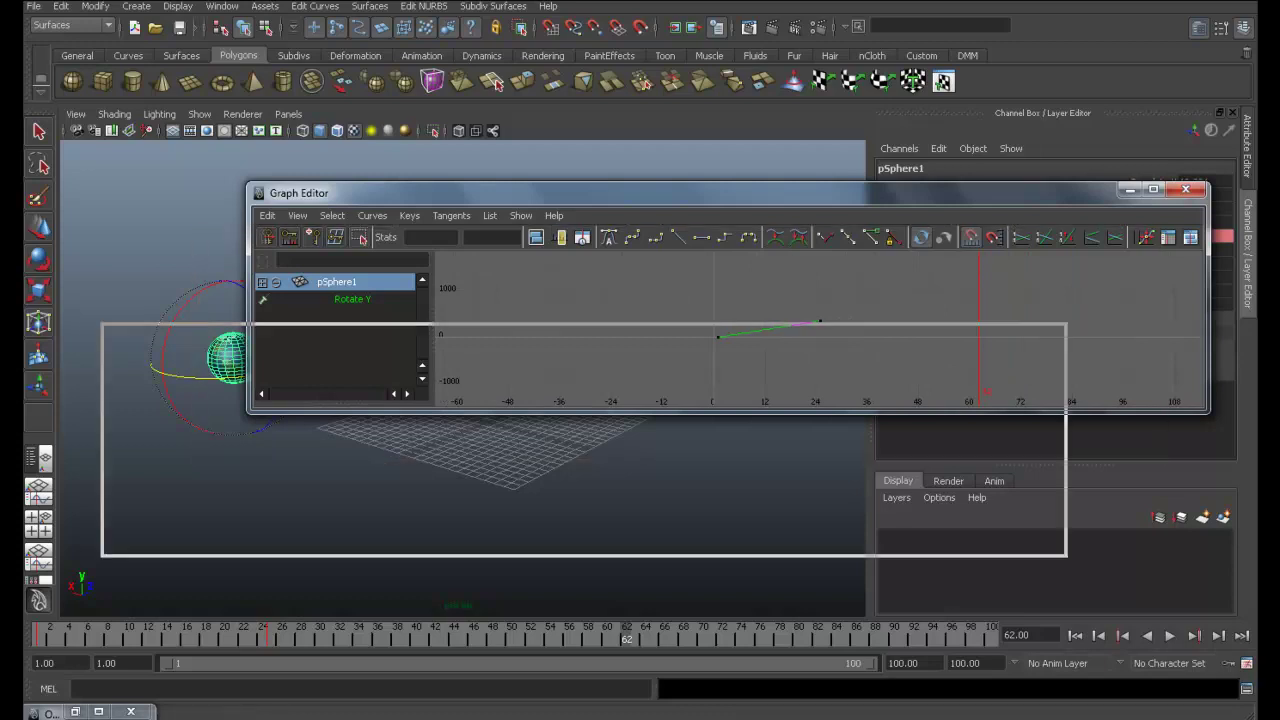
drag(700, 192, 744, 297)
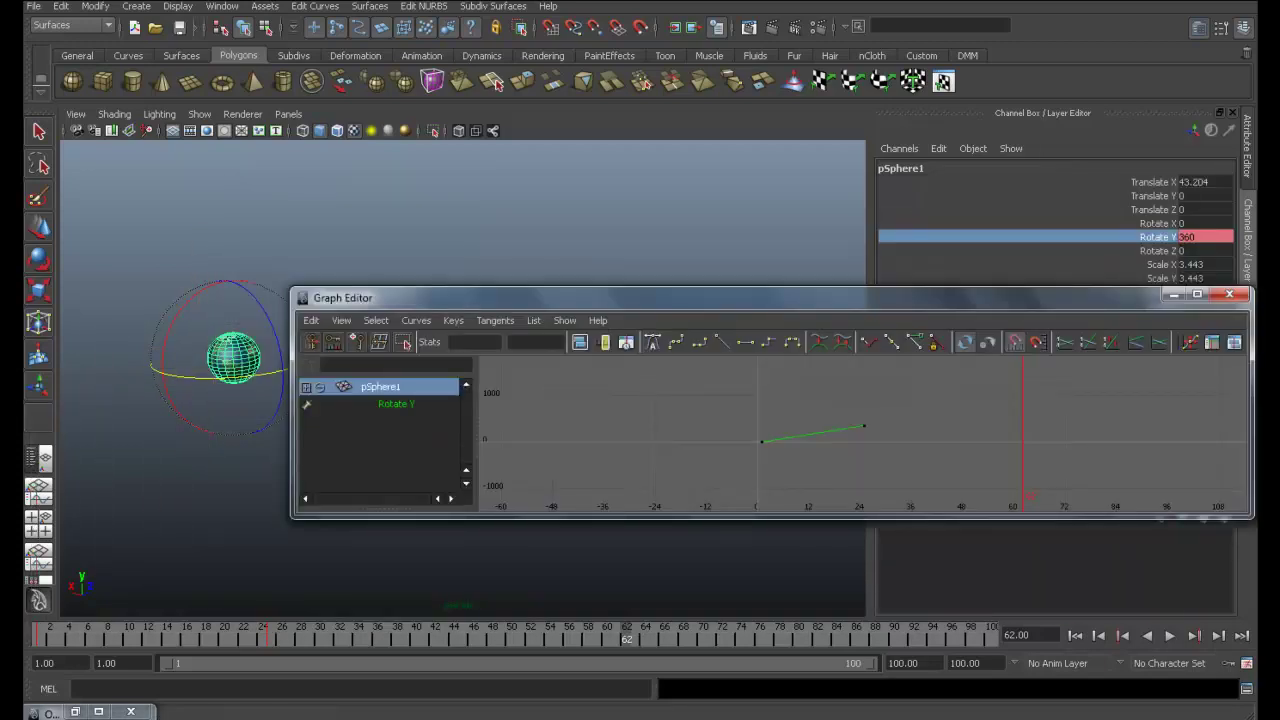
Reselect the Earth sphere and pick its parent group1, then move and widen the editor
click(500, 220)
click(233, 357)
key(w)
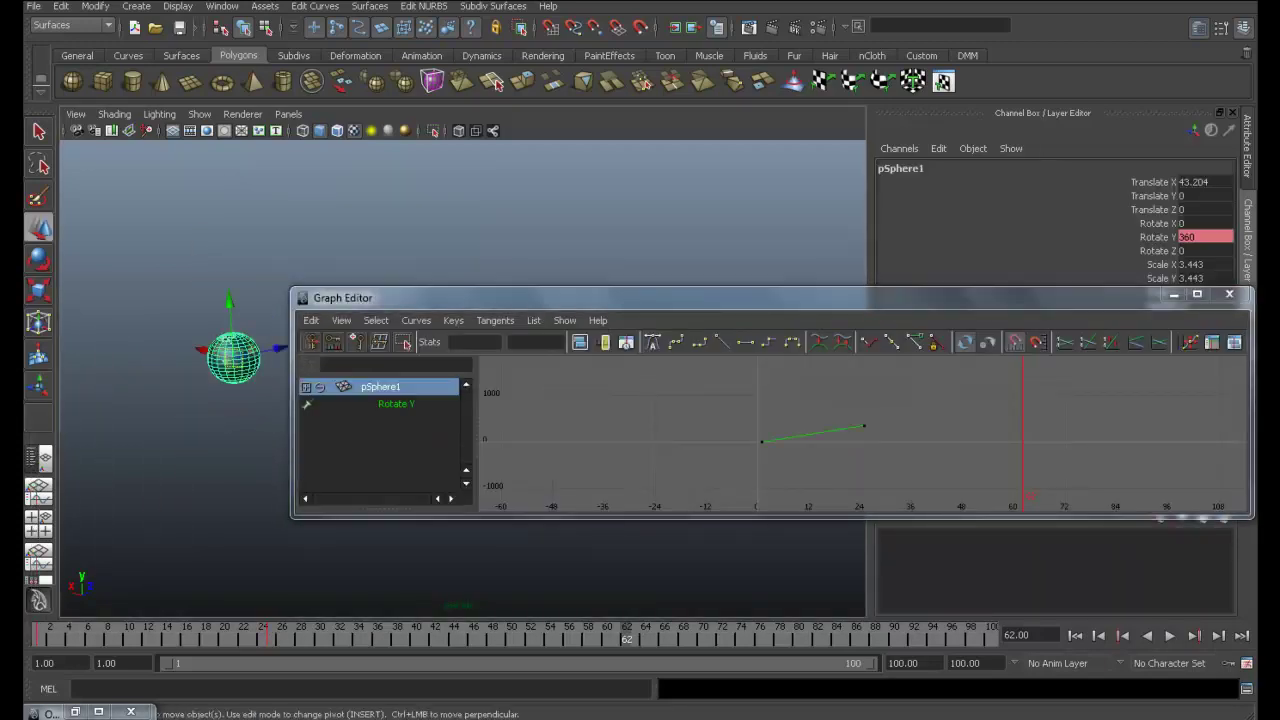
key(ctrl+g)
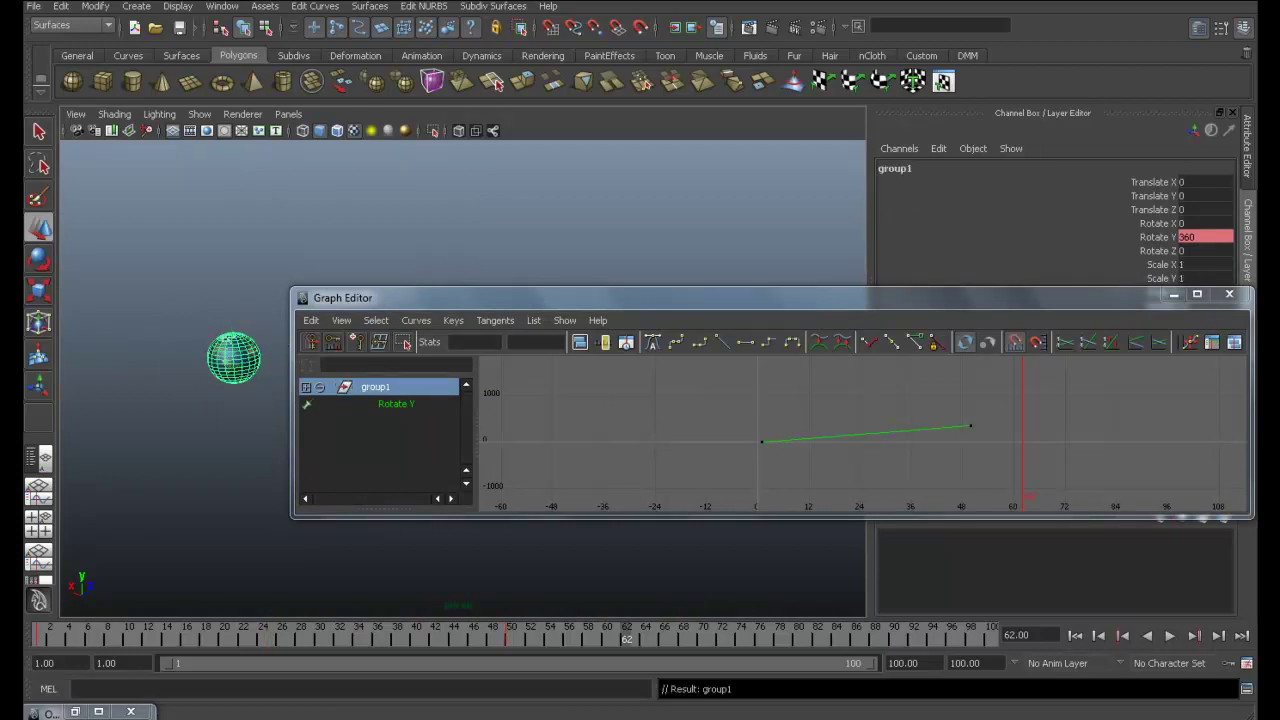
mouse_move(700, 272)
mouse_down()
mouse_move(682, 197)
mouse_move(510, 66)
mouse_up()
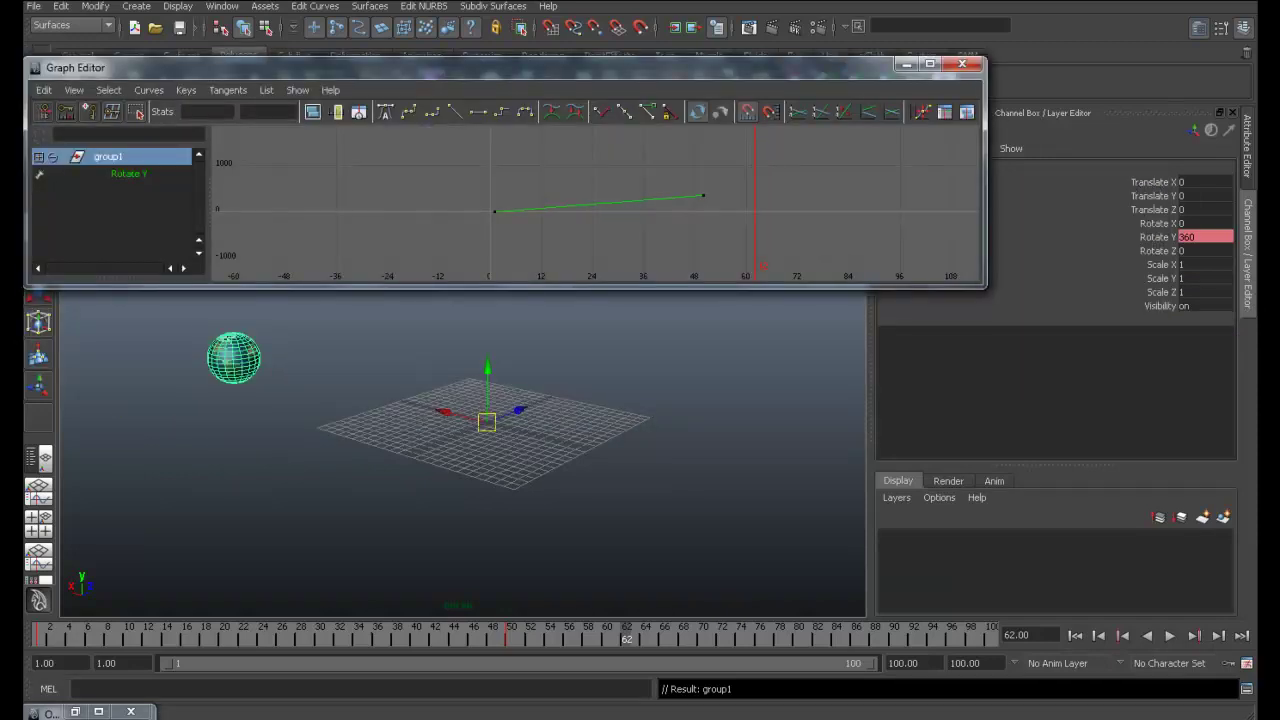
drag(985, 170, 1108, 170)
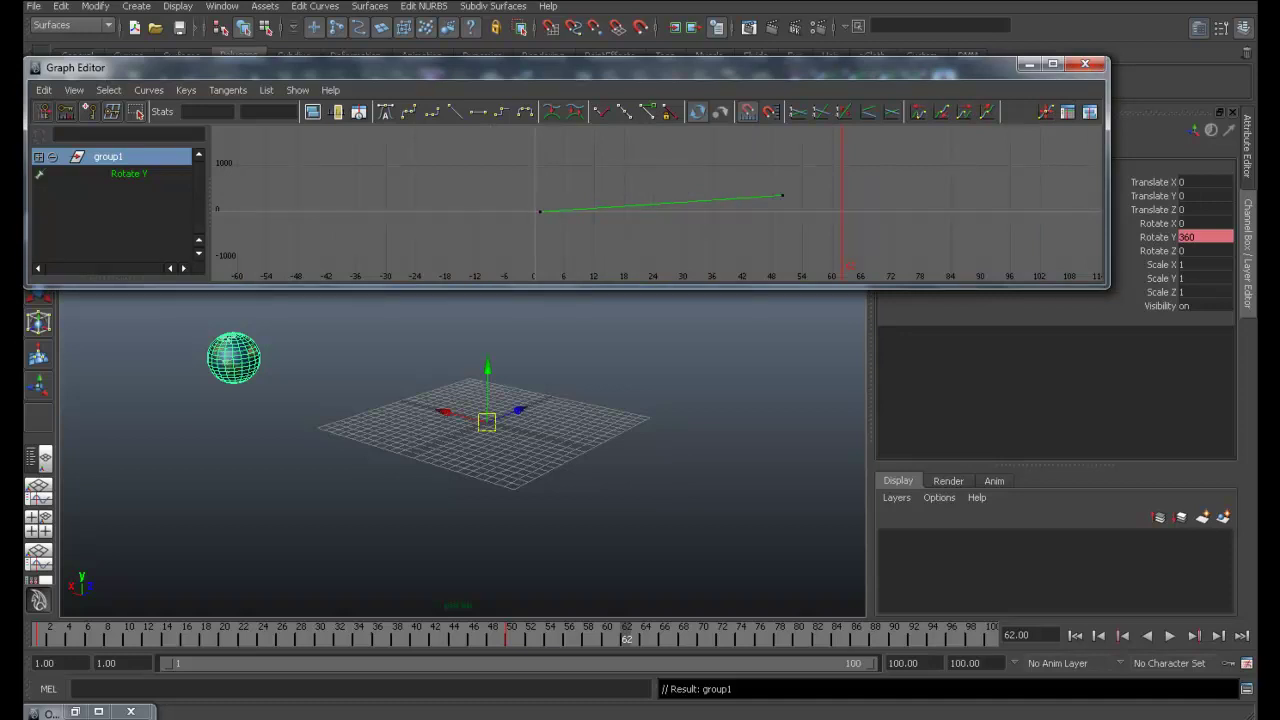
click(73, 90)
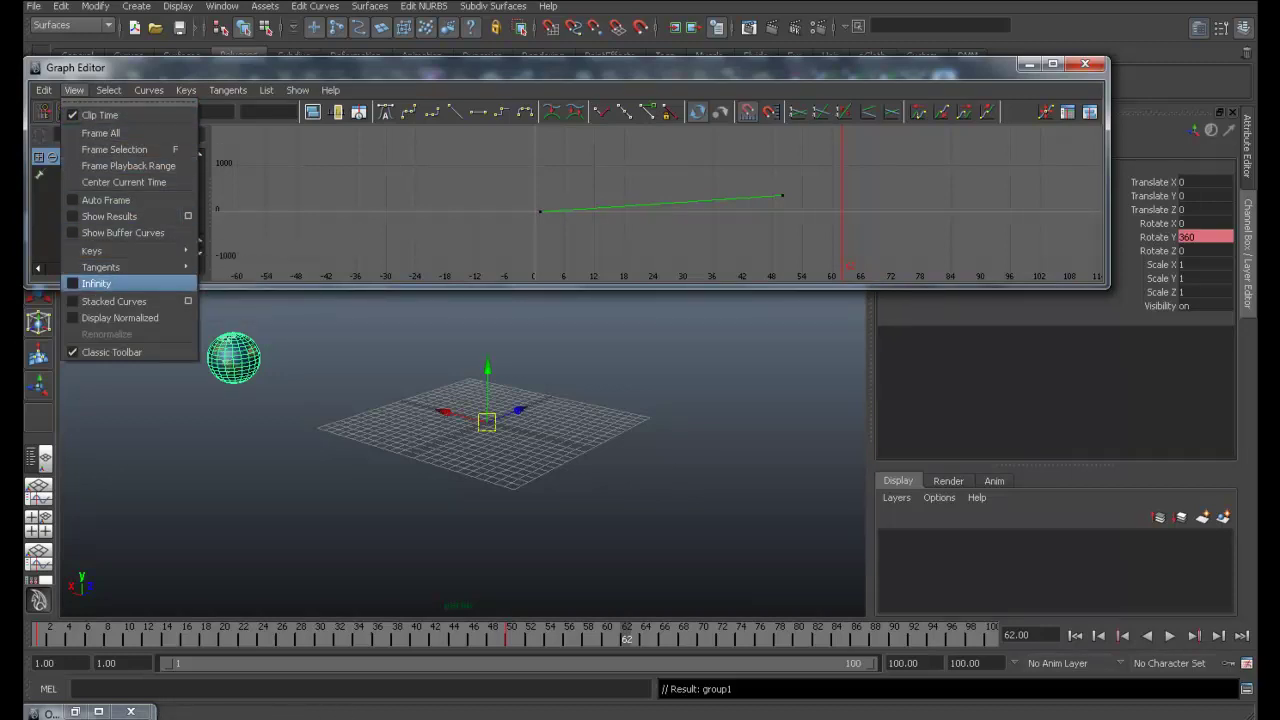
Turn on Infinity display so curves show beyond their keys, and reframe the graph
click(96, 283)
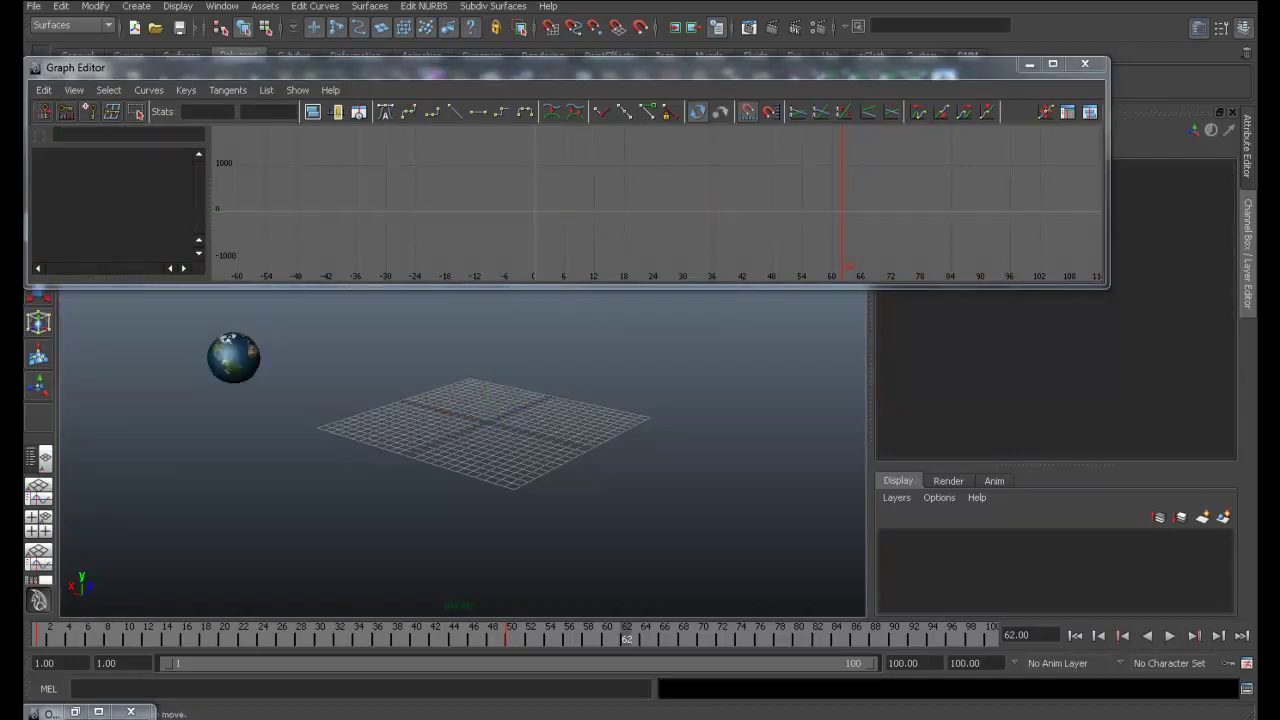
key(a)
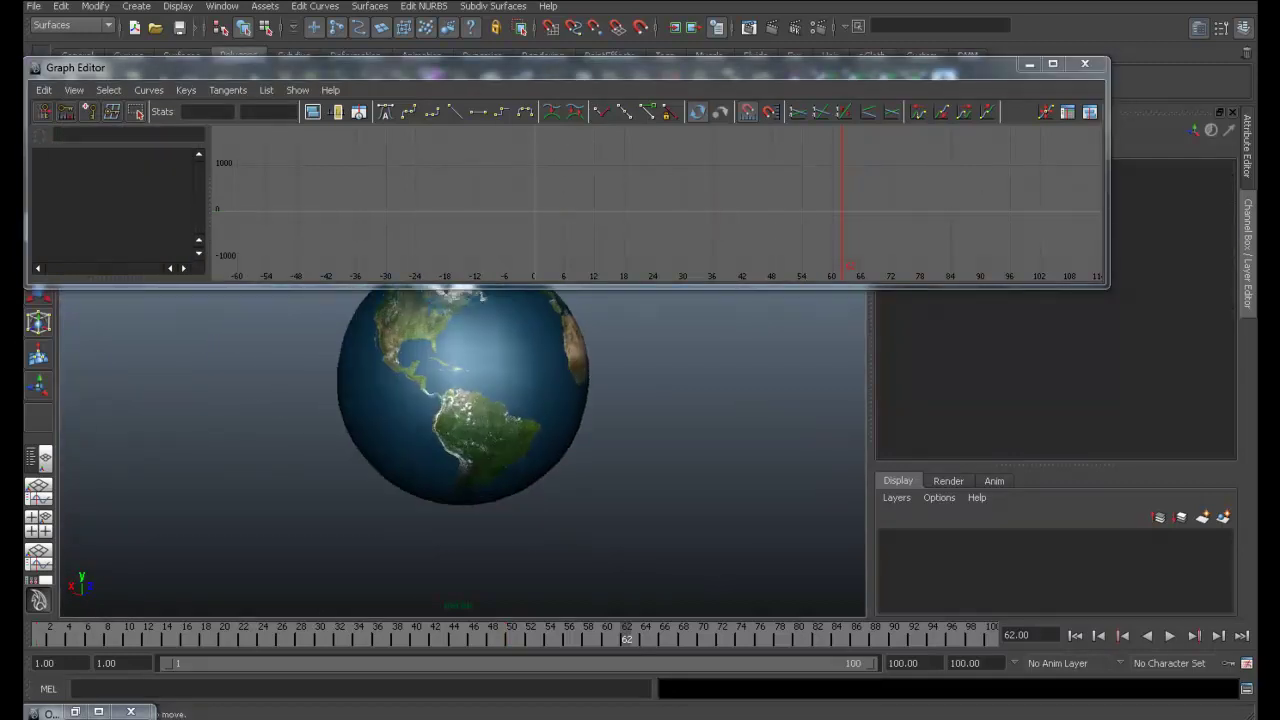
key(a)
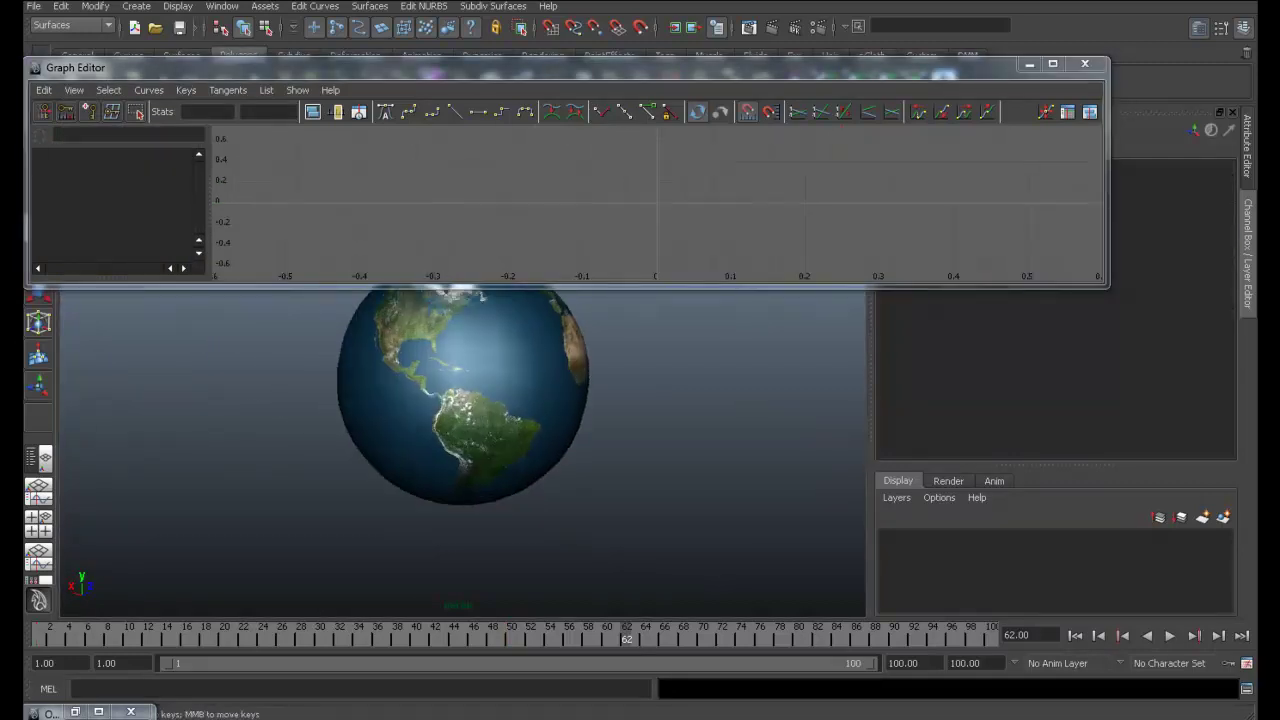
Select group1 through the Earth sphere and frame its Rotate Y curve in the graph
click(463, 395)
key(Up)
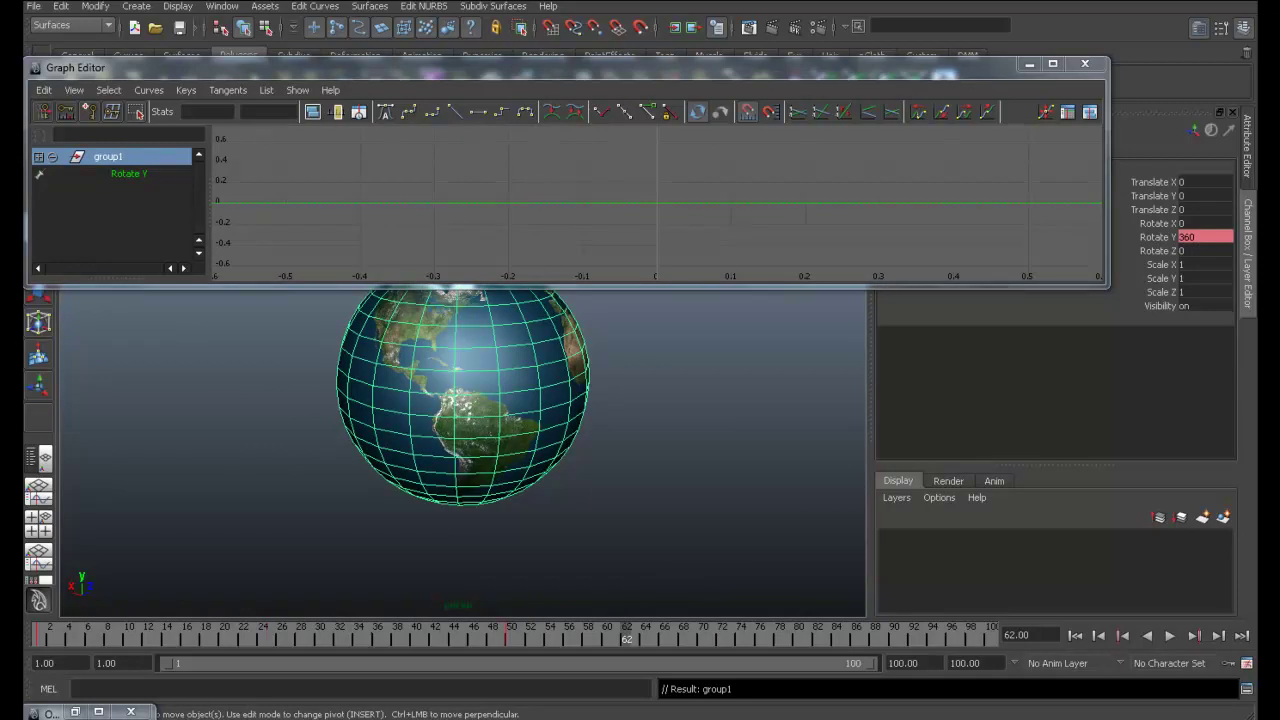
key(a)
scroll(660, 200, down, 3)
scroll(660, 200, down, 2)
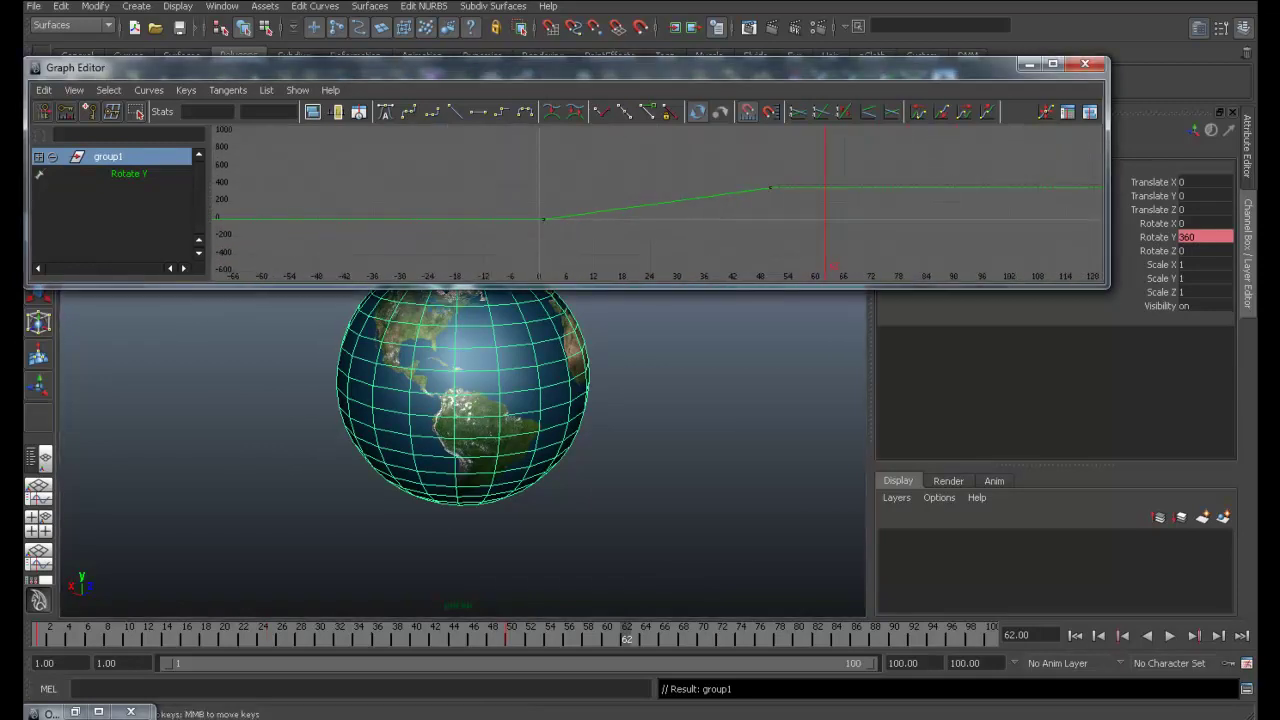
alt+middle_drag(660, 200, 607, 210)
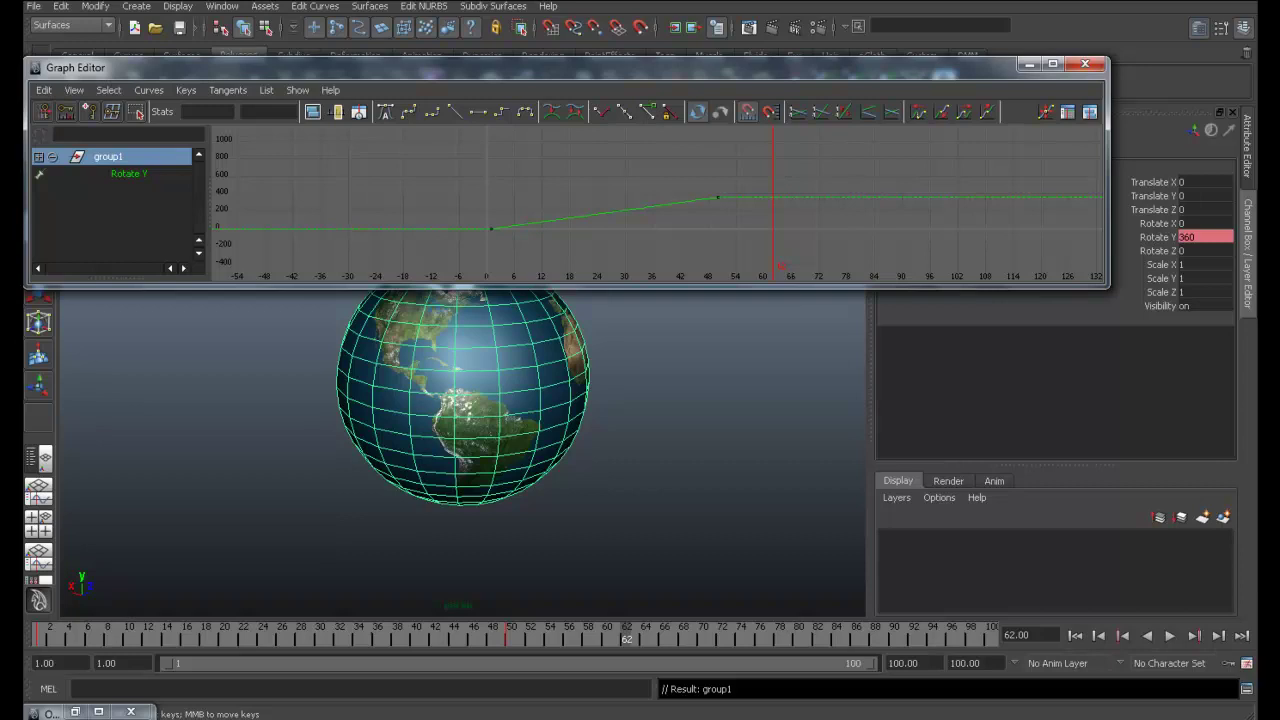
alt+middle_drag(700, 200, 644, 218)
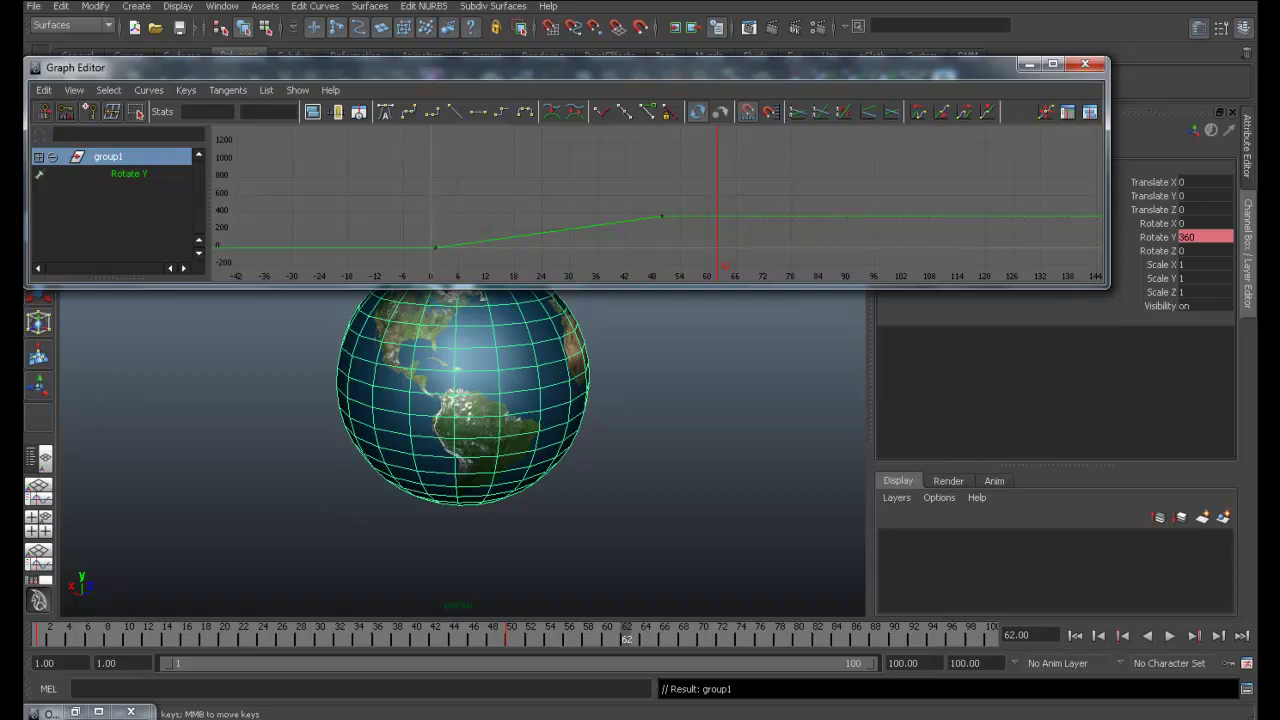
click(148, 90)
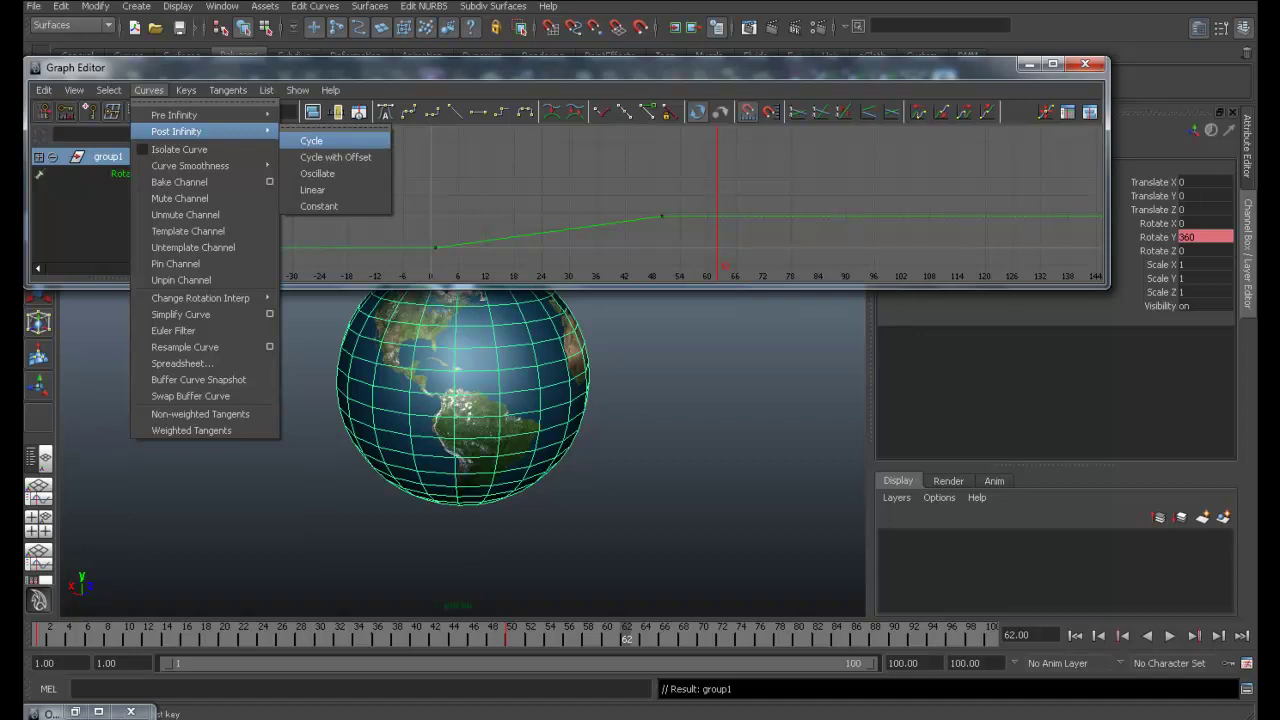
Set group1's Rotate Y post-infinity to Cycle and play the animation to watch the orbit loop
click(318, 140)
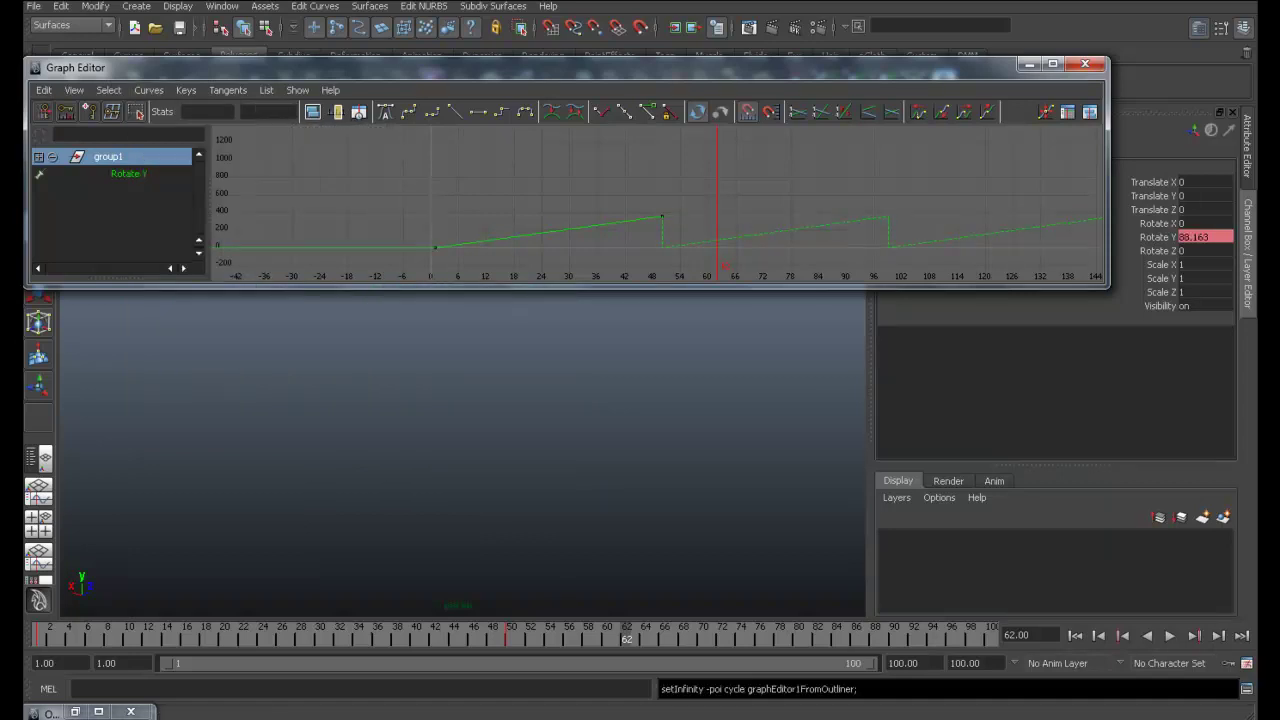
click(1029, 64)
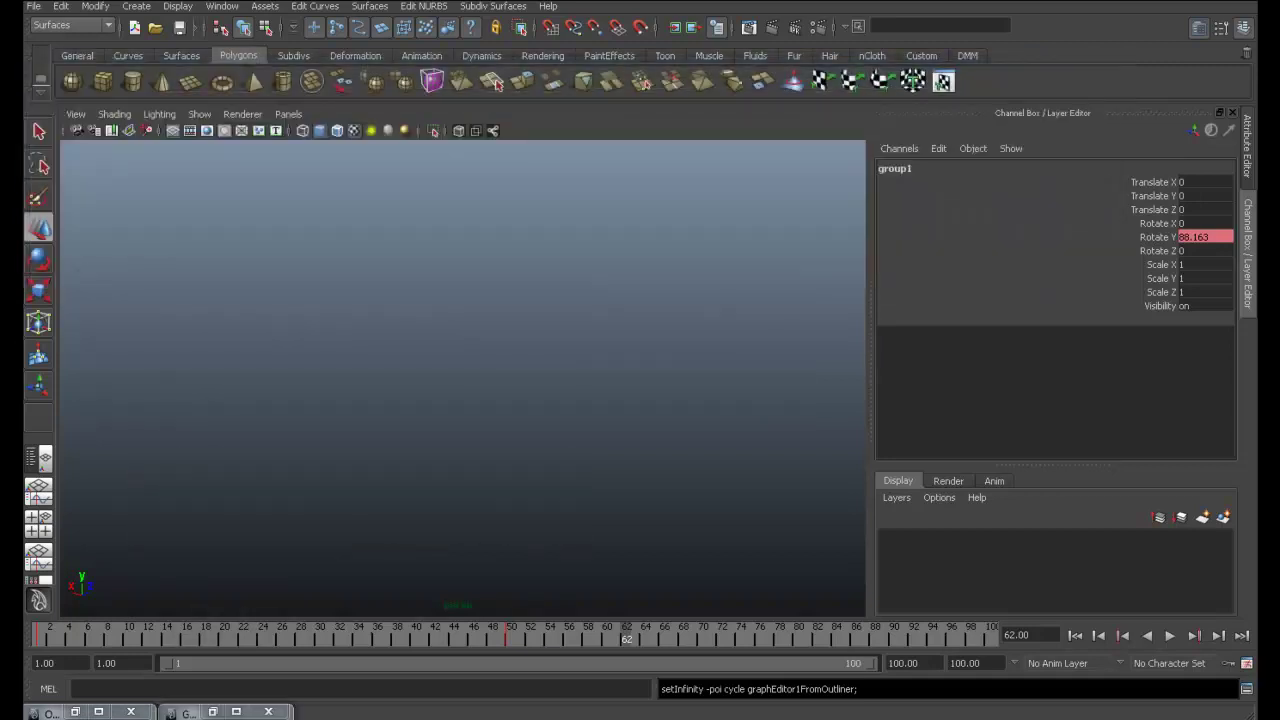
key(f)
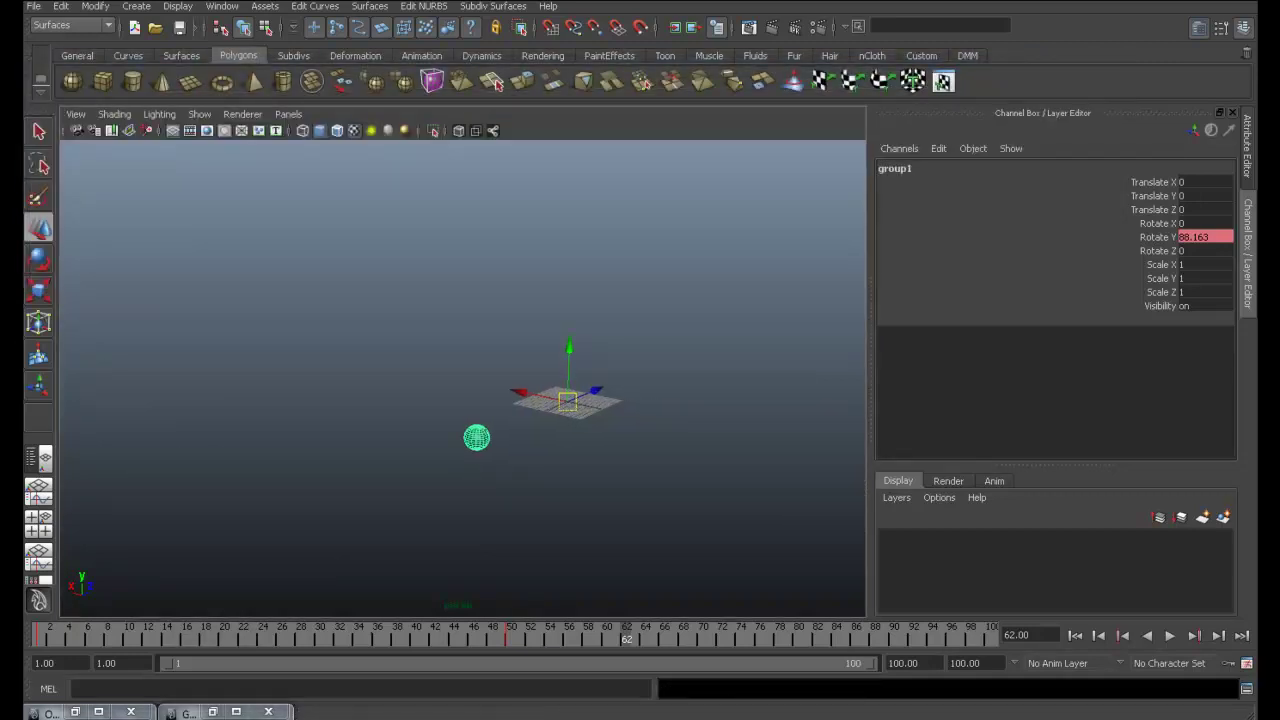
key(alt+v)
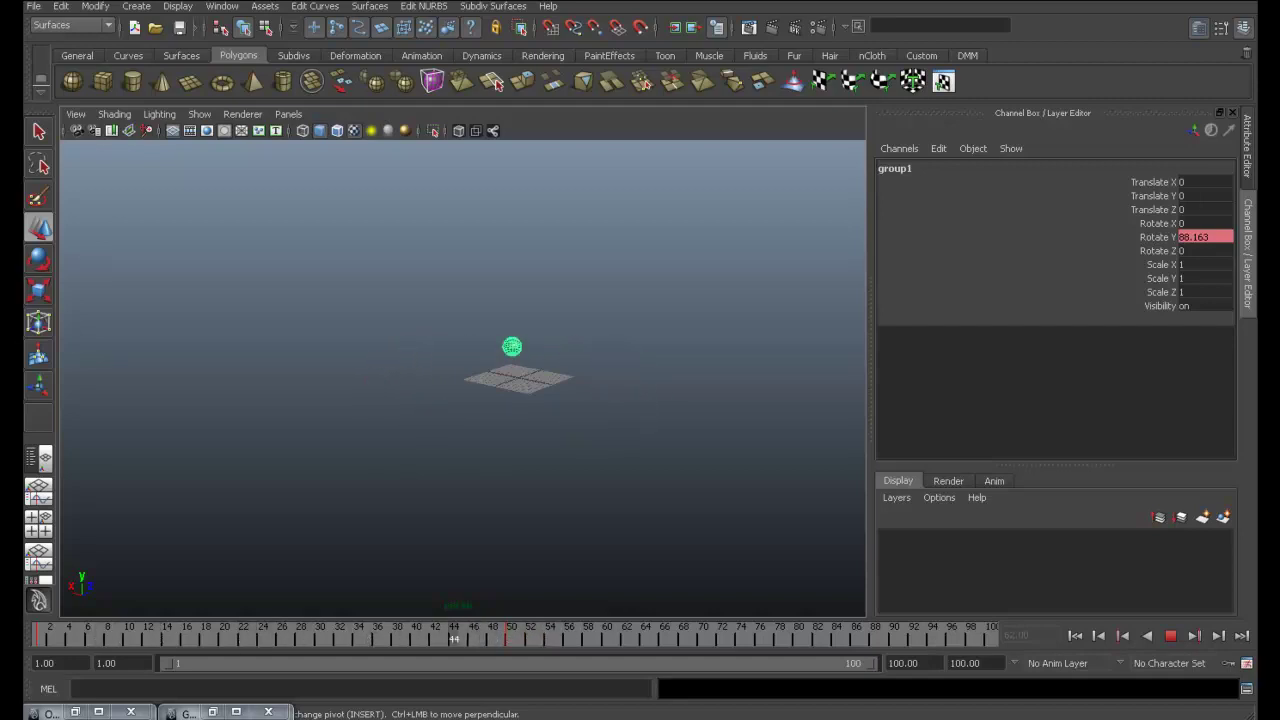
key(Escape)
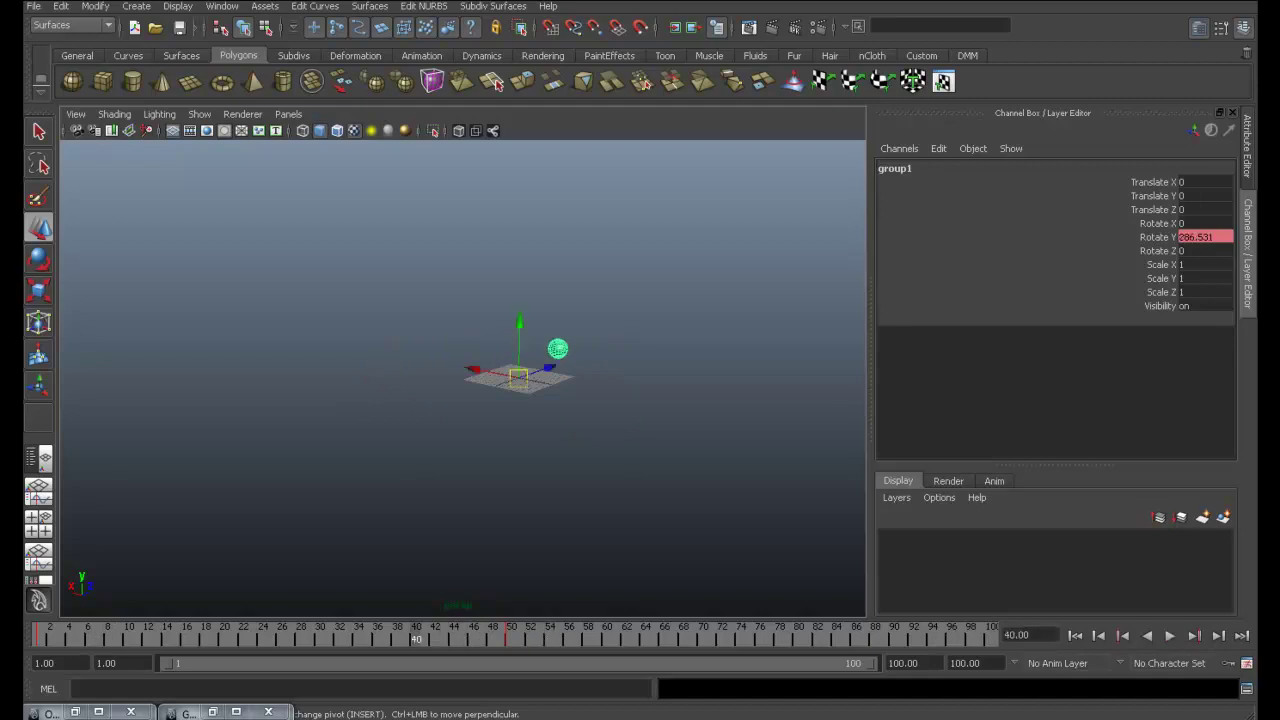
click(190, 712)
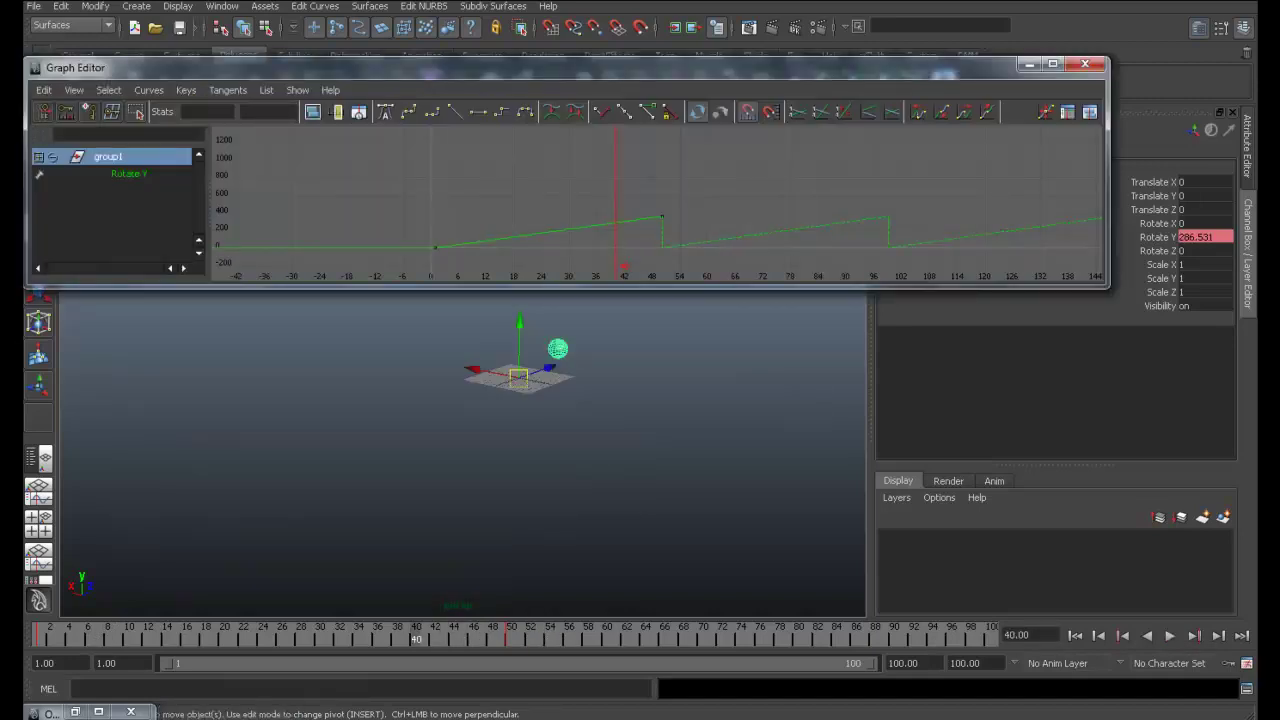
Change Rotate Y post-infinity to Linear and play back the orbit turning beyond 360
click(149, 90)
mouse_move(176, 131)
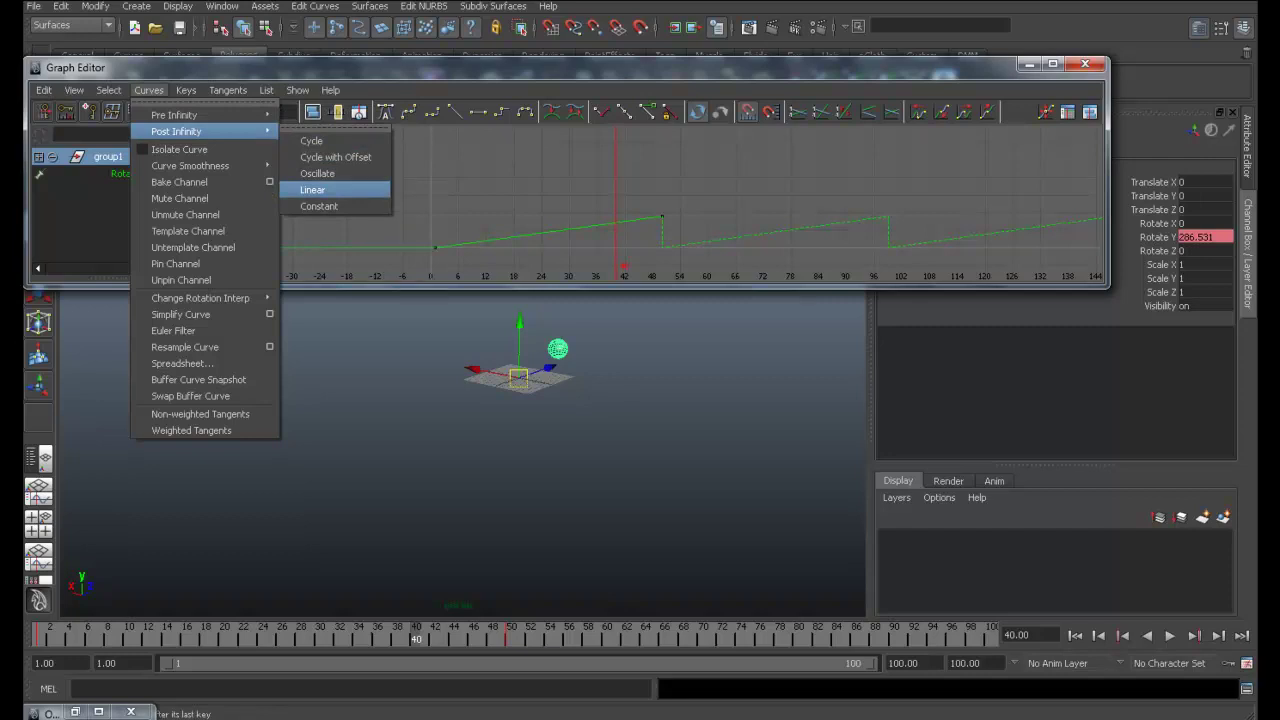
click(313, 189)
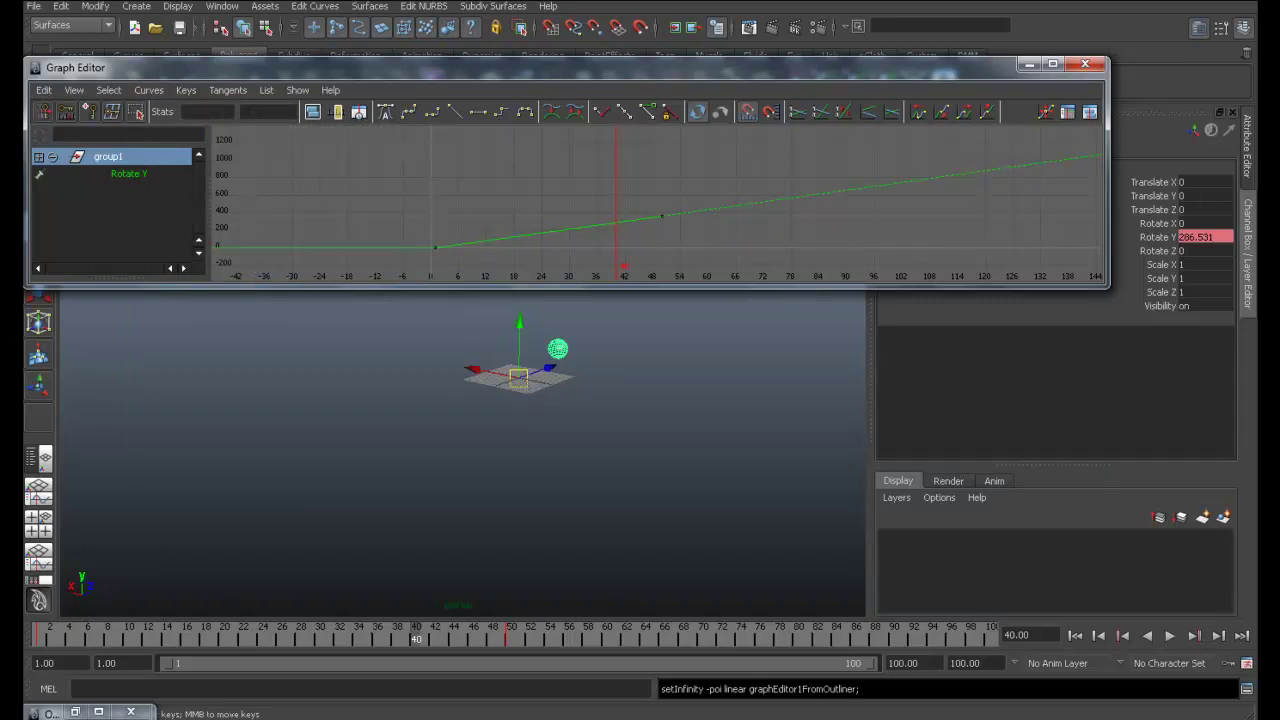
key(alt+v)
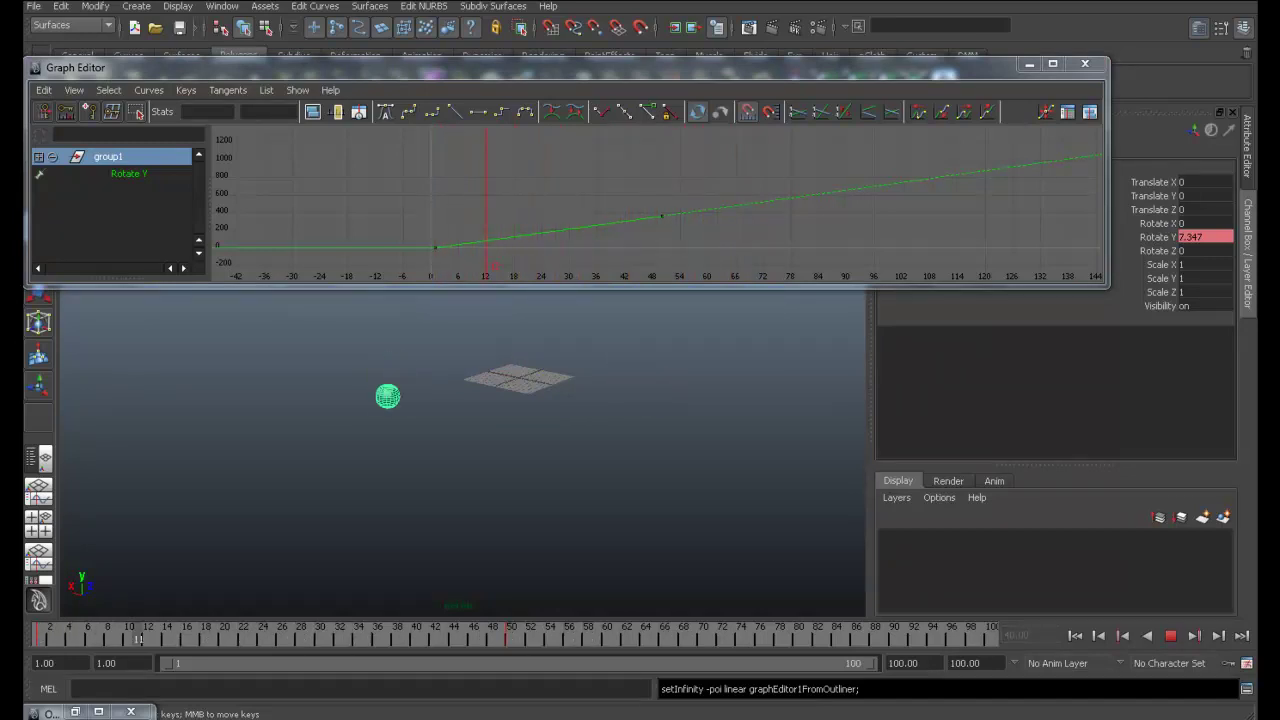
key(alt+v)
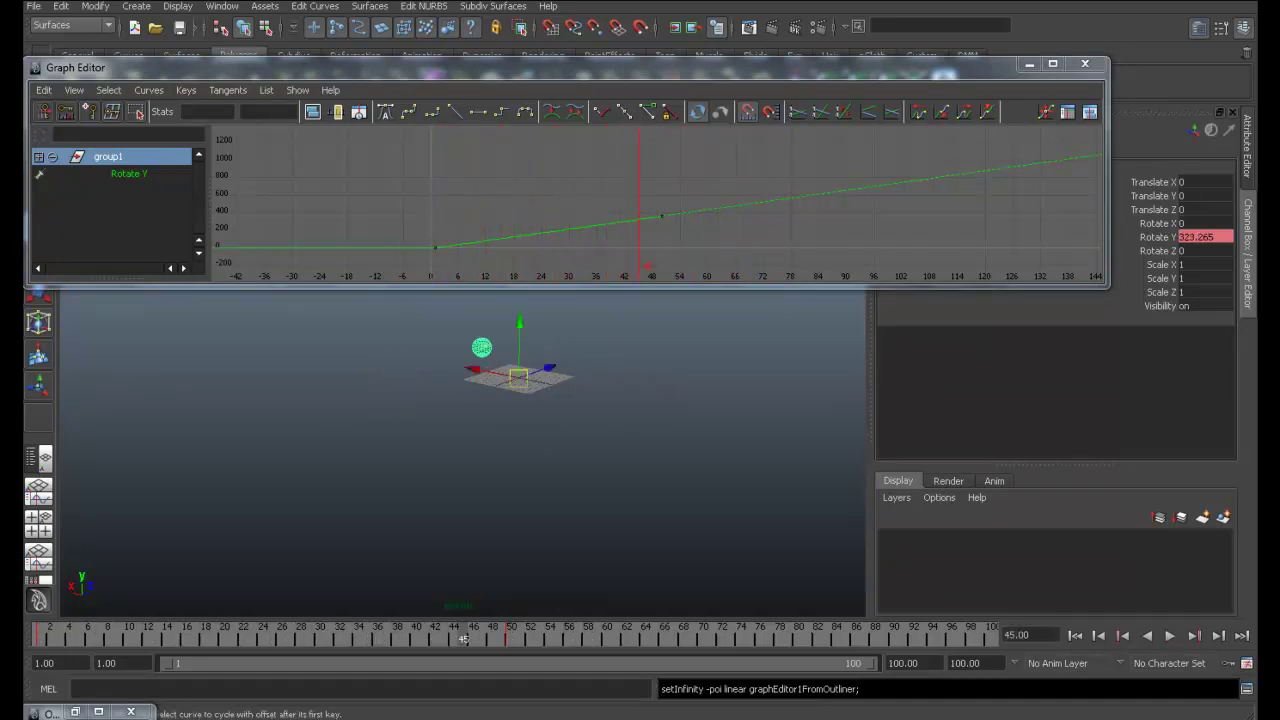
click(1029, 64)
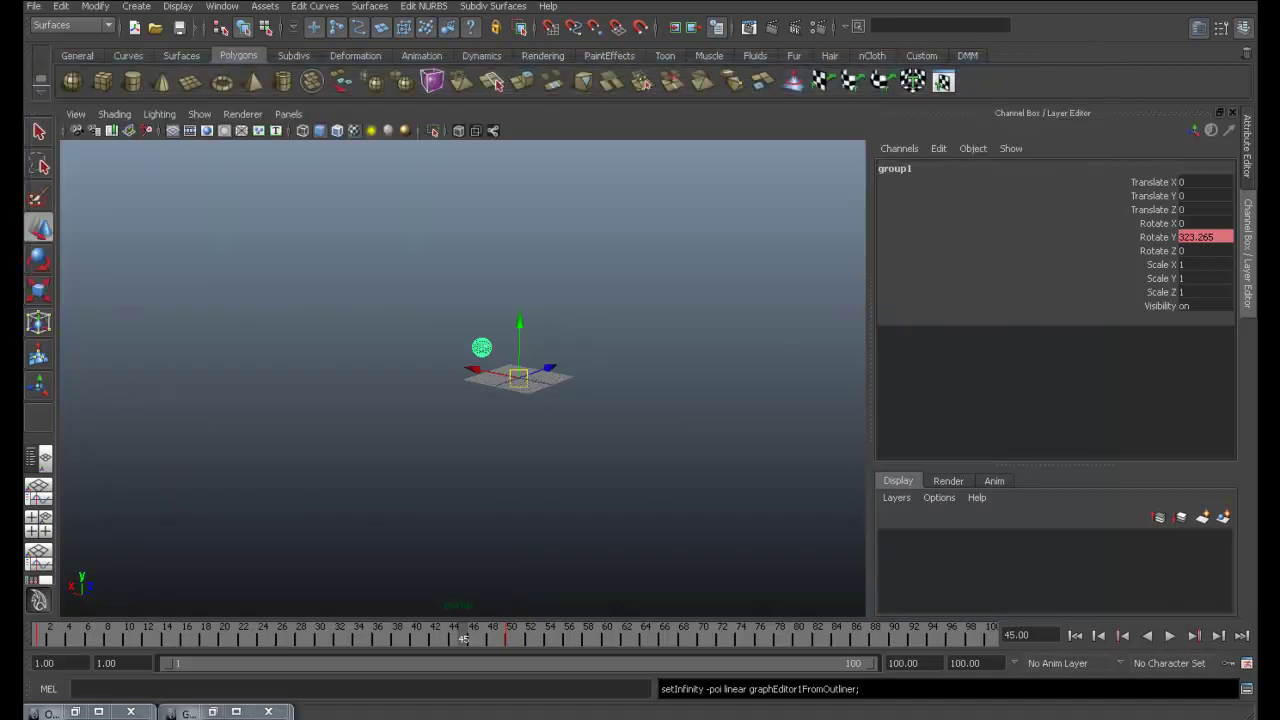
Key group1's Translate Y at 0 on frame 1 and 24.495 on frame 50, then play it
key(alt+v)
key(alt+v)
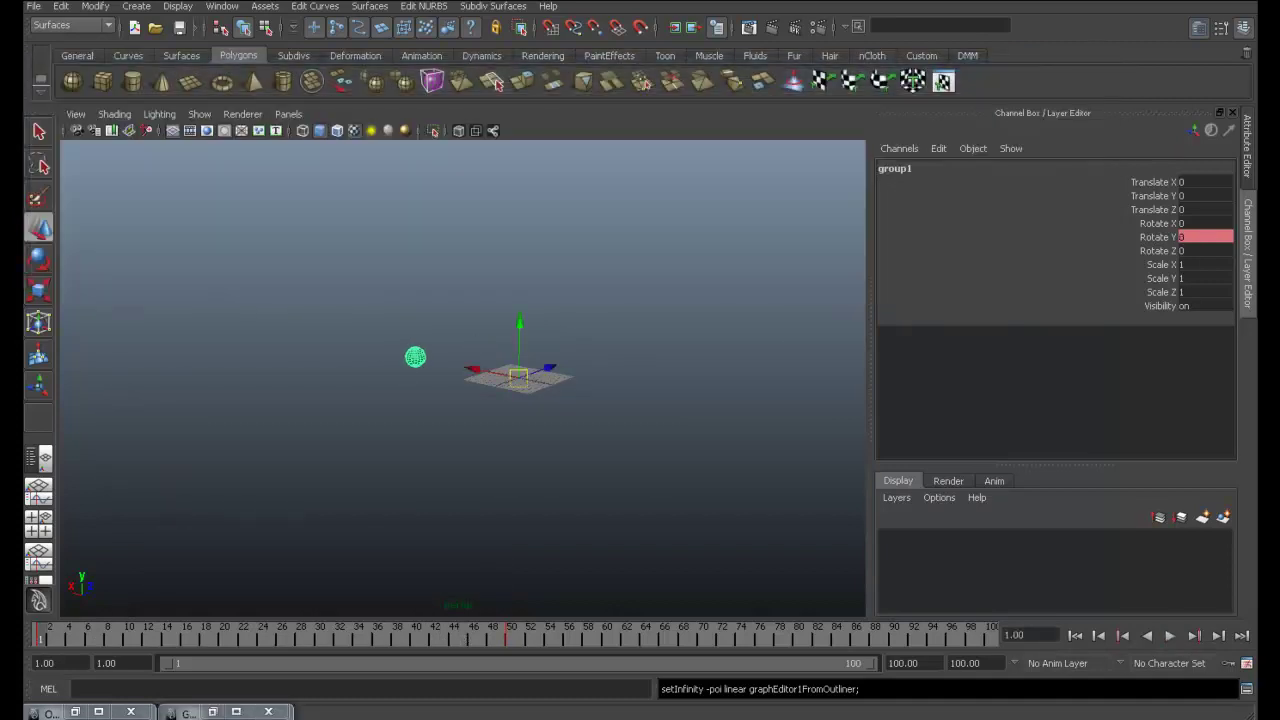
click(1155, 196)
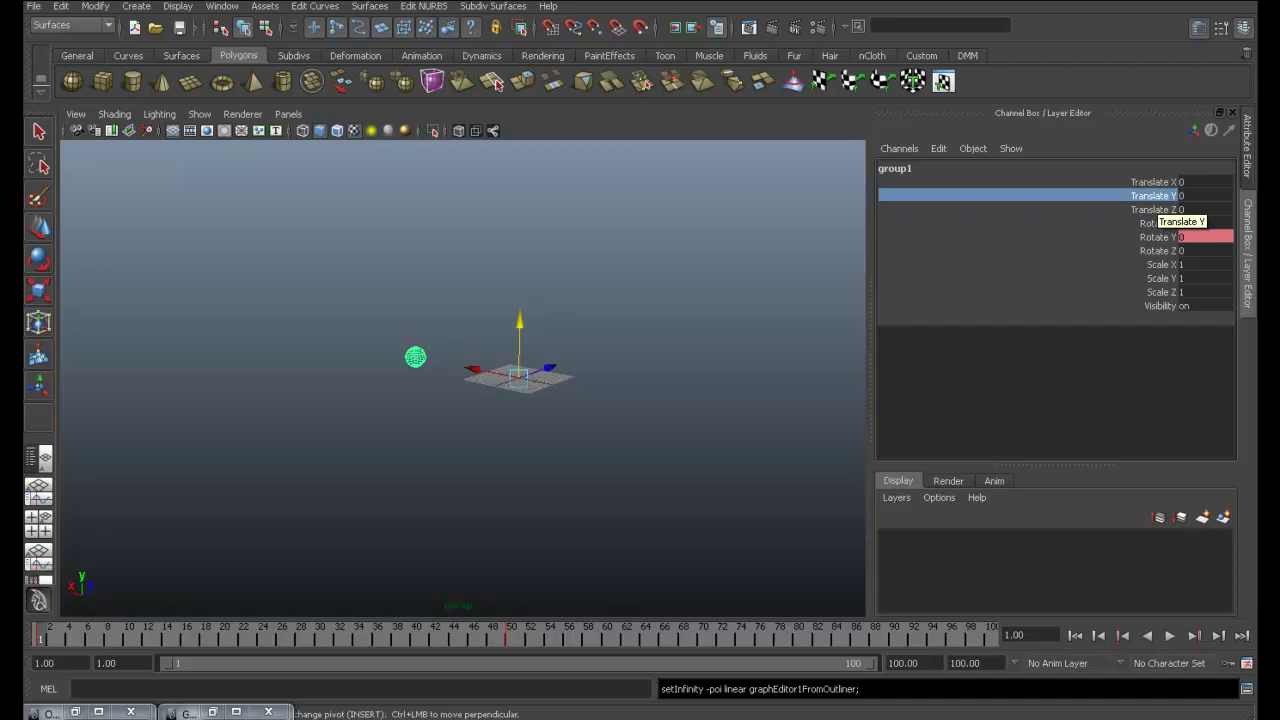
right_click(1155, 198)
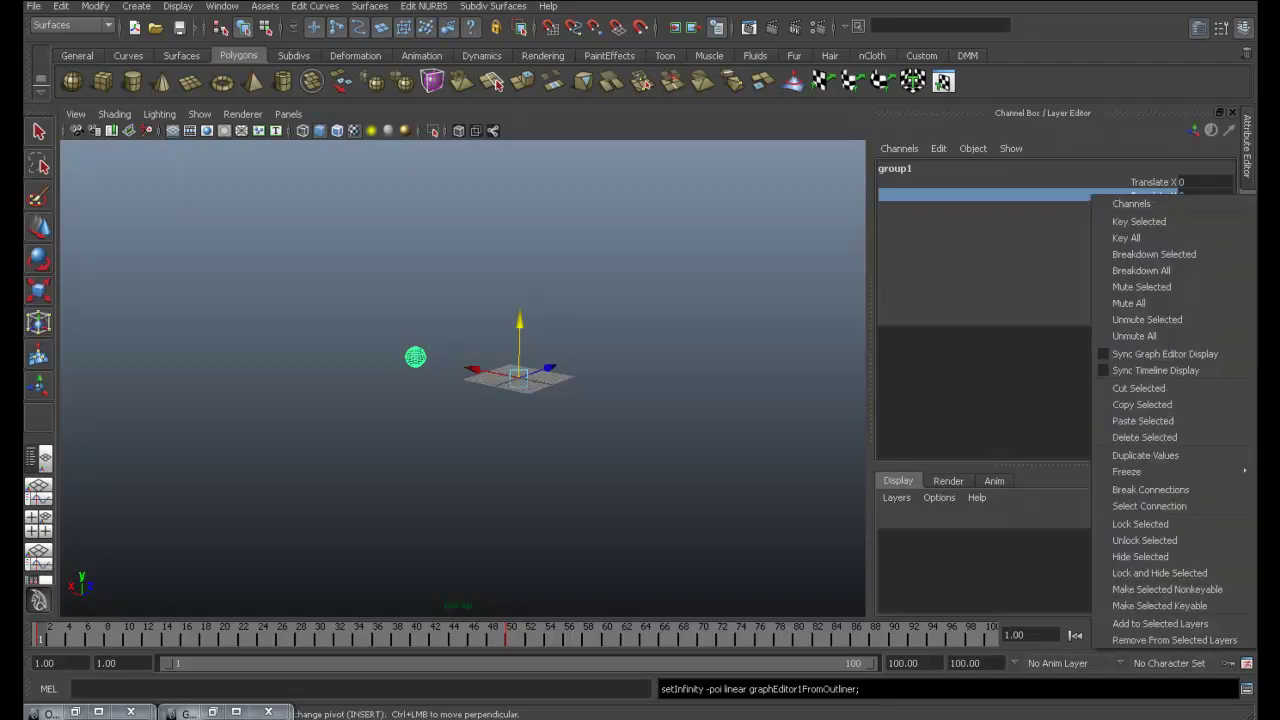
click(1139, 221)
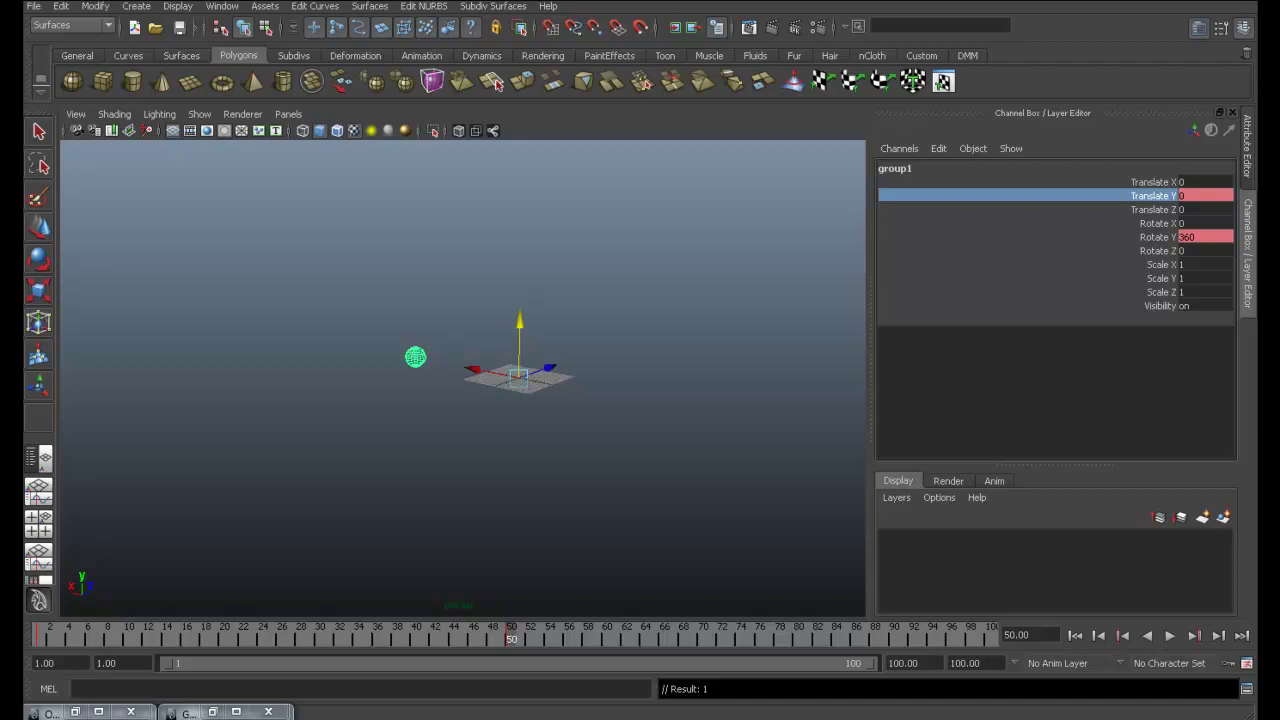
mouse_move(519, 330)
middle_down()
mouse_move(540, 330)
mouse_move(518, 323)
mouse_move(520, 300)
middle_up()
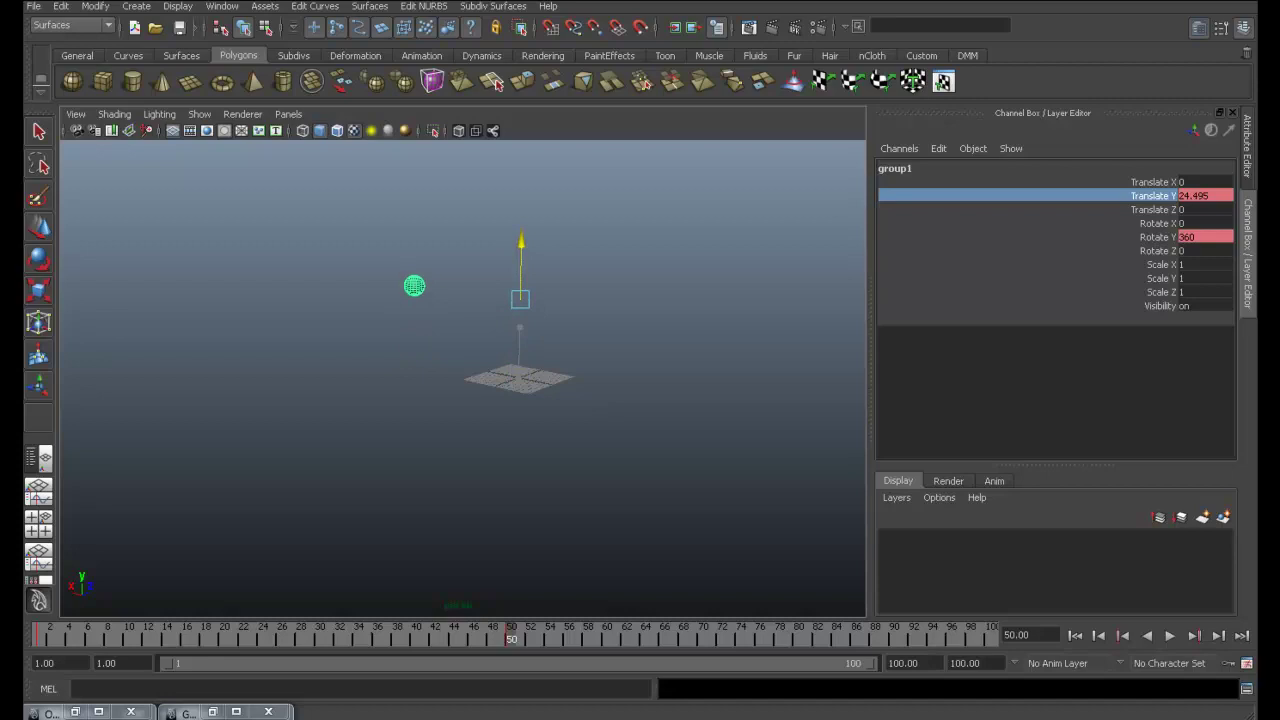
right_click(1092, 196)
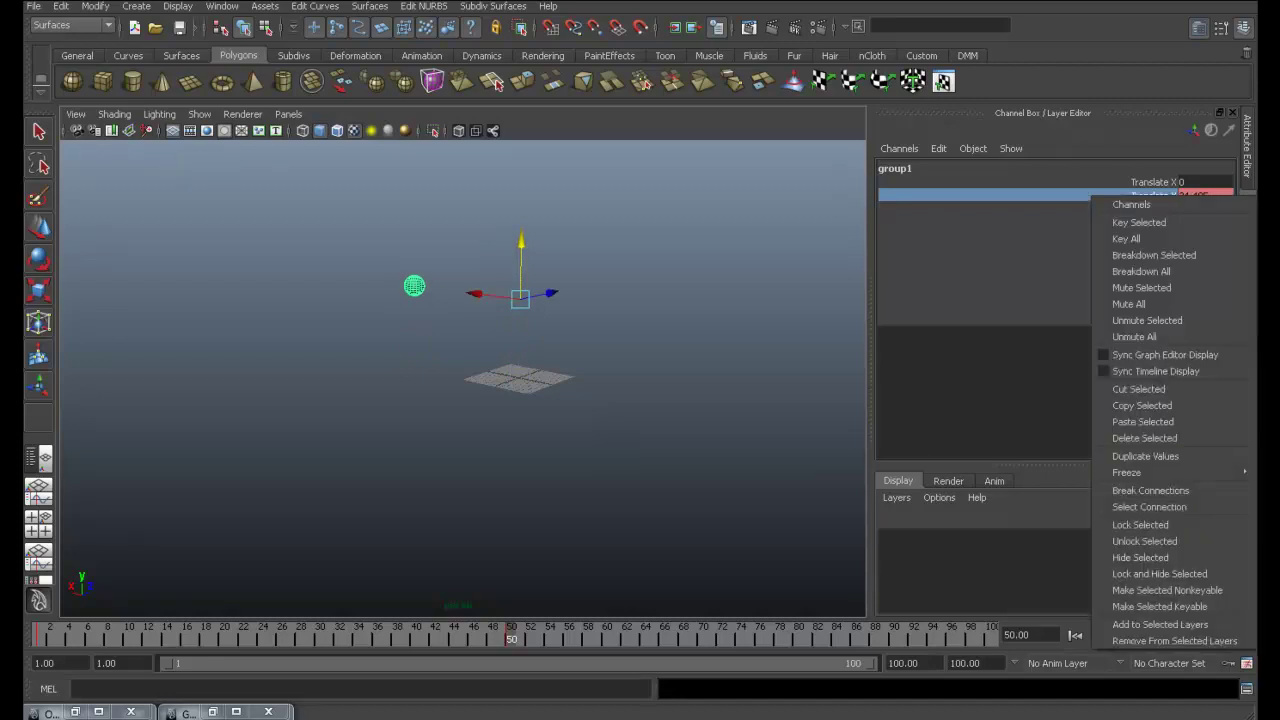
click(1139, 222)
key(alt+v)
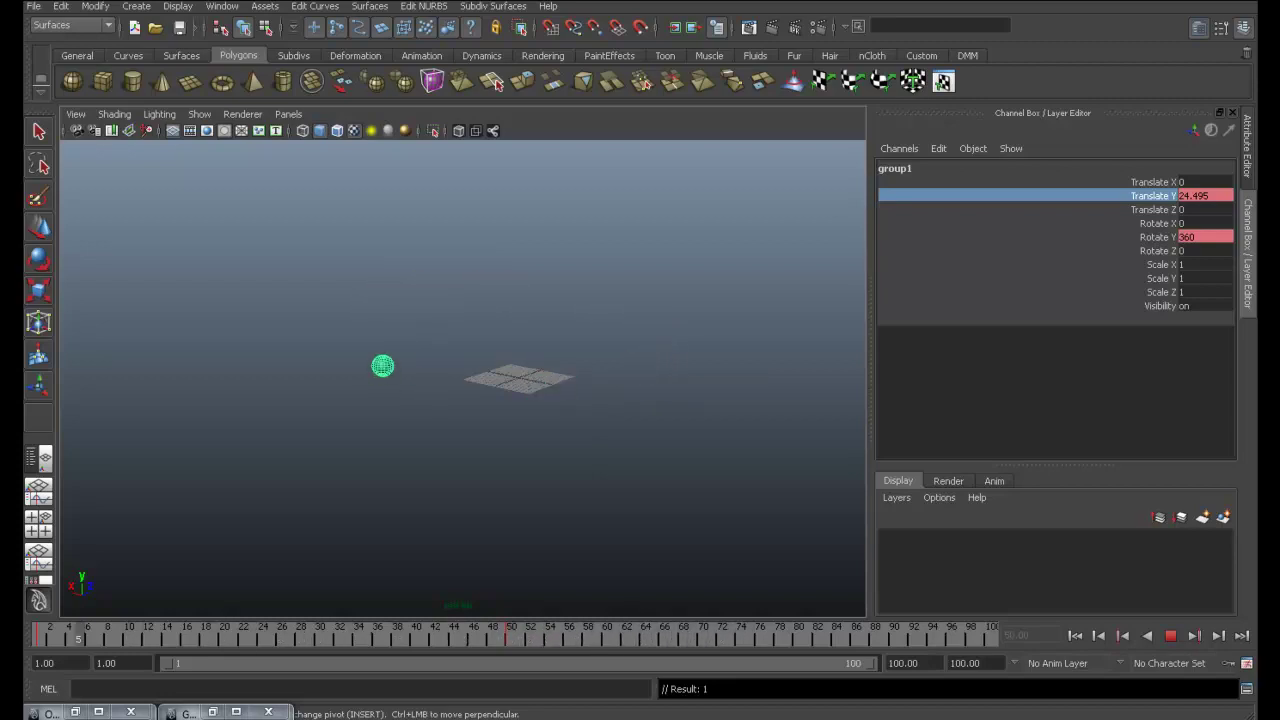
key(Escape)
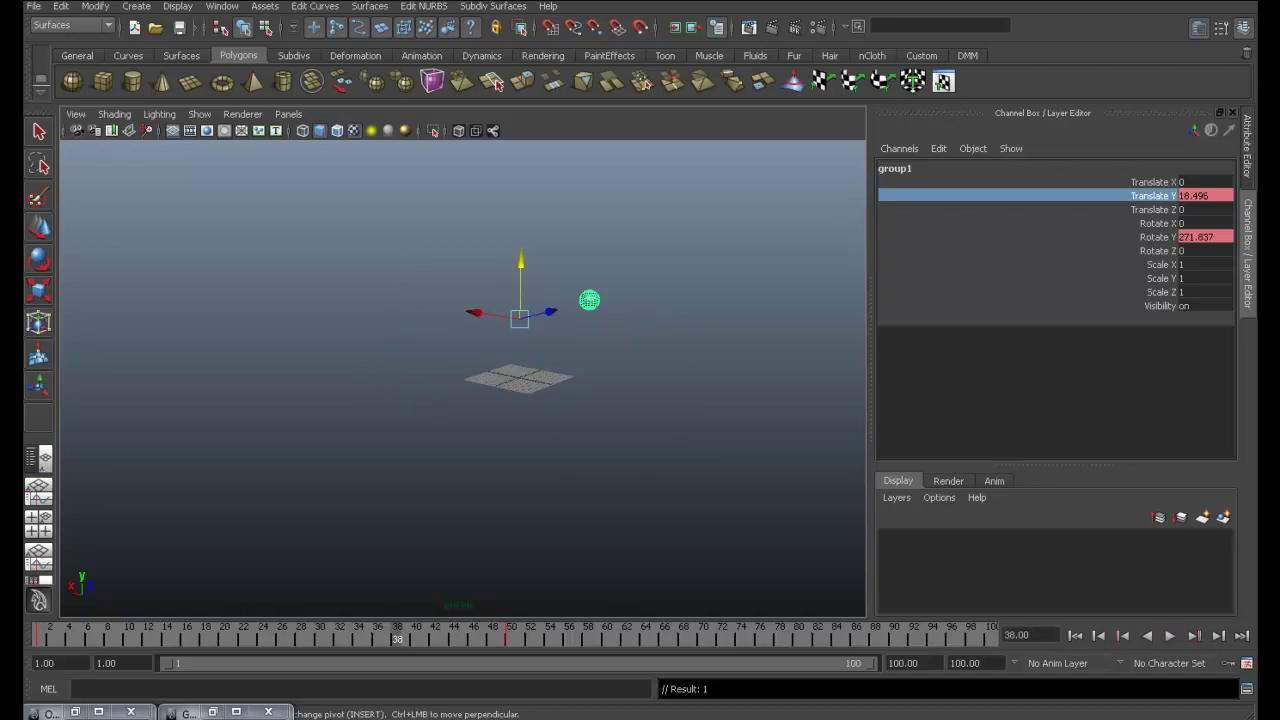
Maximise the front view, zoom and centre on group1, and play the animation from frame 1
key(space)
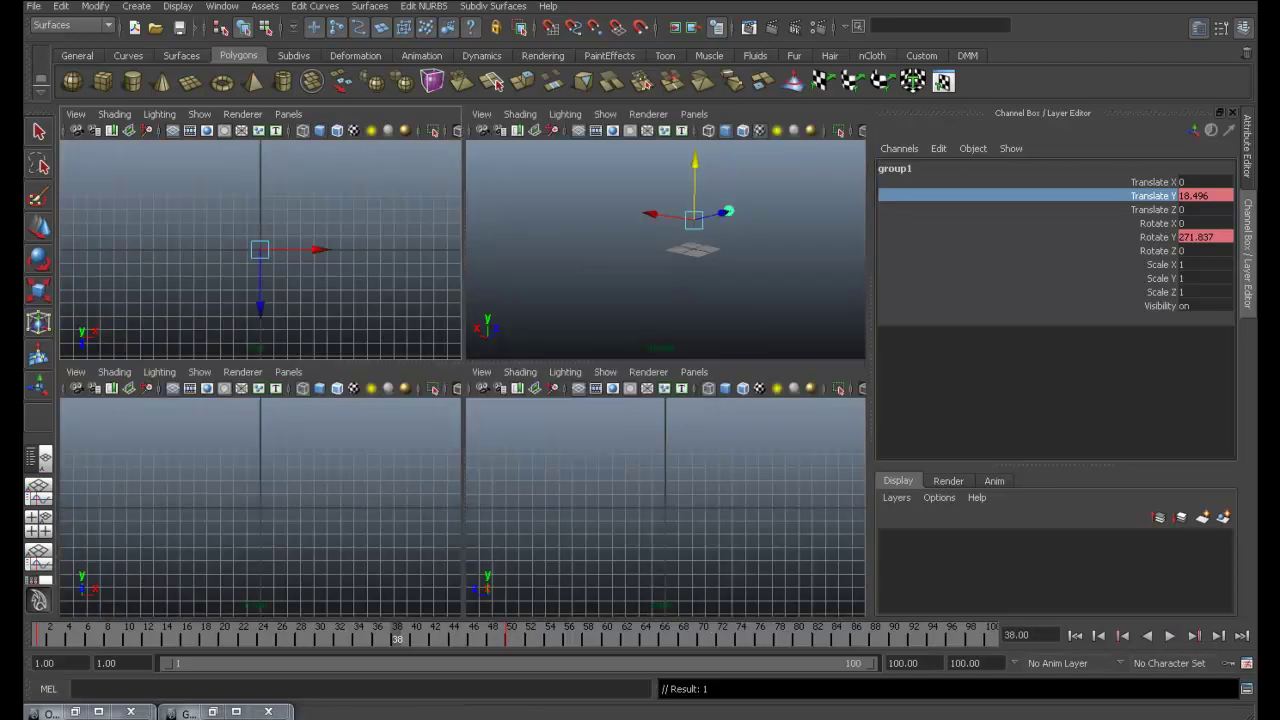
key(space)
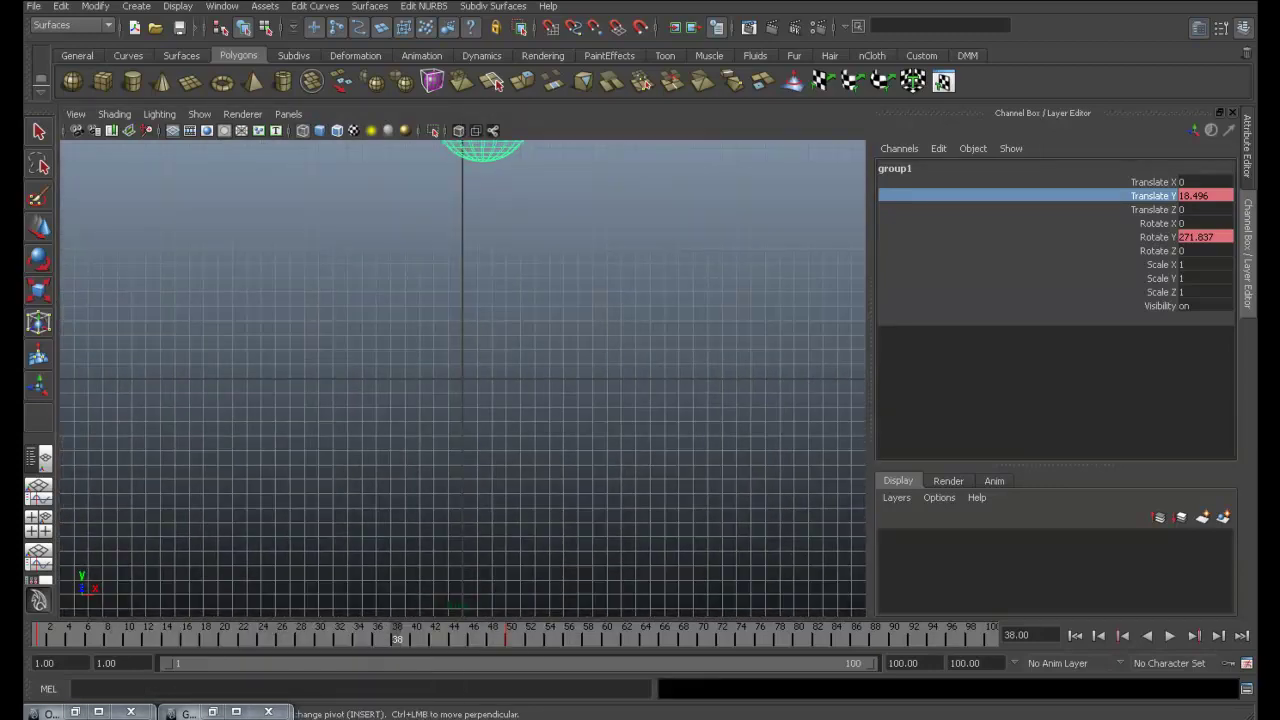
scroll(463, 380, down, 2)
scroll(463, 380, down, 1)
scroll(463, 380, down, 2)
scroll(463, 380, down, 2)
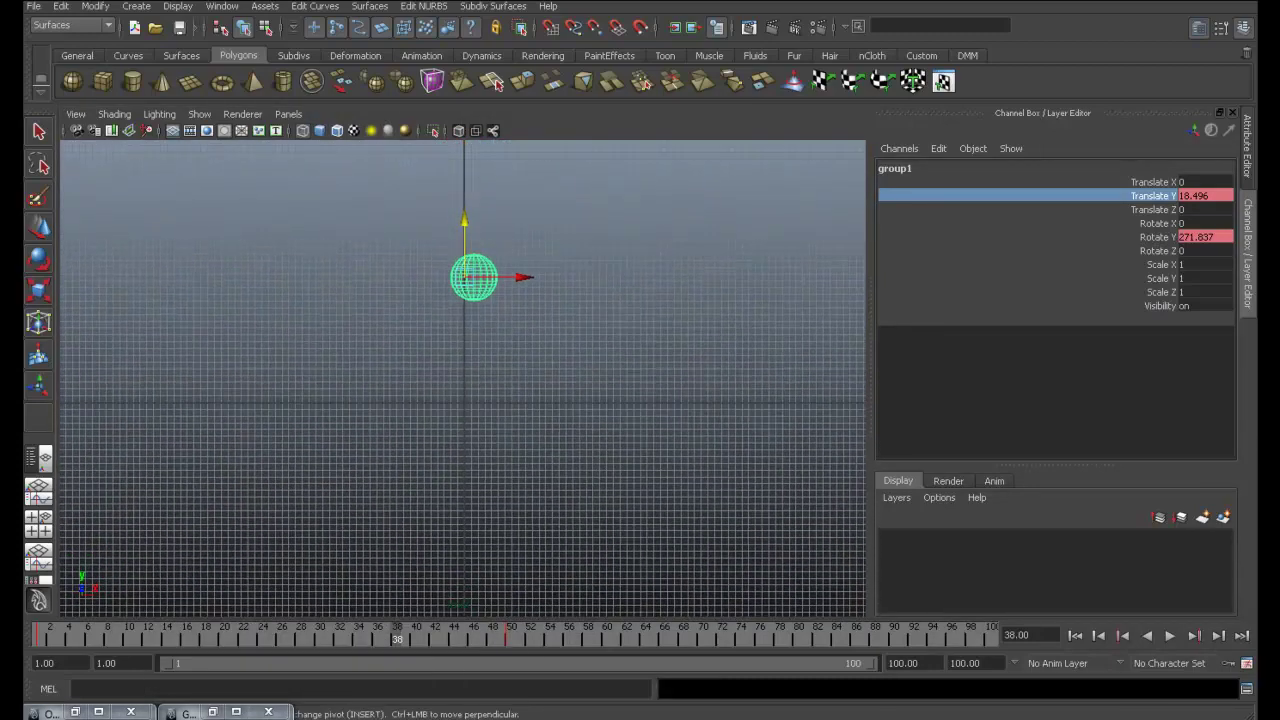
key(shift+alt+v)
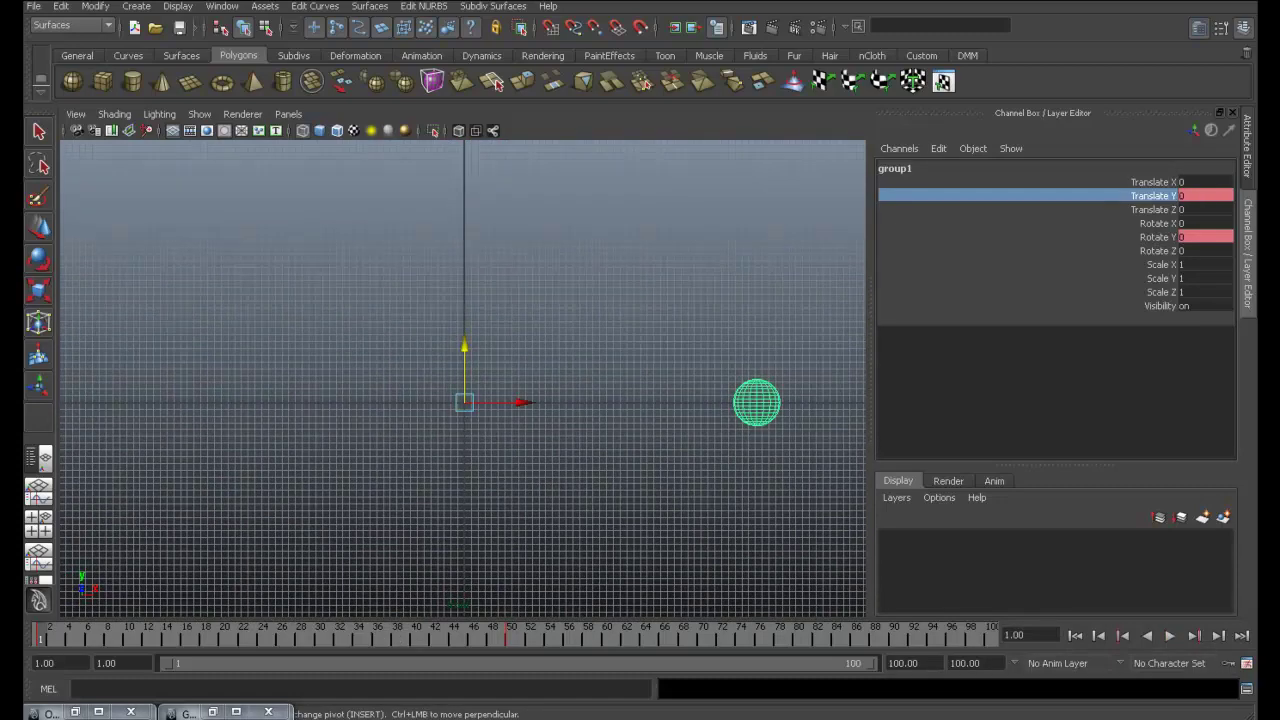
mouse_move(464, 380)
alt+middle_down()
mouse_move(429, 415)
mouse_move(441, 437)
alt+middle_up()
key(alt+v)
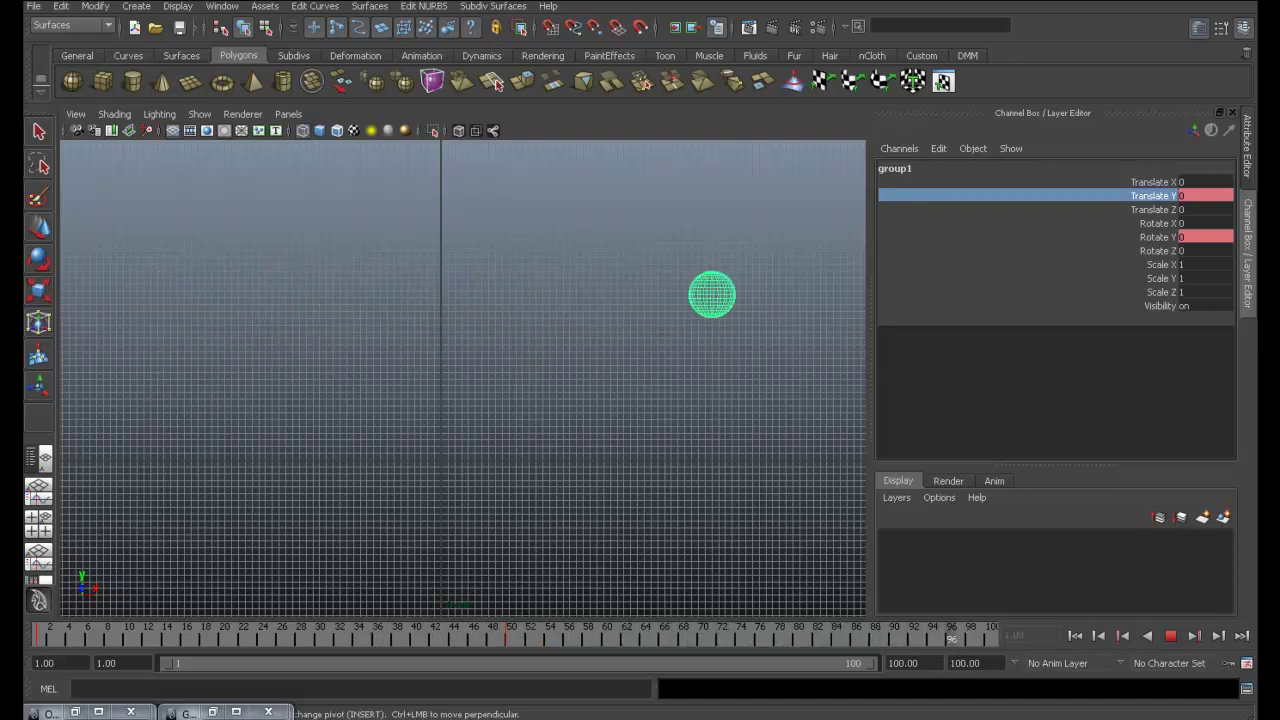
key(Escape)
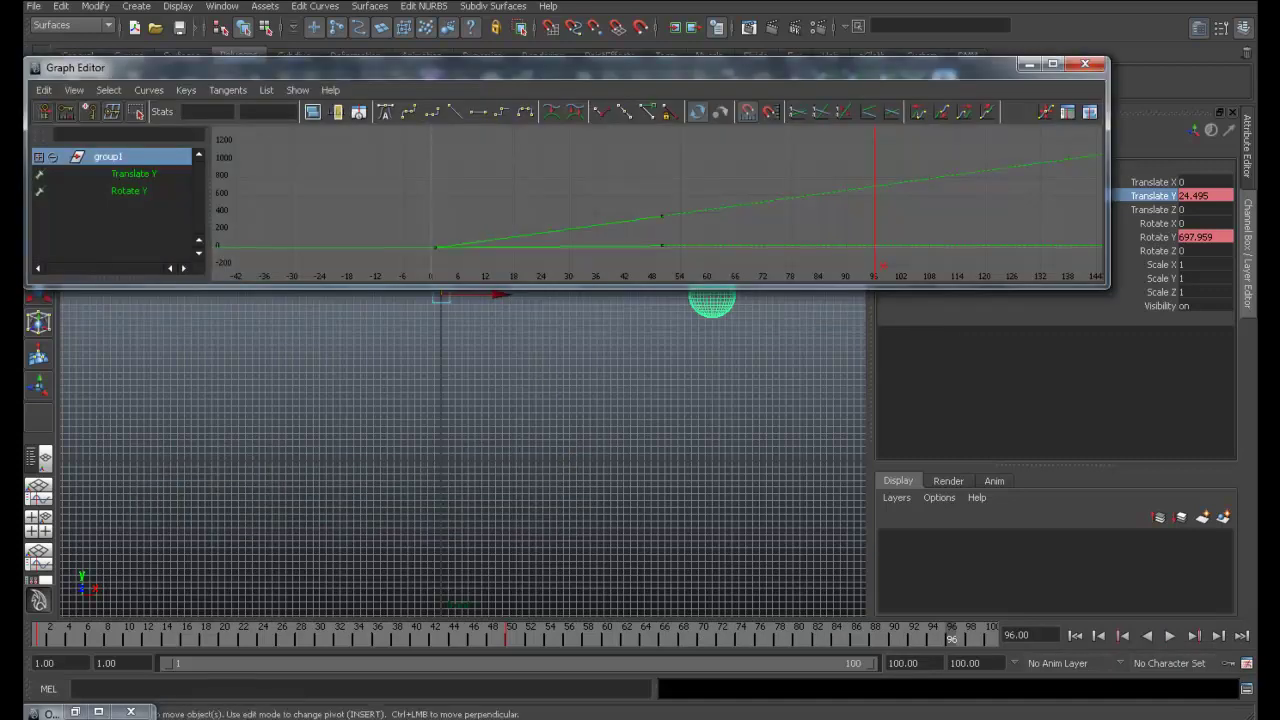
Set post-infinity to Cycle for both Translate Y and Rotate Y curves and play the result
drag(500, 67, 614, 157)
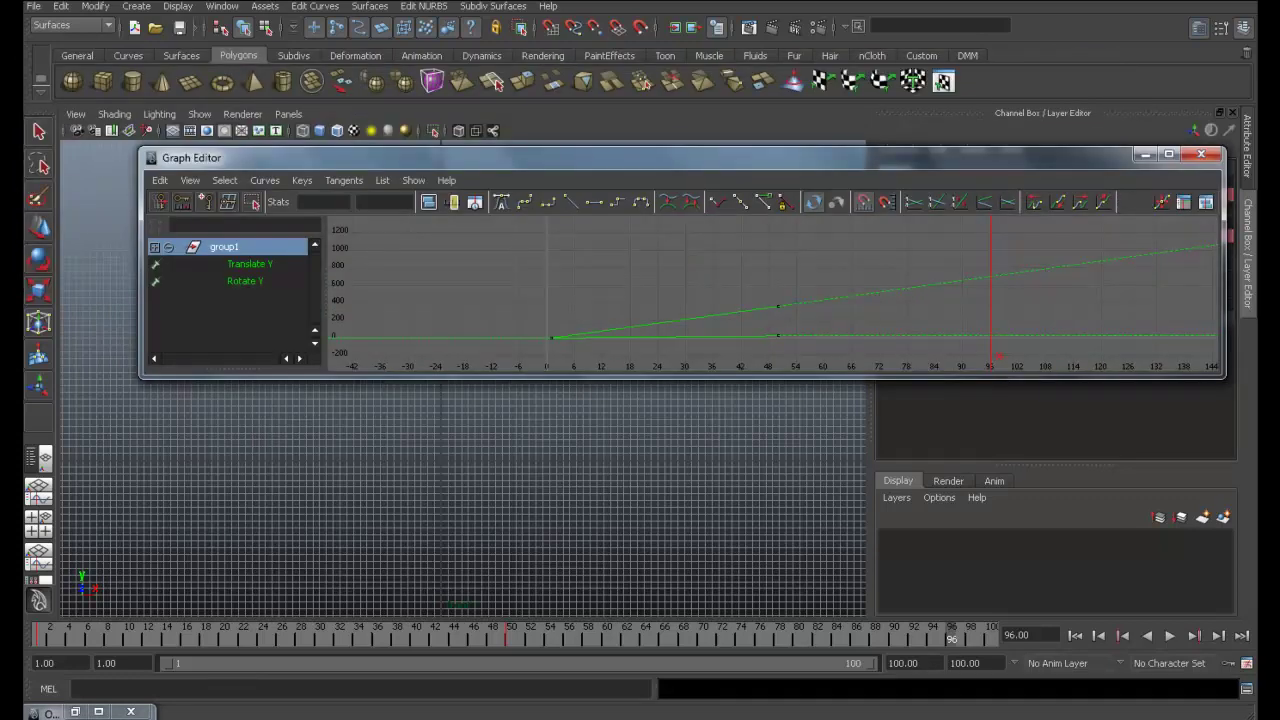
click(265, 180)
mouse_move(292, 221)
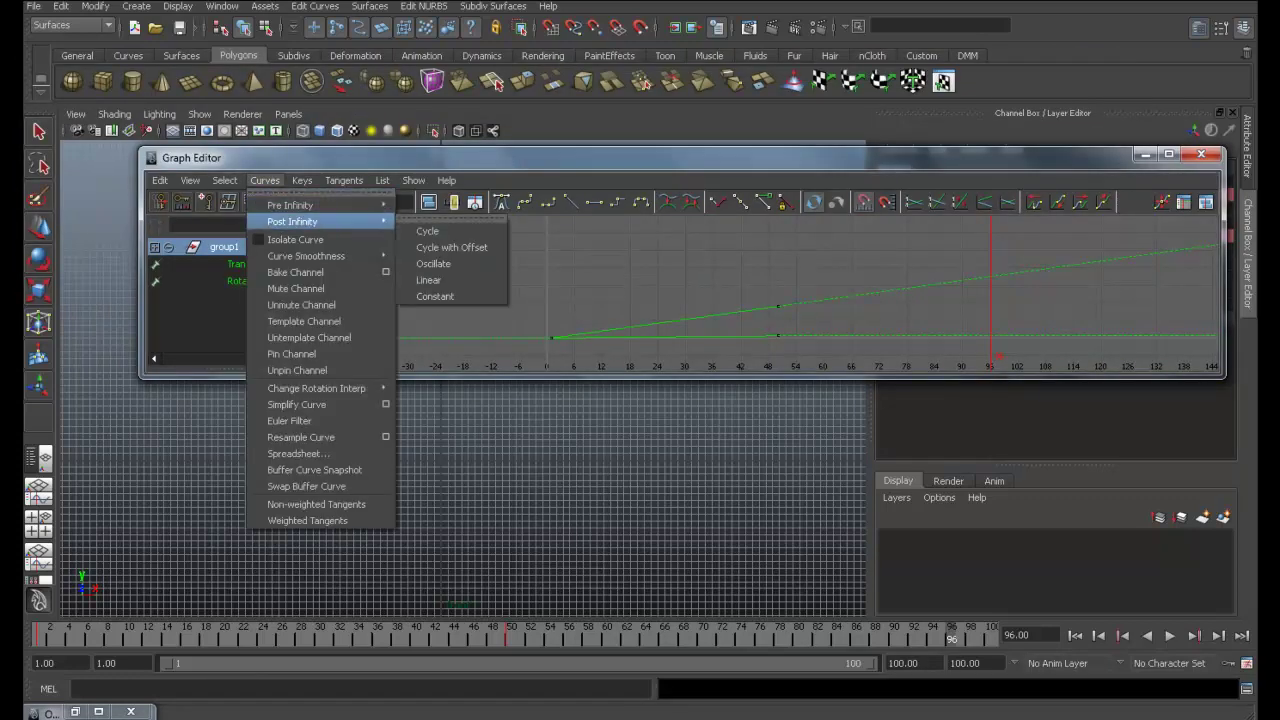
click(430, 231)
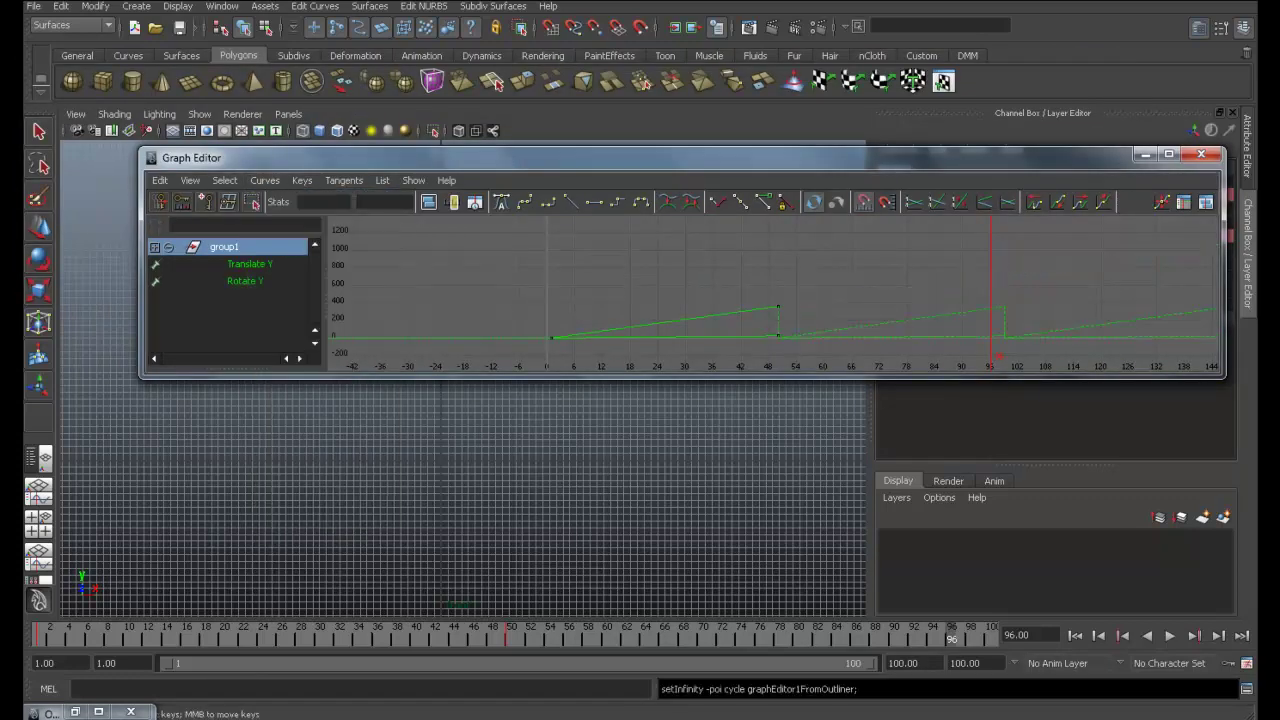
click(1145, 155)
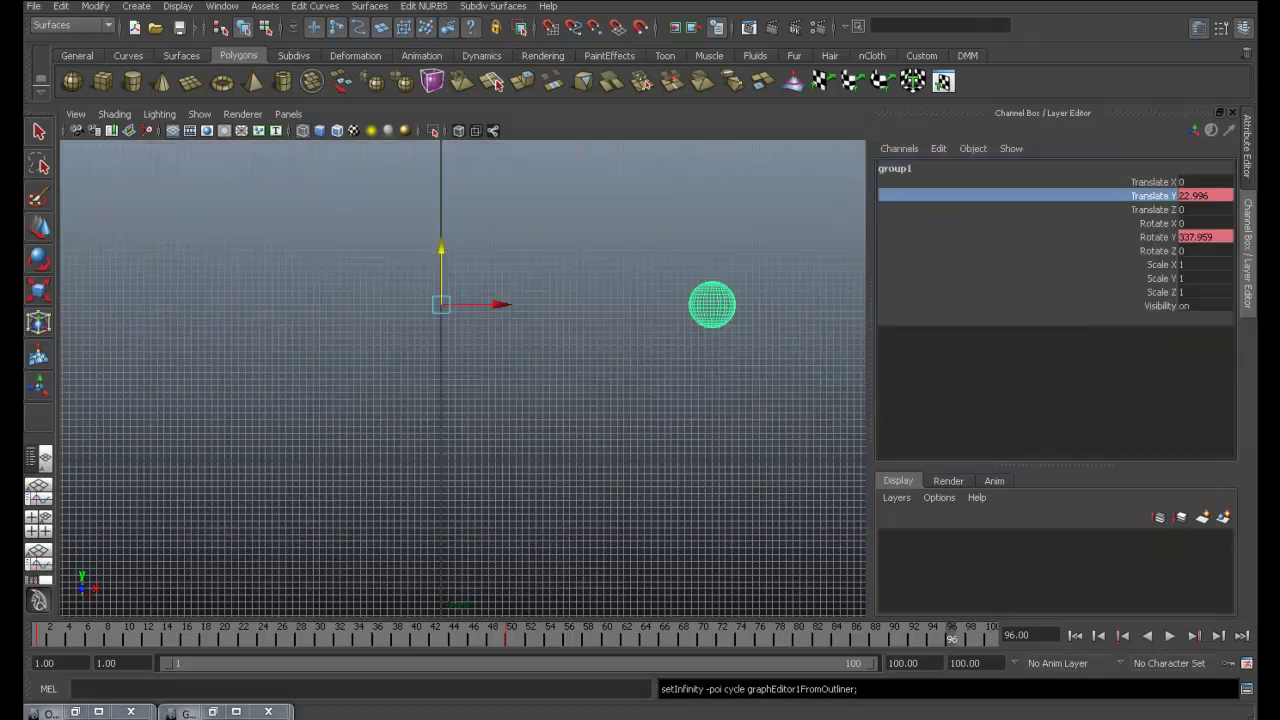
click(1170, 635)
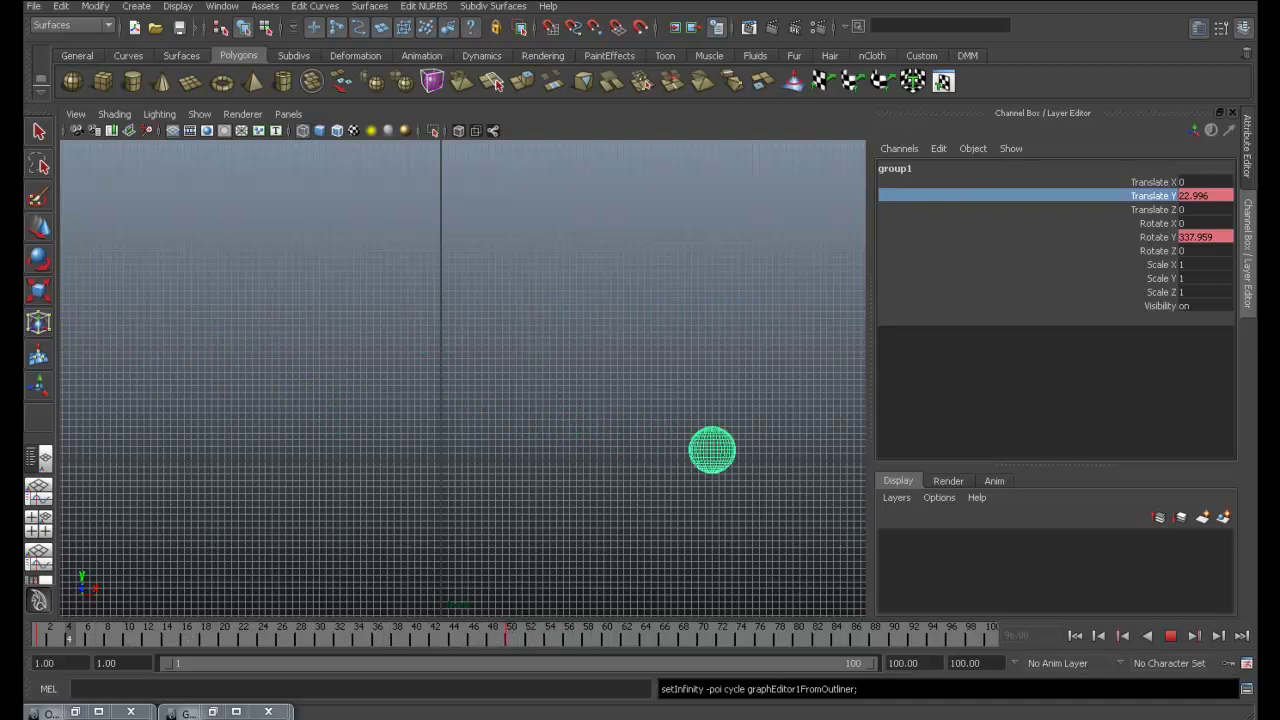
key(Escape)
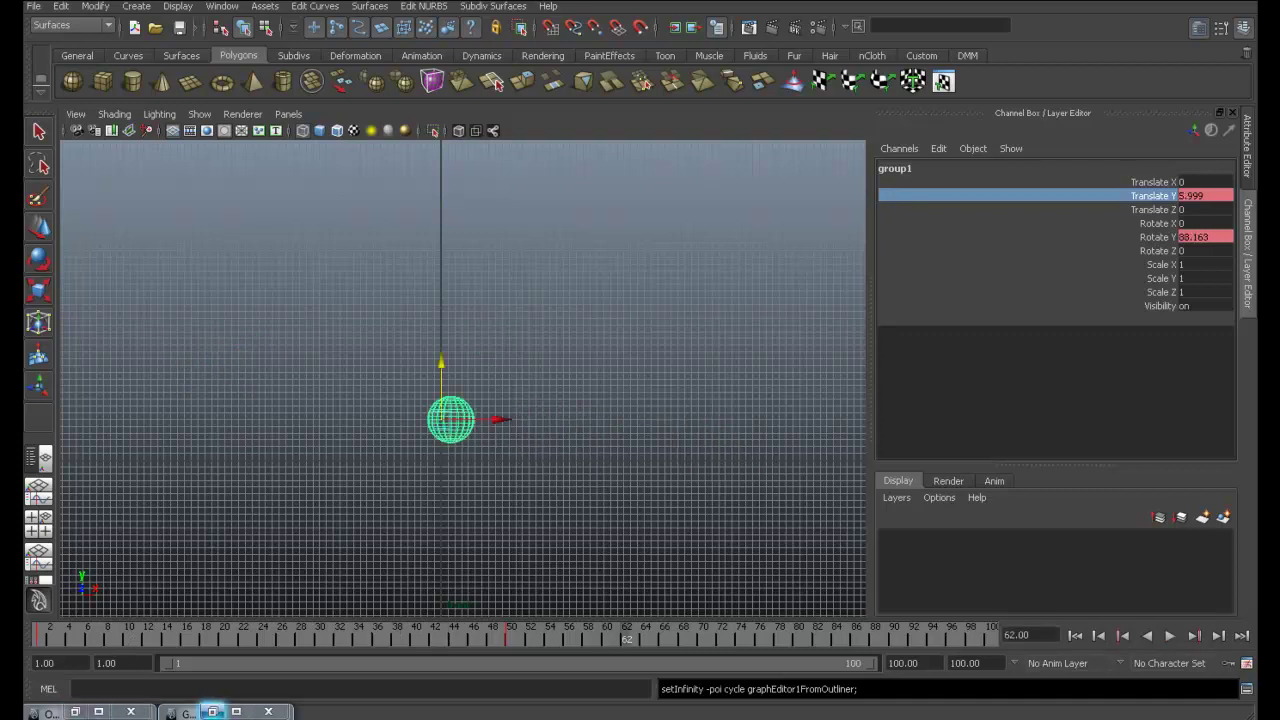
click(212, 711)
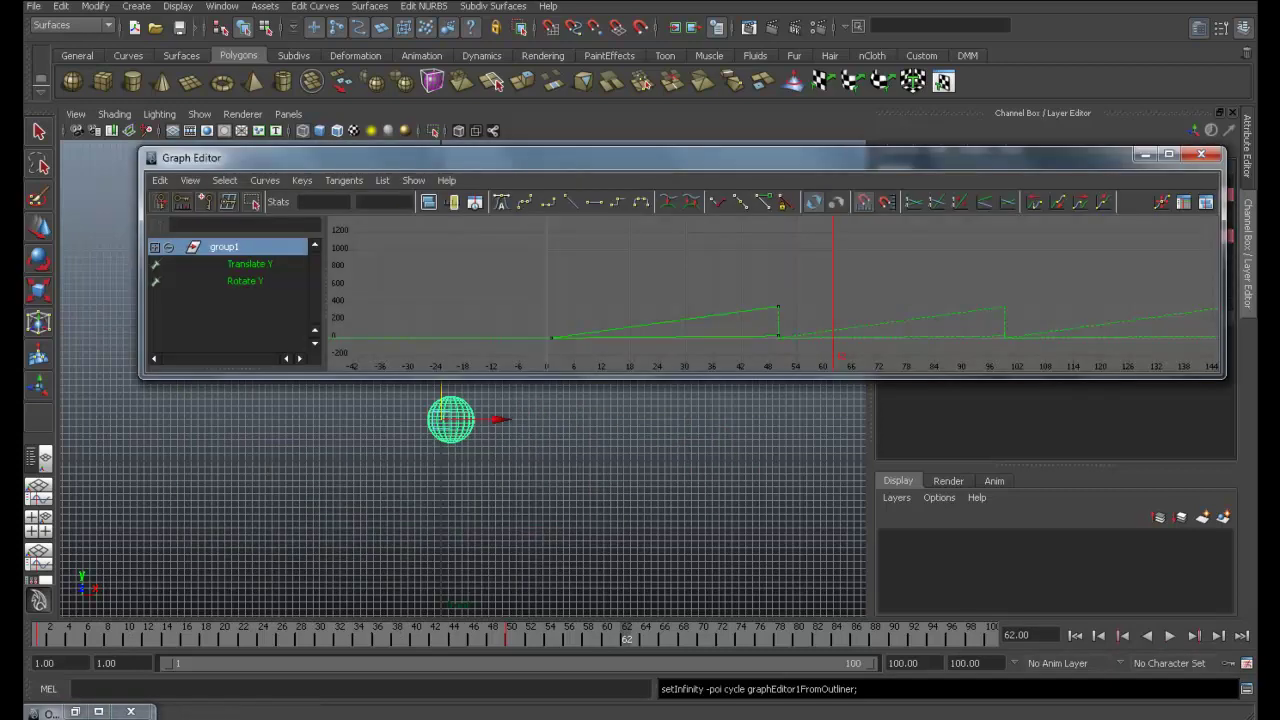
Switch both curves' post-infinity to Linear and play until frame 92 to check the climbing orbit
click(265, 180)
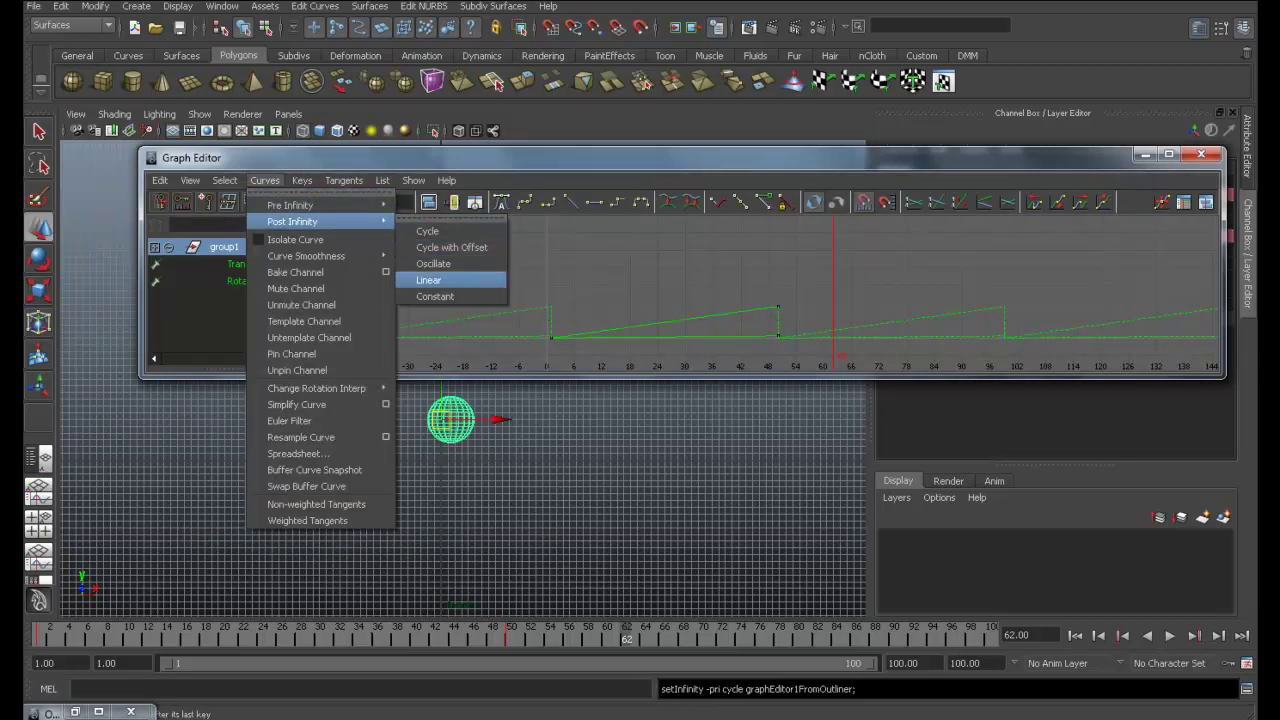
click(428, 280)
click(1145, 154)
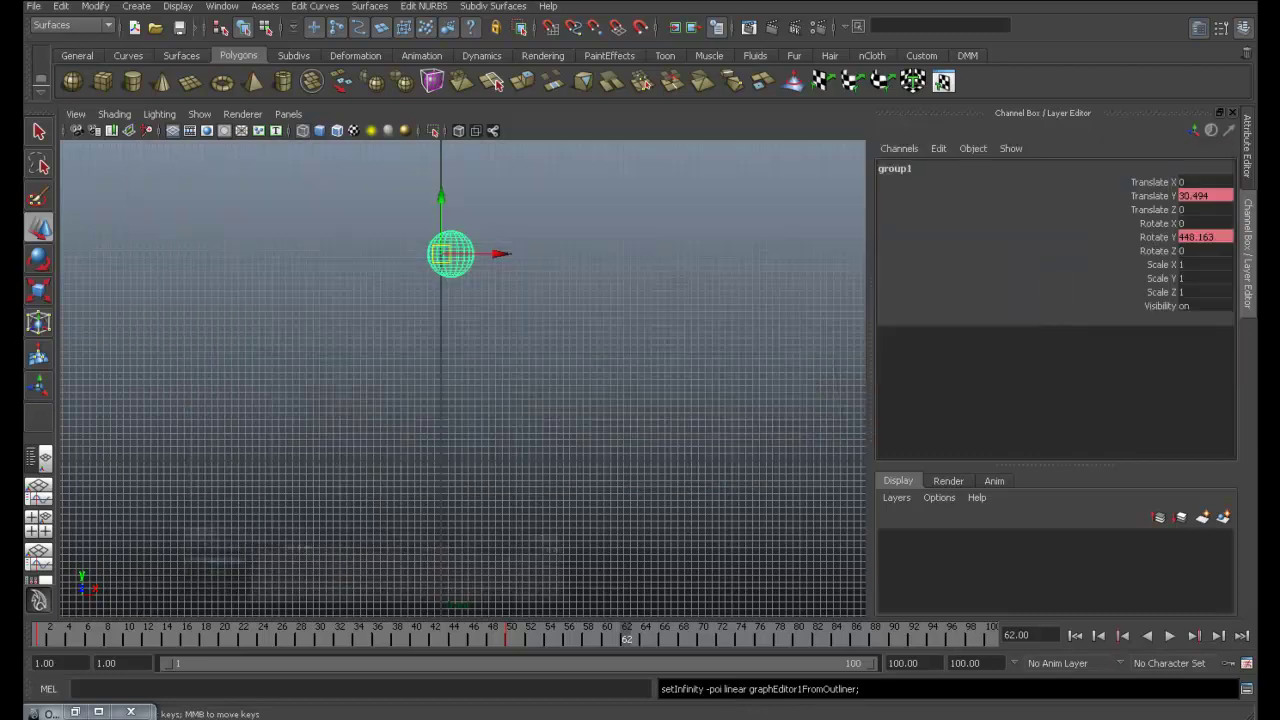
key(alt+v)
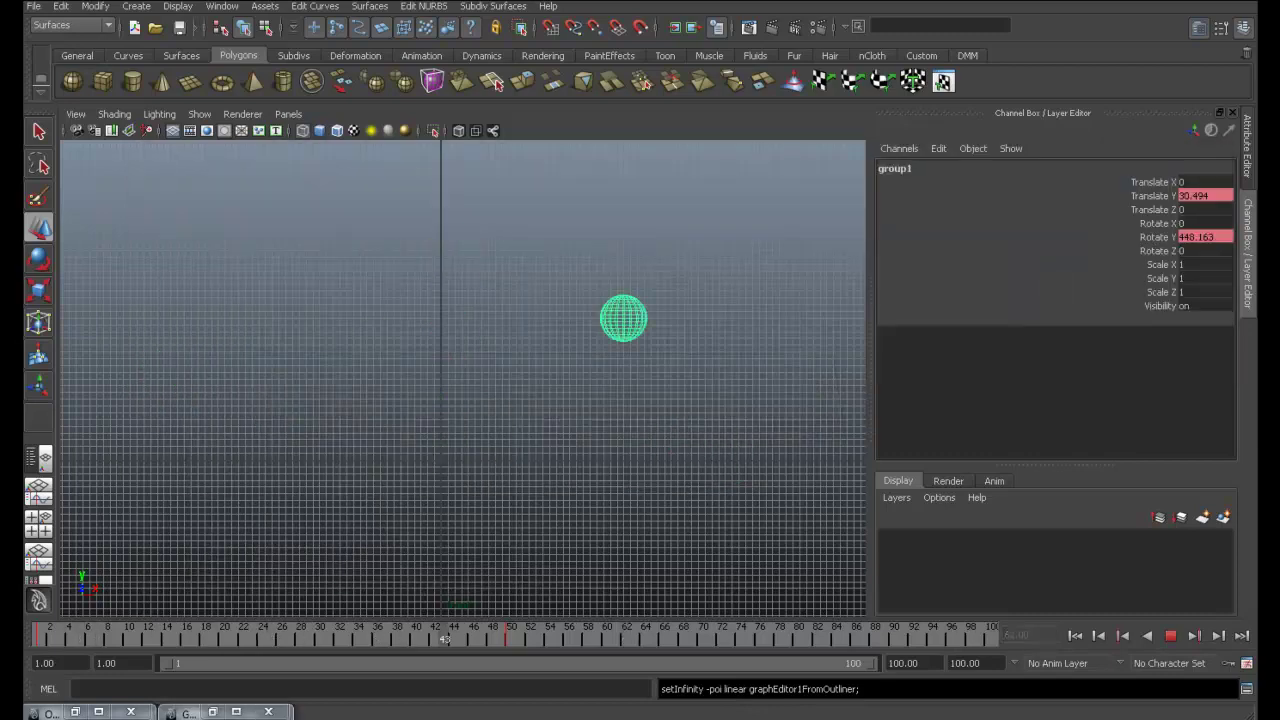
key(w)
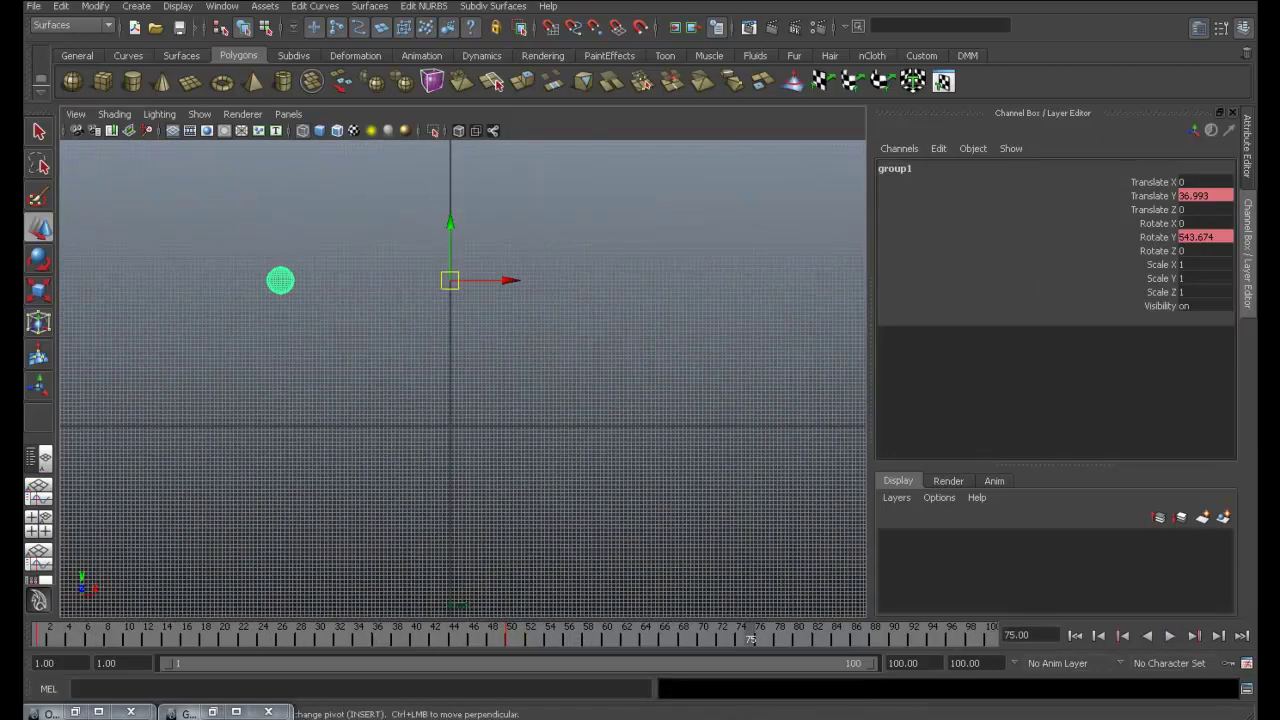
key(alt+v)
key(alt+v)
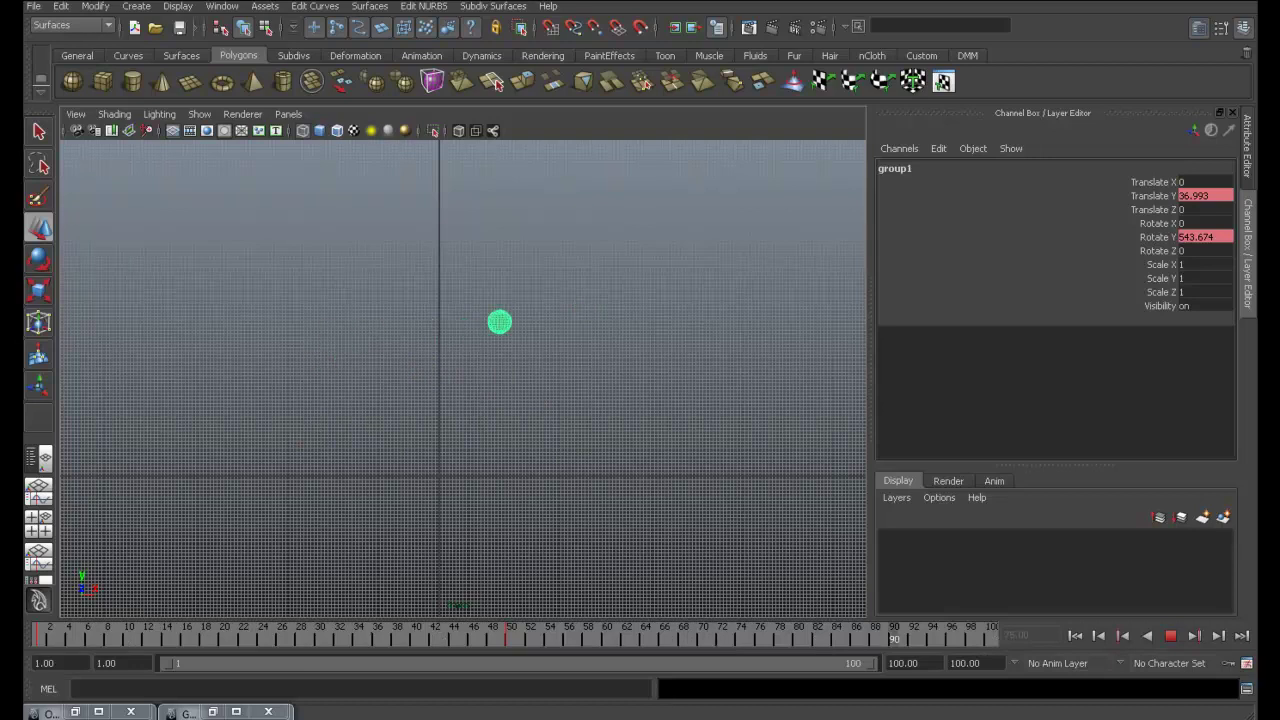
key(Escape)
click(212, 711)
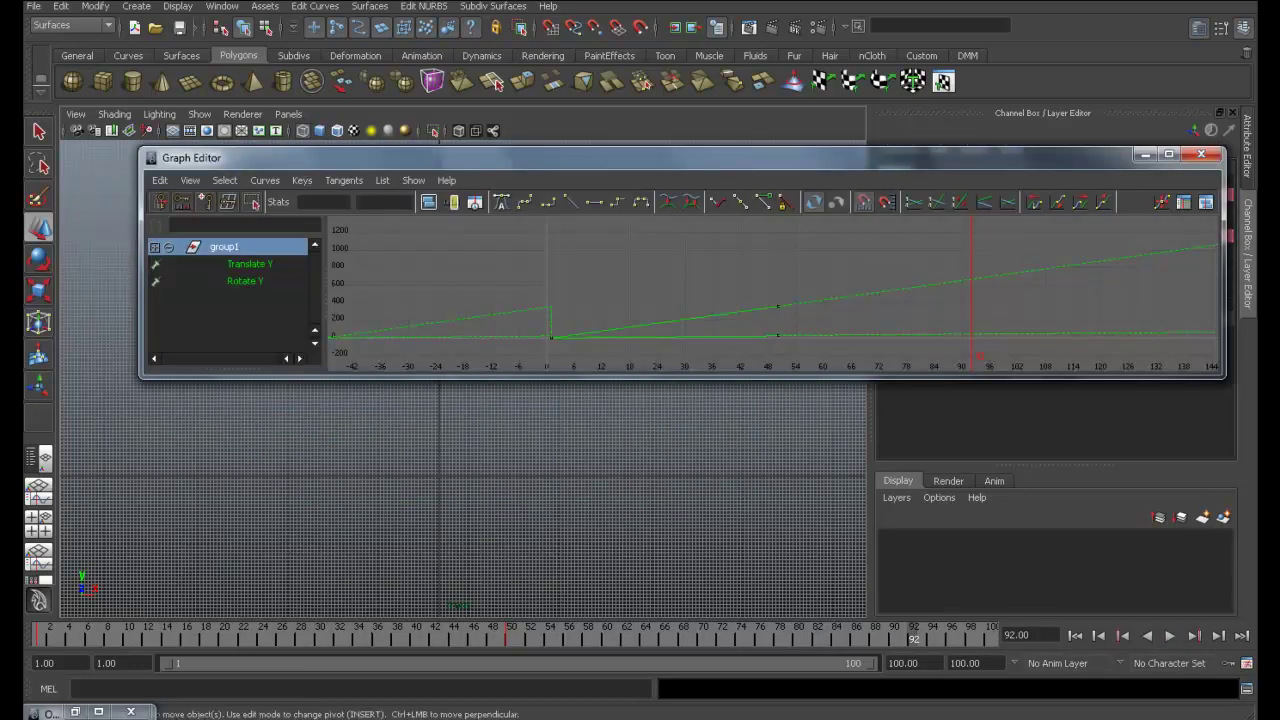
Isolate the Translate Y curve, select and frame its keys between frames 0 and 50, then close the Graph Editor
click(245, 281)
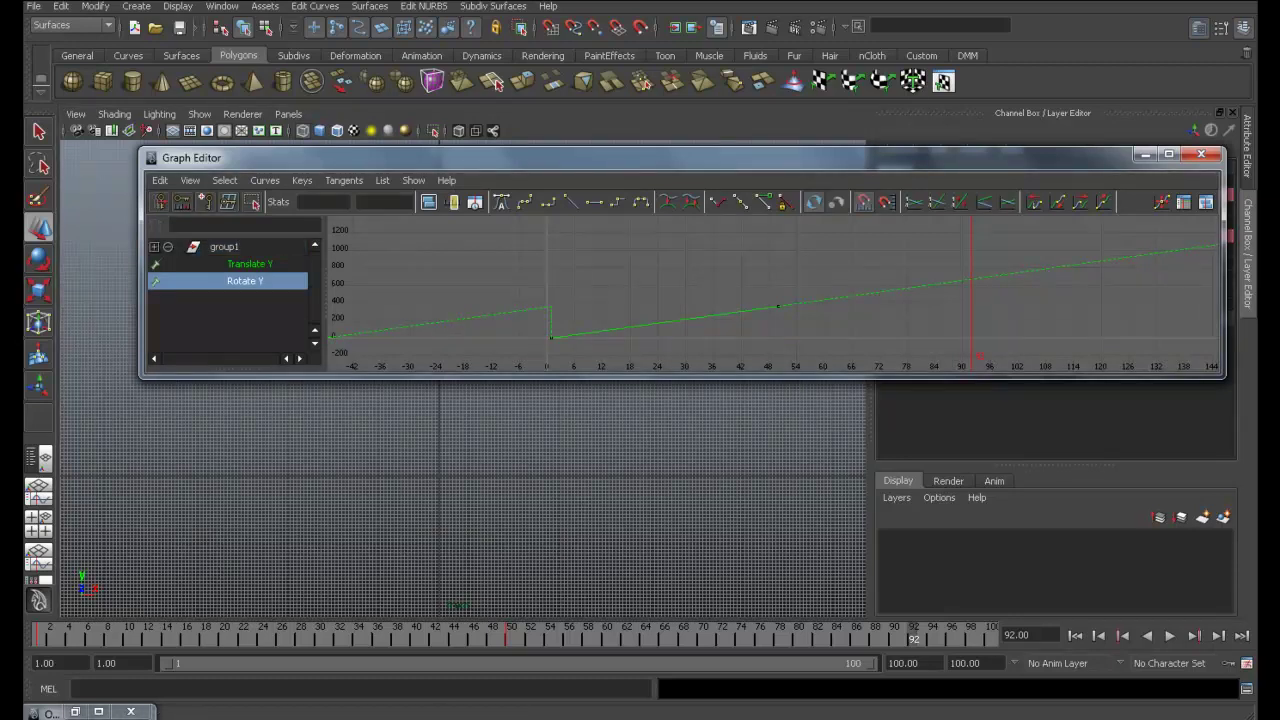
click(249, 264)
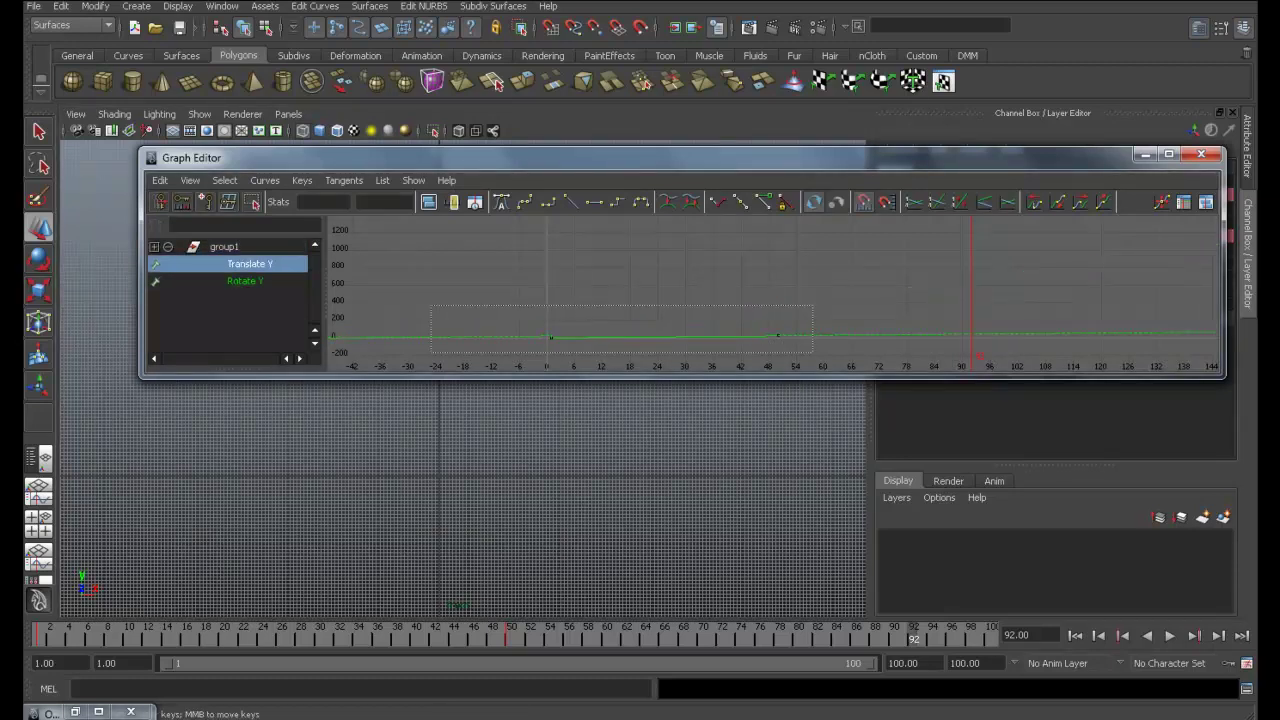
drag(485, 305, 780, 345)
key(f)
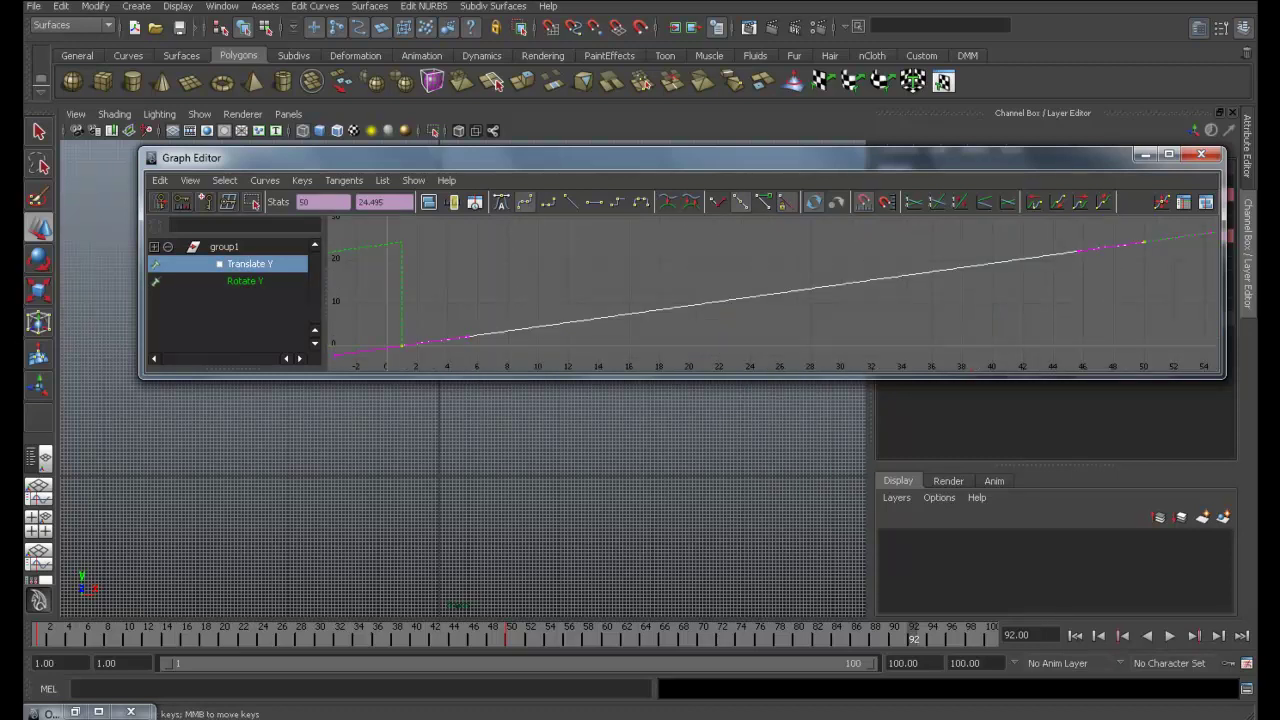
scroll(773, 292, down, 3)
scroll(773, 292, down, 2)
scroll(660, 303, down, 2)
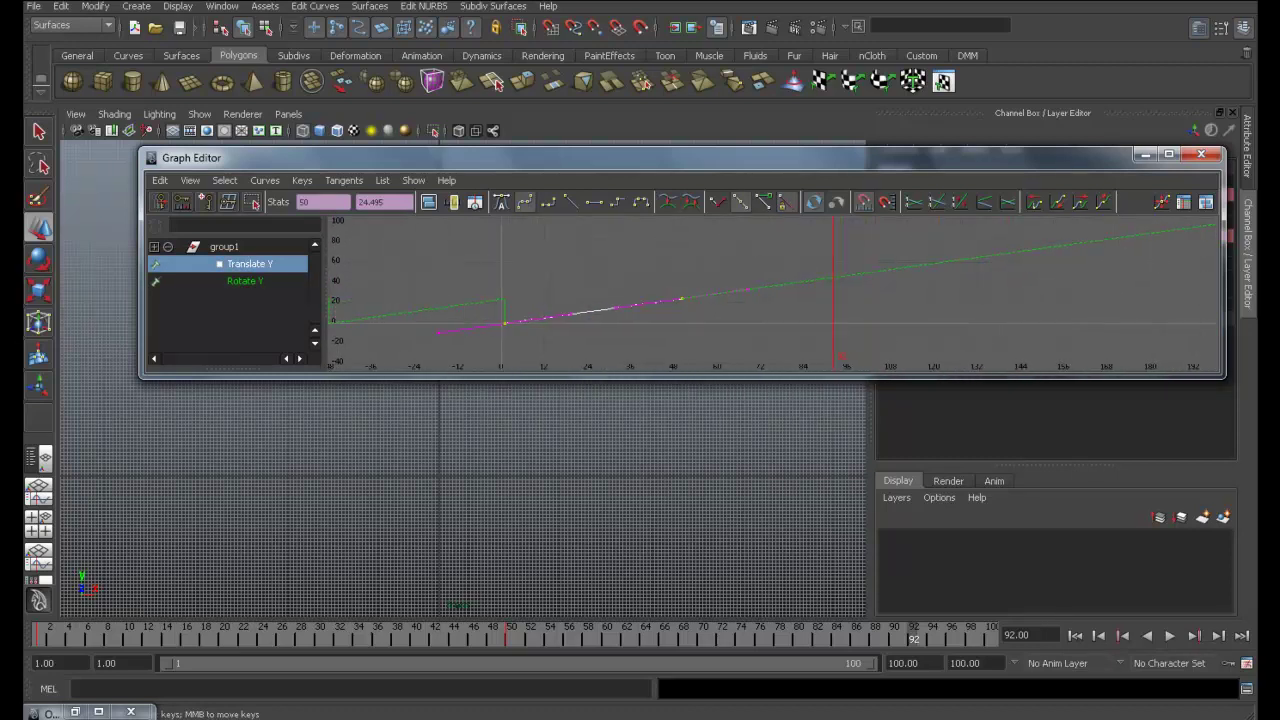
scroll(660, 303, down, 2)
scroll(660, 303, down, 2)
alt+middle_drag(660, 303, 638, 310)
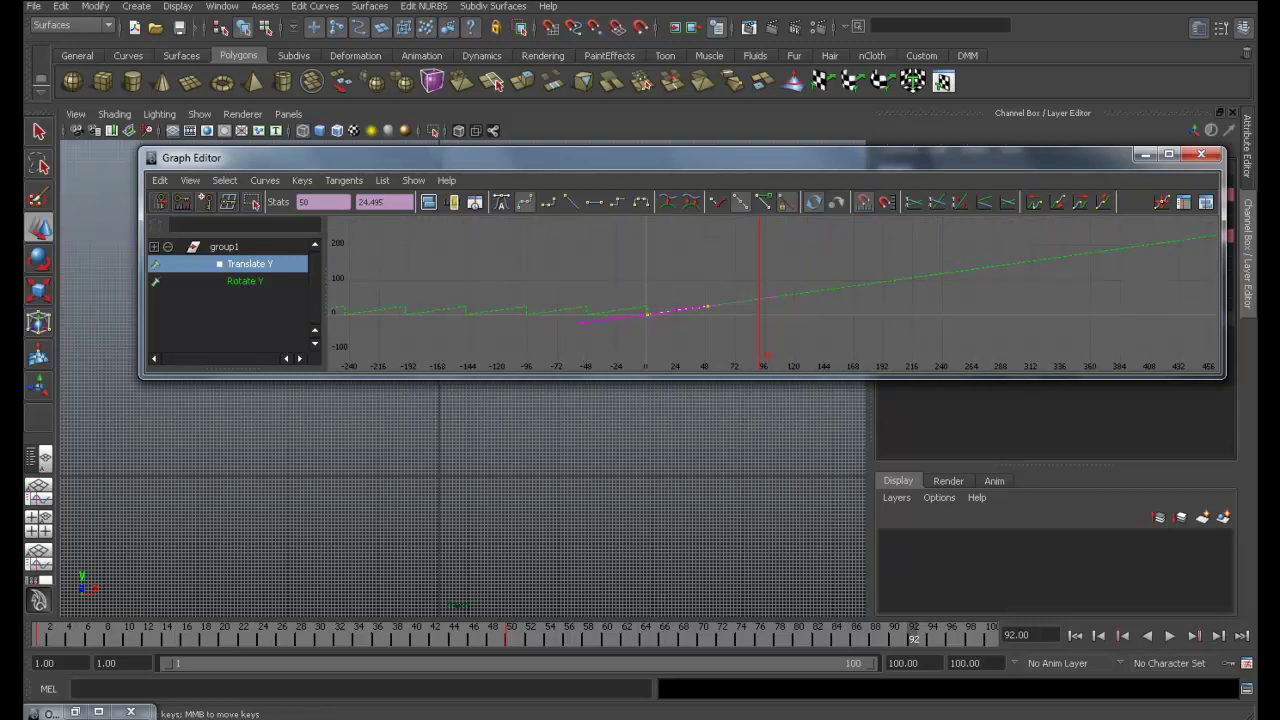
click(1201, 153)
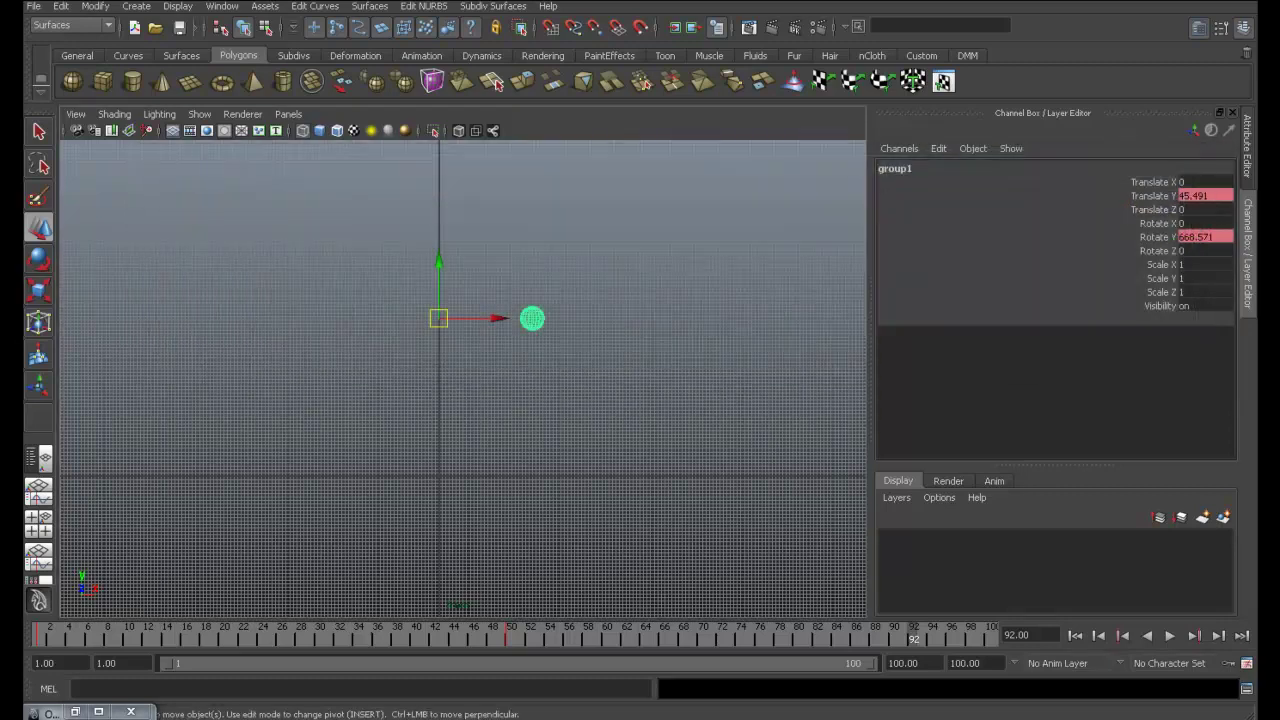
Return to the single perspective view, orbit to an angled view, and play the animation
key(space)
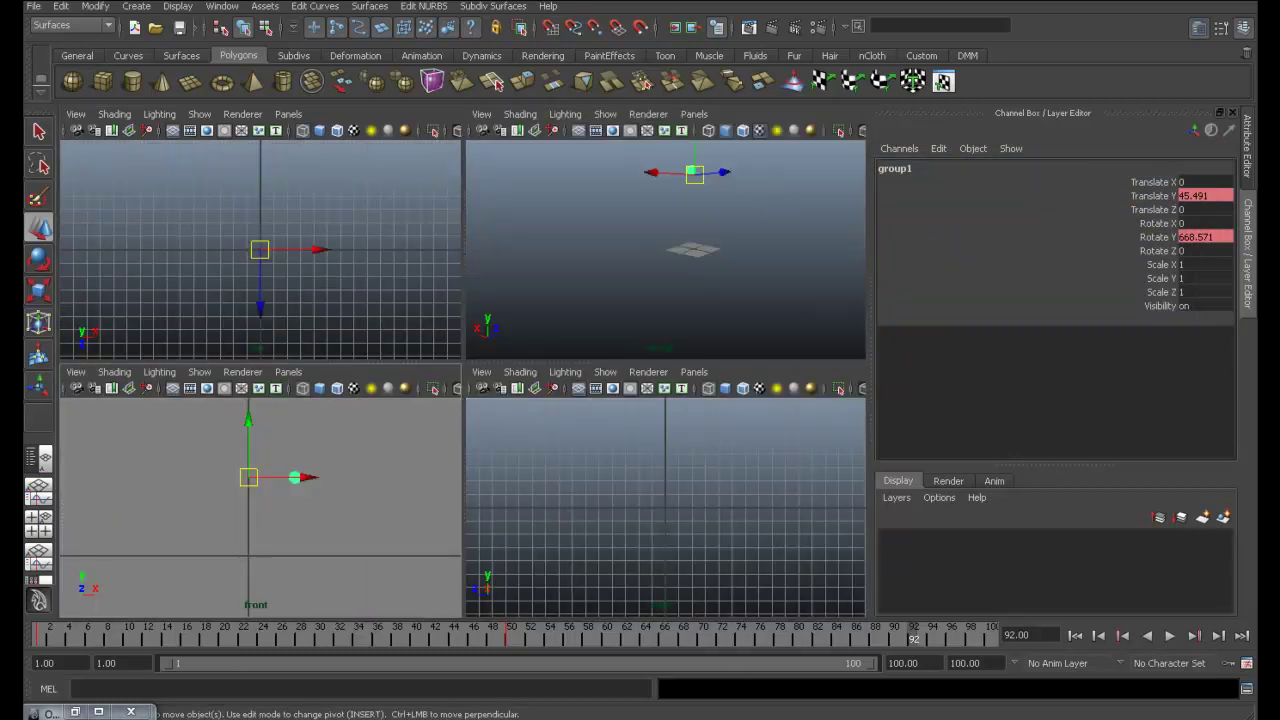
key(space)
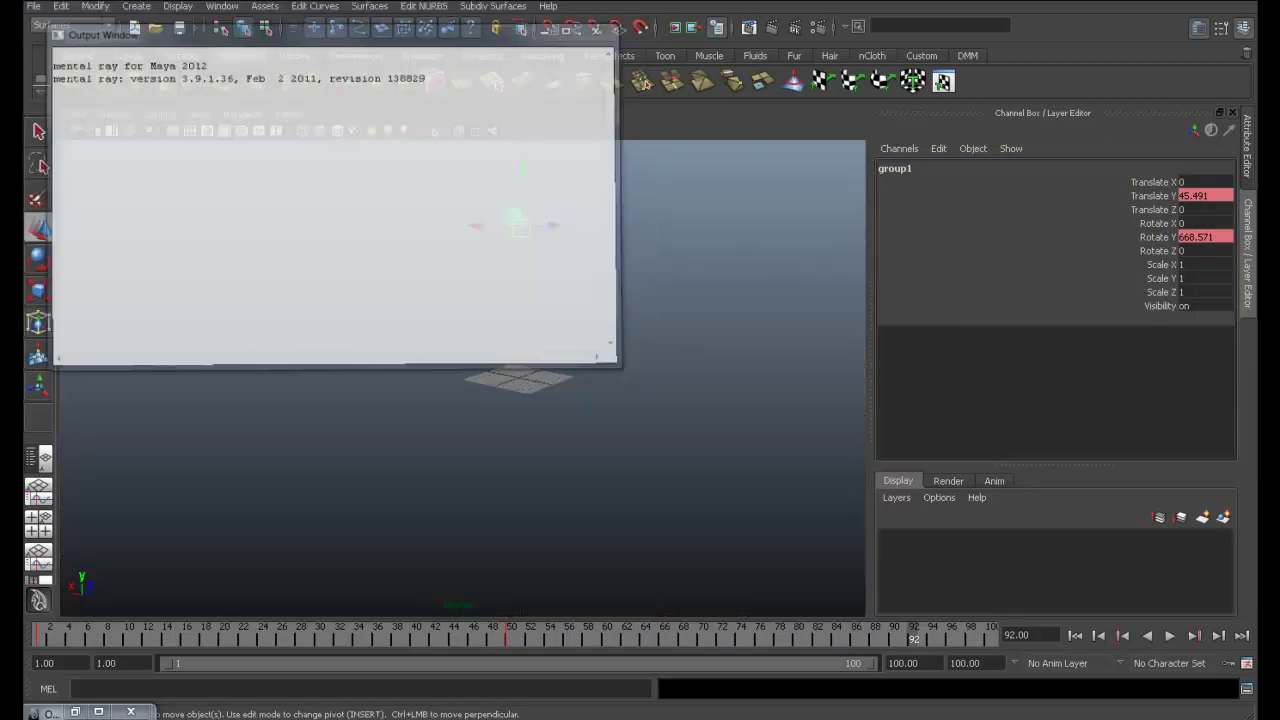
alt+drag(474, 315, 441, 318)
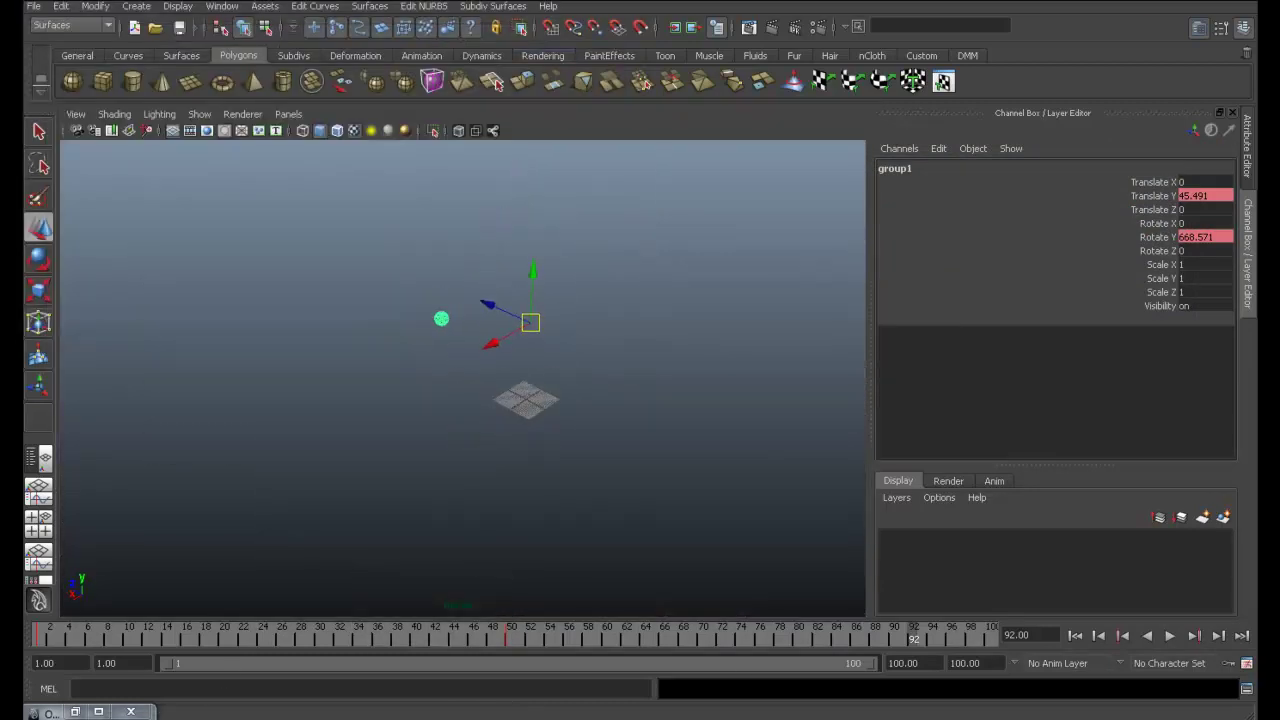
key(alt+v)
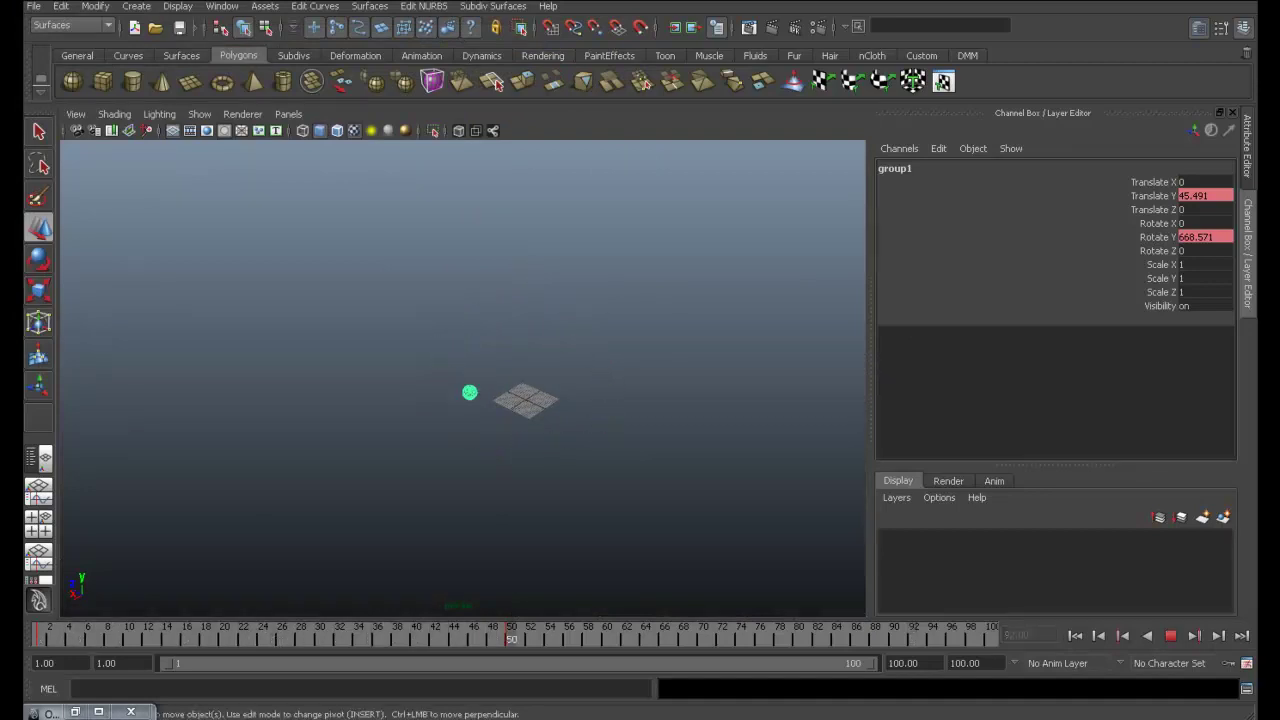
Return to frame 1 and break group1's Translate Y connection, leaving it at 0
key(alt+shift+v)
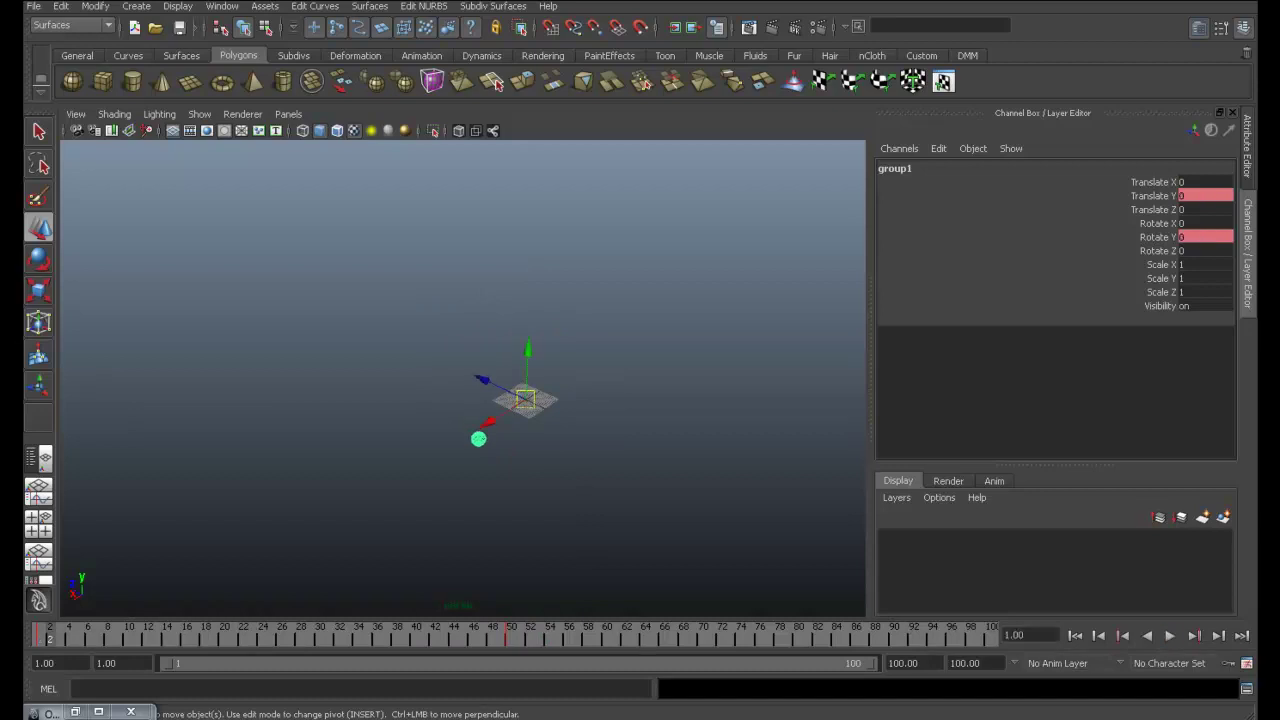
alt+drag(600, 400, 612, 396)
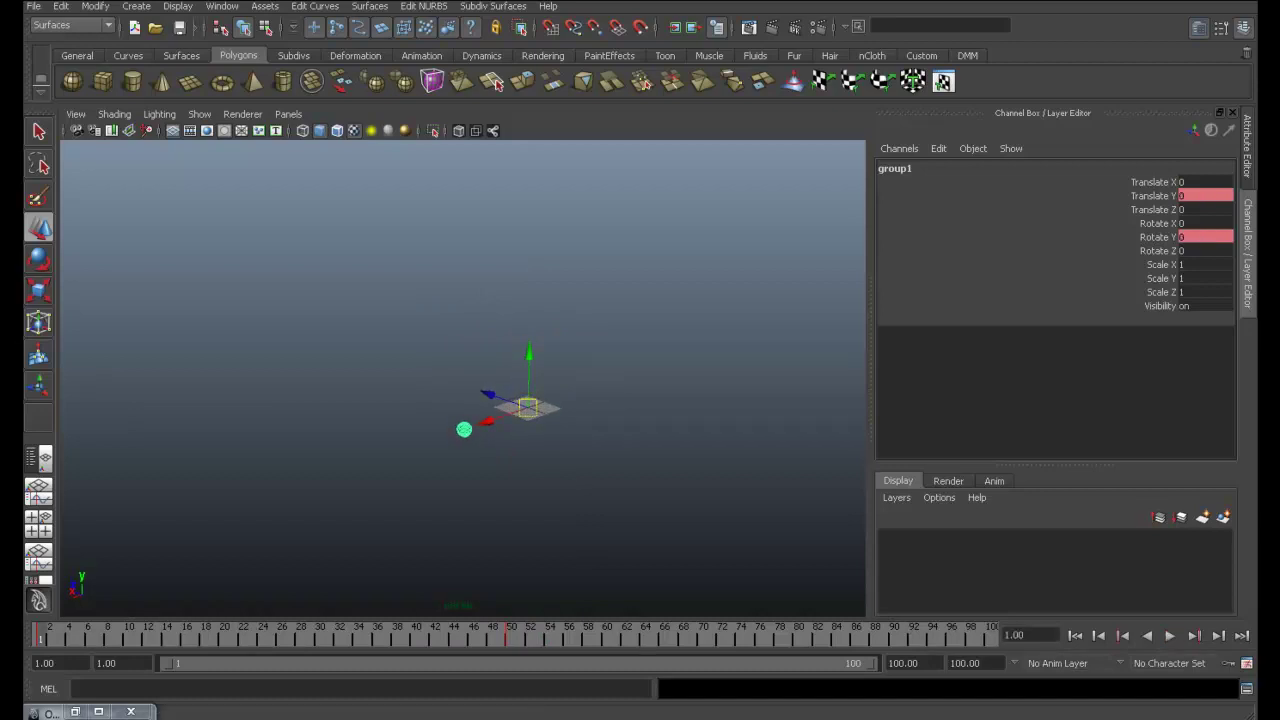
alt+right_drag(540, 410, 590, 415)
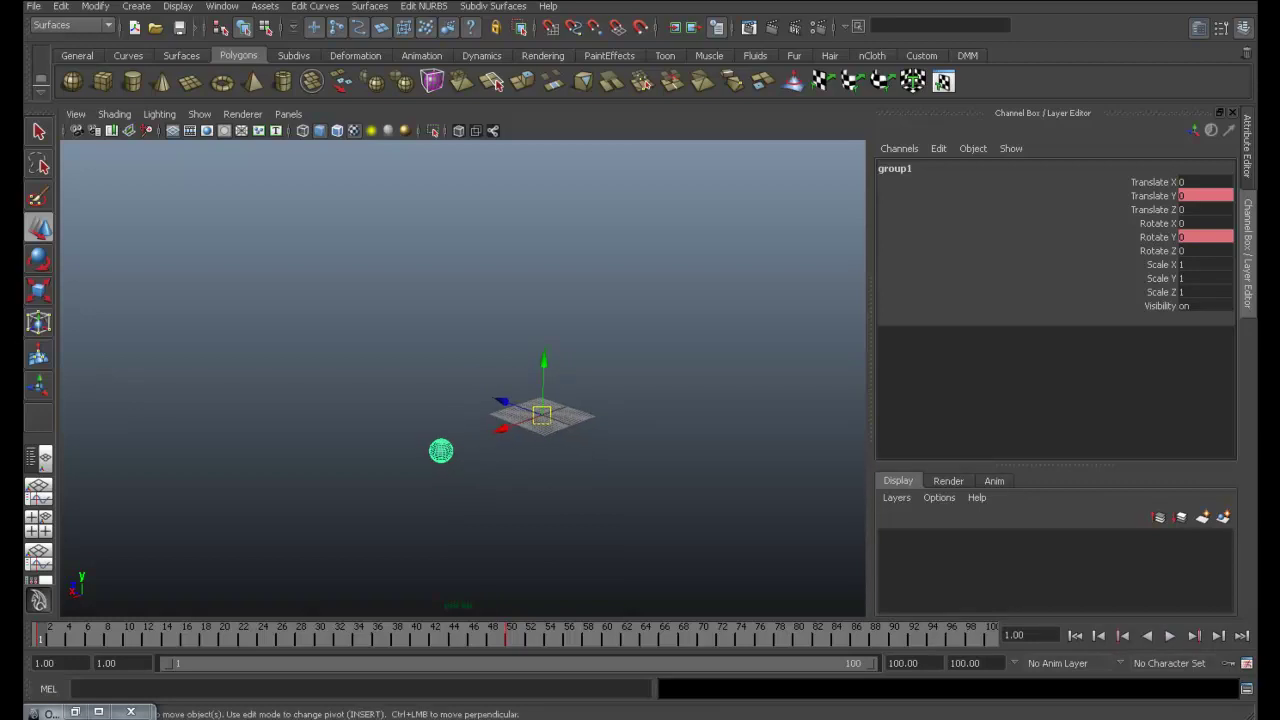
click(1150, 196)
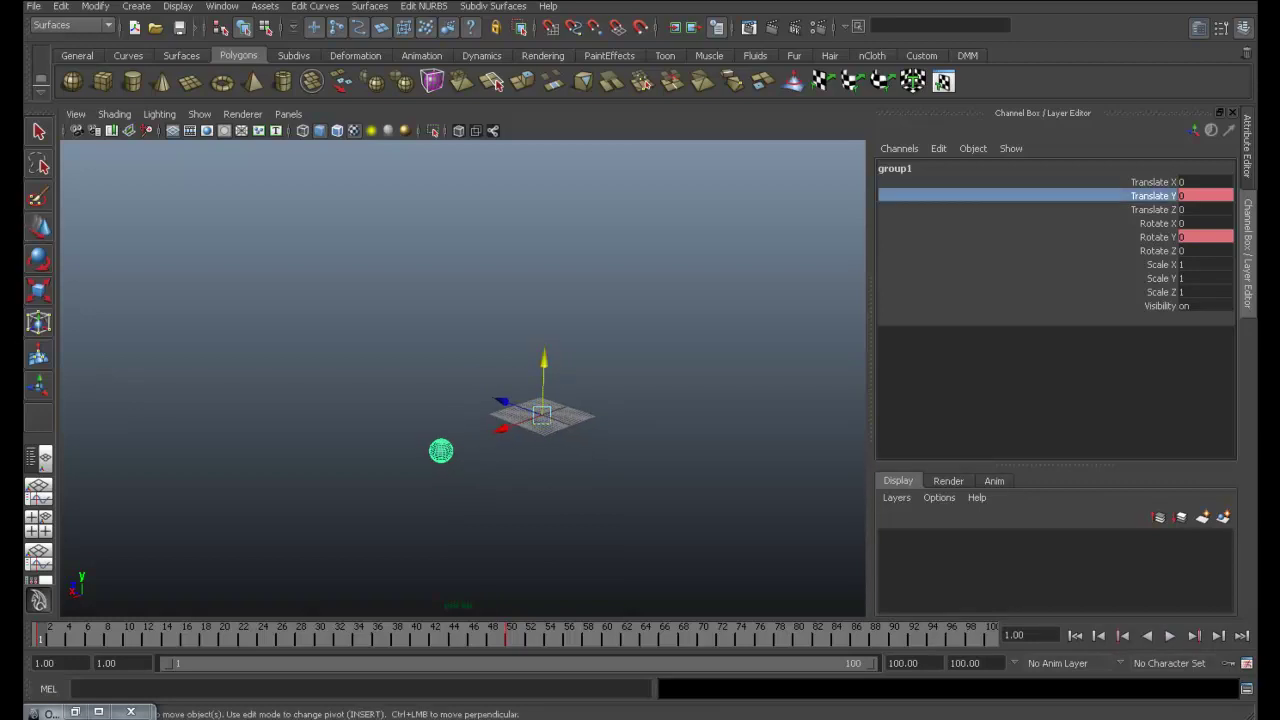
right_click(1092, 196)
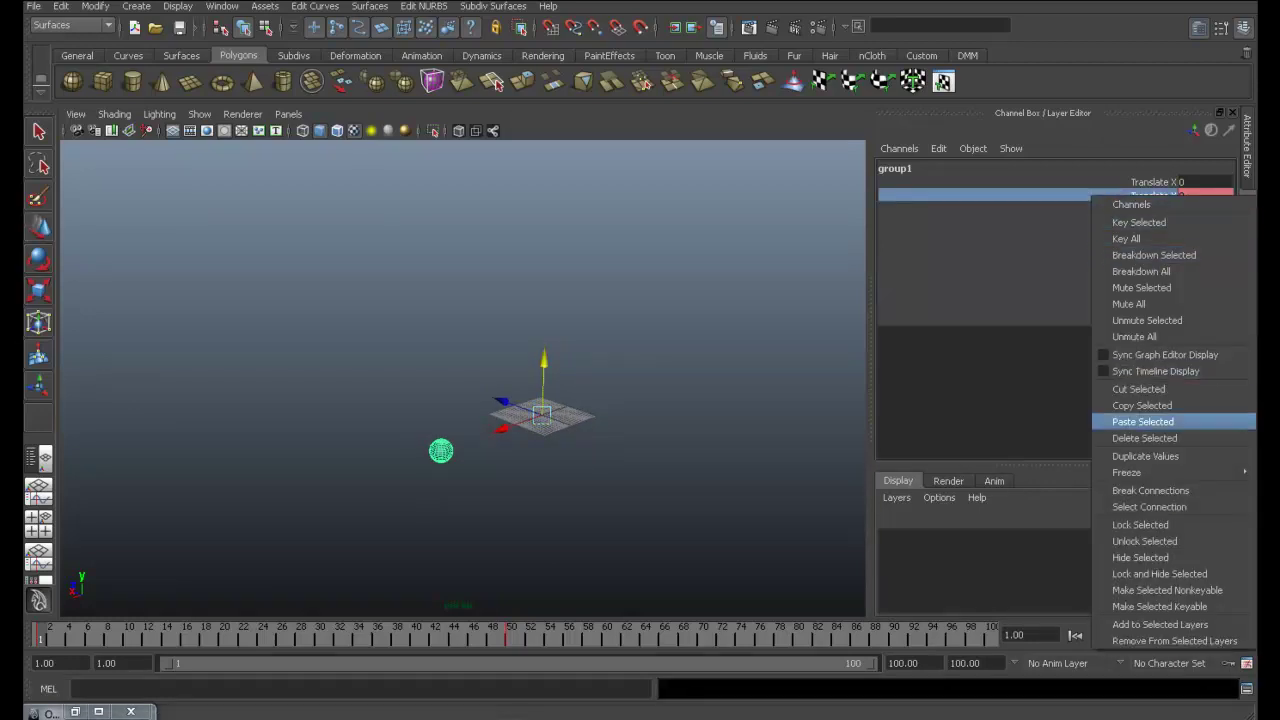
click(1150, 490)
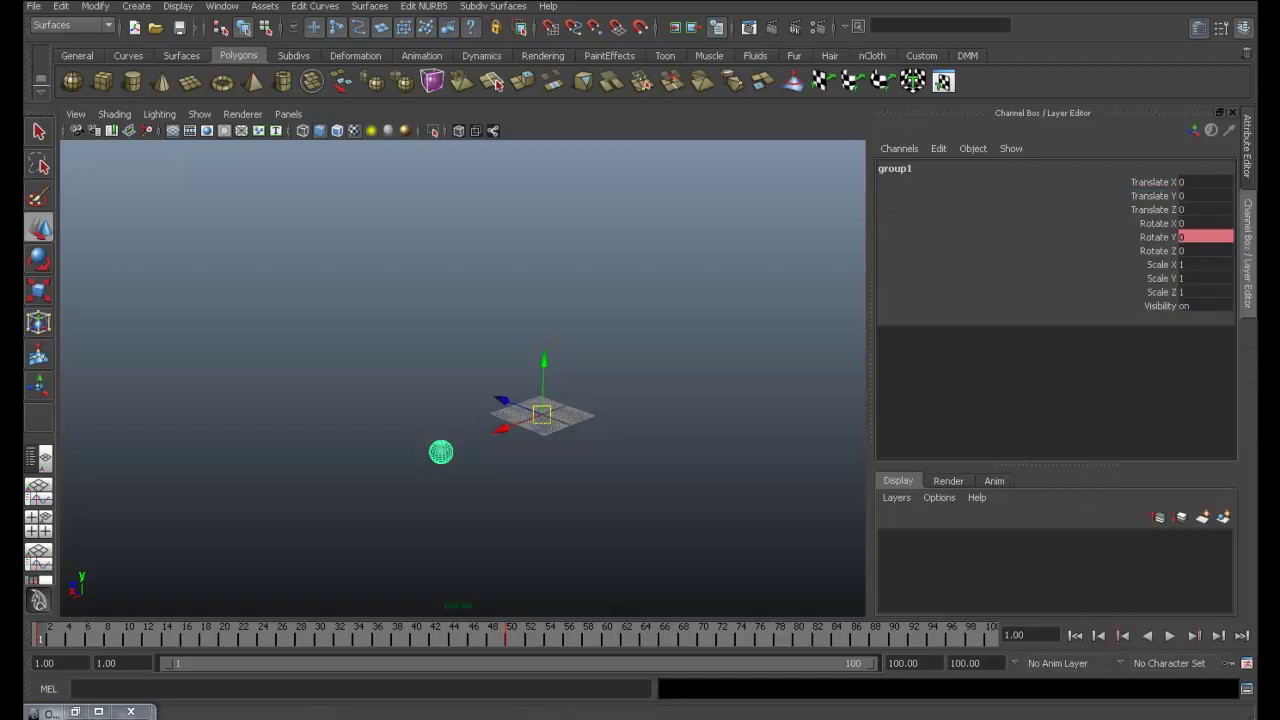
Check the orbit playback, then group the selection into a new group2
key(alt+v)
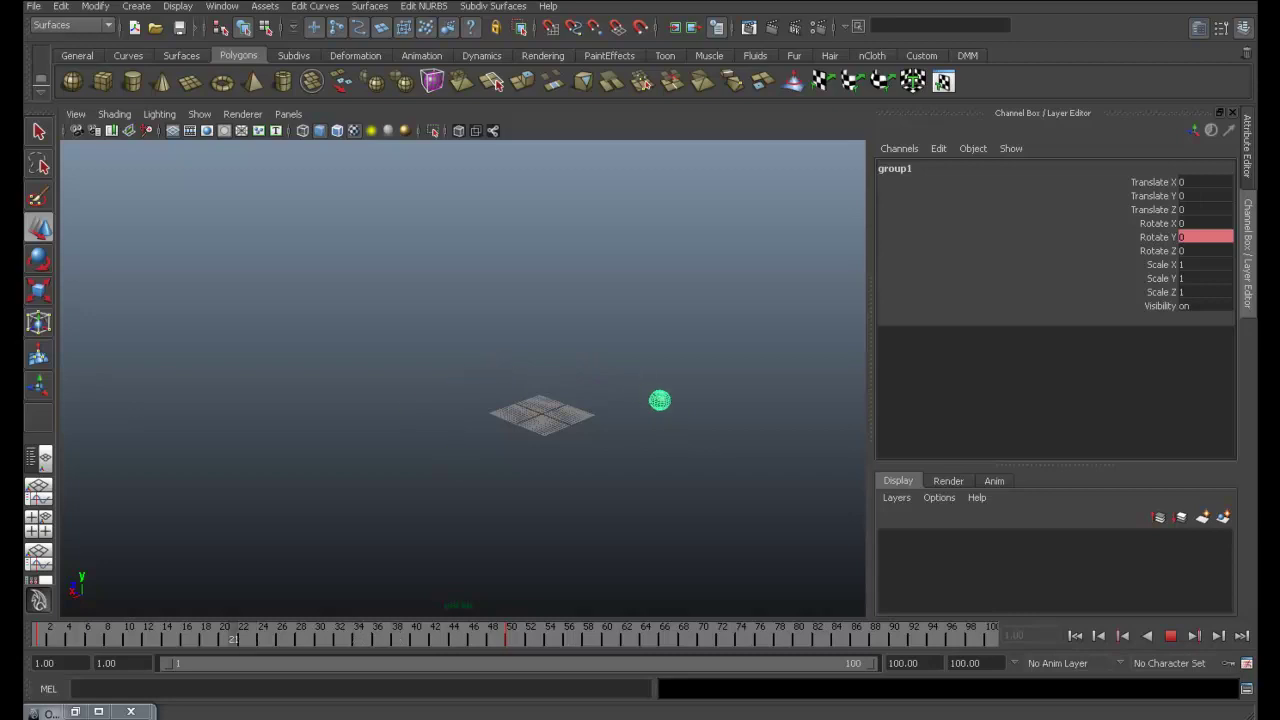
key(alt+v)
key(w)
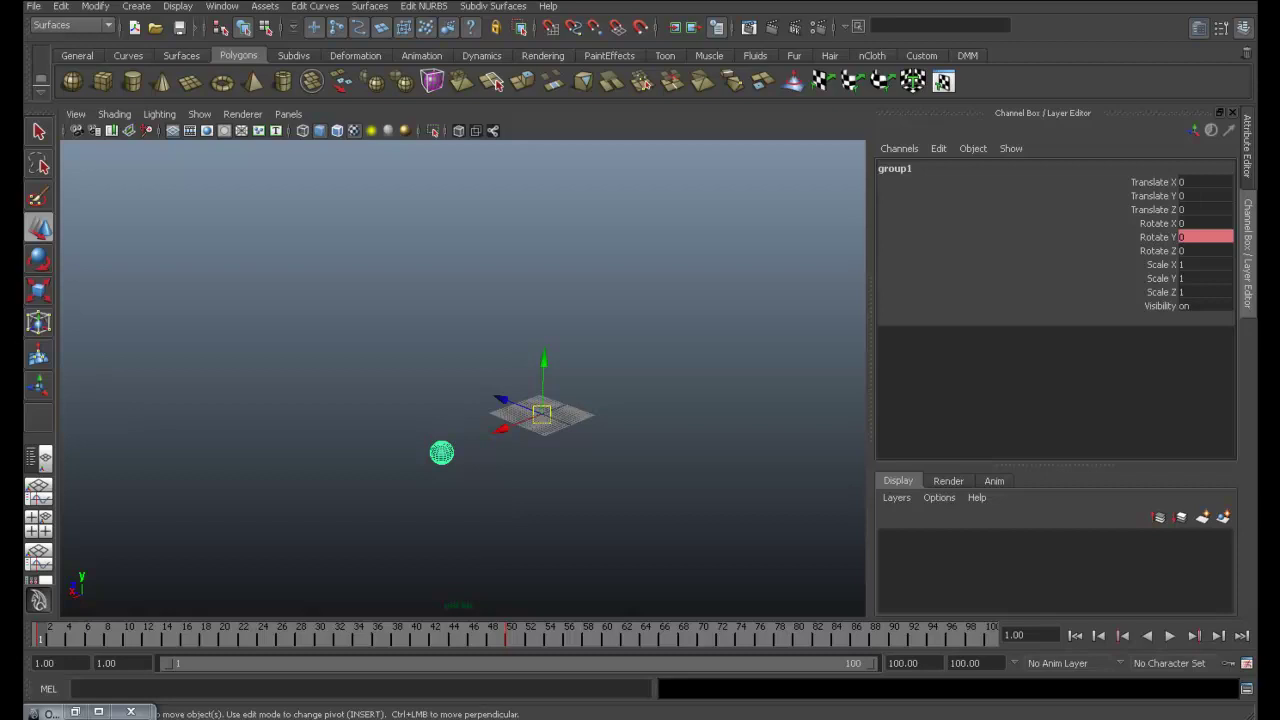
key(ctrl+g)
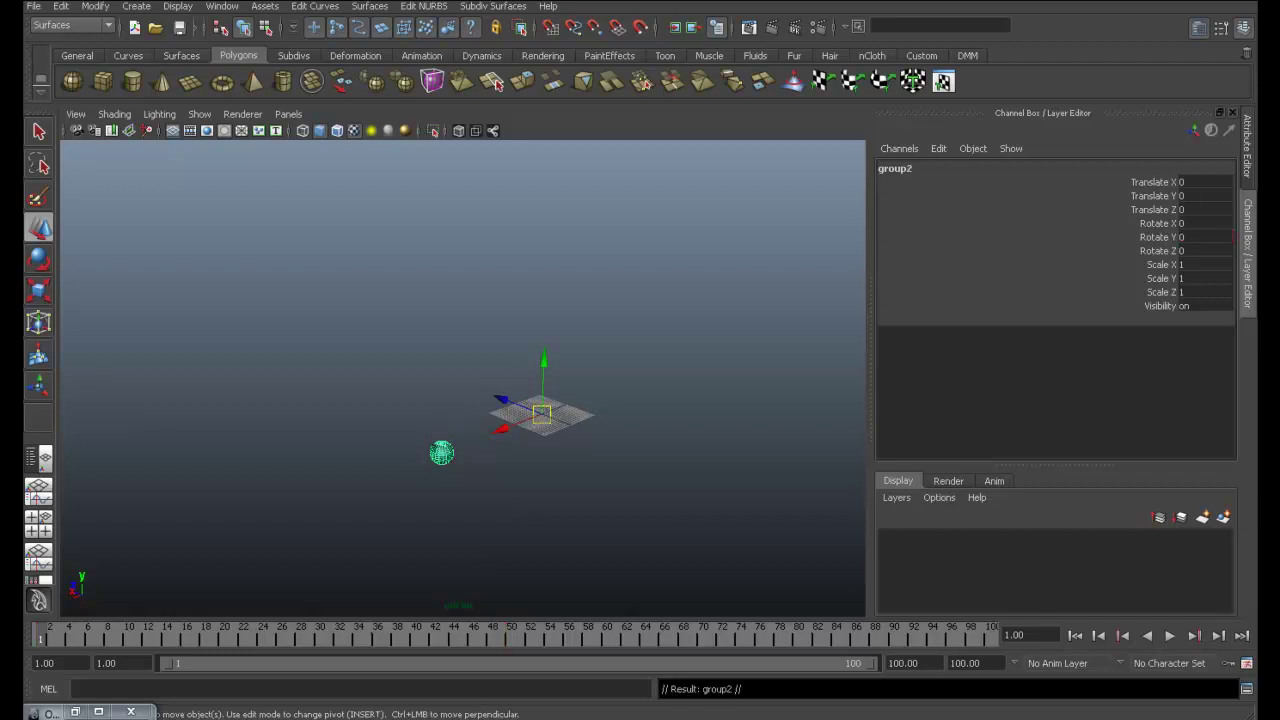
Play the animation again, stopping at frame 19
key(alt+v)
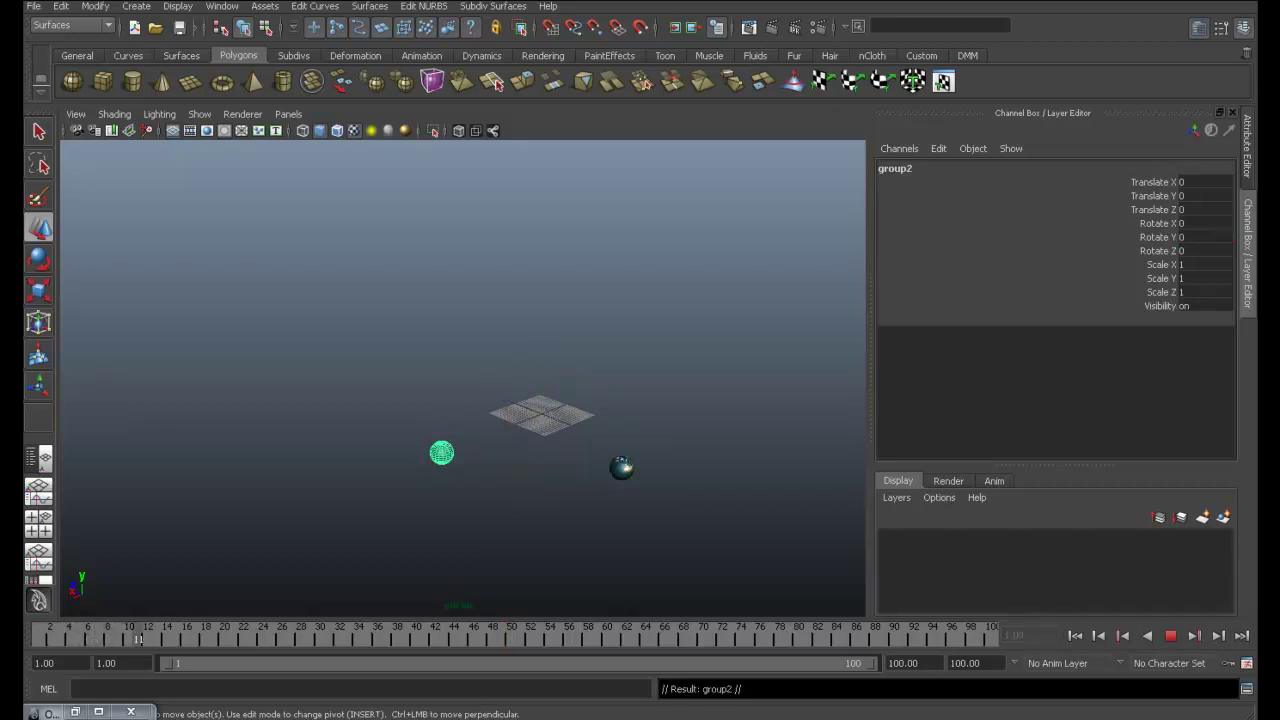
key(alt+v)
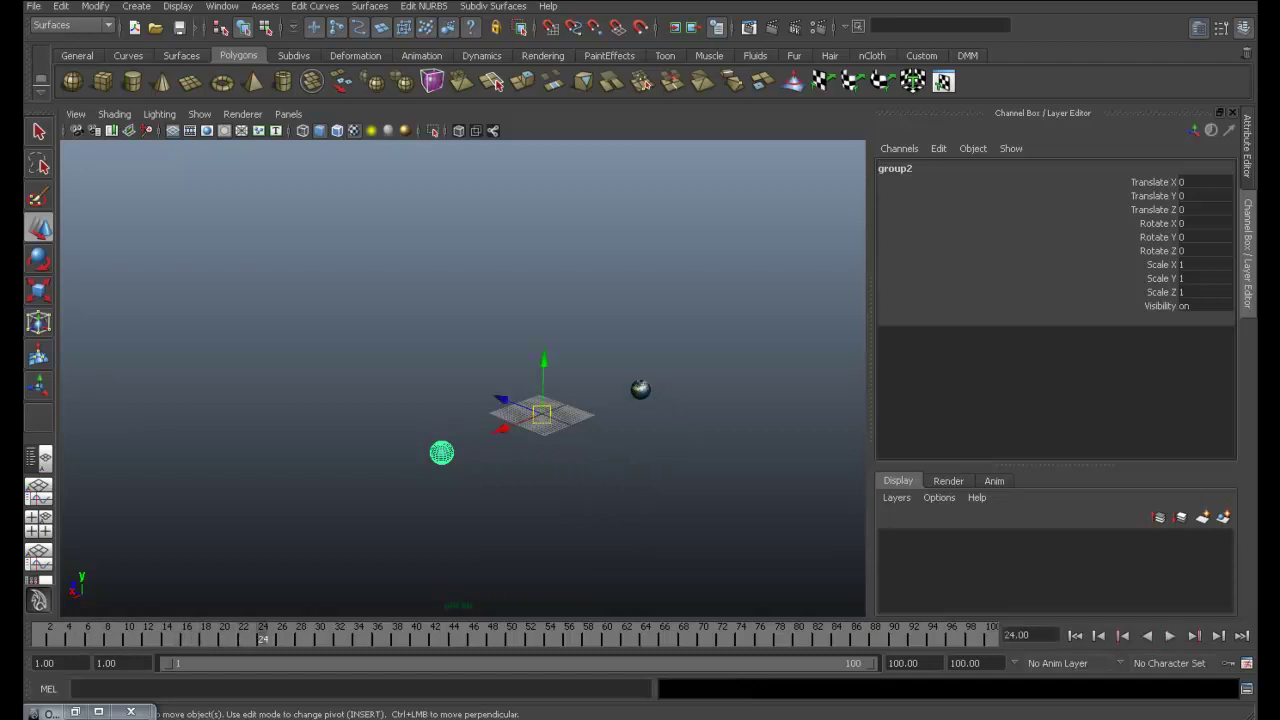
key(alt+v)
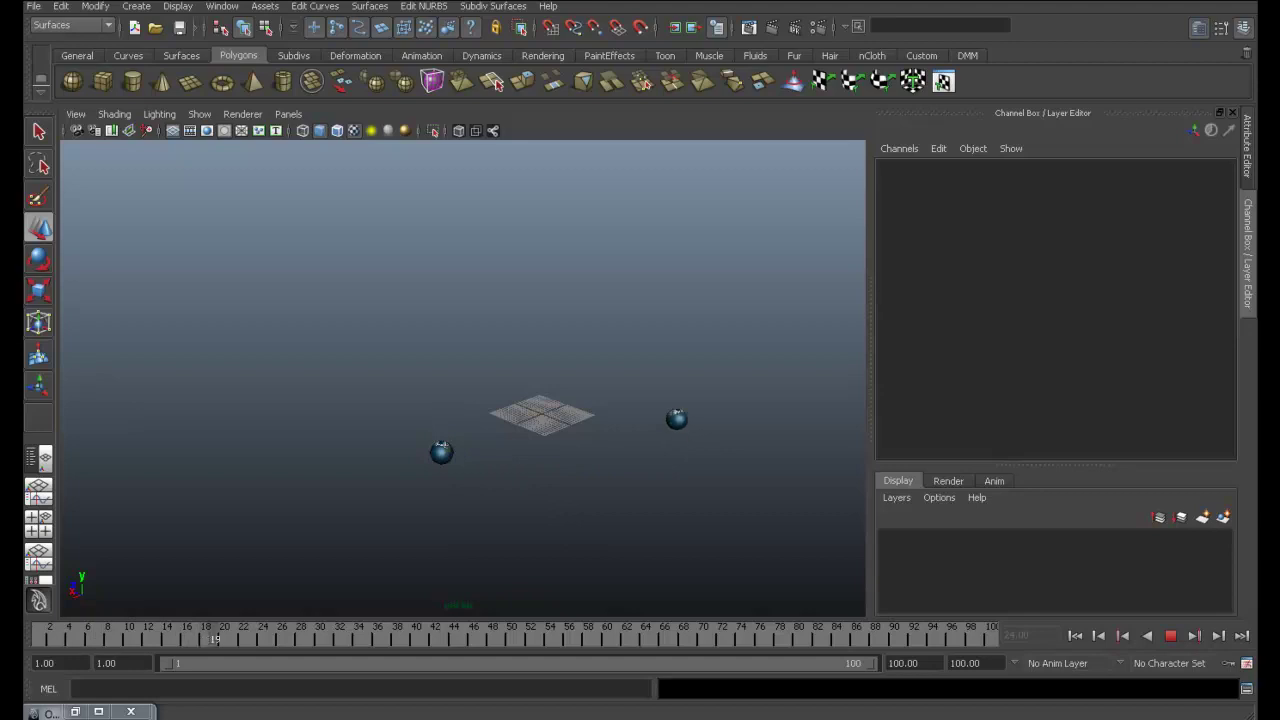
key(Escape)
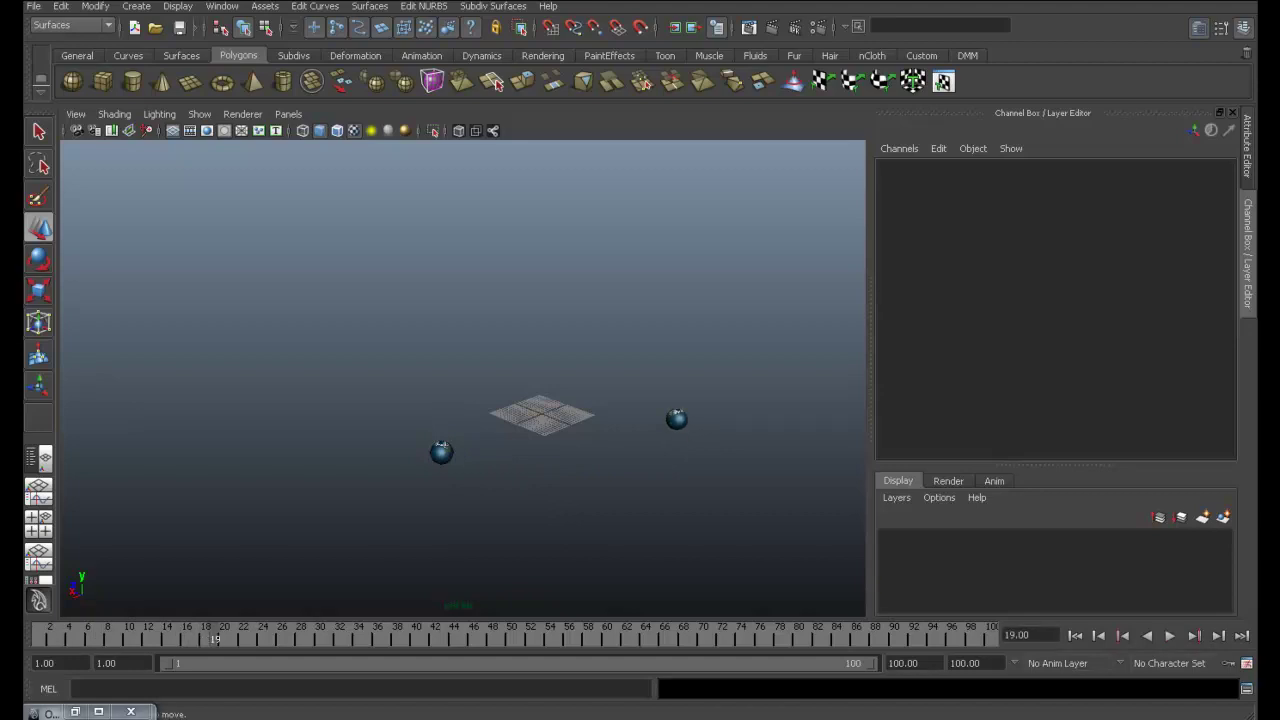
Replay the orbit, then pick-walk from pSphere2 up to its parent group1
click(441, 452)
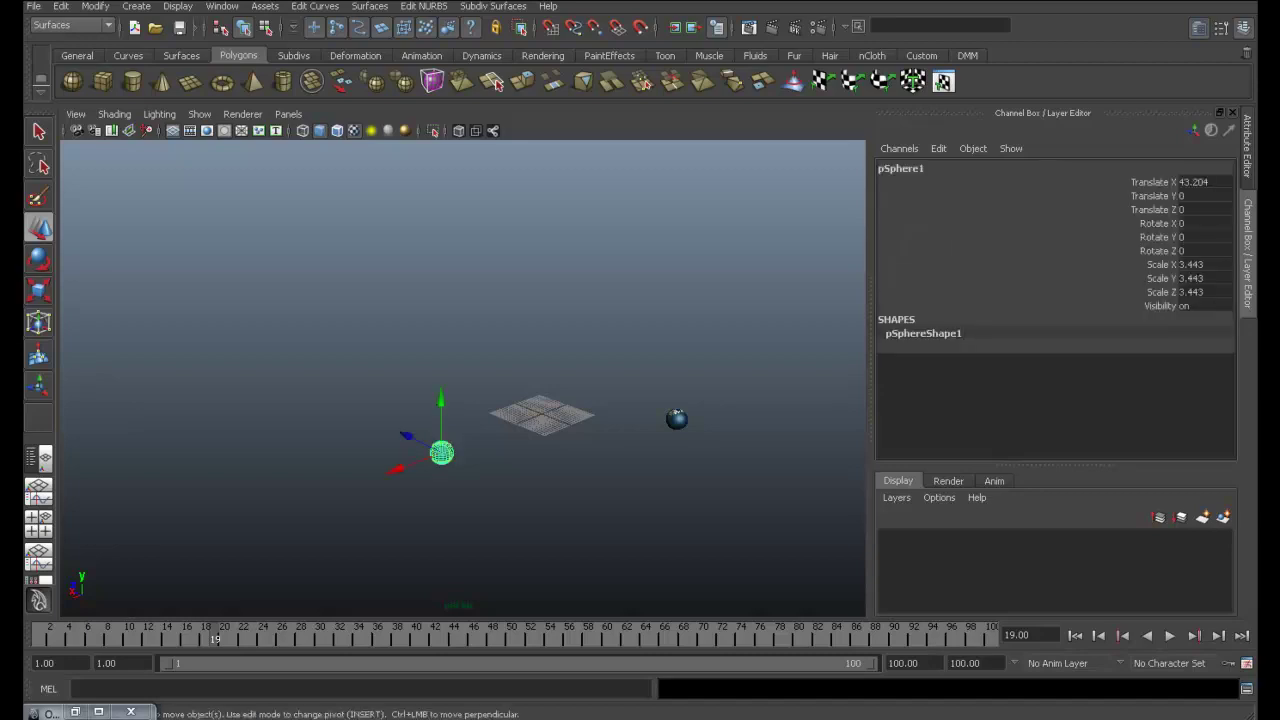
click(300, 250)
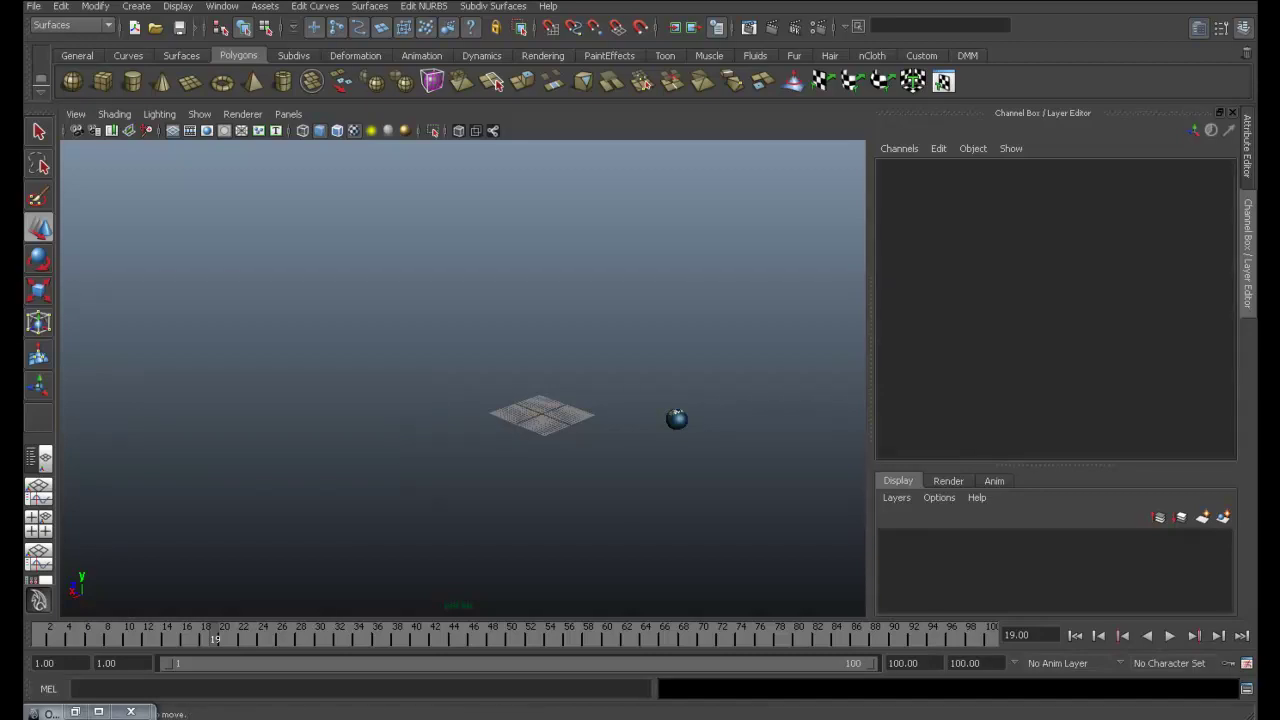
key(alt+v)
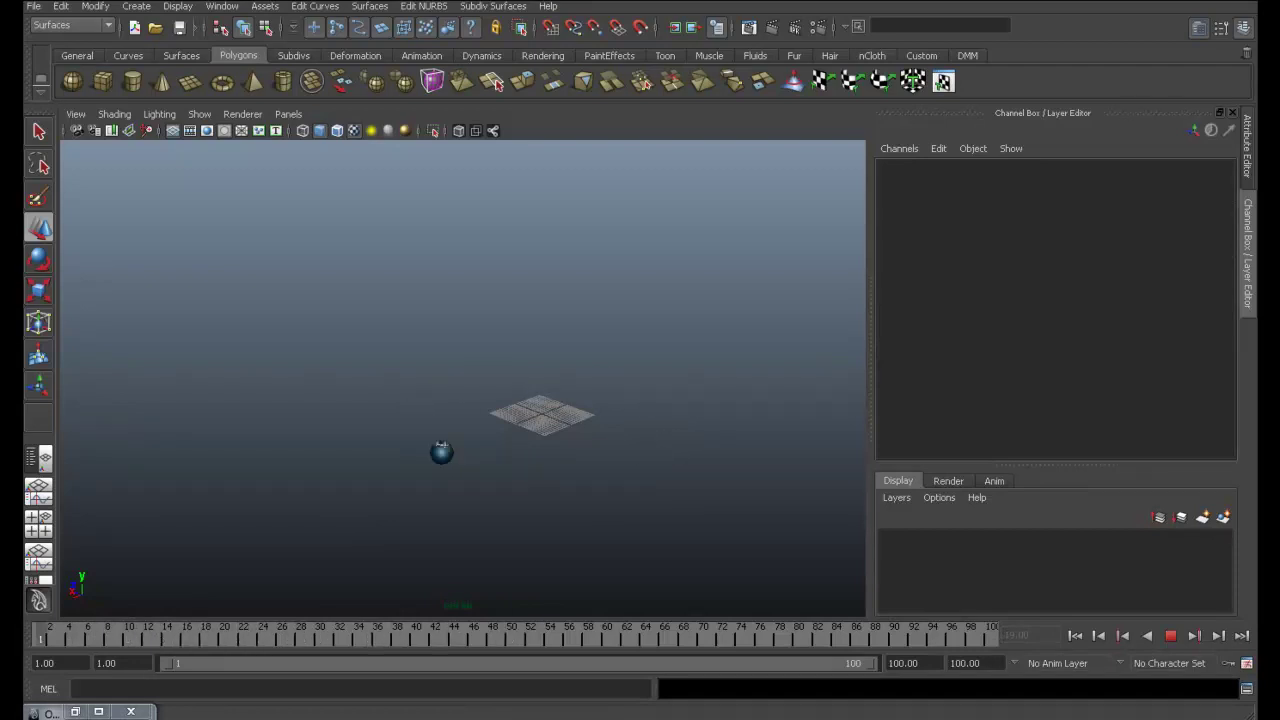
key(alt+v)
click(659, 400)
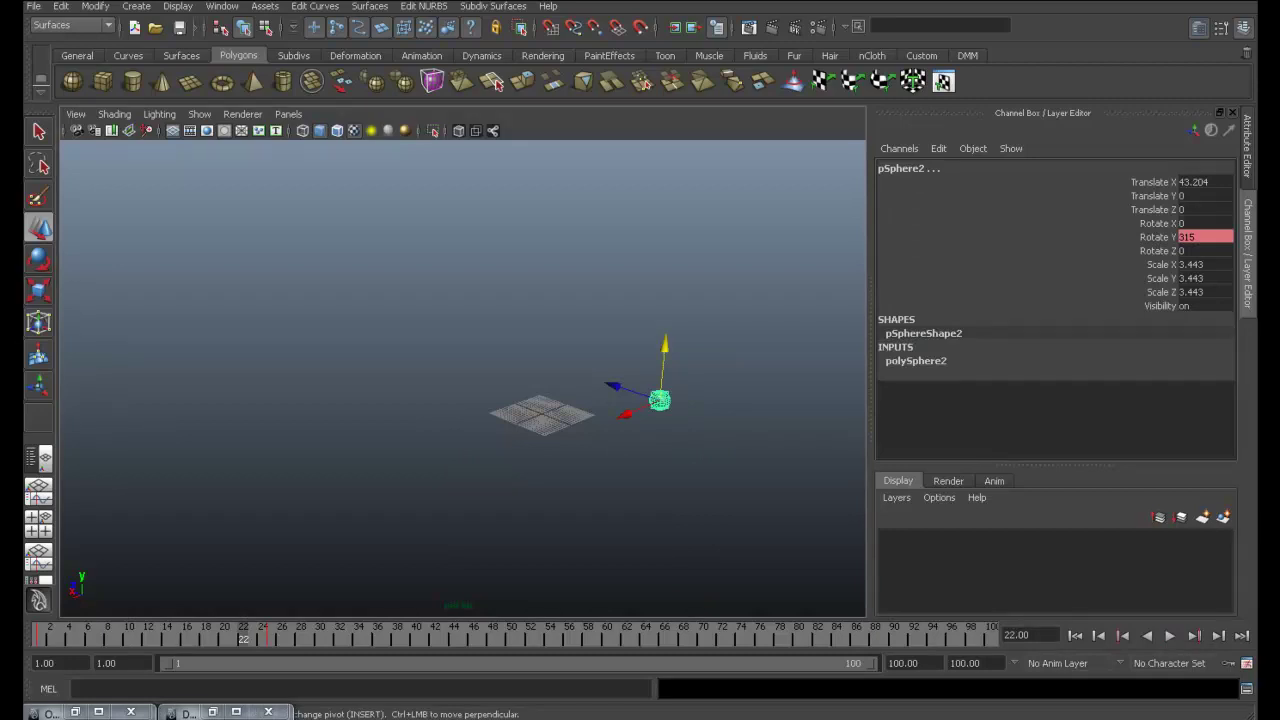
key(Up)
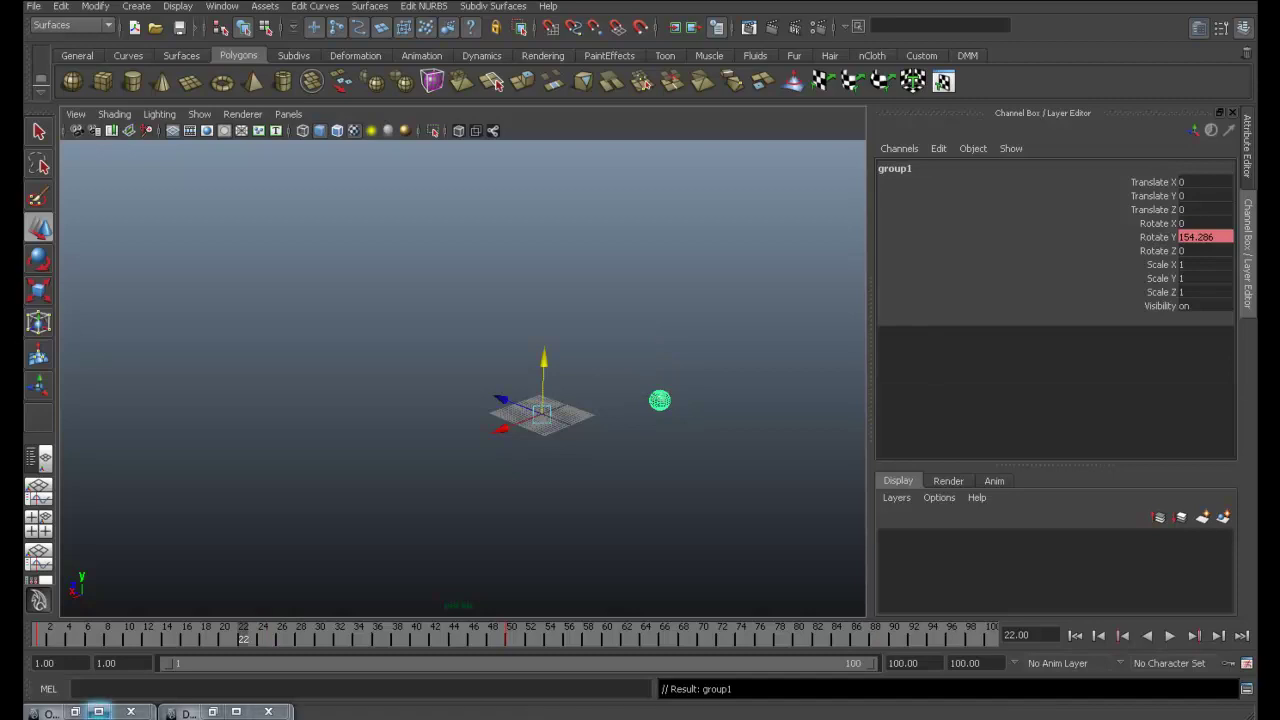
With the Outliner open, Duplicate Special group1 as group2 with reset settings and input graph duplicated
click(74, 712)
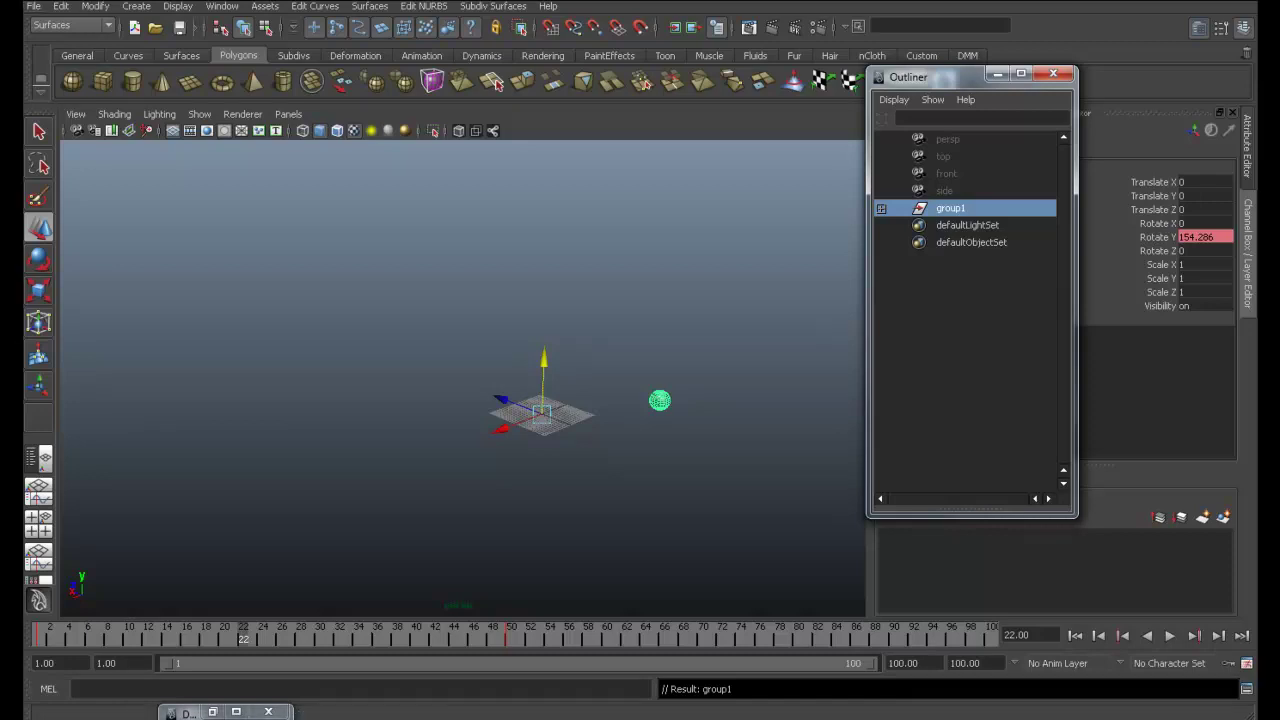
click(61, 6)
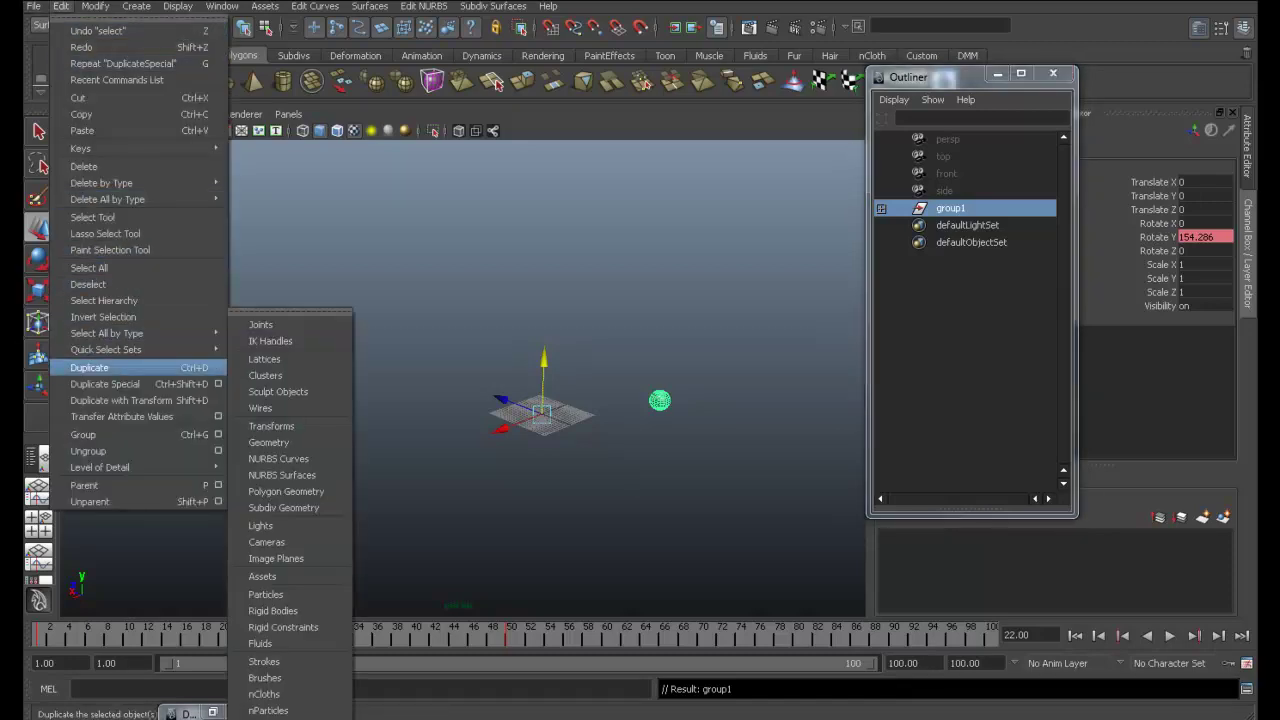
click(218, 384)
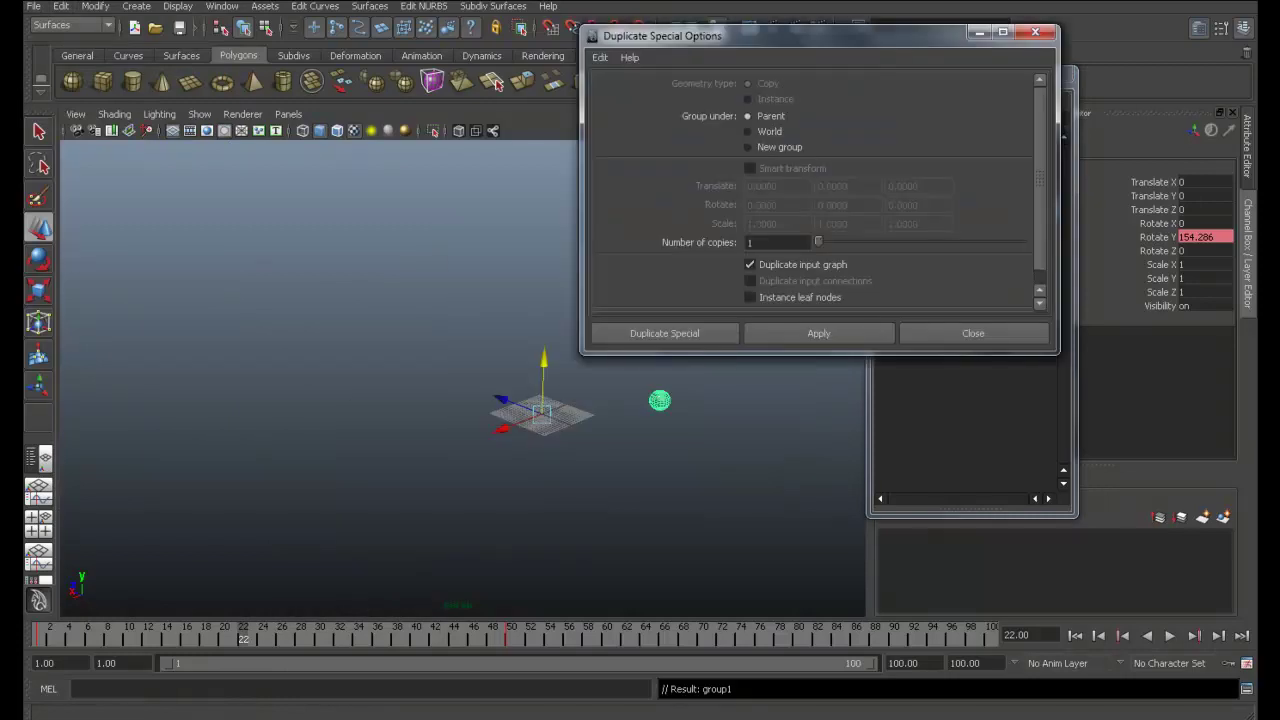
drag(700, 35, 296, 15)
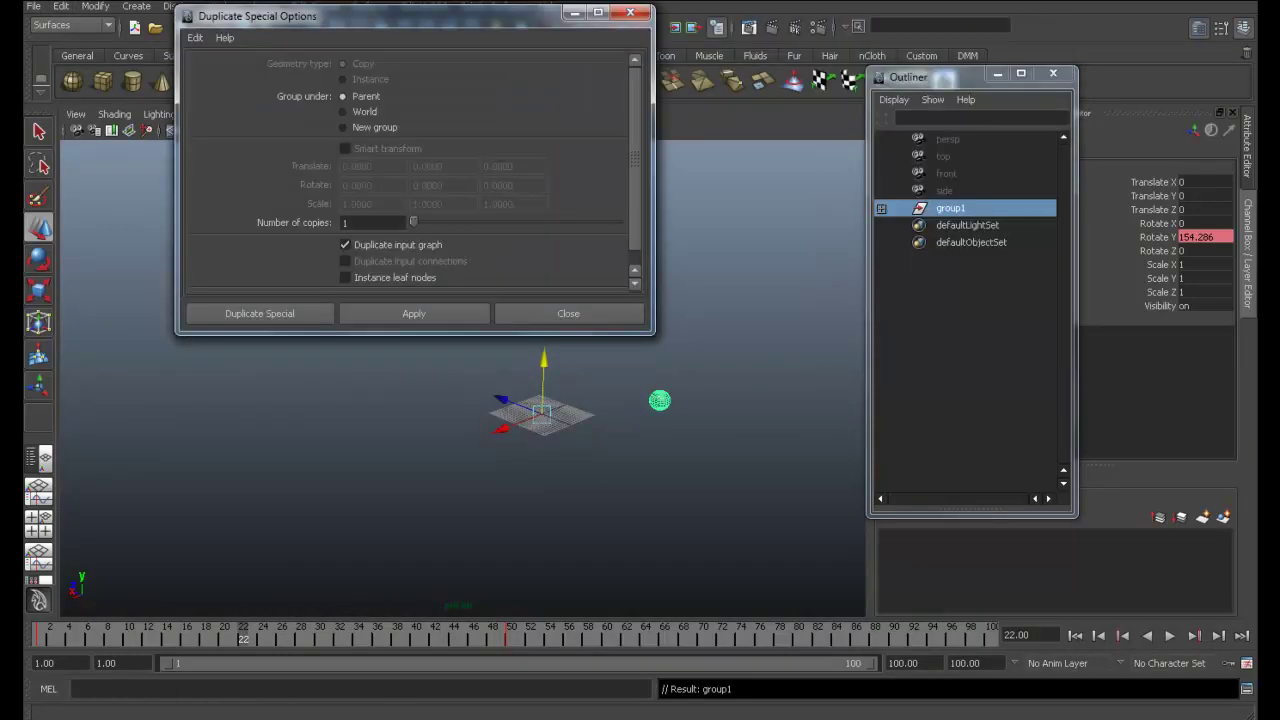
click(195, 37)
click(229, 74)
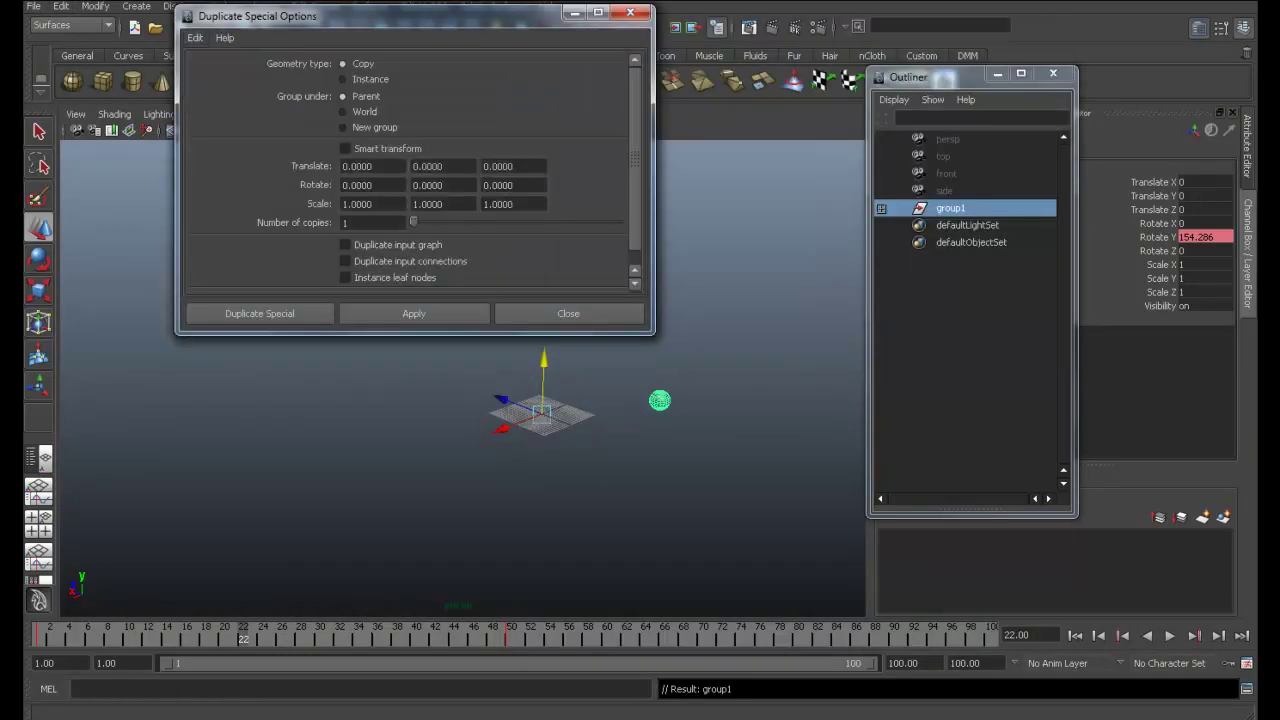
click(345, 244)
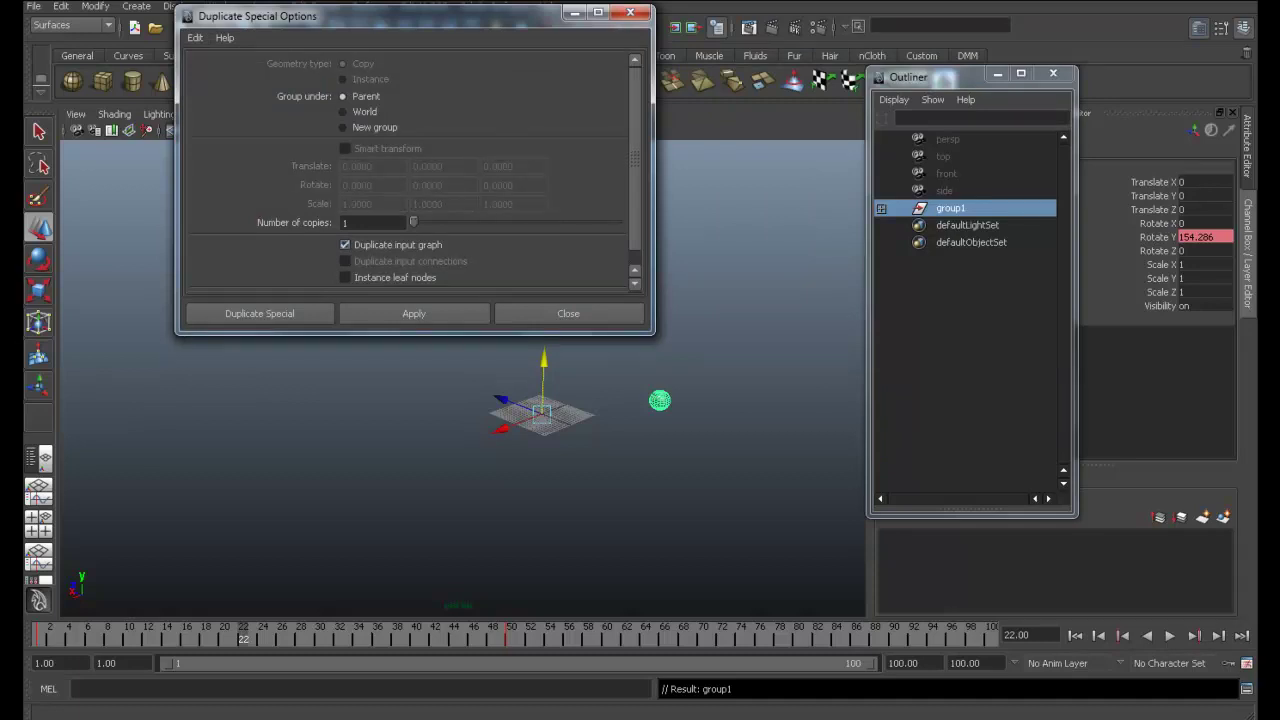
click(414, 313)
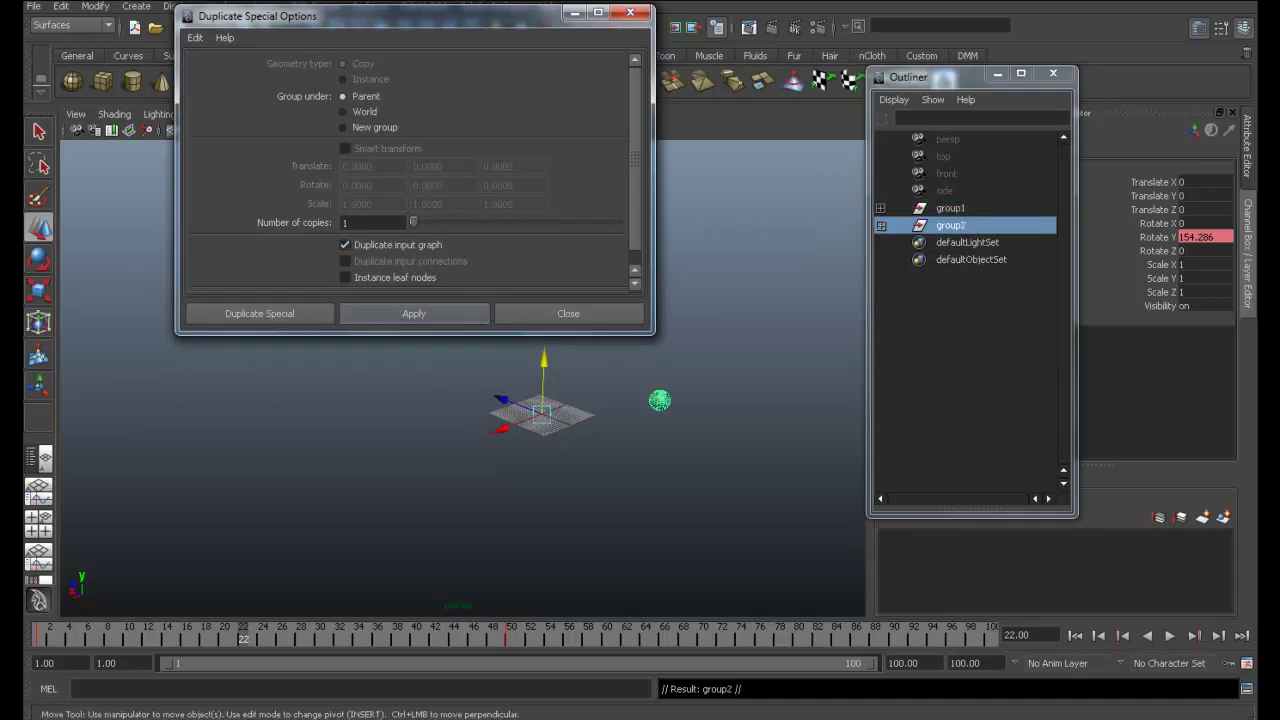
click(630, 12)
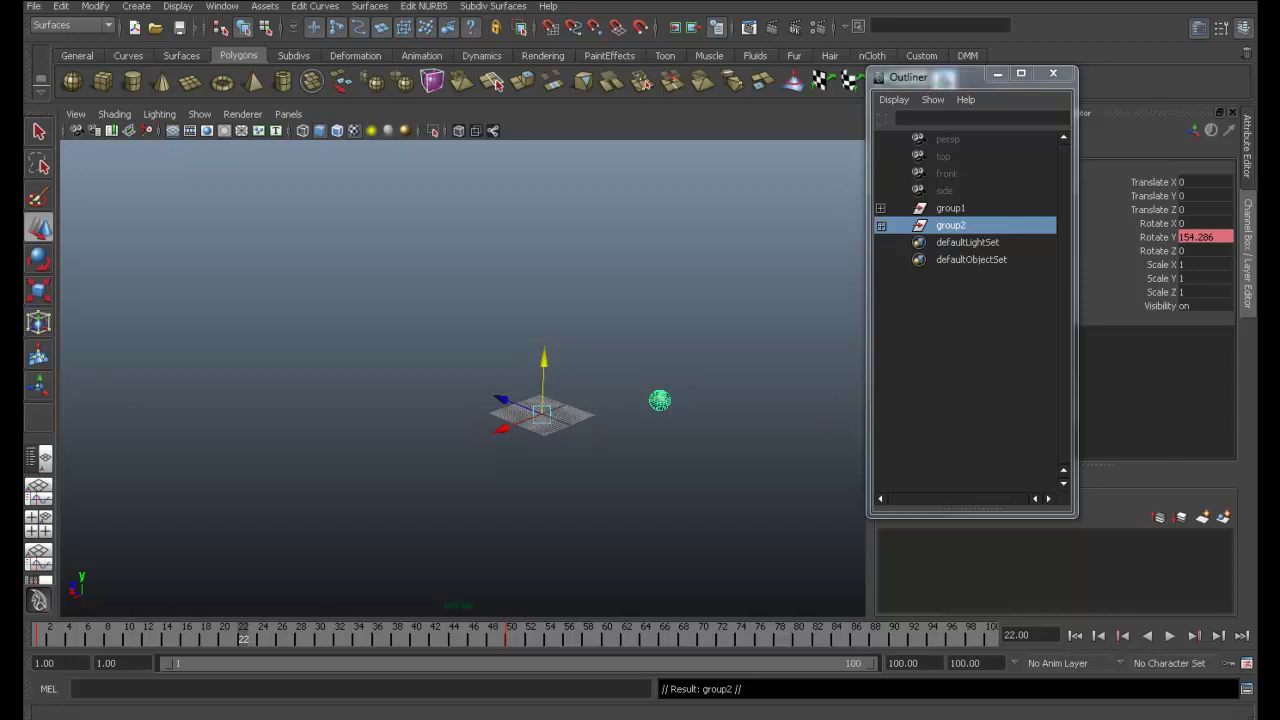
Raise group2 to Translate Y 18.327 and check the playback, stopping at frame 83
drag(544, 378, 546, 328)
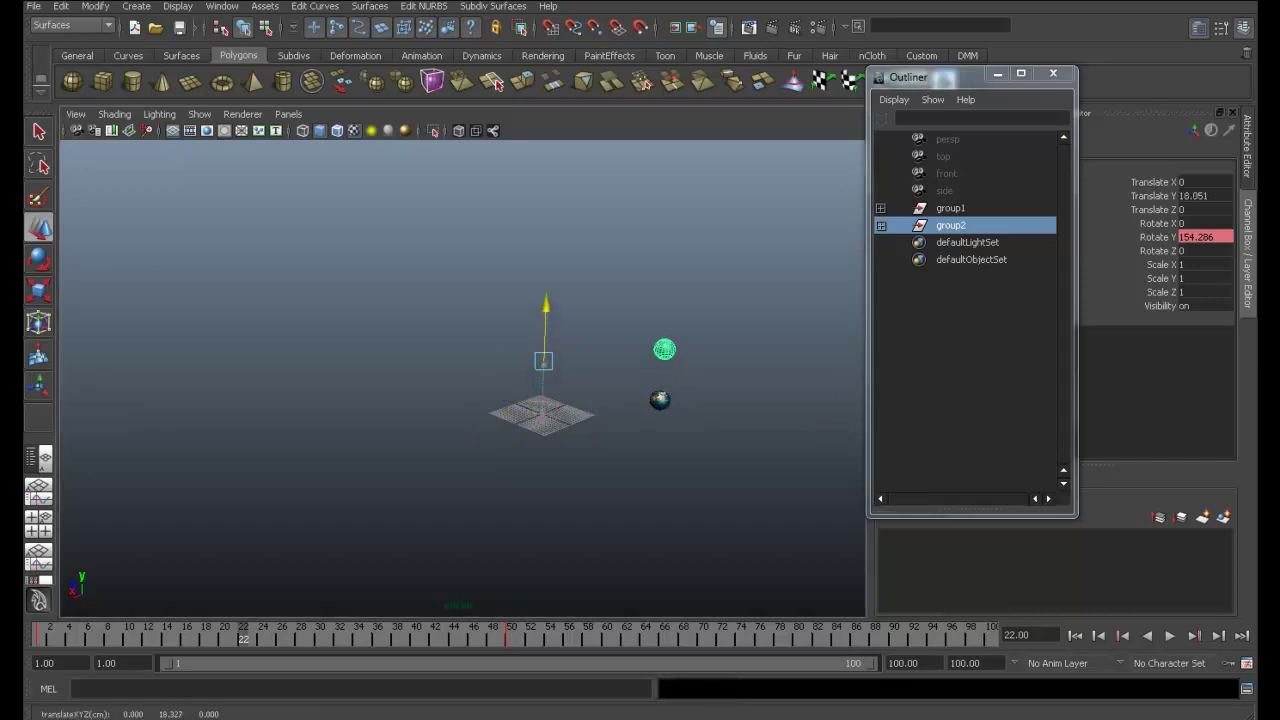
key(alt+v)
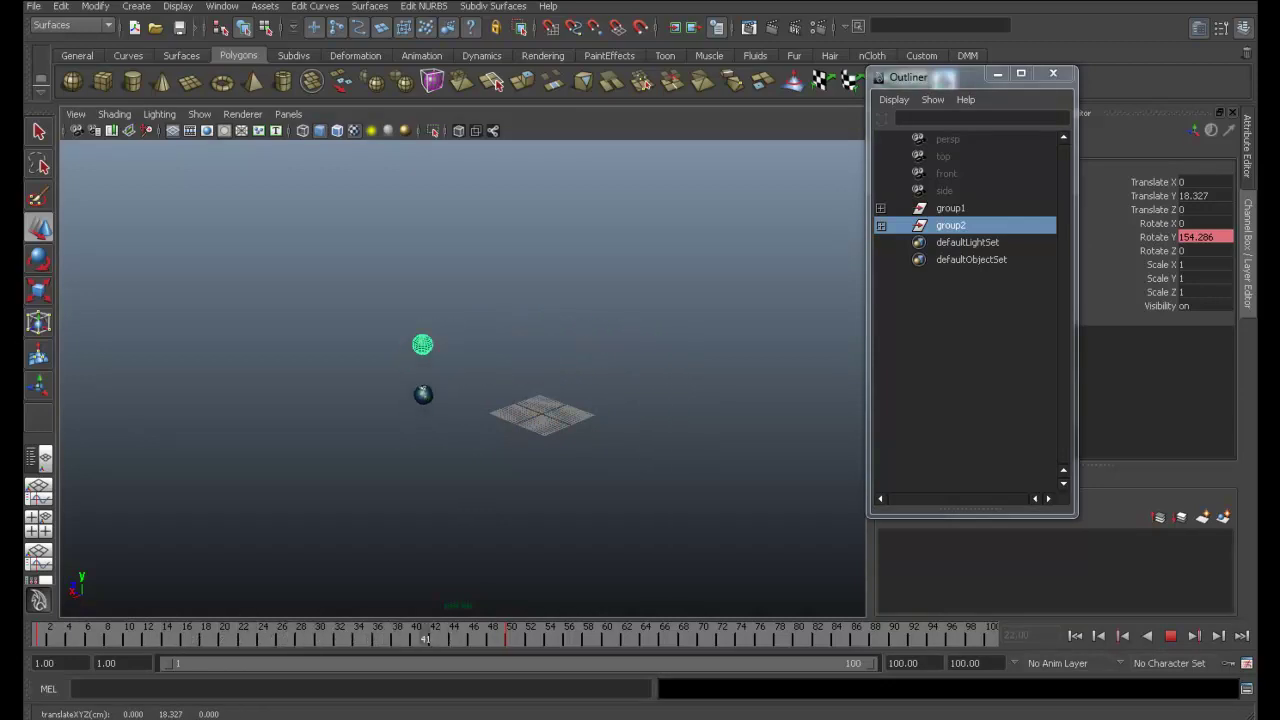
key(alt+v)
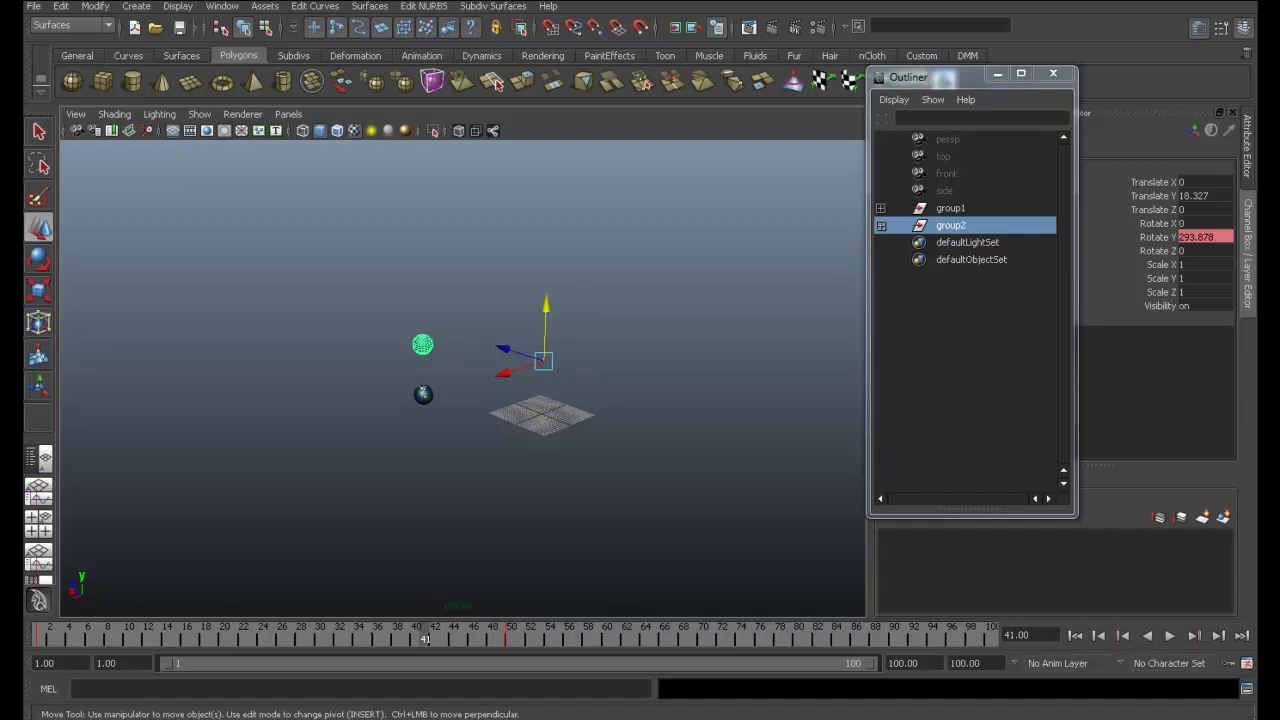
shift+drag(478, 634, 548, 634)
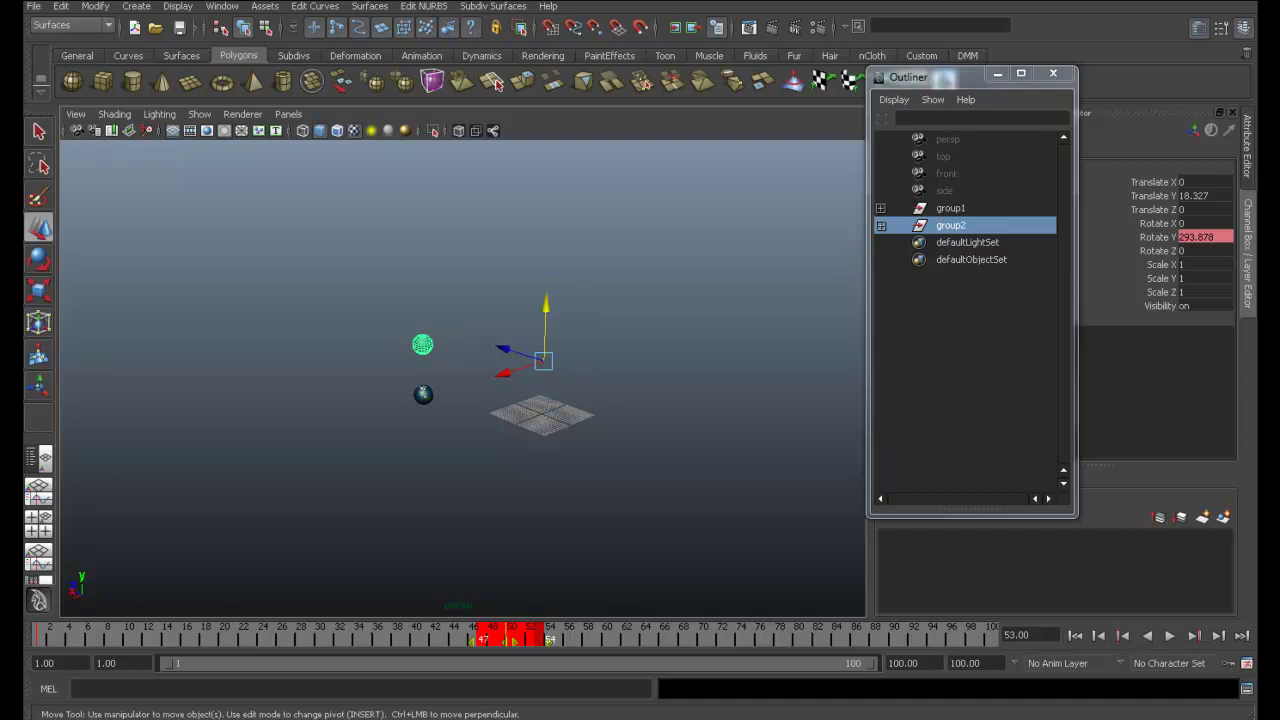
key(alt+v)
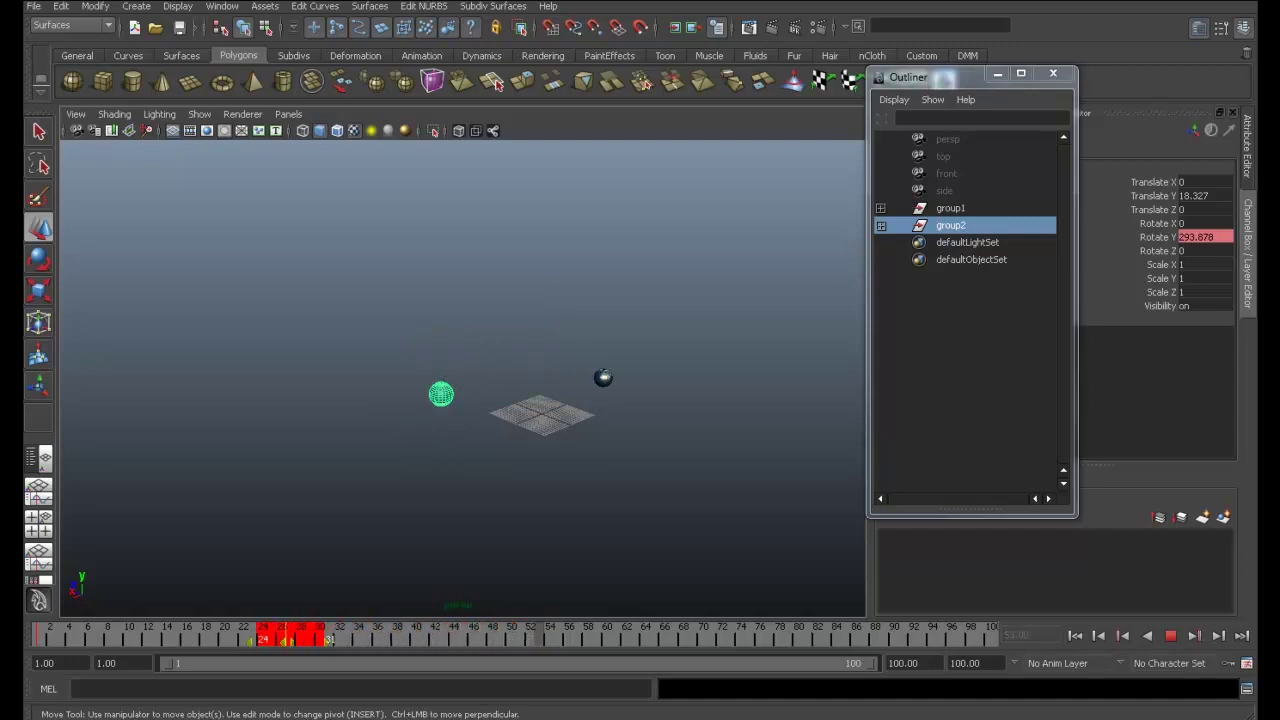
key(alt+v)
key(alt+v)
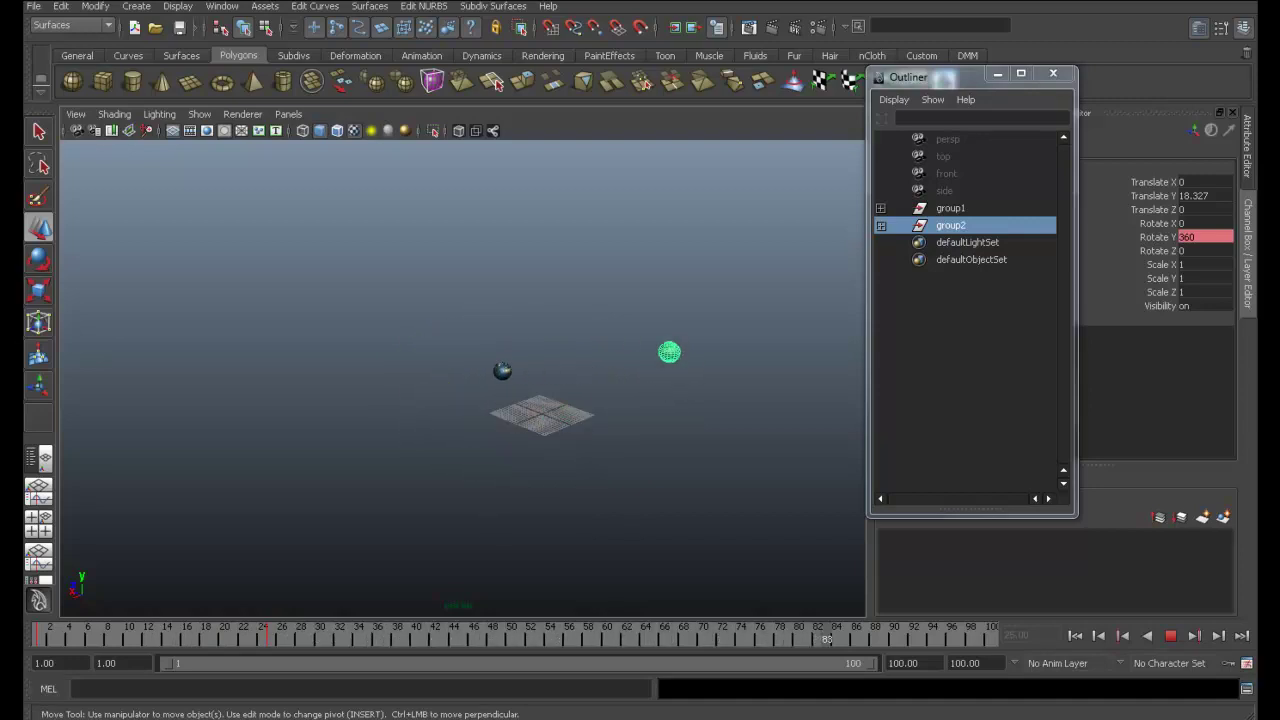
key(alt+v)
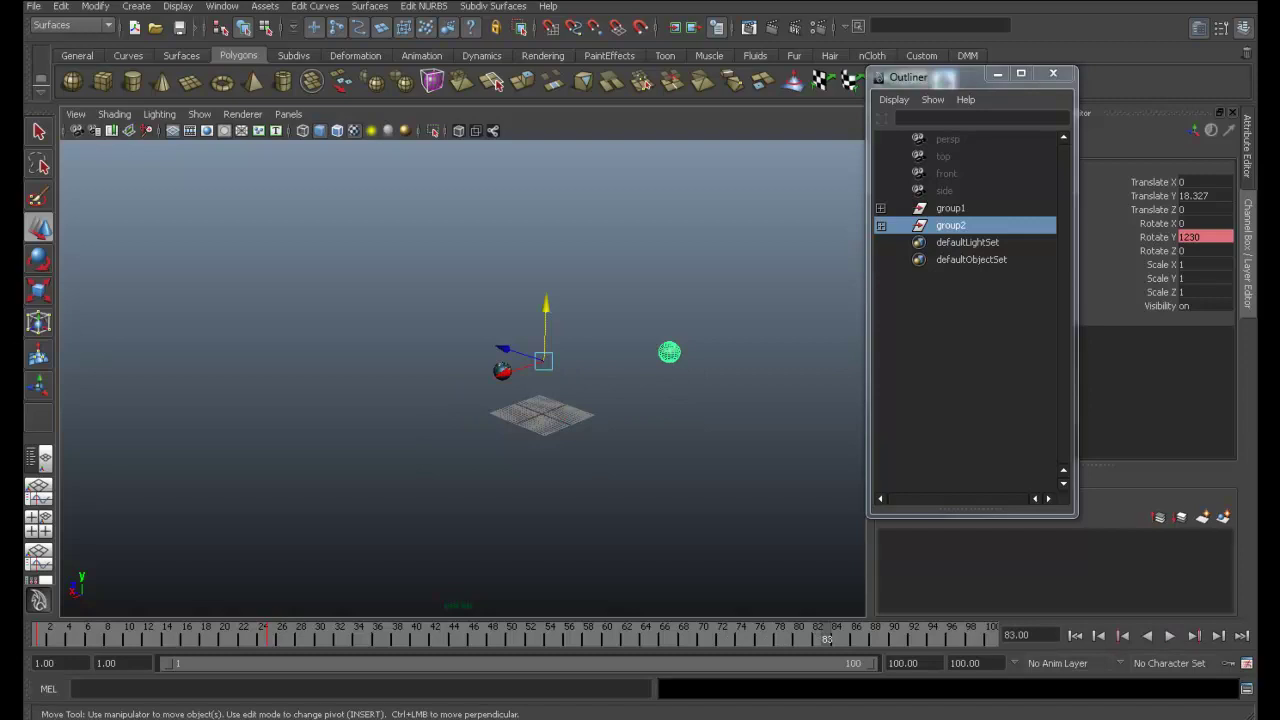
Scale group2's green sphere to 8.263 and play back to frame 55
click(669, 352)
key(r)
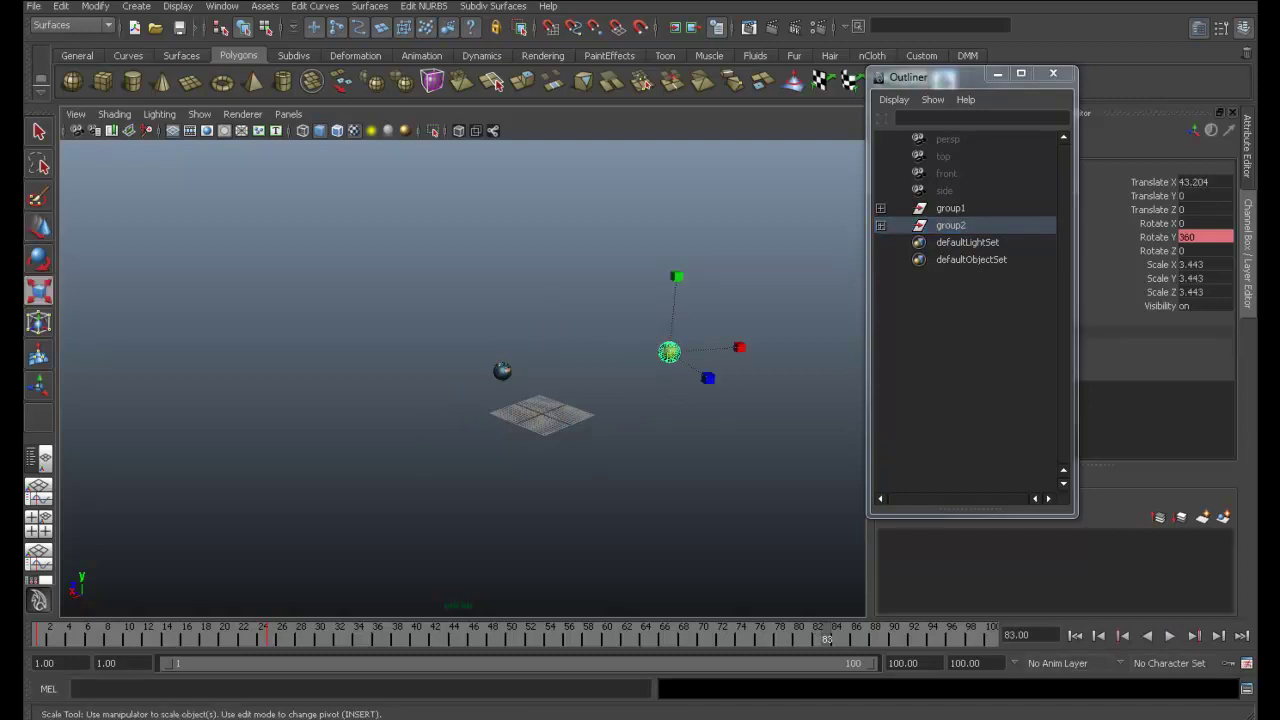
drag(669, 352, 740, 340)
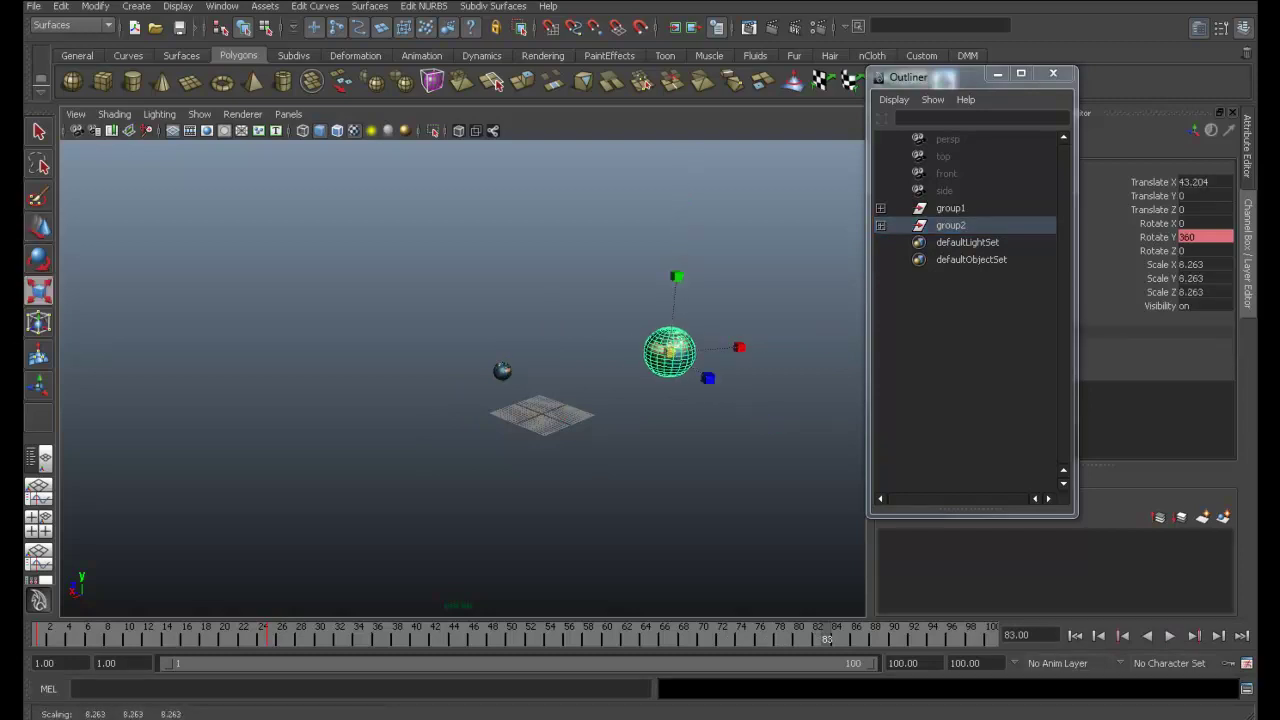
key(alt+v)
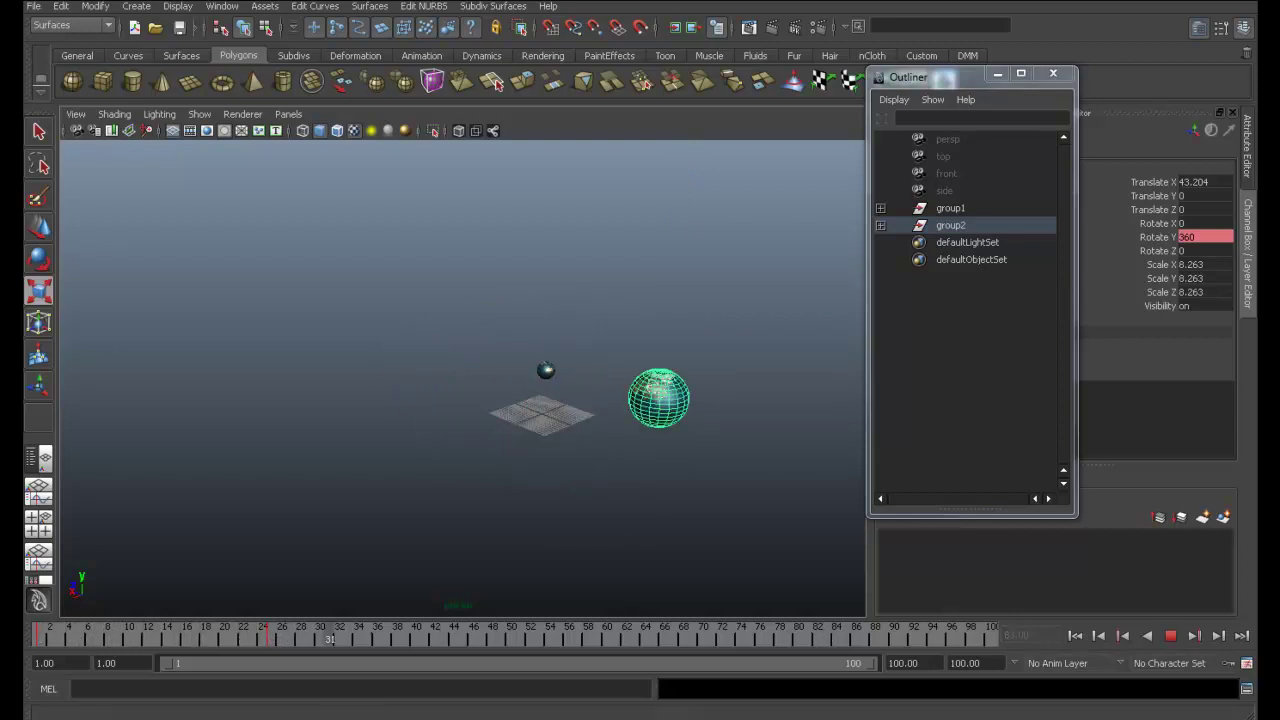
key(alt+v)
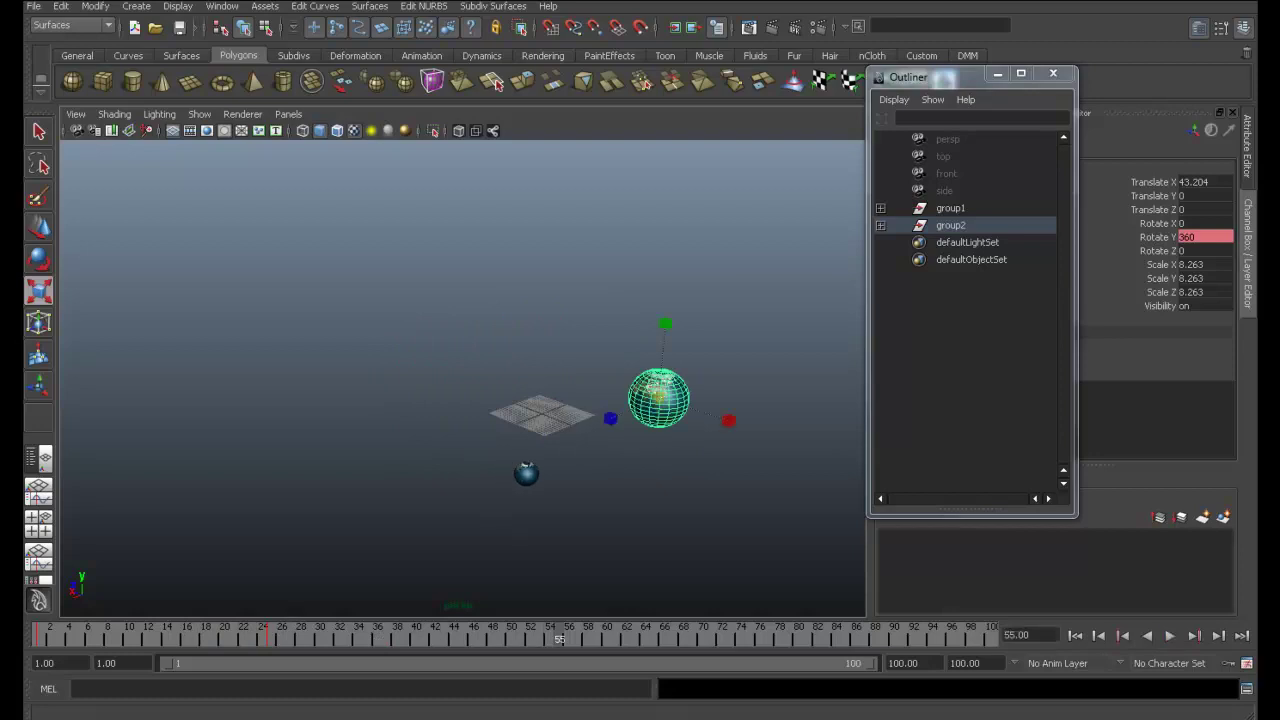
Select both group2 and group1 in the Outliner
click(950, 225)
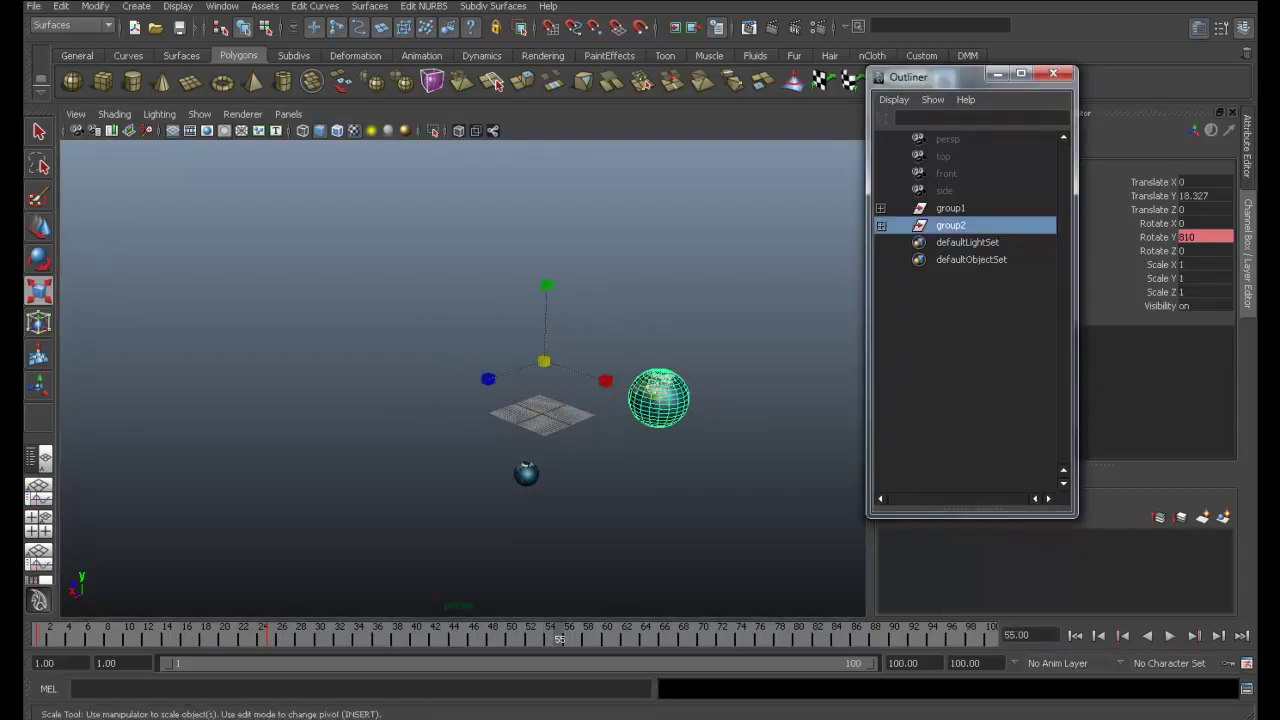
ctrl+click(950, 208)
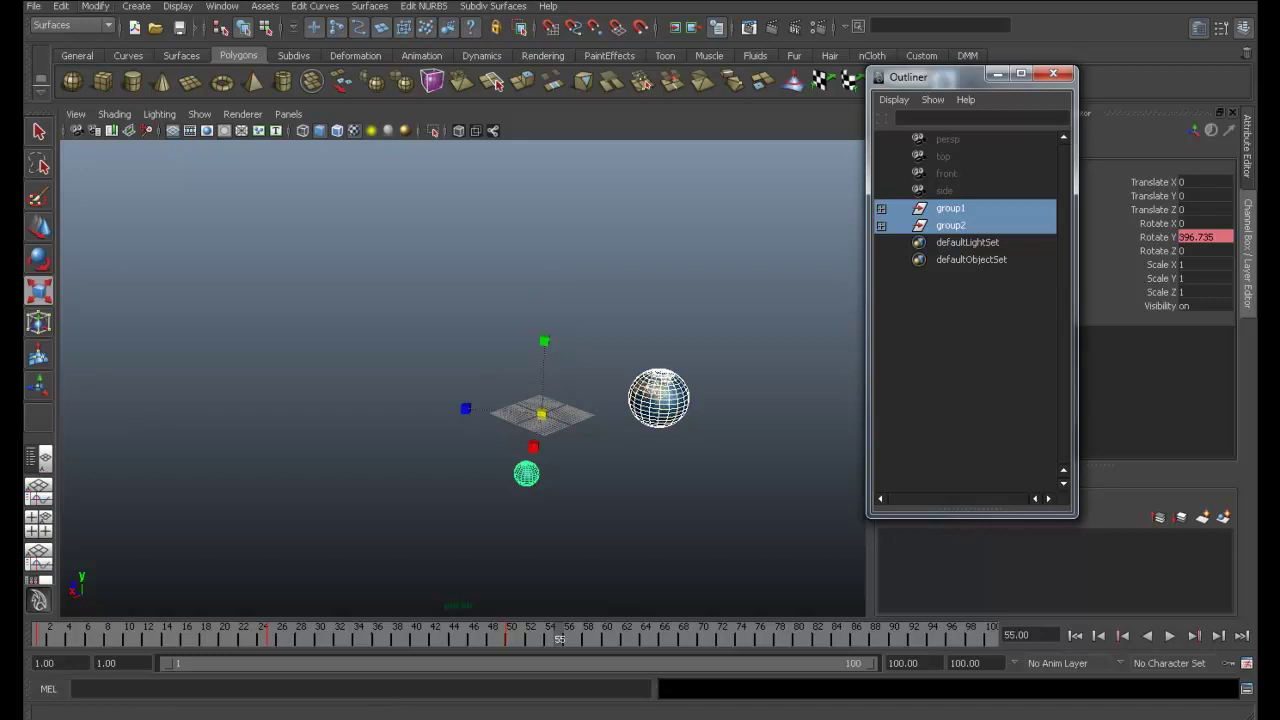
click(61, 6)
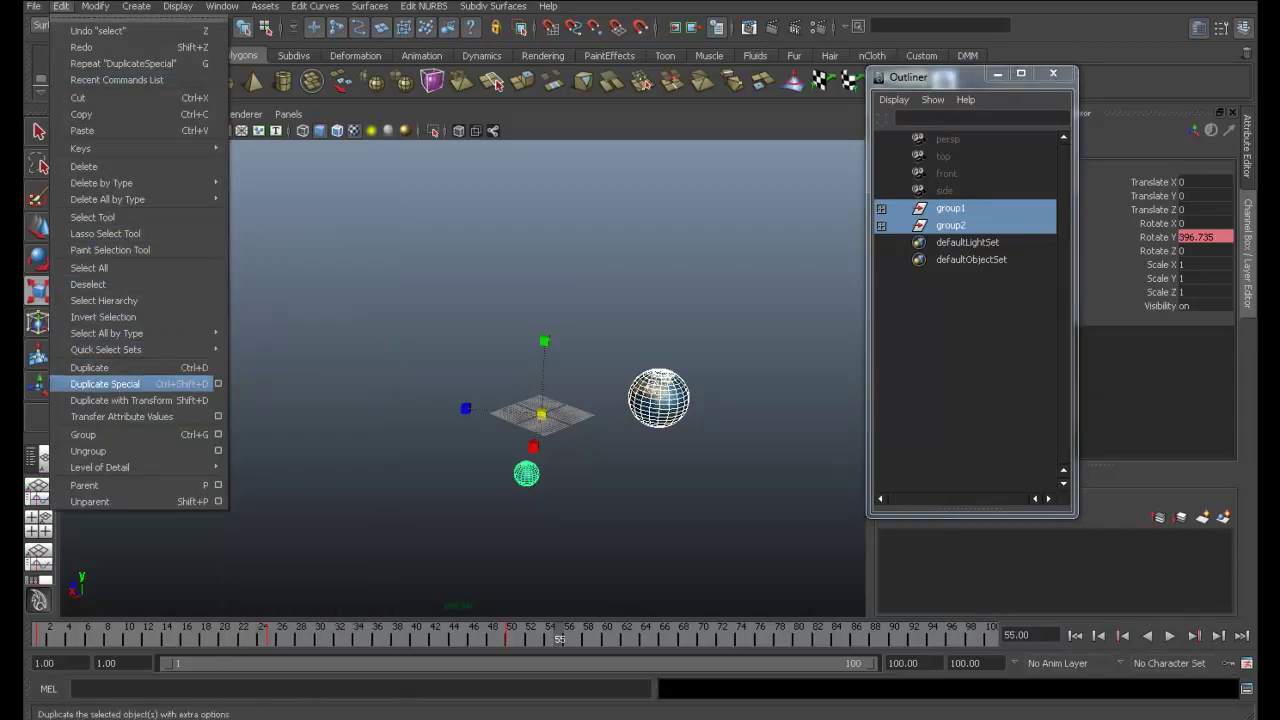
Duplicate both groups as group3 and group4 and raise the copies upward
click(218, 384)
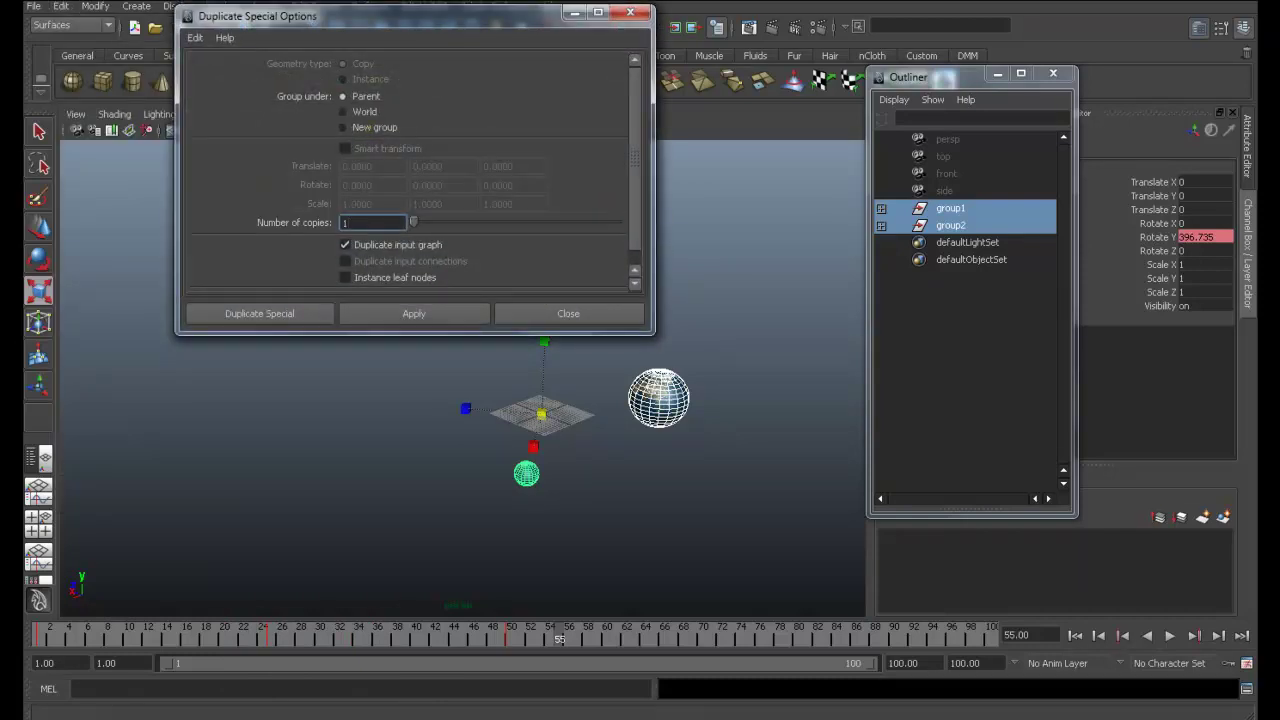
click(413, 313)
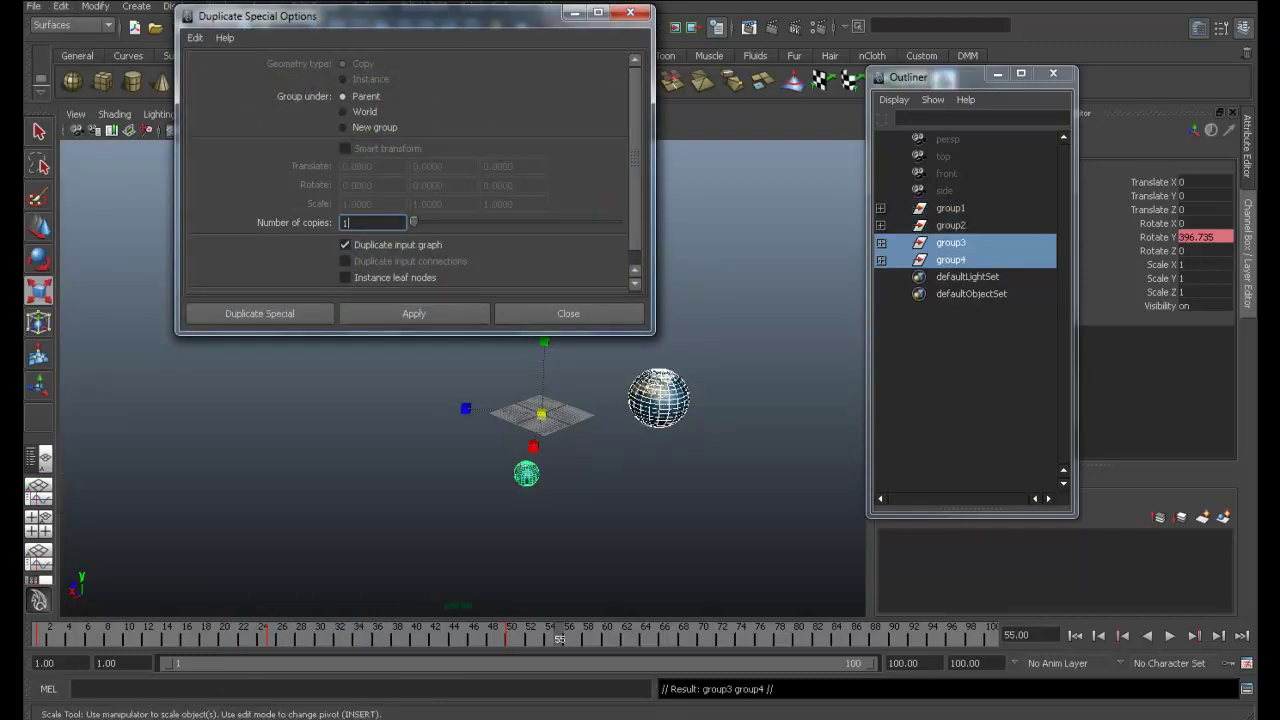
click(575, 12)
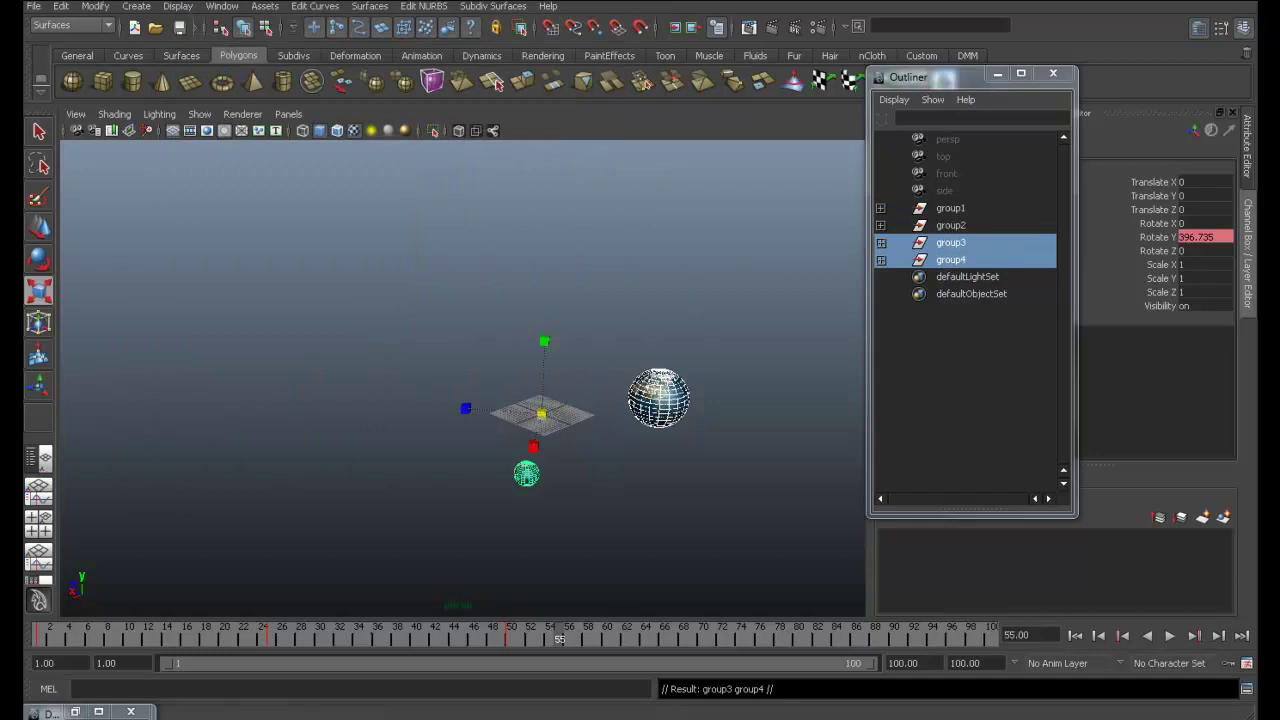
key(w)
drag(544, 368, 546, 299)
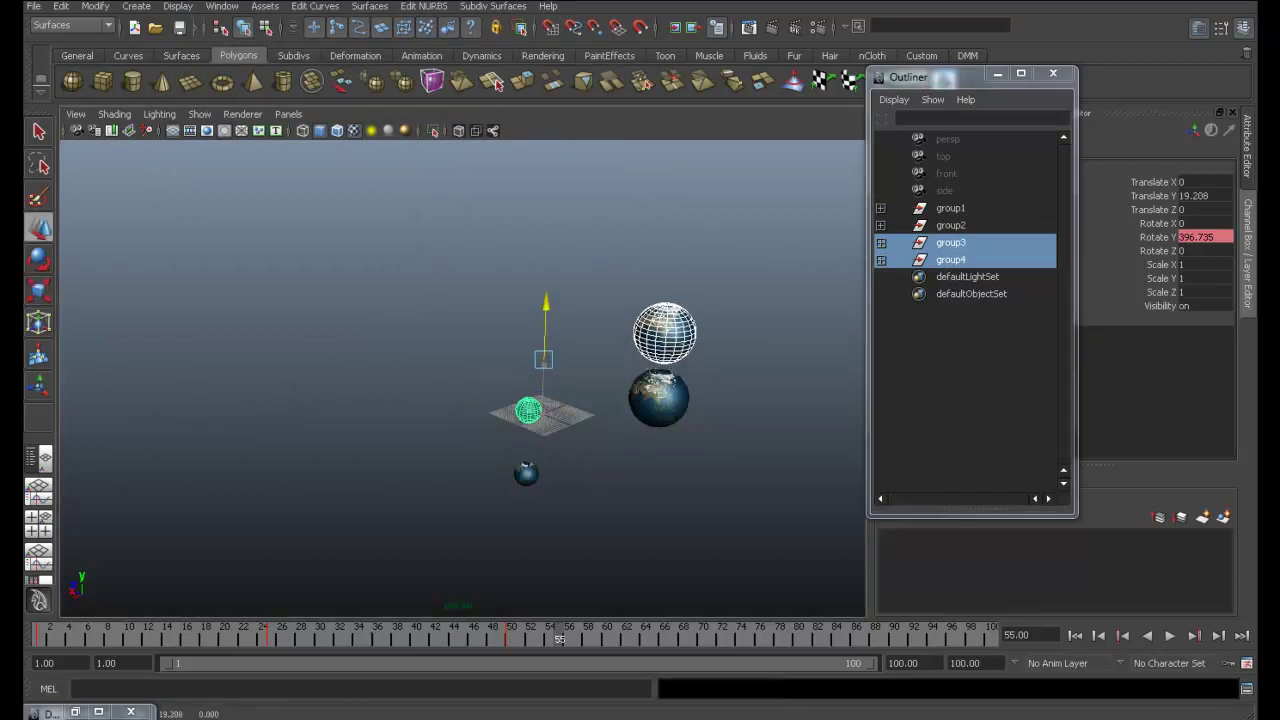
Enlarge group4's sphere, lift it to Translate Y 19.974 and slide it along depth
click(950, 259)
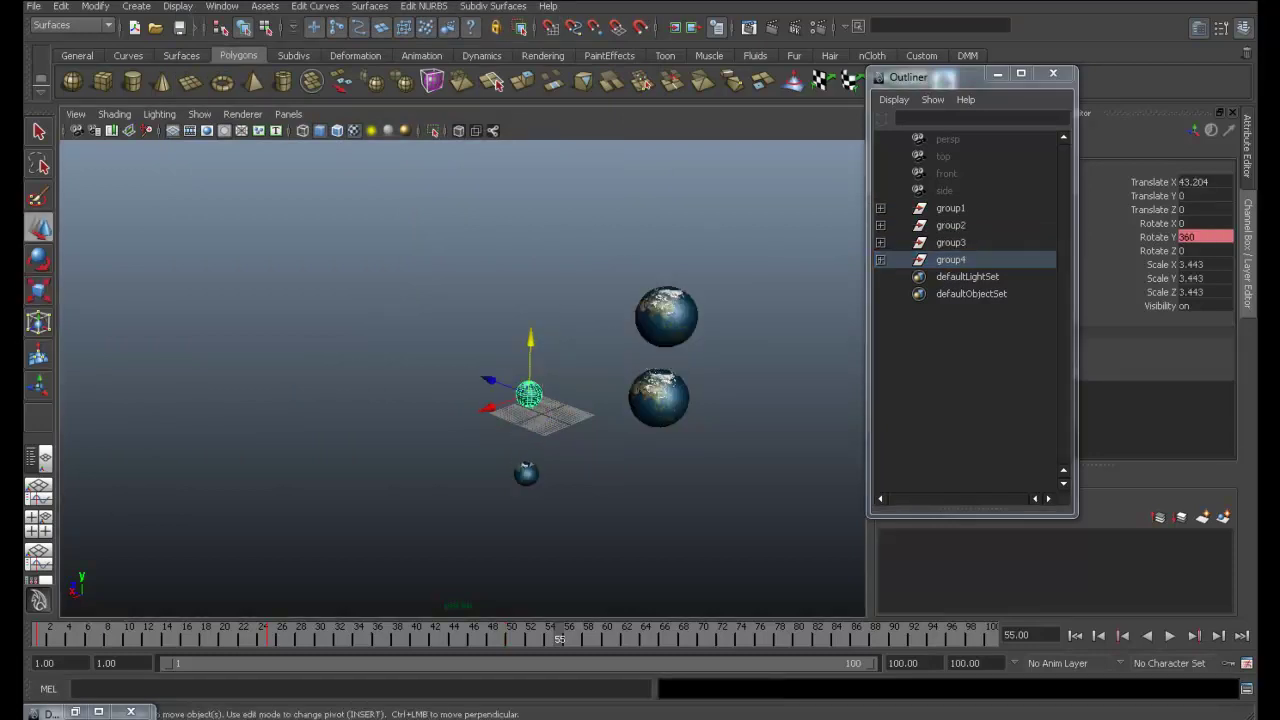
key(r)
mouse_move(529, 397)
mouse_down()
mouse_move(600, 395)
mouse_move(500, 380)
mouse_up()
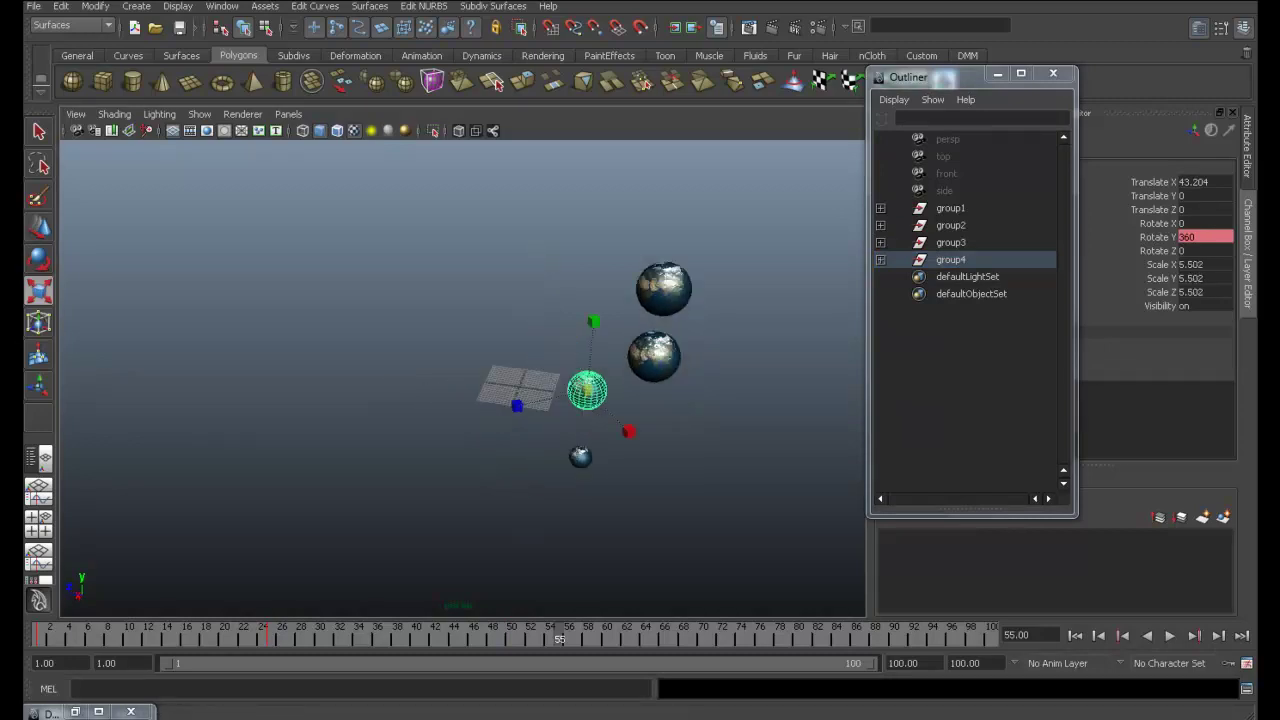
key(w)
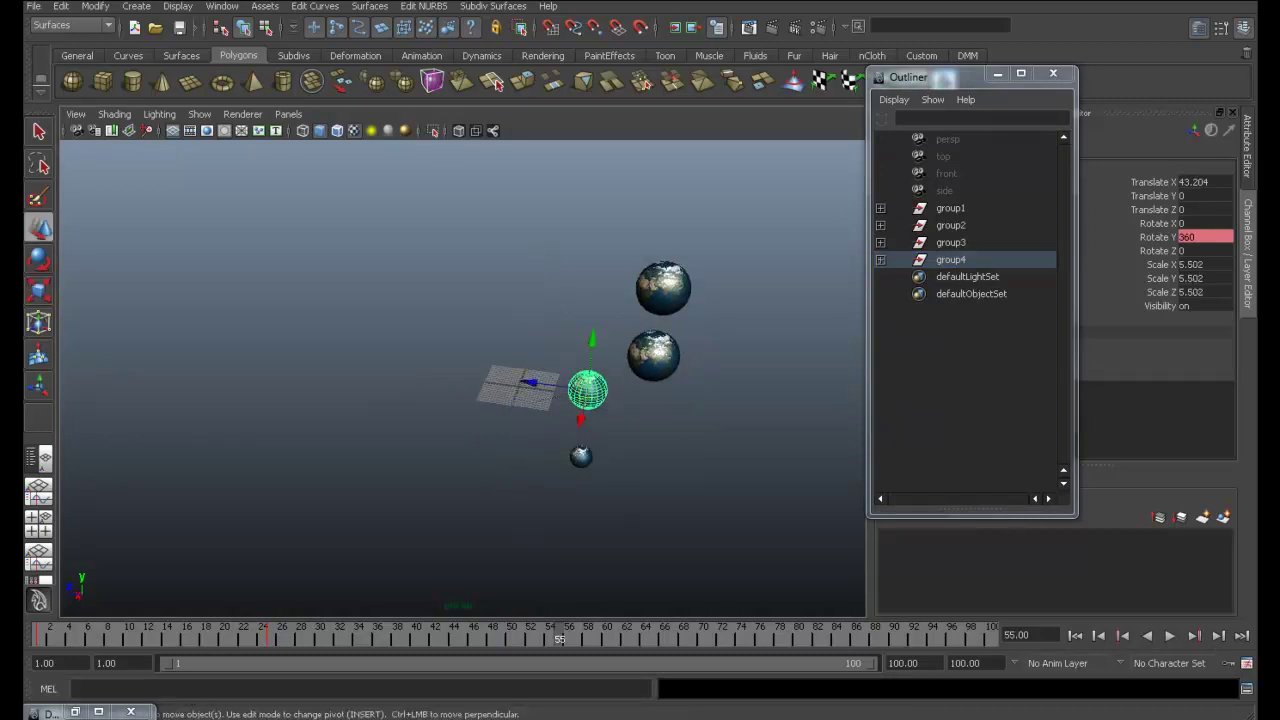
alt+drag(500, 380, 530, 370)
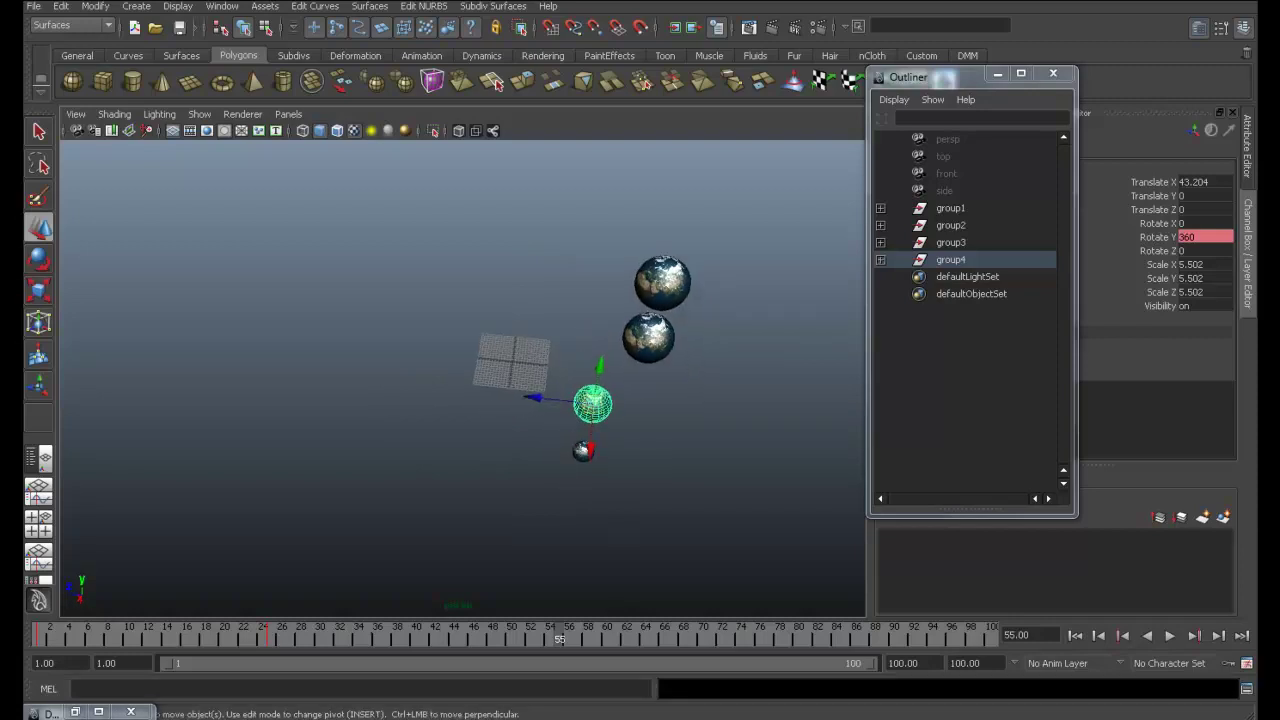
key(e)
alt+drag(590, 400, 560, 390)
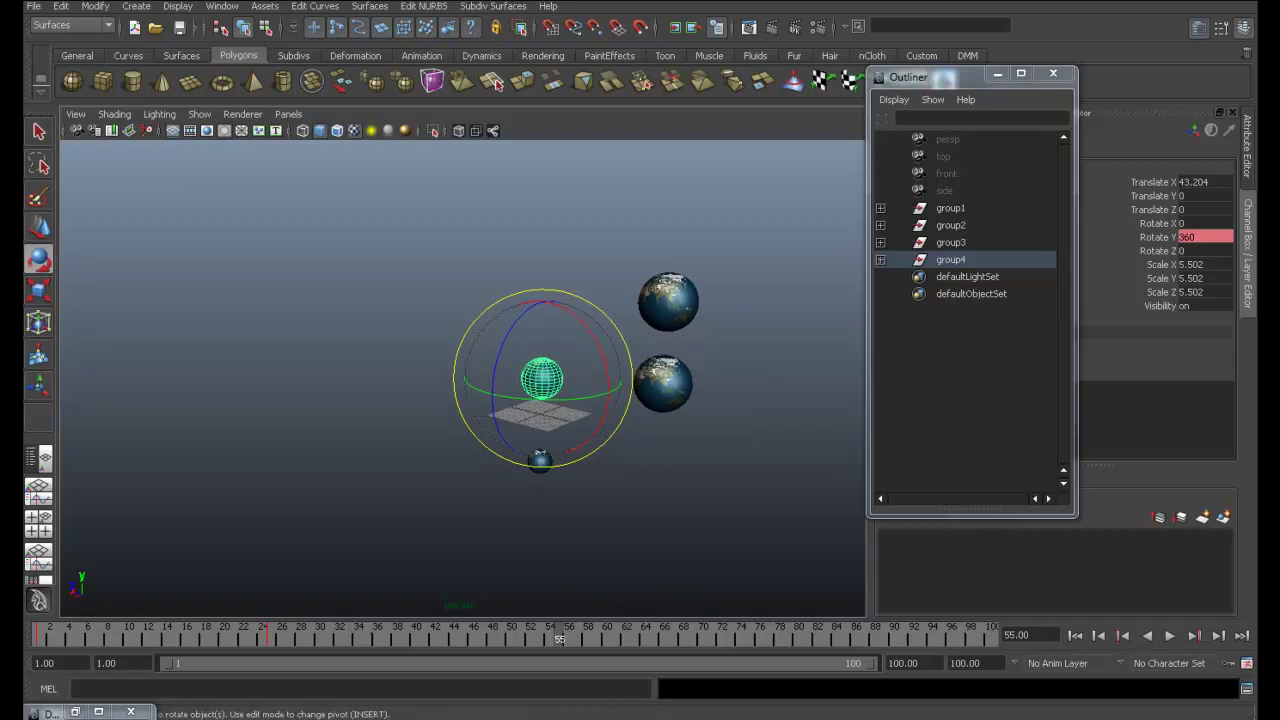
key(w)
drag(553, 318, 557, 250)
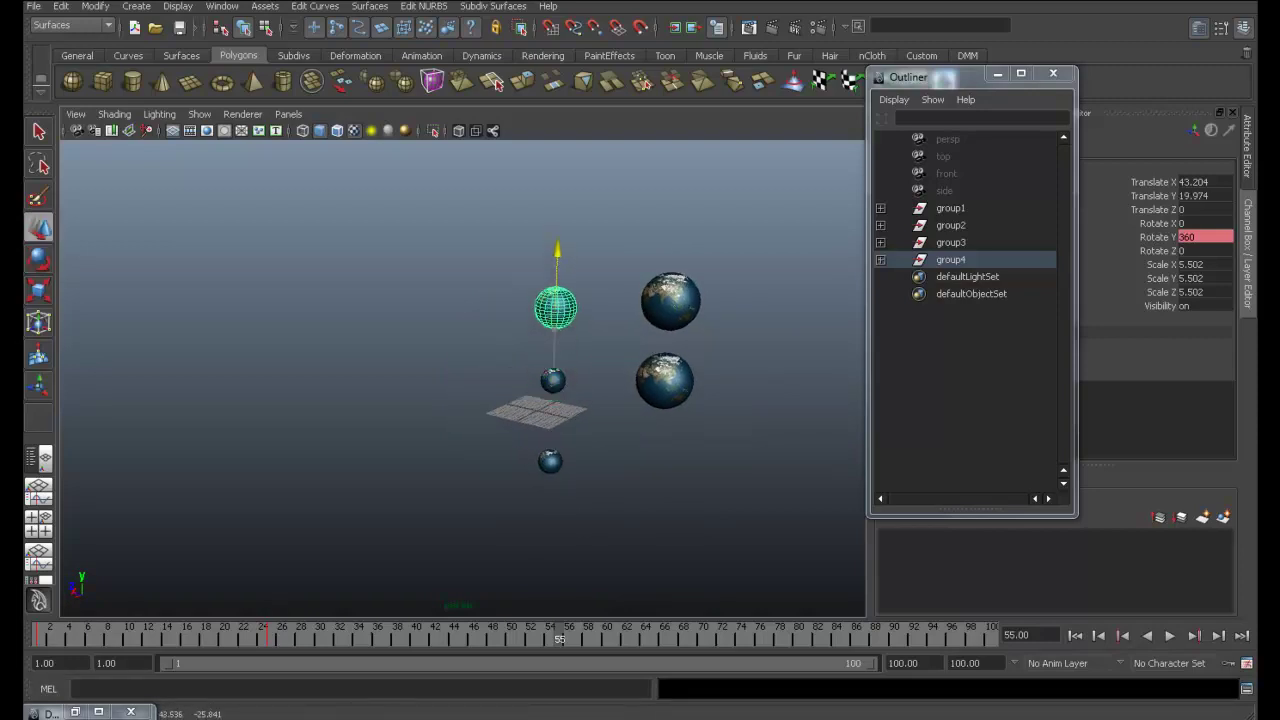
mouse_move(560, 400)
alt+mouse_down()
mouse_move(520, 400)
mouse_move(575, 395)
alt+mouse_up()
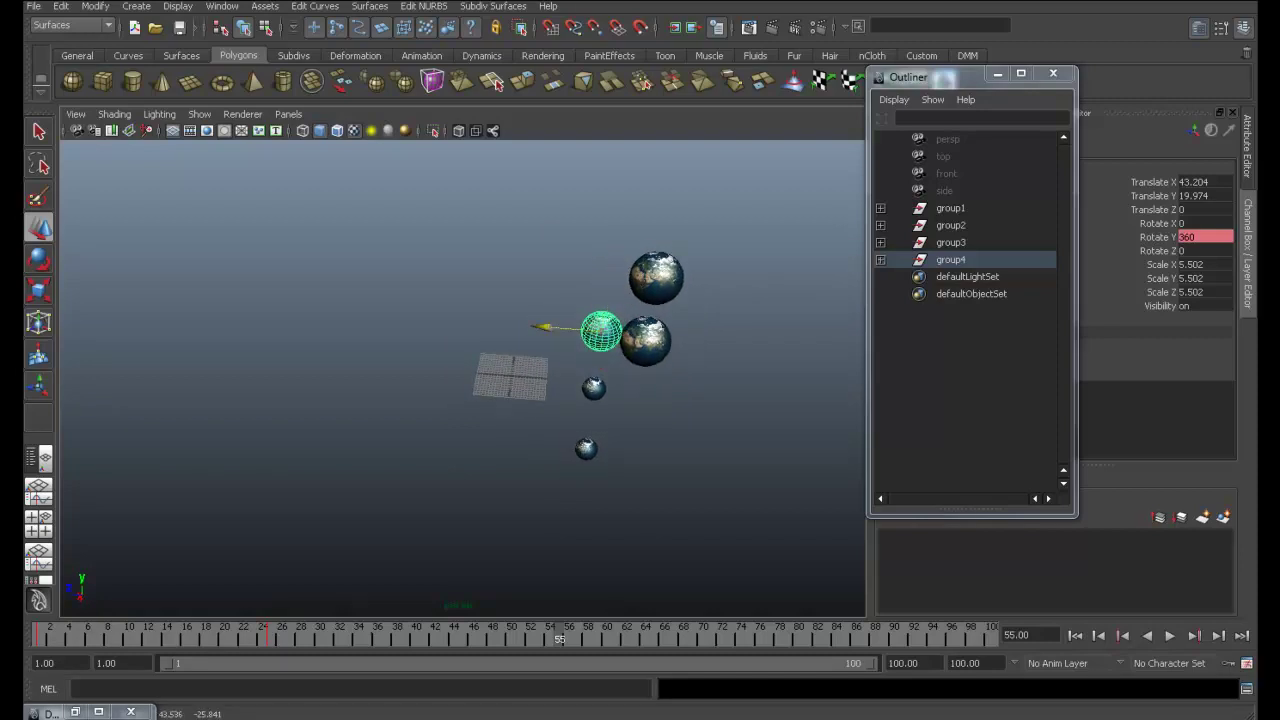
drag(540, 327, 705, 339)
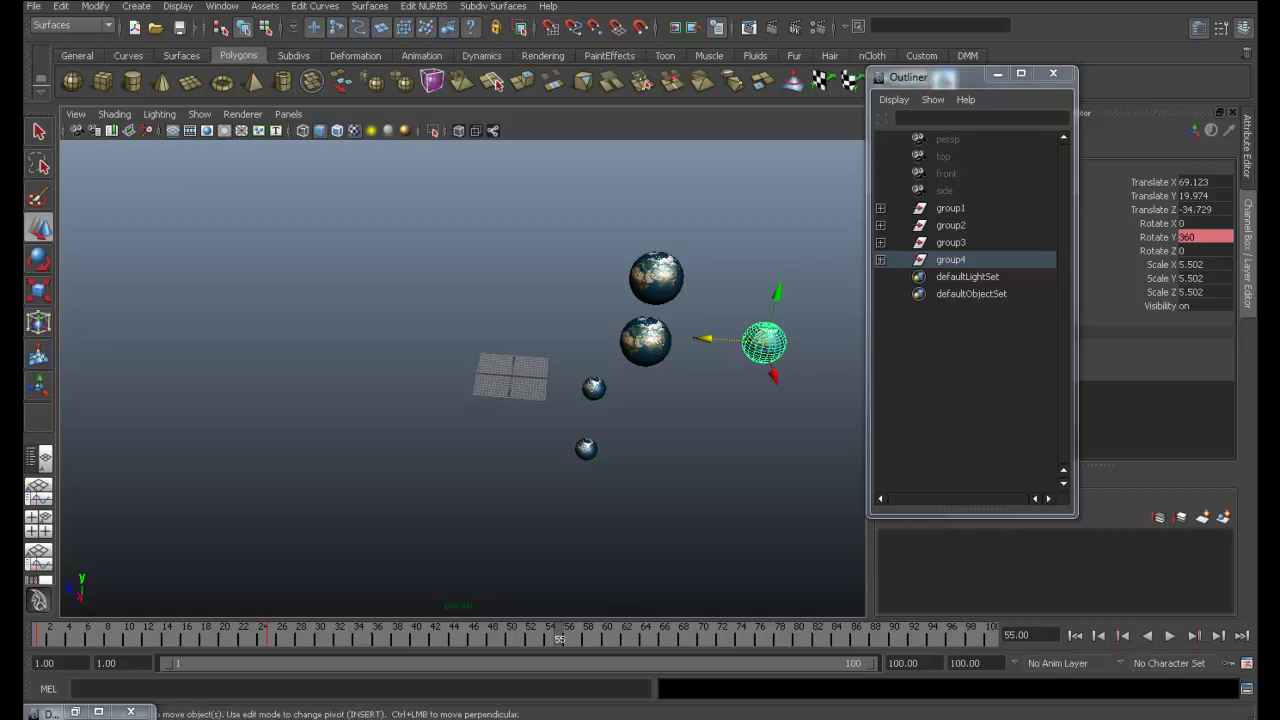
Move group2's sphere far left, group3's sphere up, and the small sphere down-left
click(950, 259)
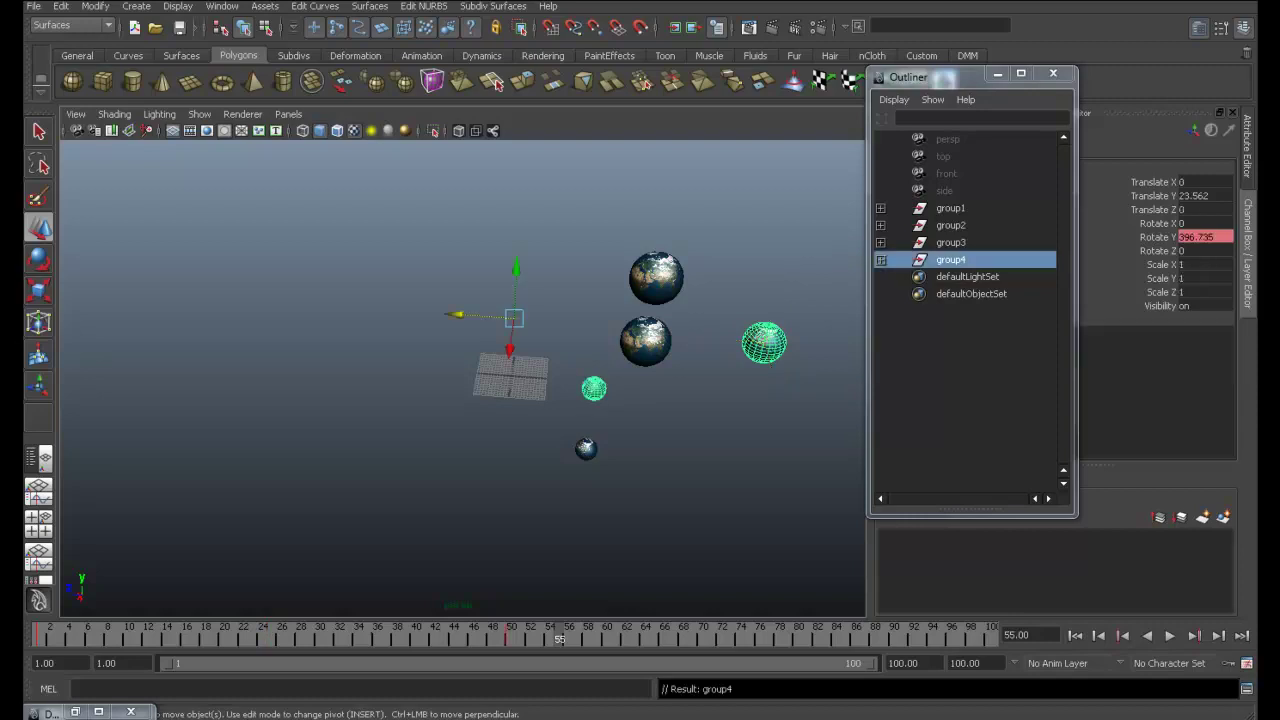
click(645, 340)
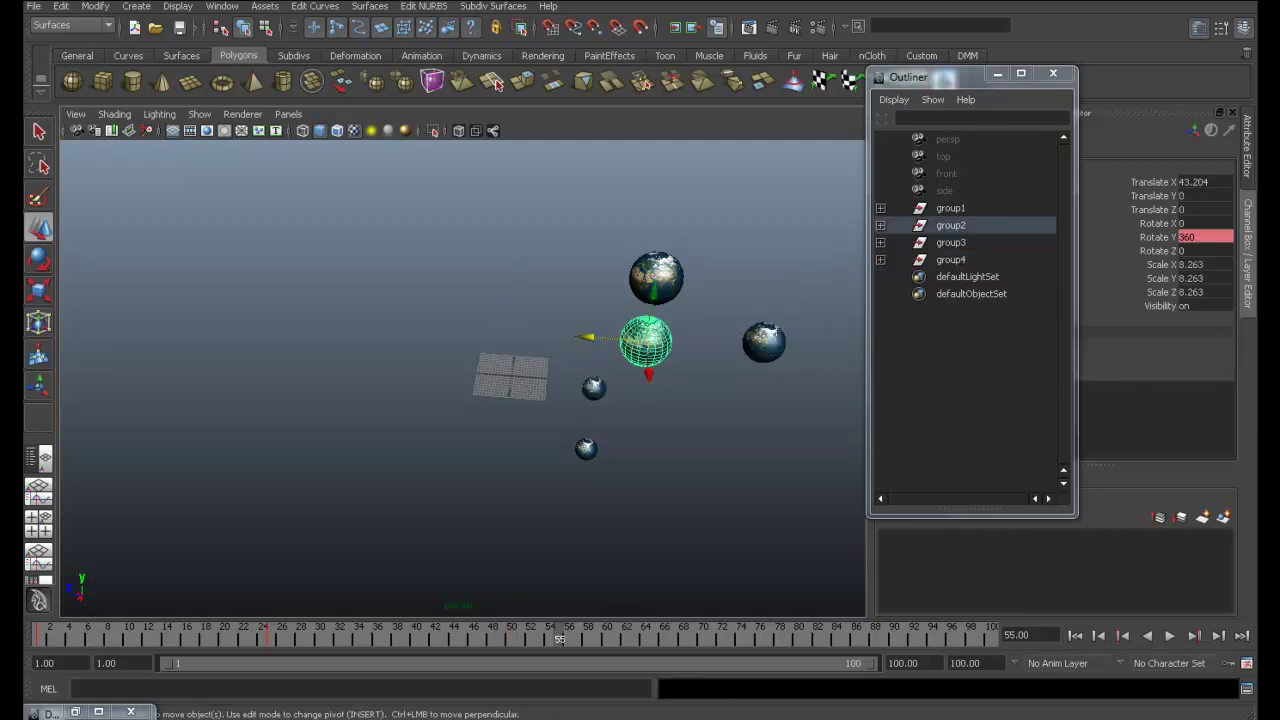
drag(588, 336, 265, 314)
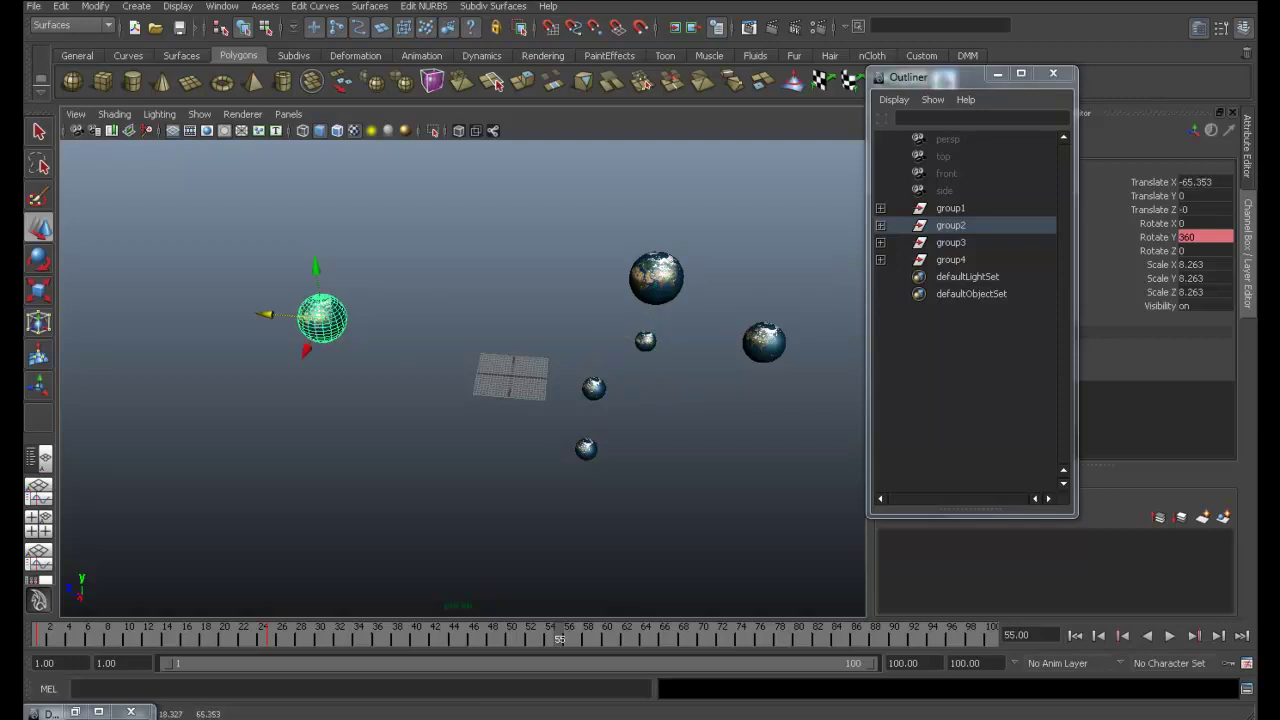
click(950, 242)
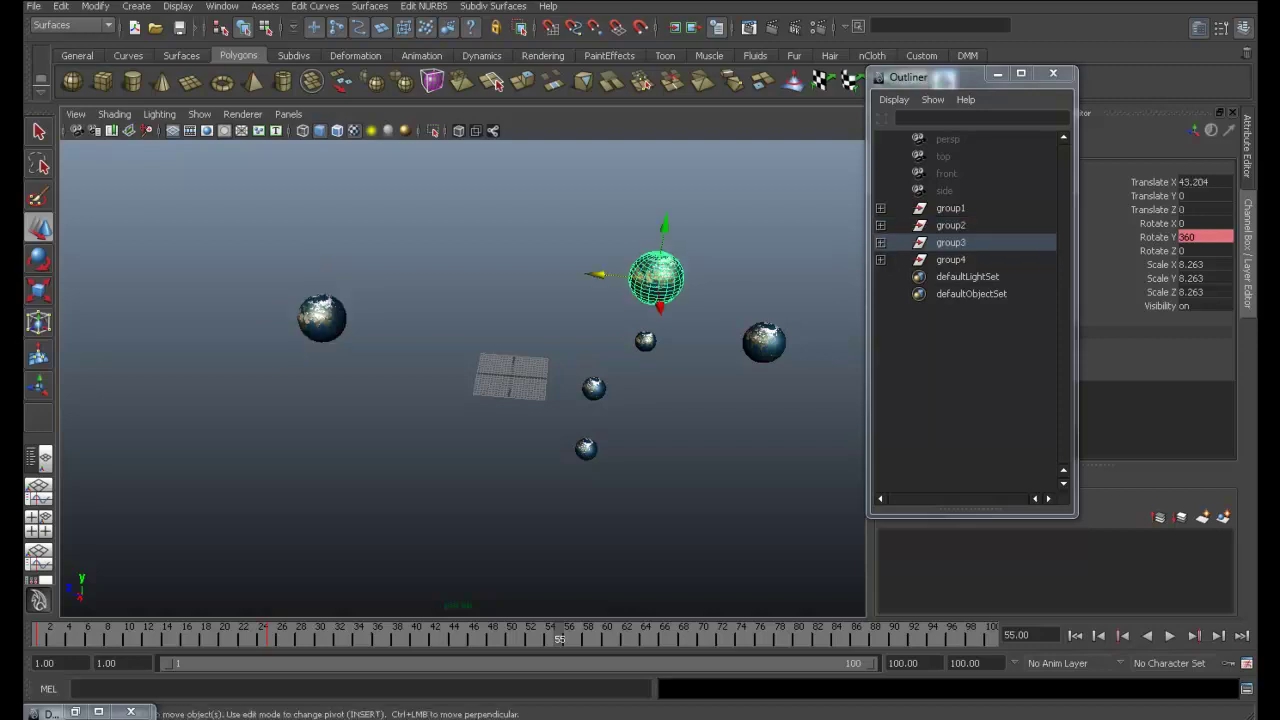
mouse_move(656, 280)
mouse_down()
mouse_move(673, 200)
mouse_move(620, 198)
mouse_up()
click(950, 225)
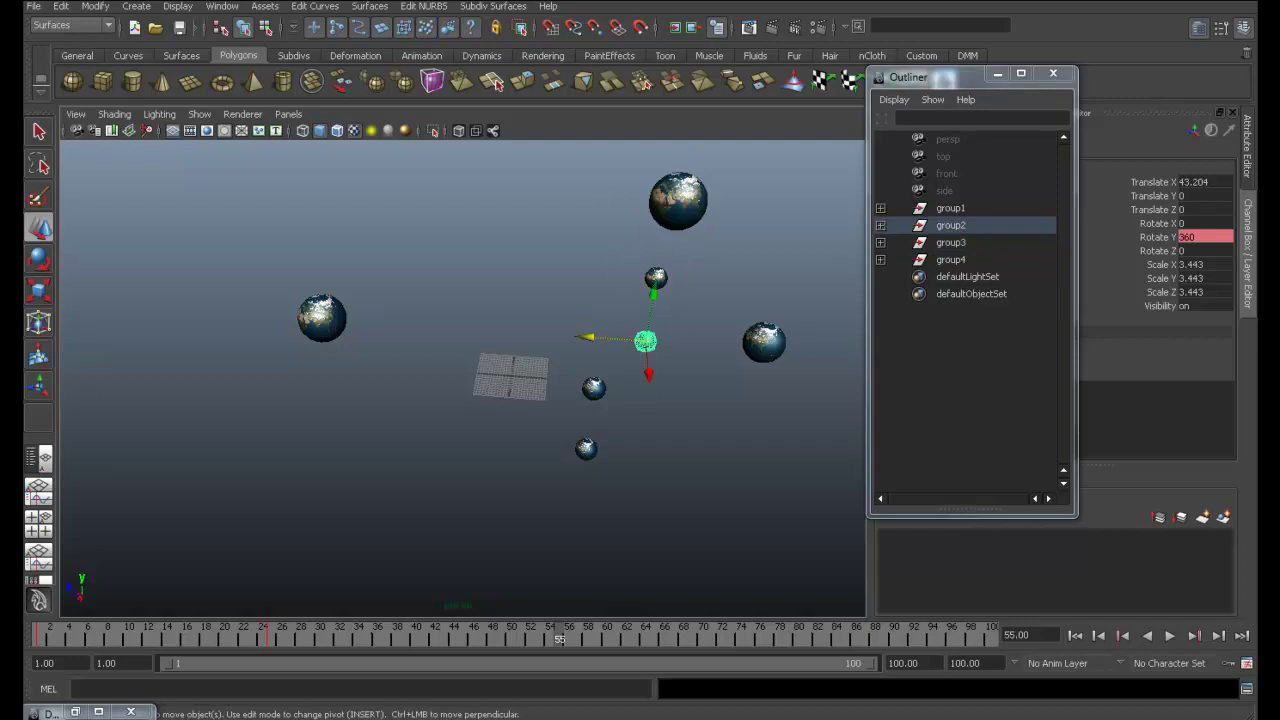
drag(653, 288, 646, 330)
drag(580, 378, 513, 373)
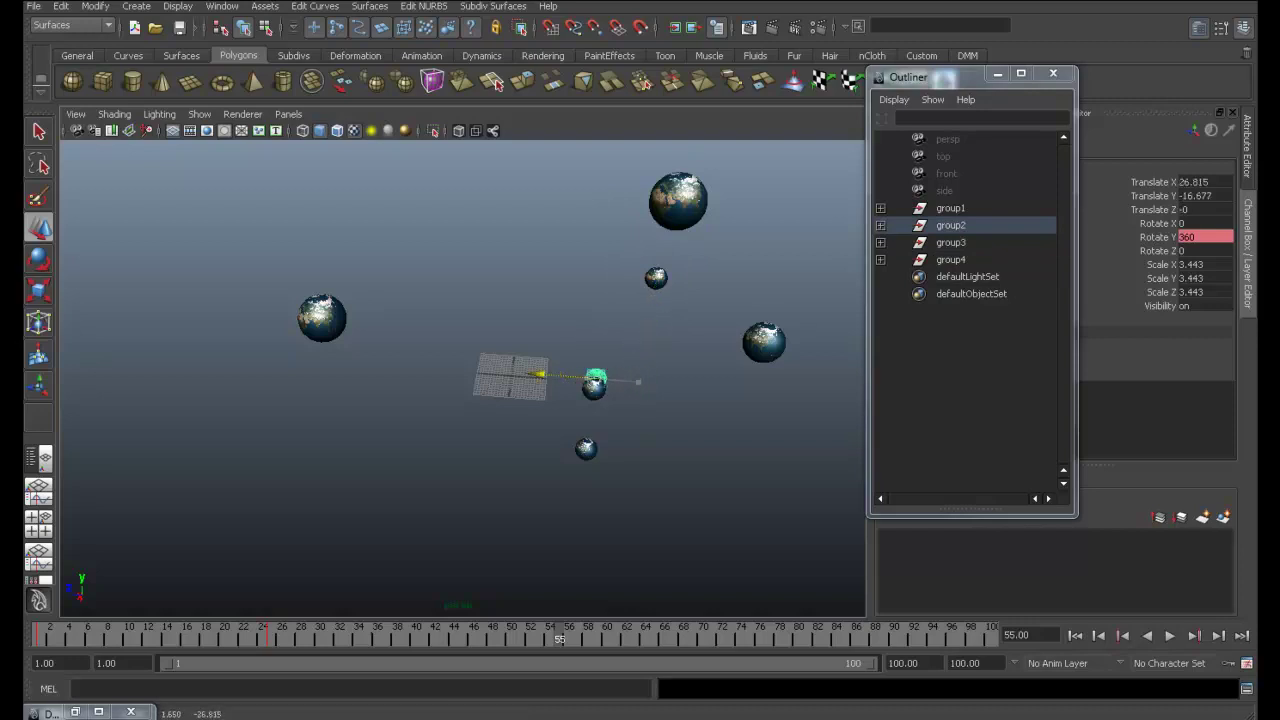
Shift group1's sphere along its depth axis and play the orbit animation
click(950, 207)
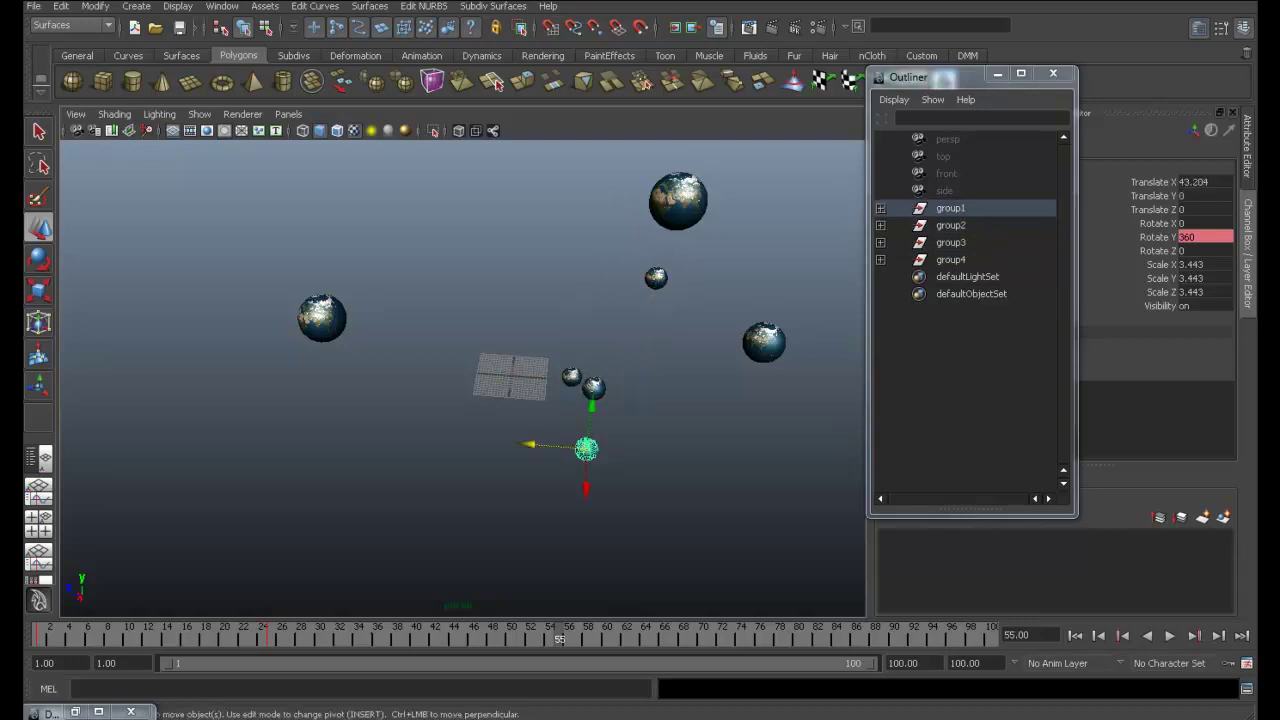
alt+drag(500, 300, 540, 300)
mouse_move(610, 458)
mouse_down()
mouse_move(599, 437)
mouse_move(563, 440)
mouse_move(593, 525)
mouse_up()
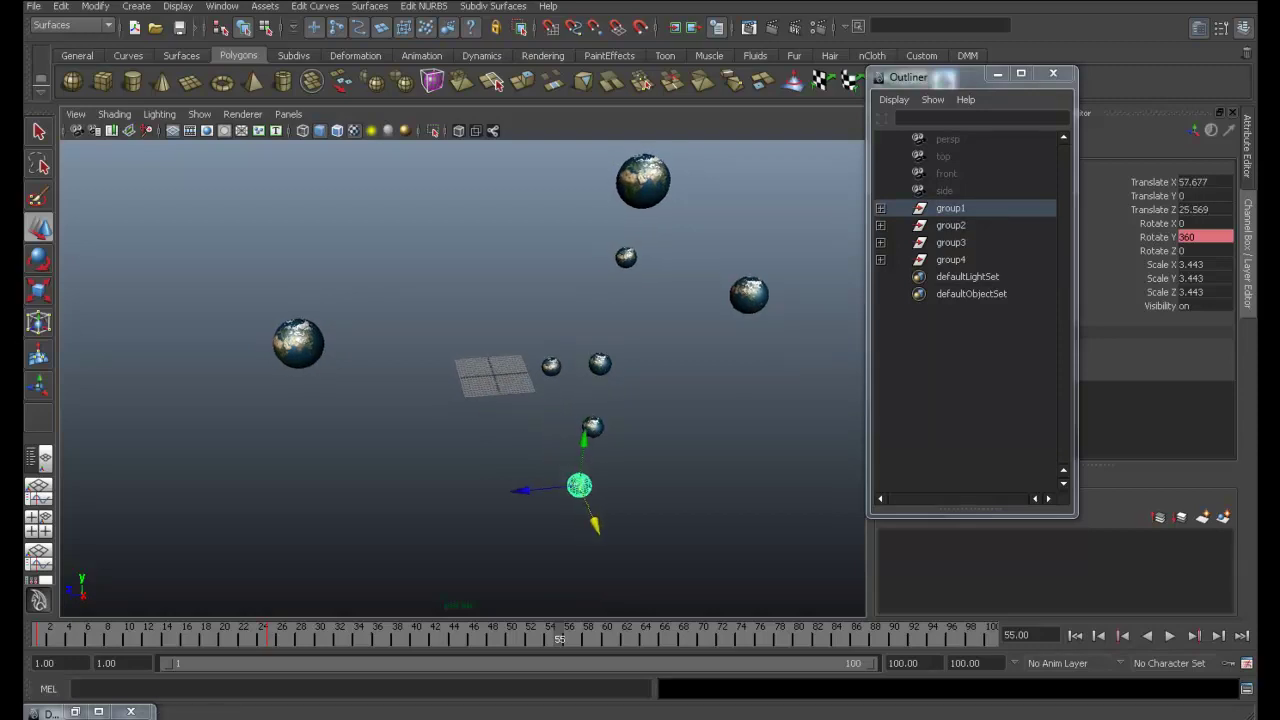
key(alt+v)
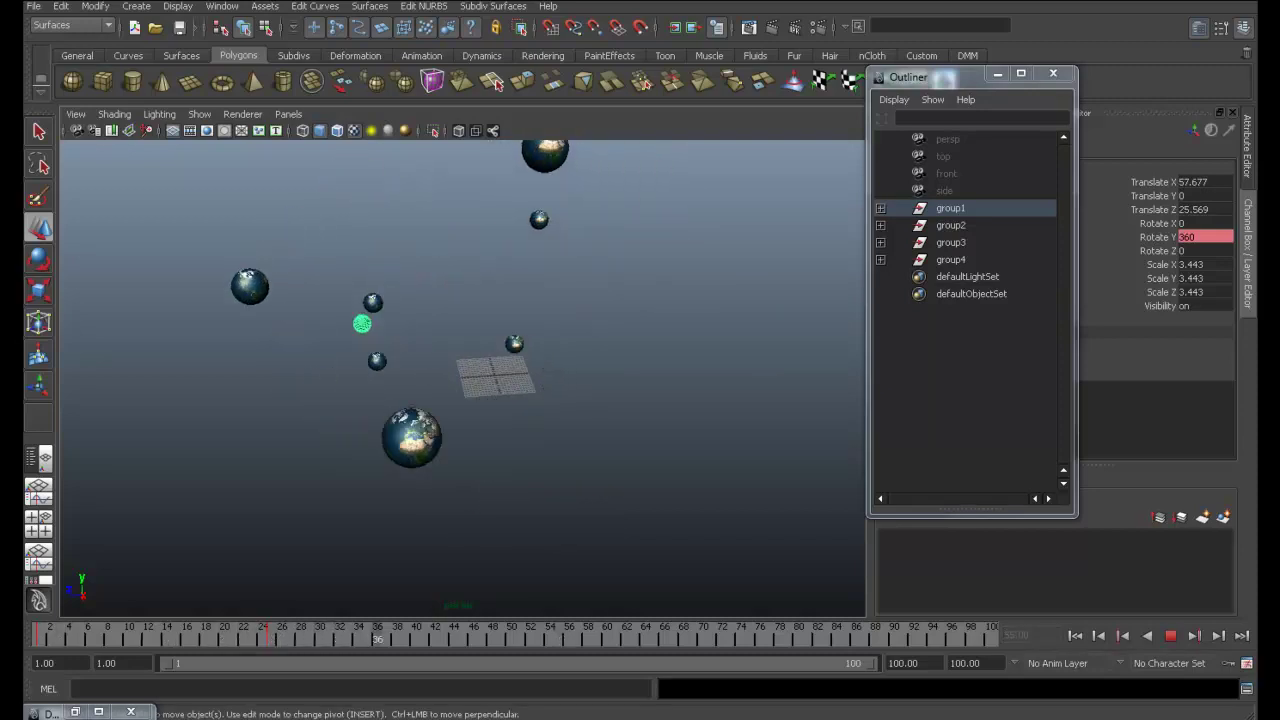
Scrub and replay the timeline to check the group1 and group4 orbits, stopping at frame 37
key(alt+v)
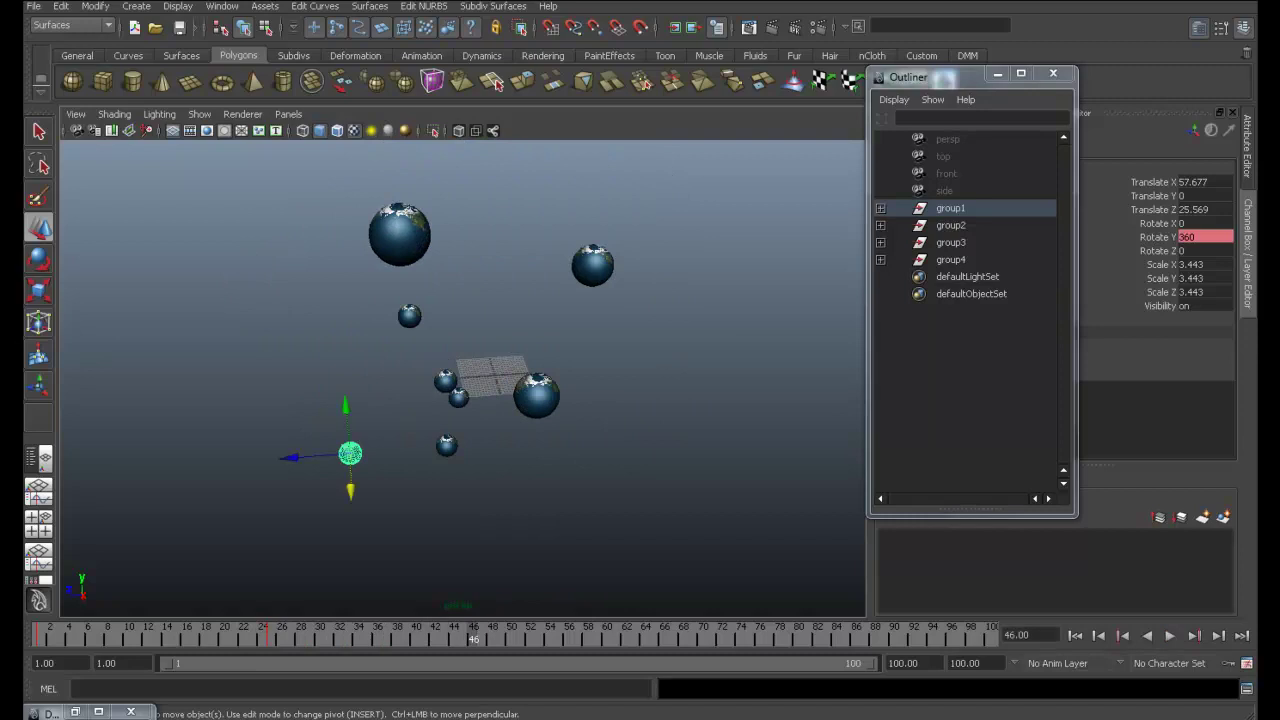
shift+drag(302, 635, 222, 635)
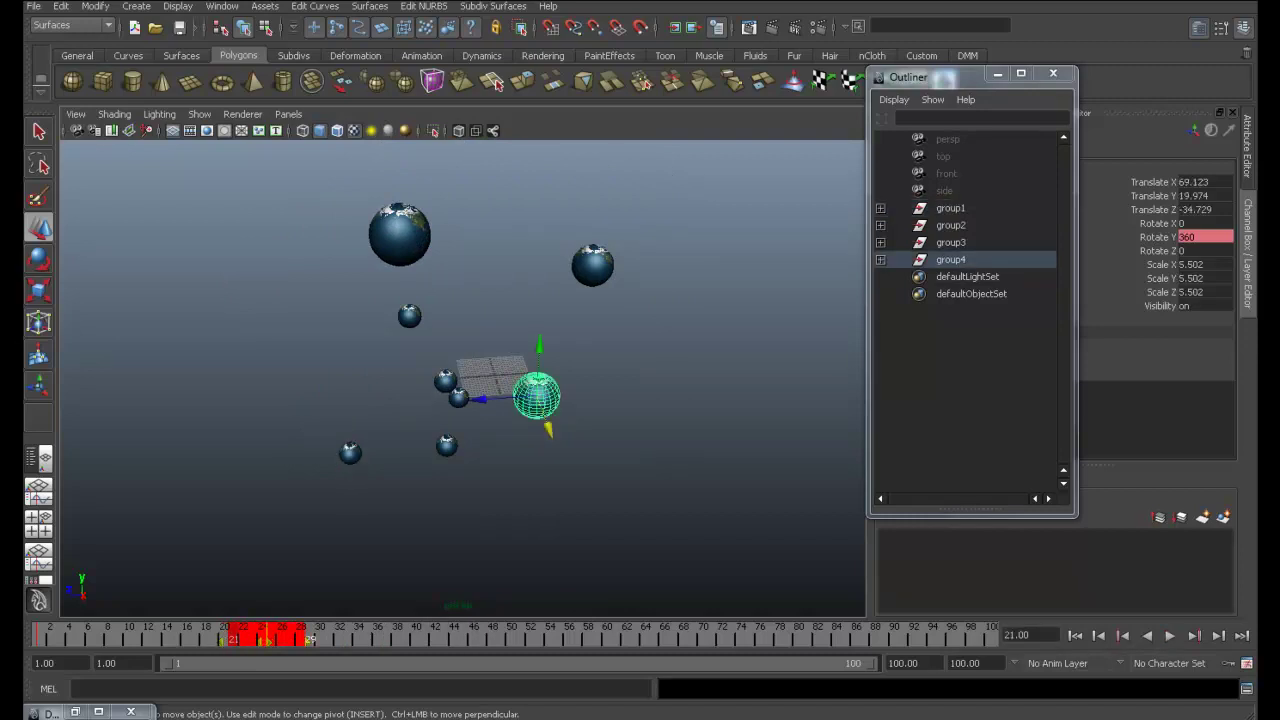
key(alt+v)
key(alt+v)
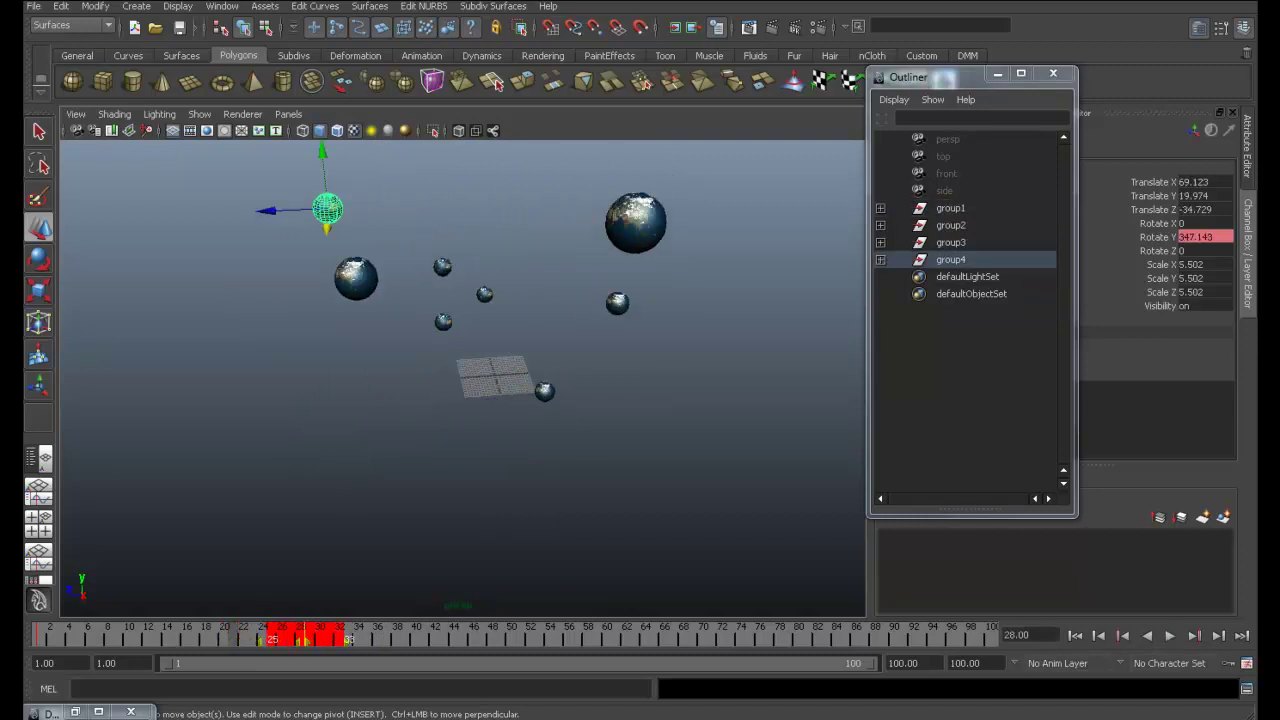
click(950, 207)
mouse_move(330, 635)
shift+mouse_down()
mouse_move(240, 635)
mouse_move(483, 638)
shift+mouse_up()
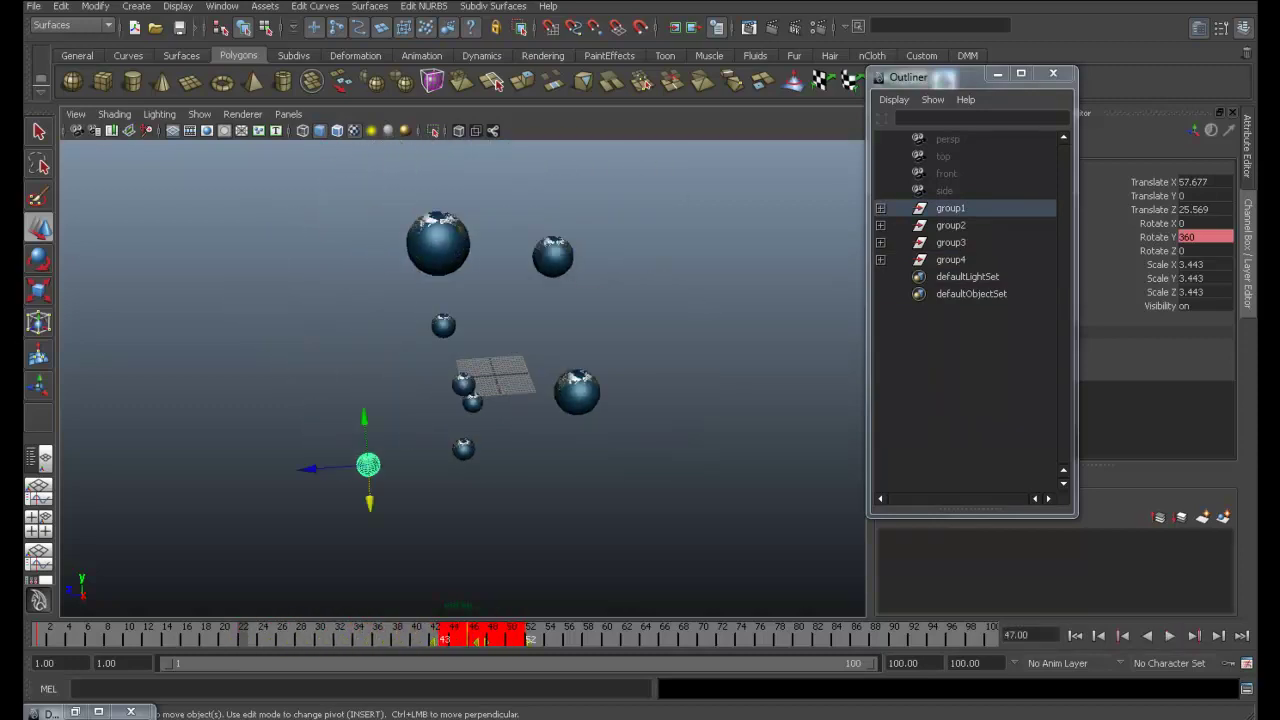
click(950, 259)
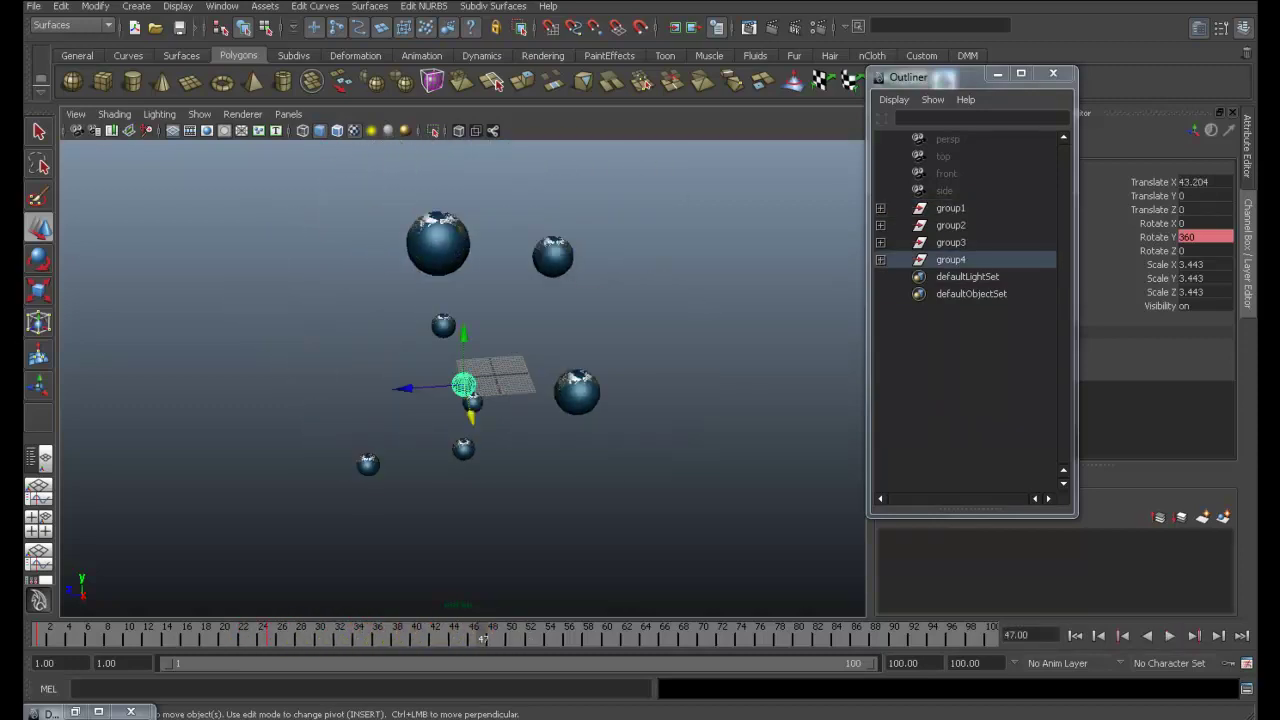
shift+drag(240, 638, 330, 638)
key(alt+v)
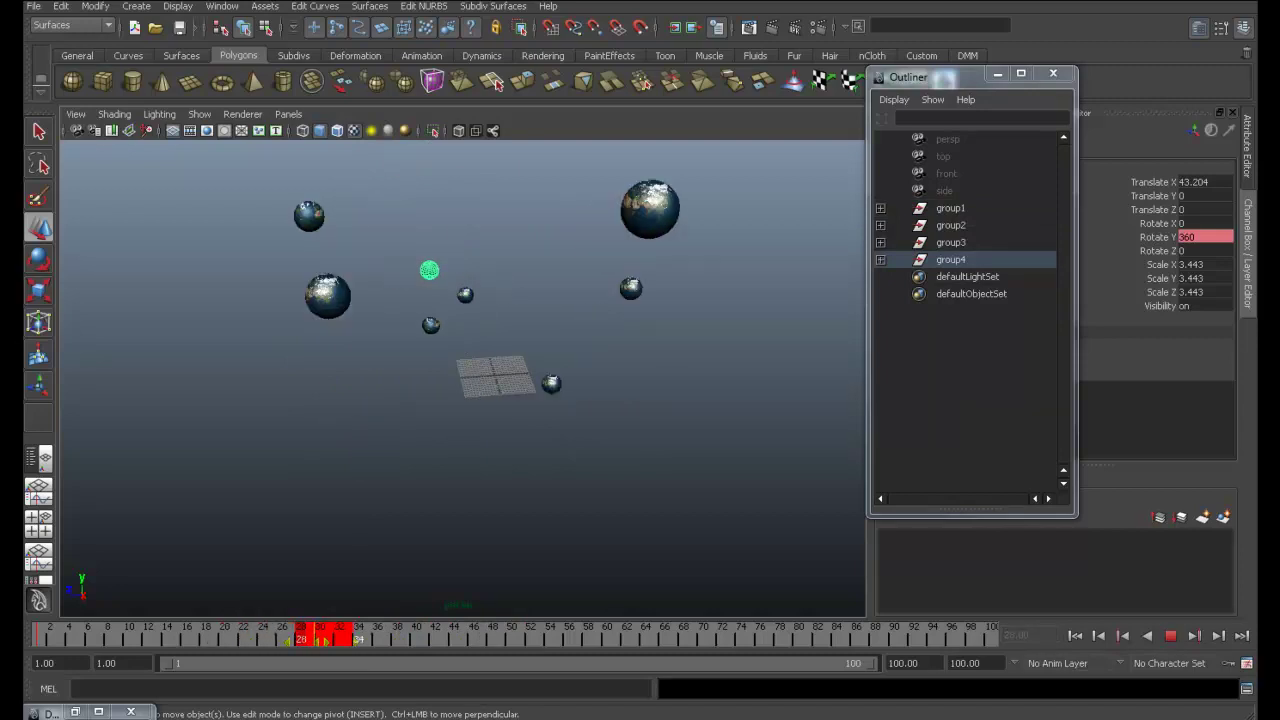
key(alt+v)
Dolly closer to the spheres, deselect everything and close the floating Outliner
alt+drag(460, 380, 250, 380)
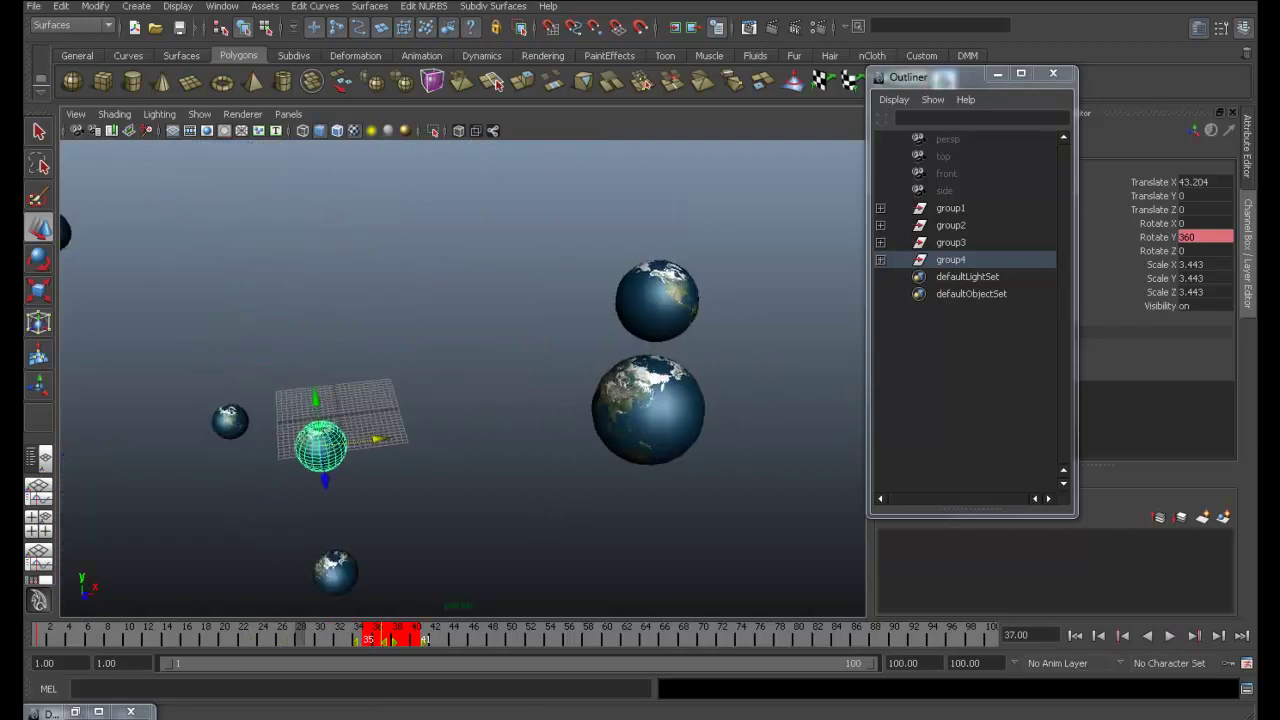
click(250, 380)
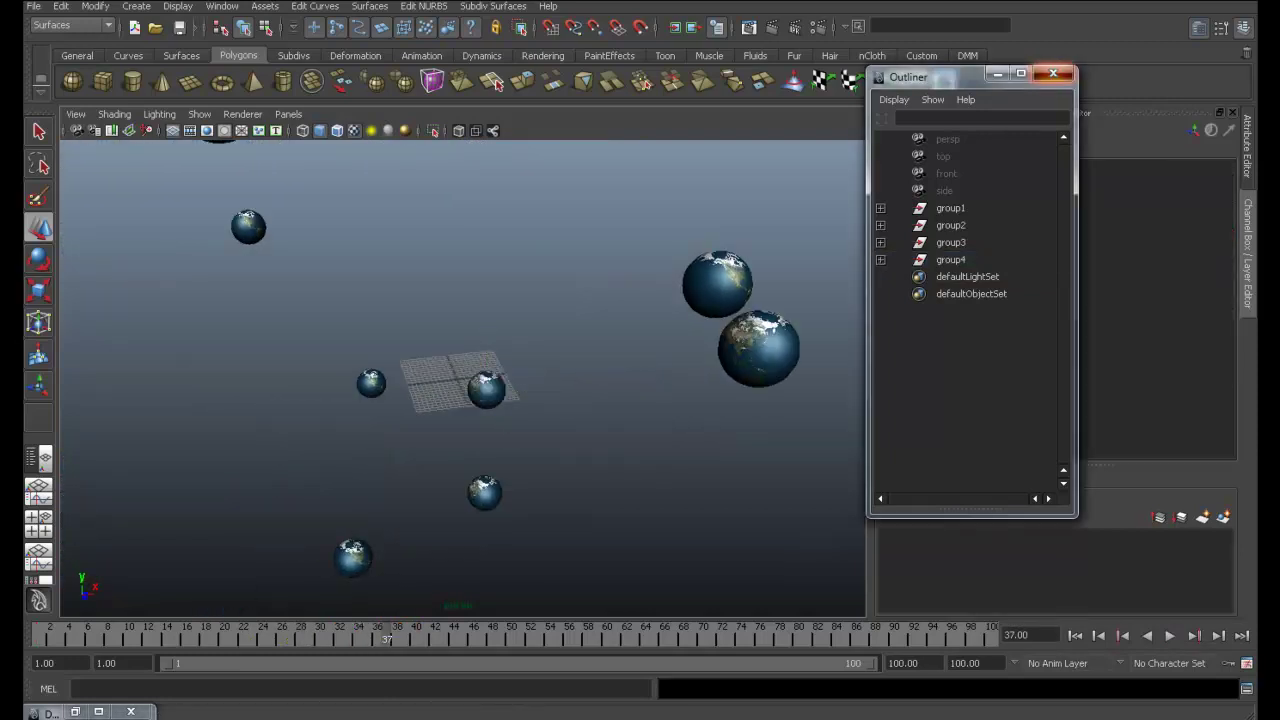
click(1053, 73)
click(222, 6)
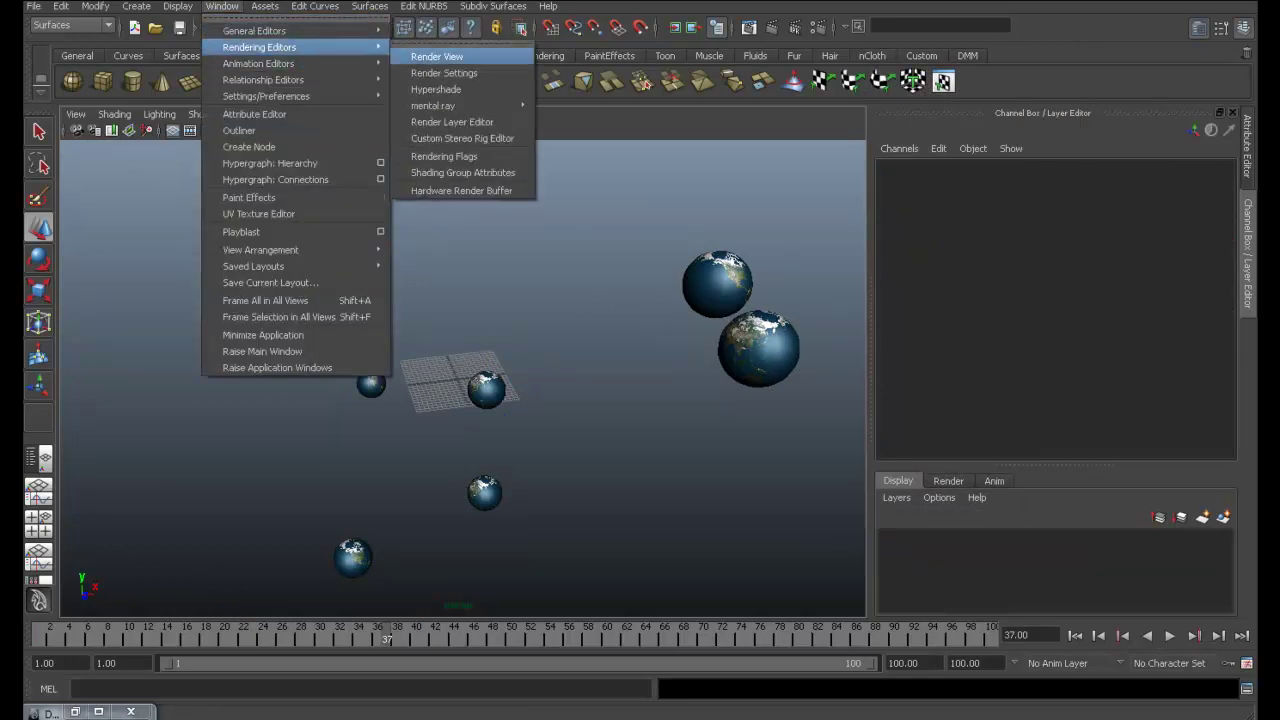
In Hypershade, create blinn2 with an Earth_02.png file texture on its colour
click(445, 89)
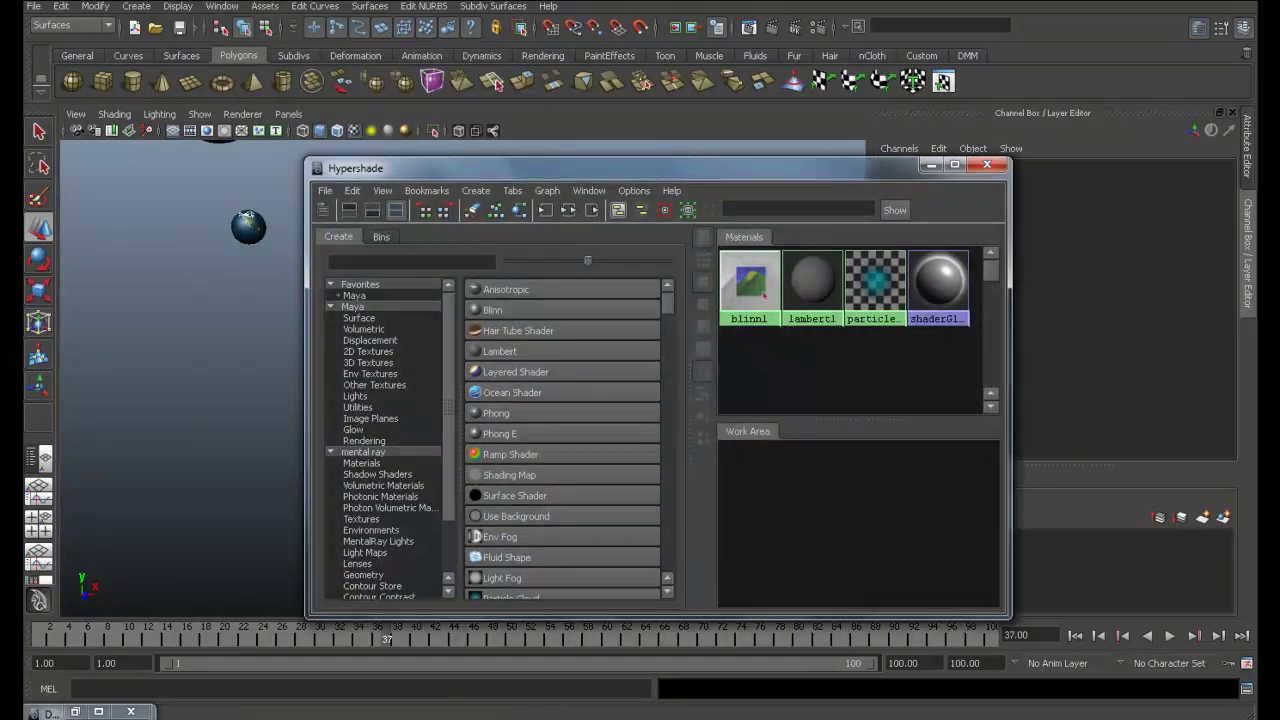
click(492, 310)
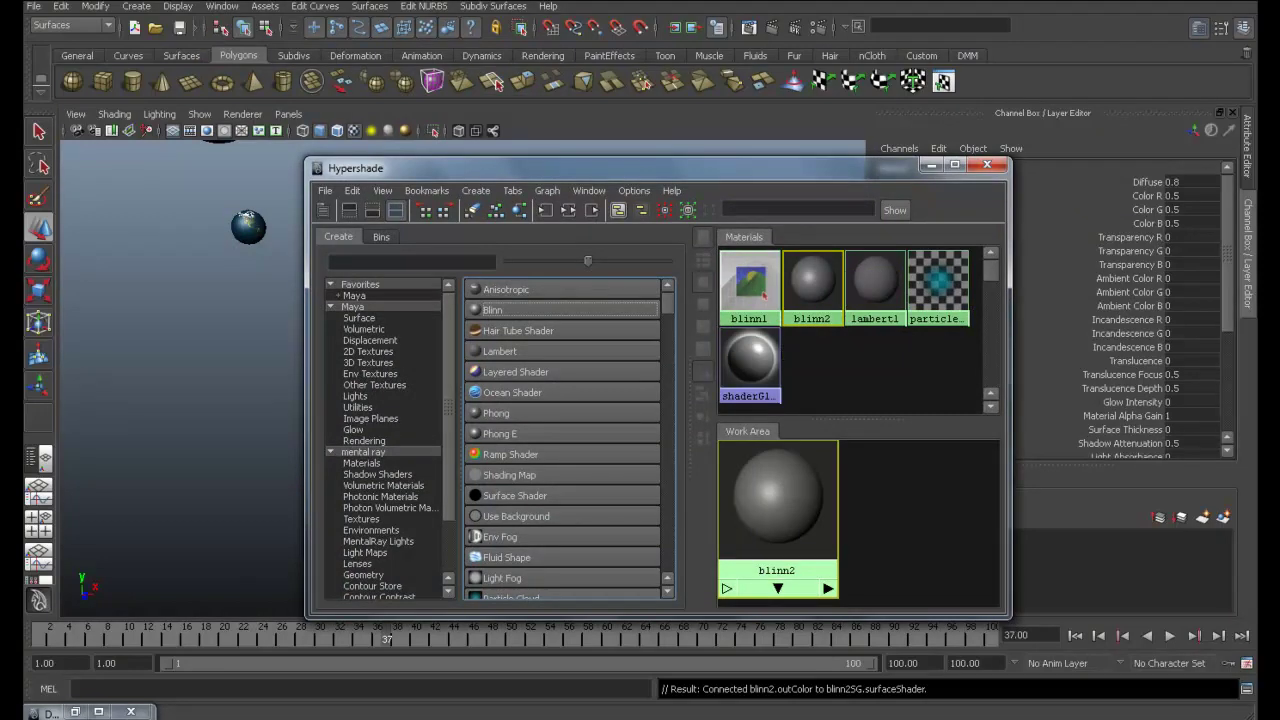
key(ctrl+a)
drag(450, 168, 181, 136)
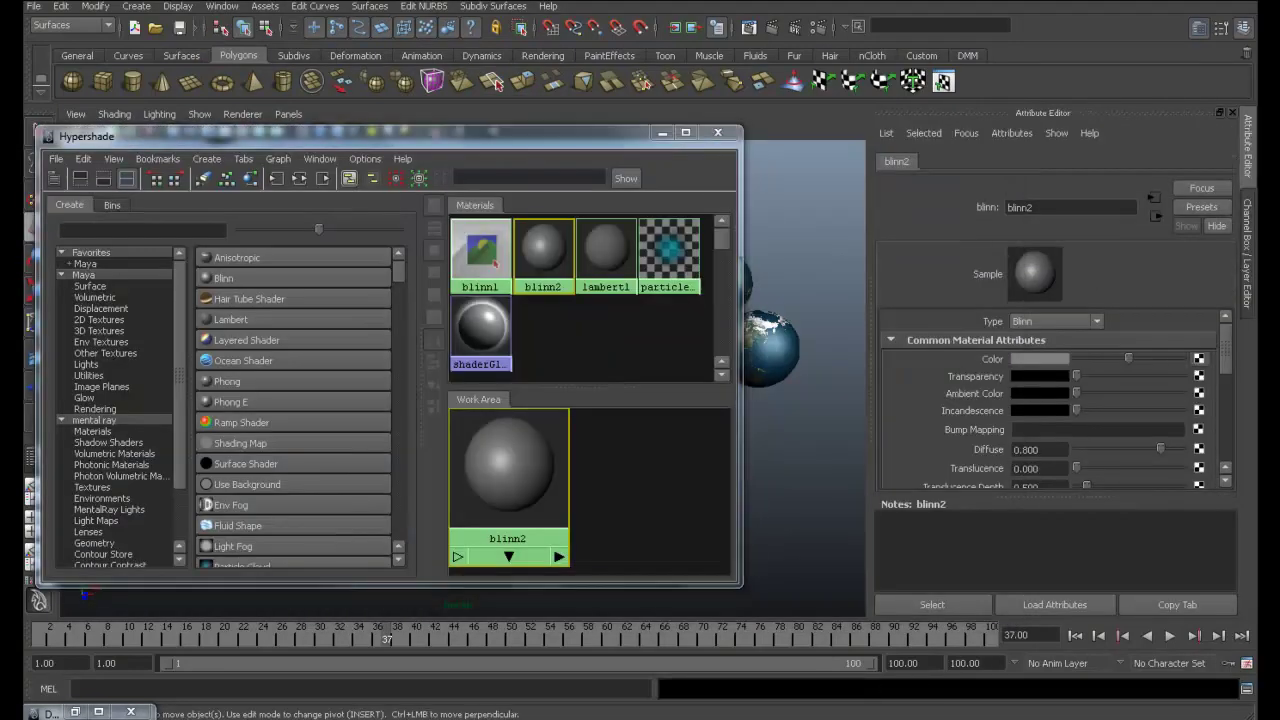
click(1198, 358)
click(595, 342)
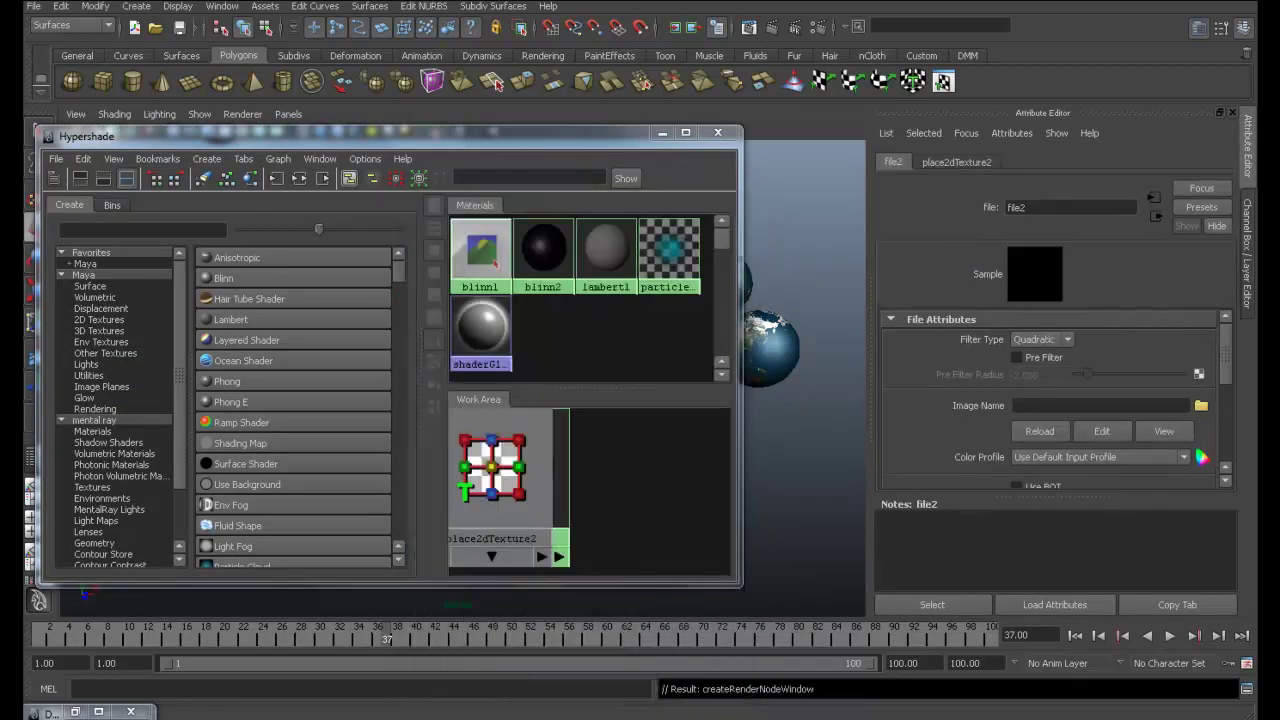
click(1201, 405)
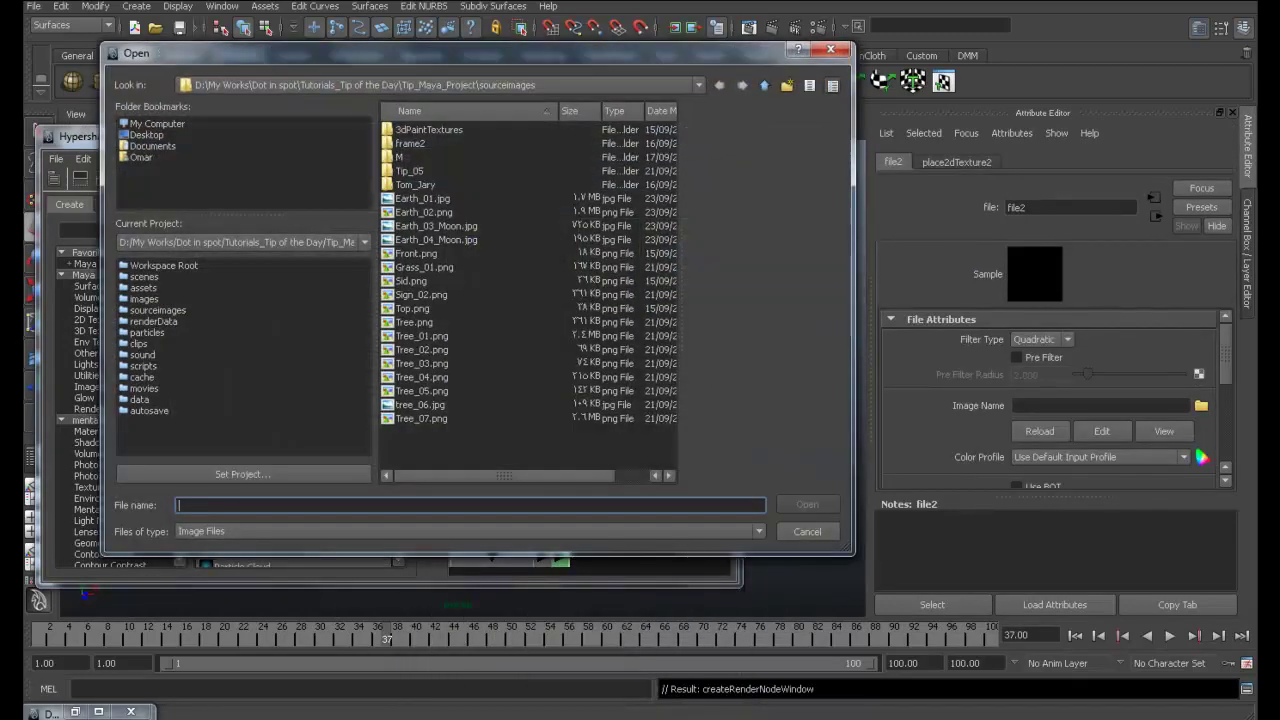
click(423, 212)
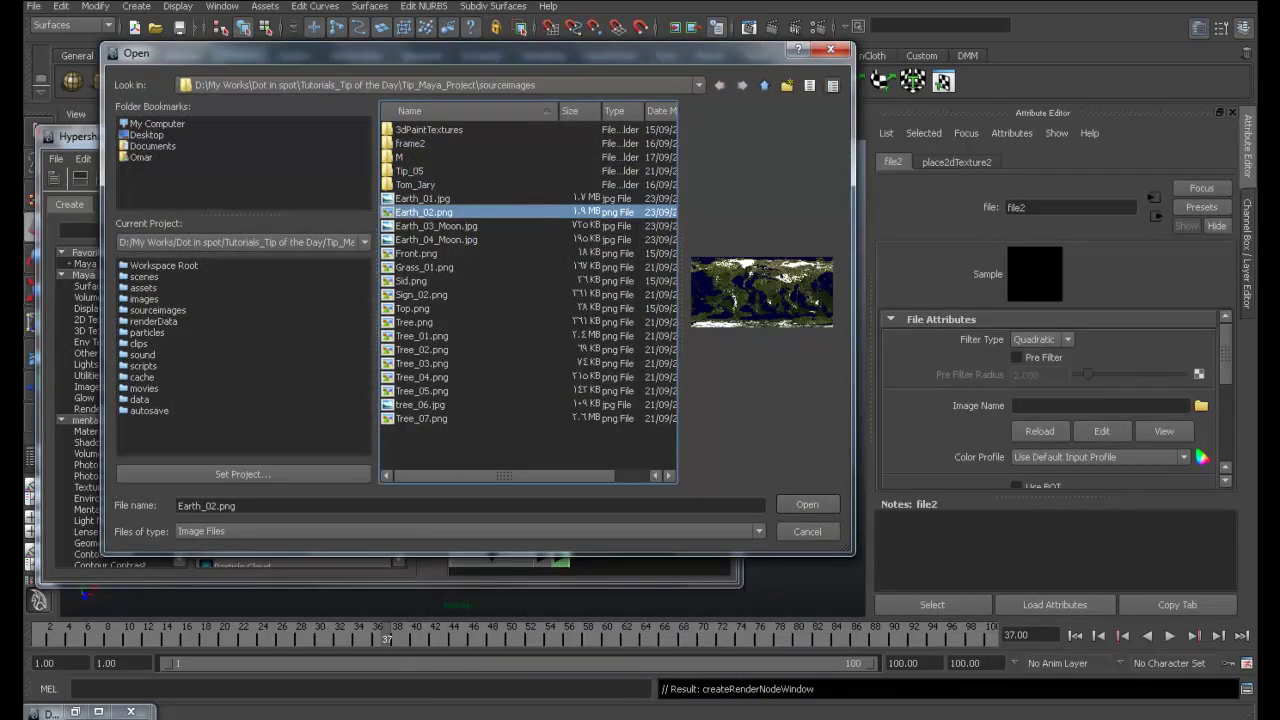
key(Return)
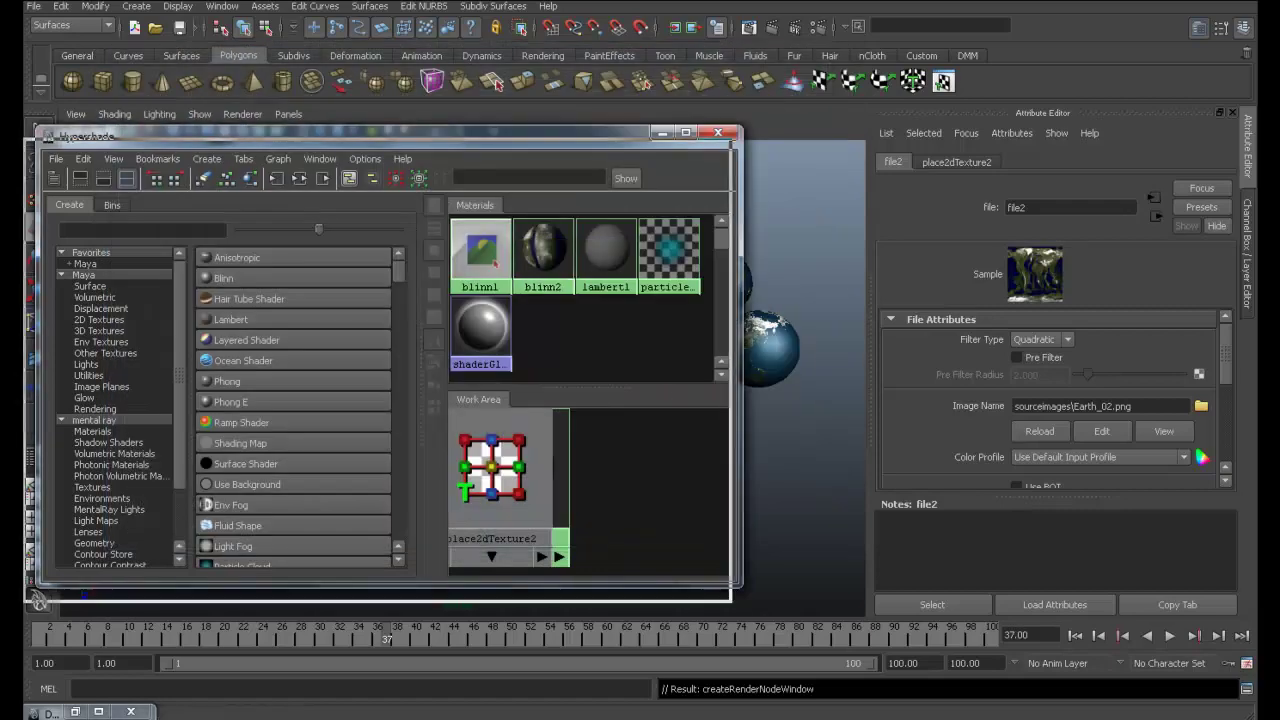
Assign blinn2 to three selected spheres and minimize Hypershade
drag(38, 600, 33, 719)
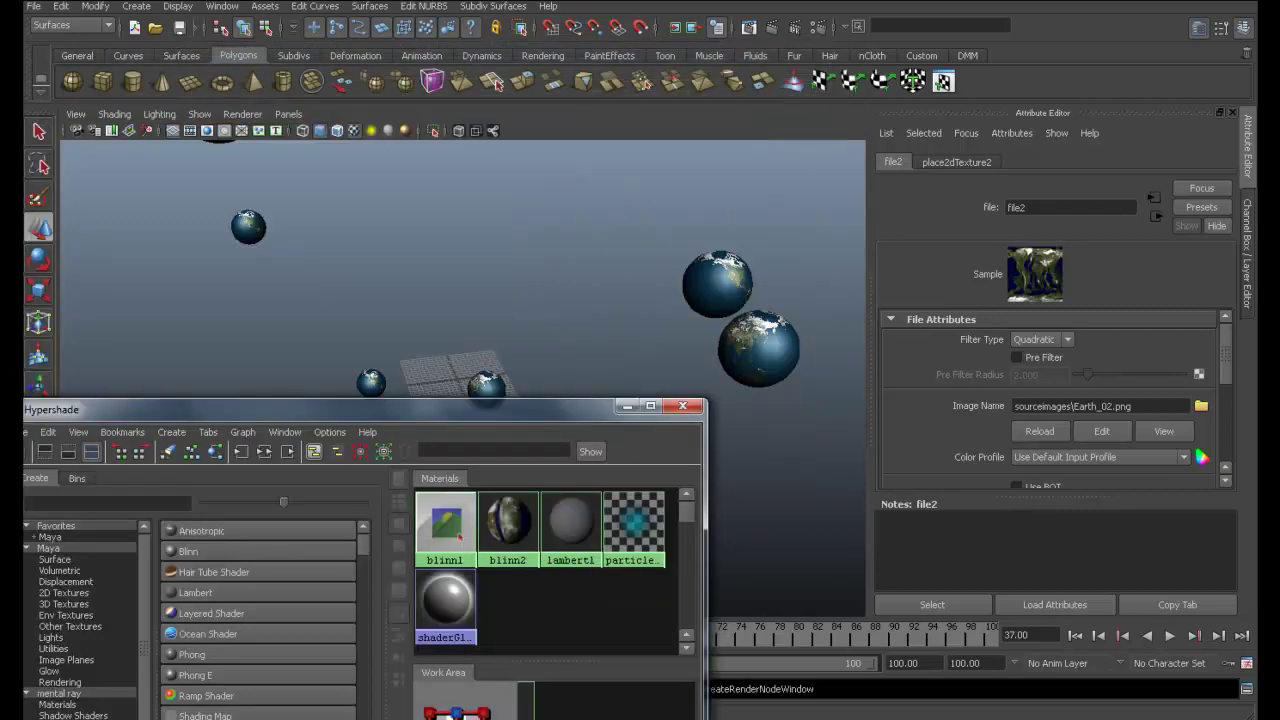
click(717, 285)
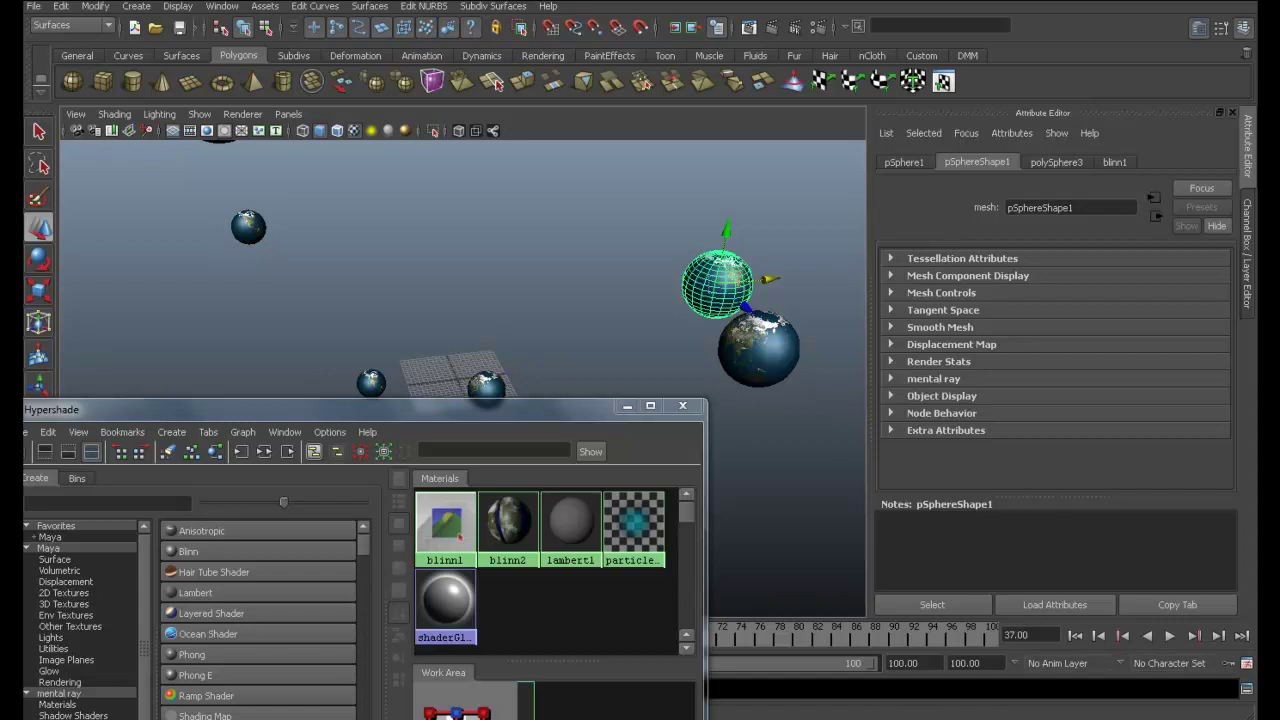
click(248, 227)
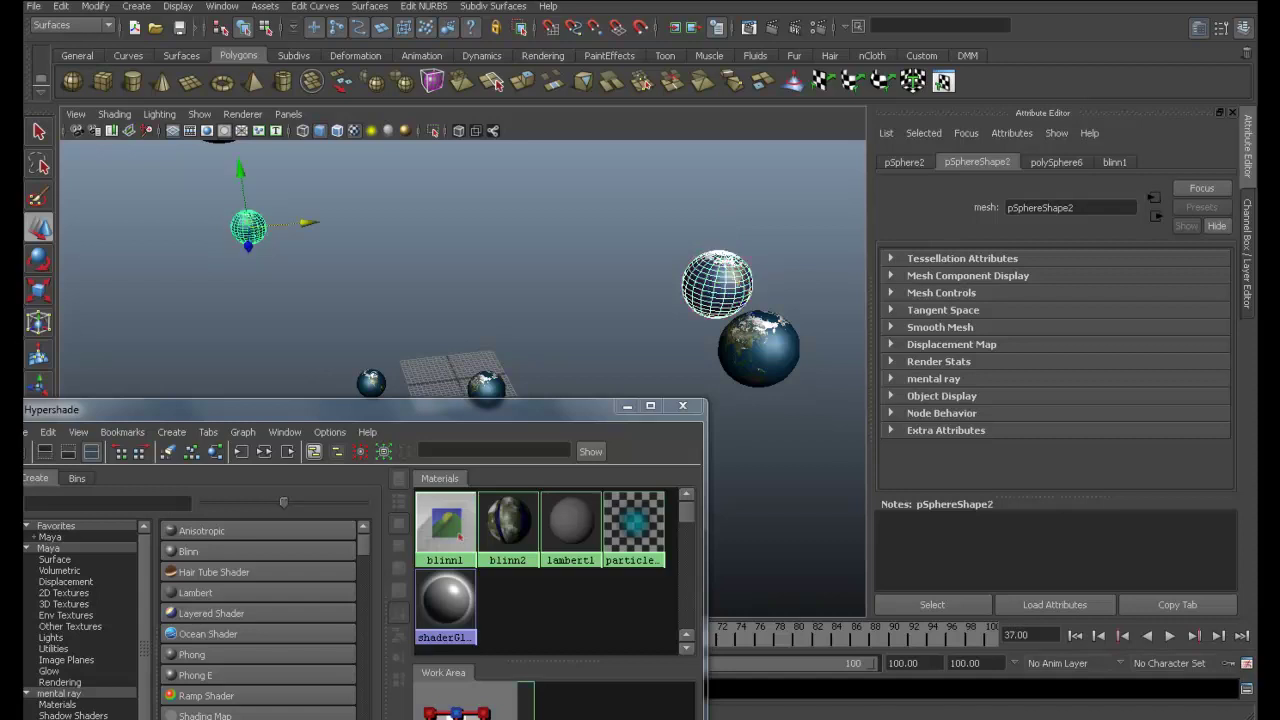
click(371, 383)
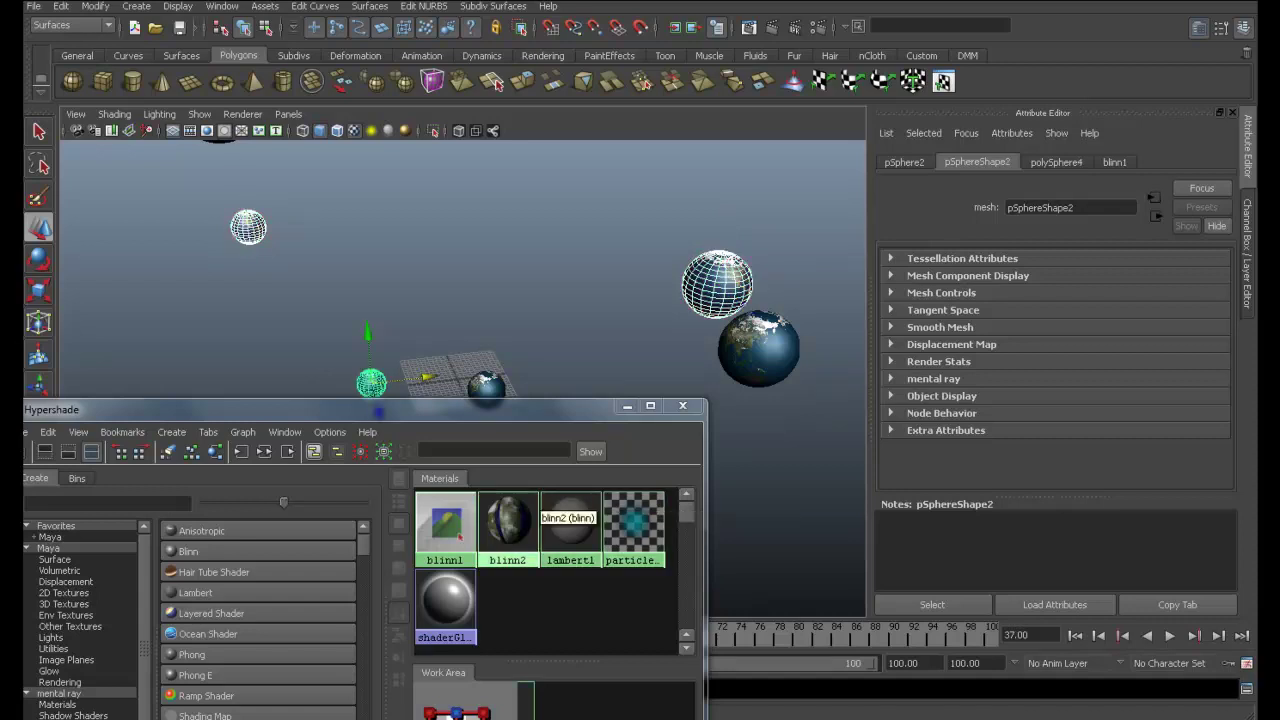
right_click(505, 530)
click(500, 488)
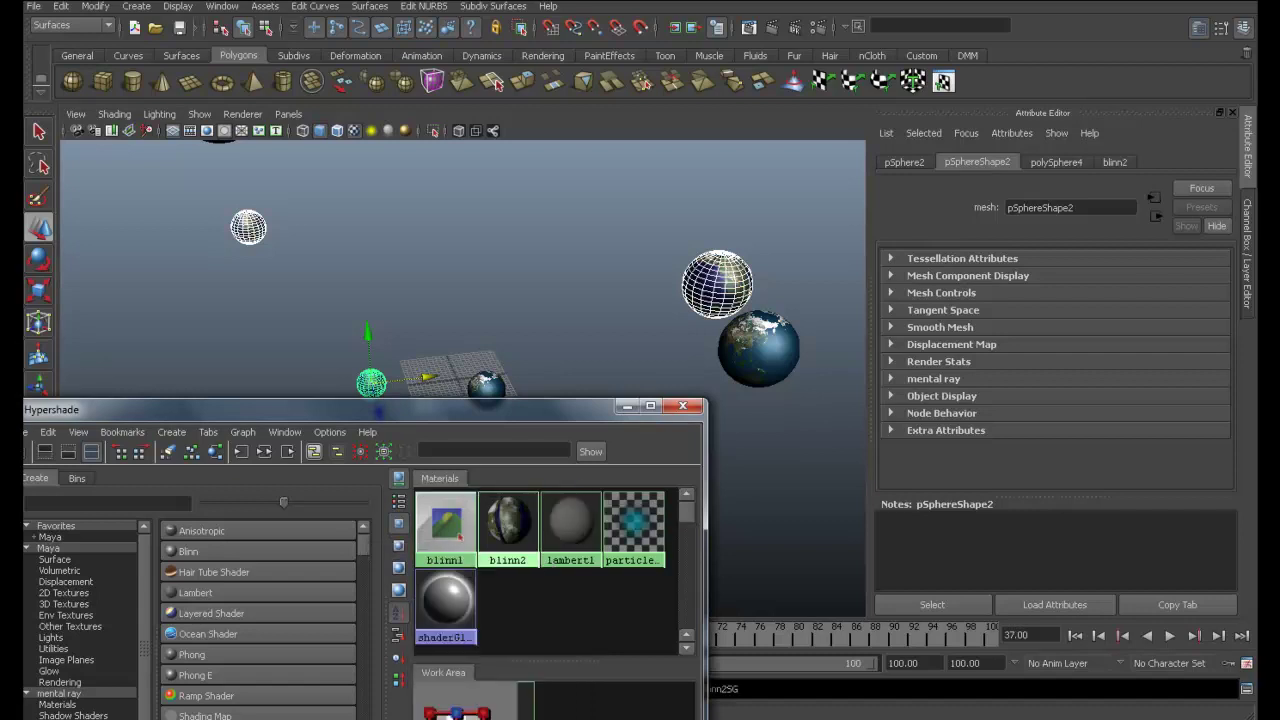
click(627, 406)
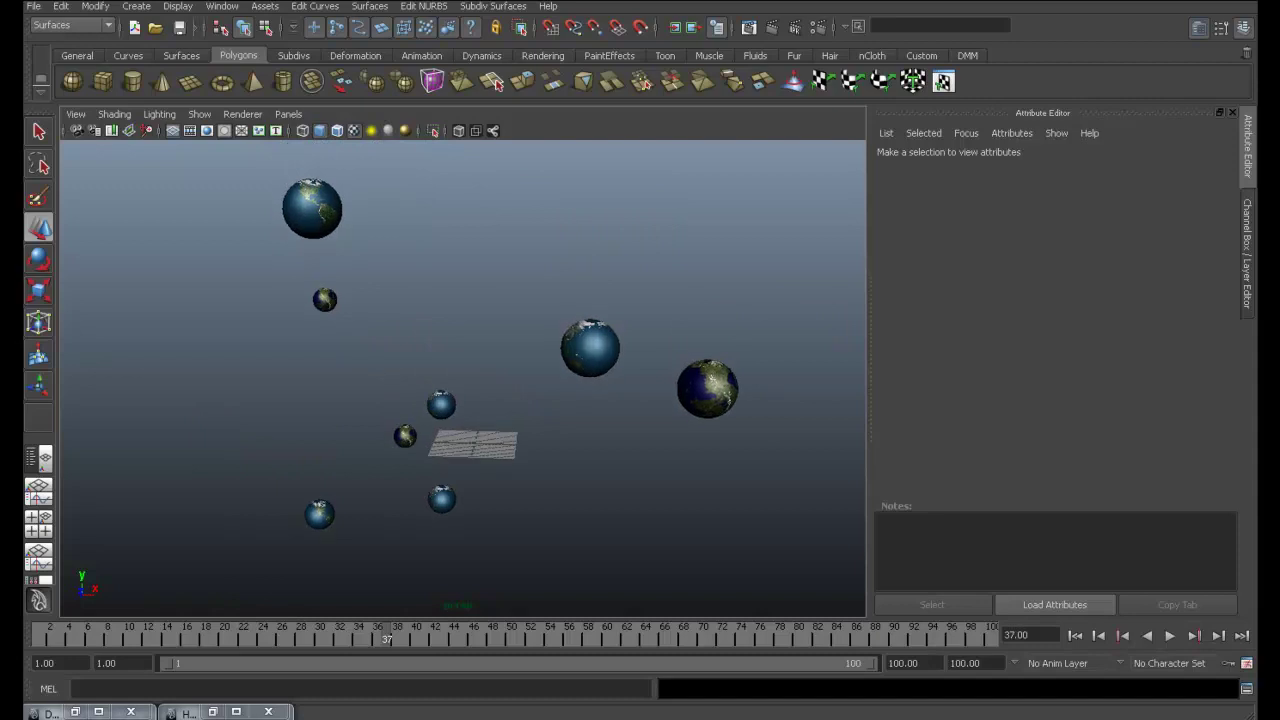
Create blinn3 with an Earth_03_Moon.jpg file texture on its colour
click(212, 711)
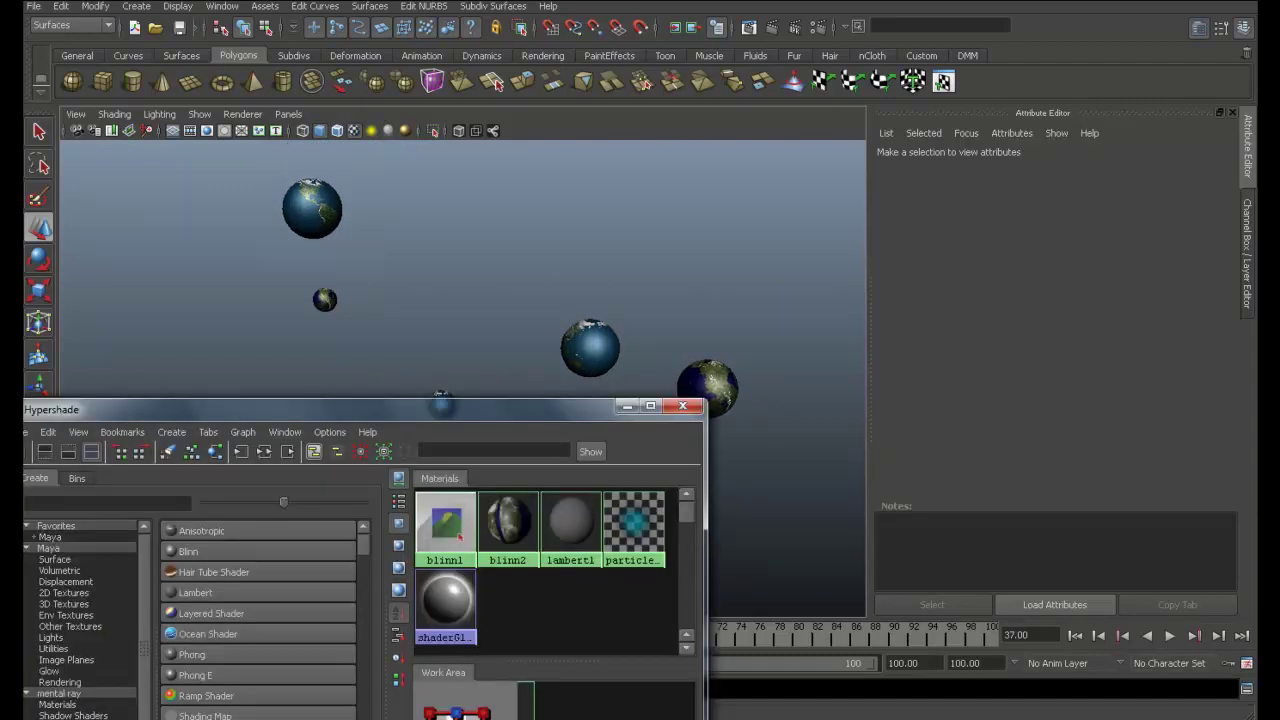
drag(300, 409, 530, 96)
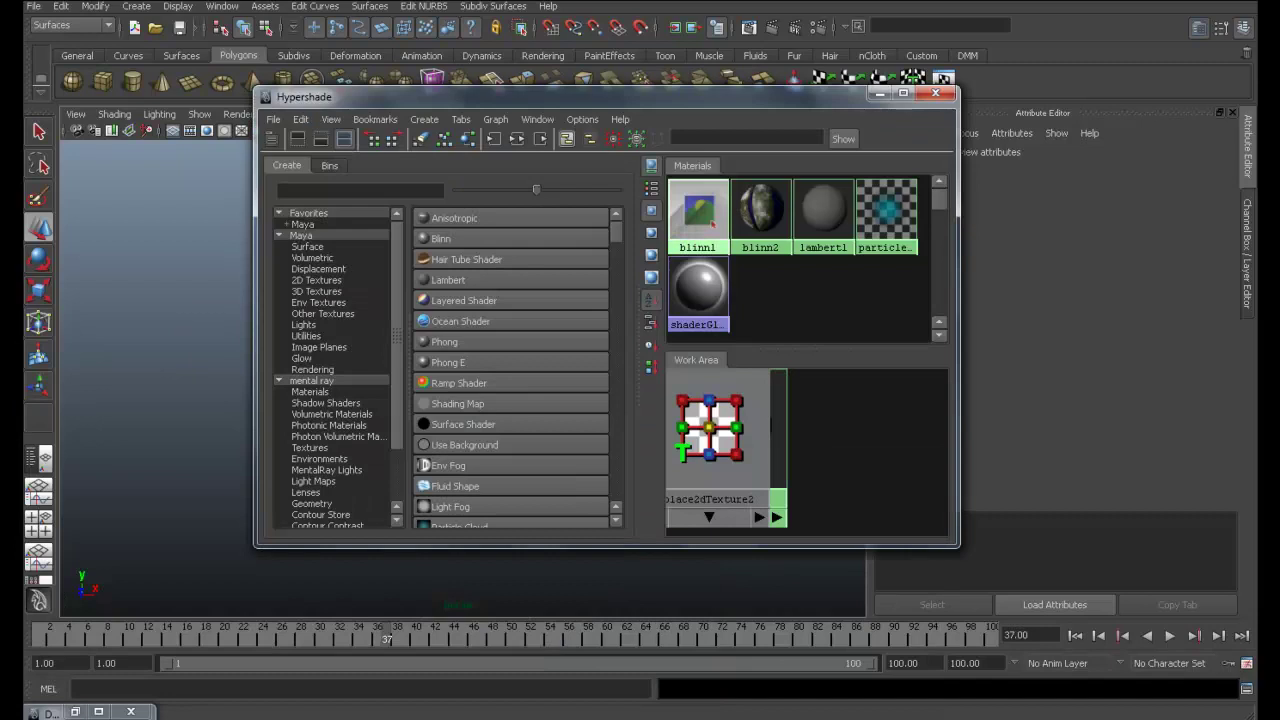
click(440, 238)
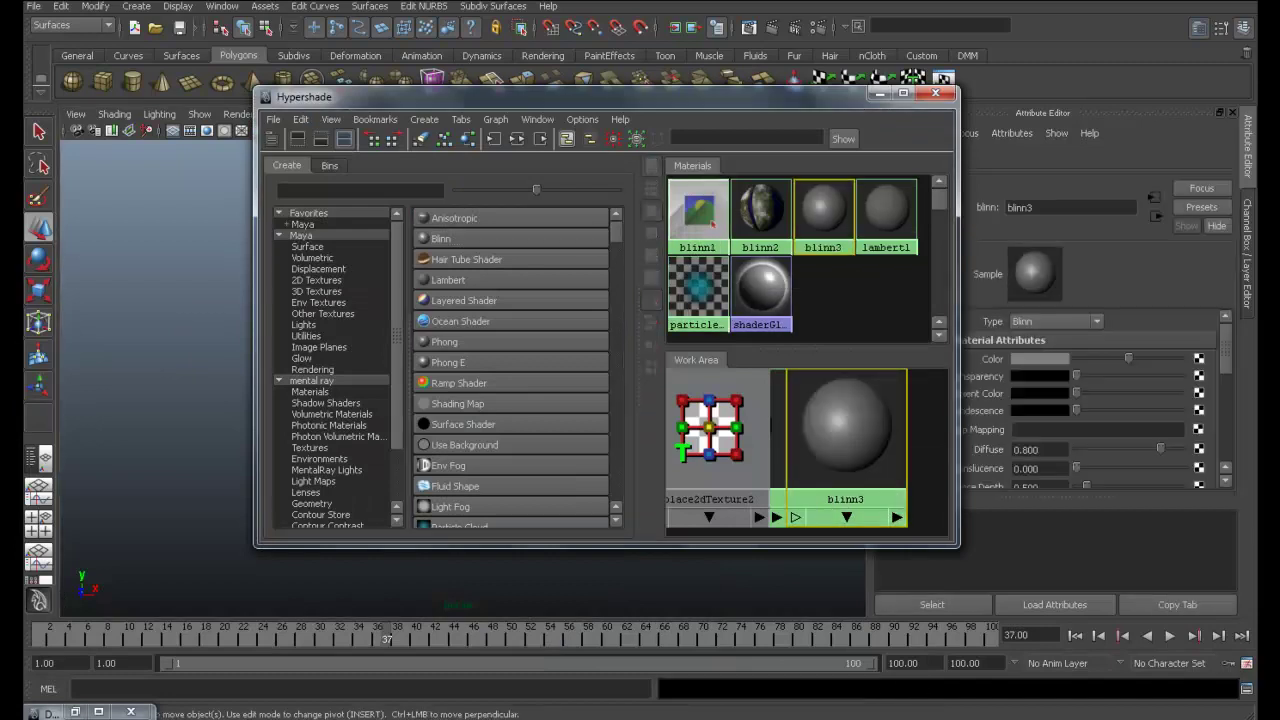
click(1199, 358)
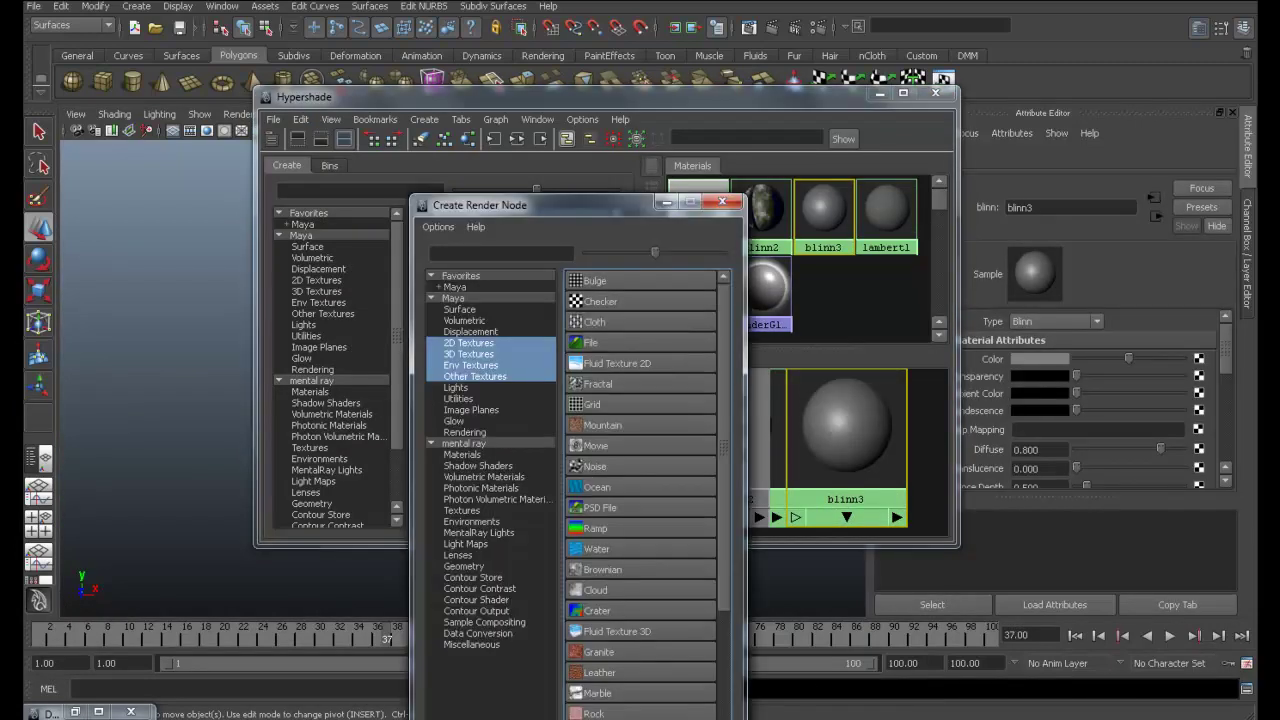
click(591, 342)
click(1201, 405)
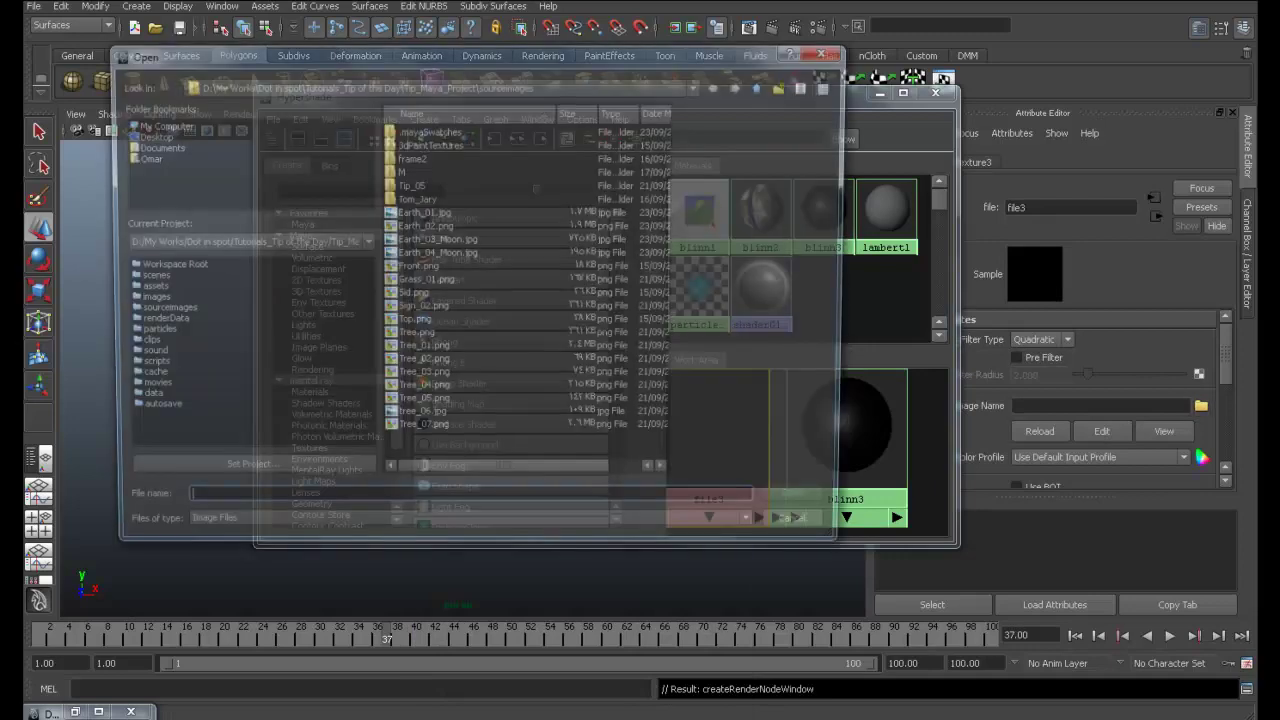
click(436, 240)
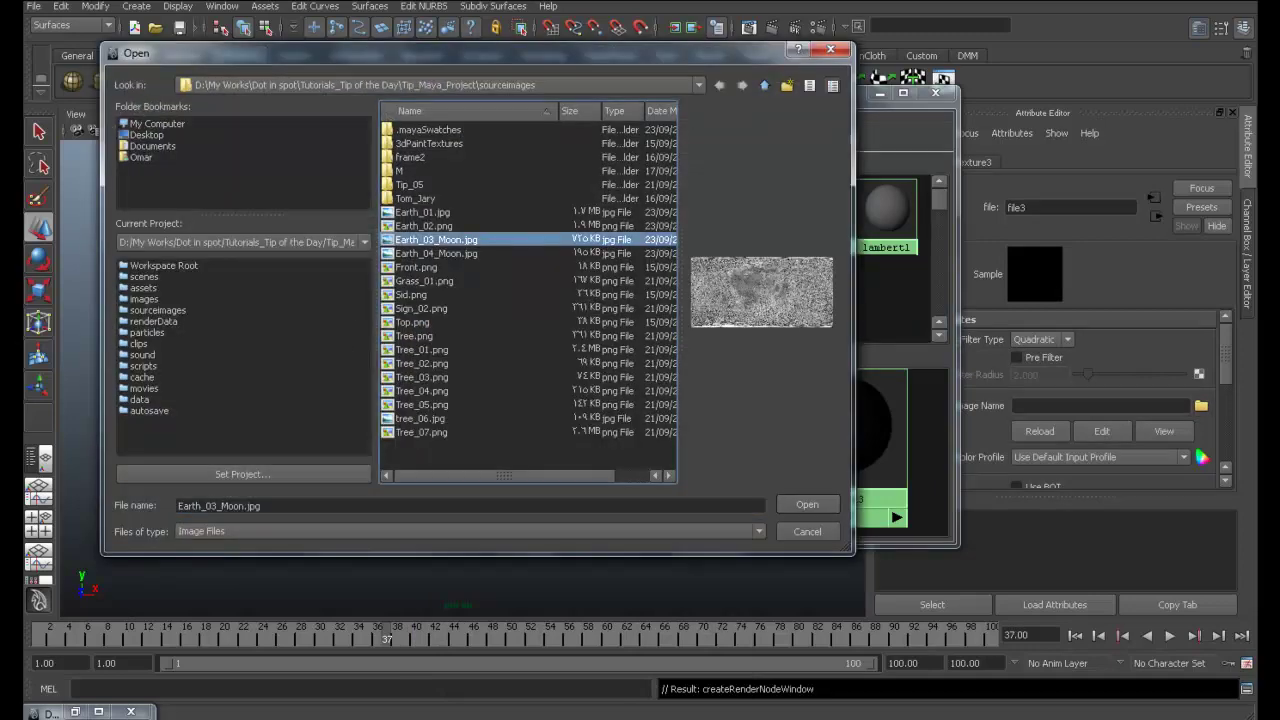
click(807, 504)
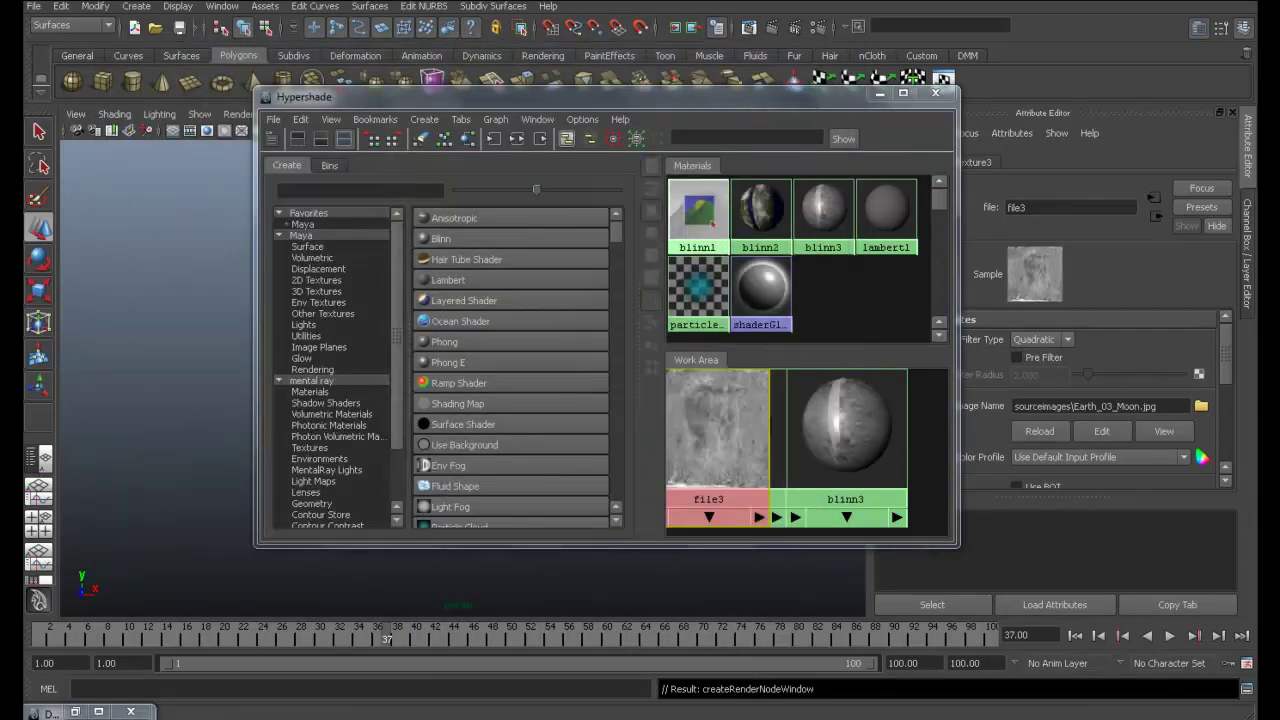
Select the top and near-grid moon spheres, assign blinn3, and minimize Hypershade
drag(560, 96, 72, 236)
click(590, 348)
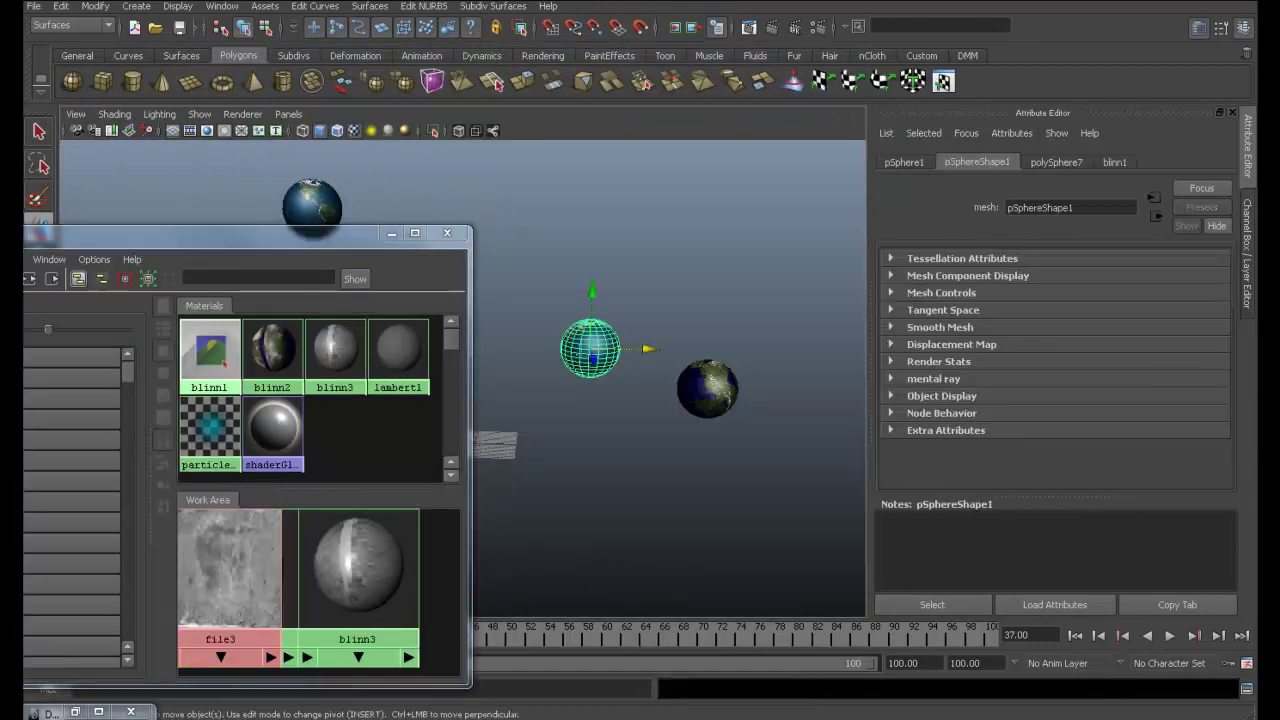
click(312, 207)
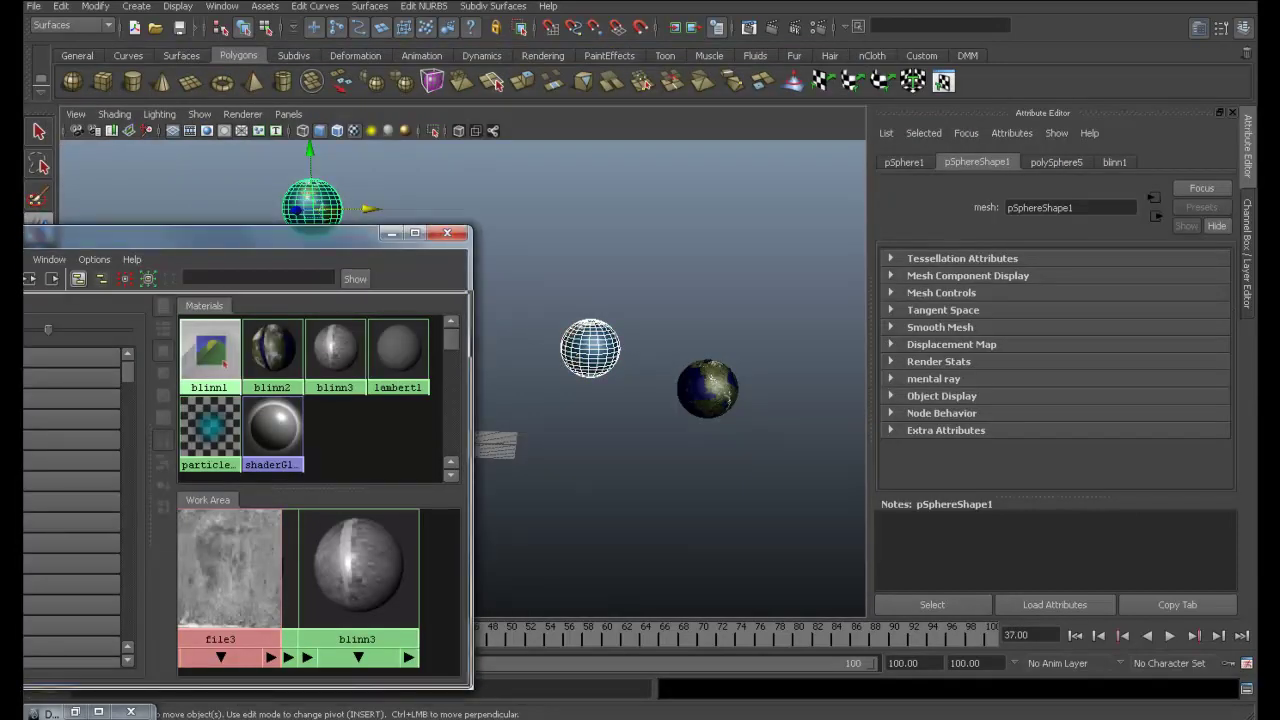
mouse_move(325, 234)
mouse_down()
mouse_move(325, 300)
mouse_move(641, 410)
mouse_move(695, 487)
mouse_up()
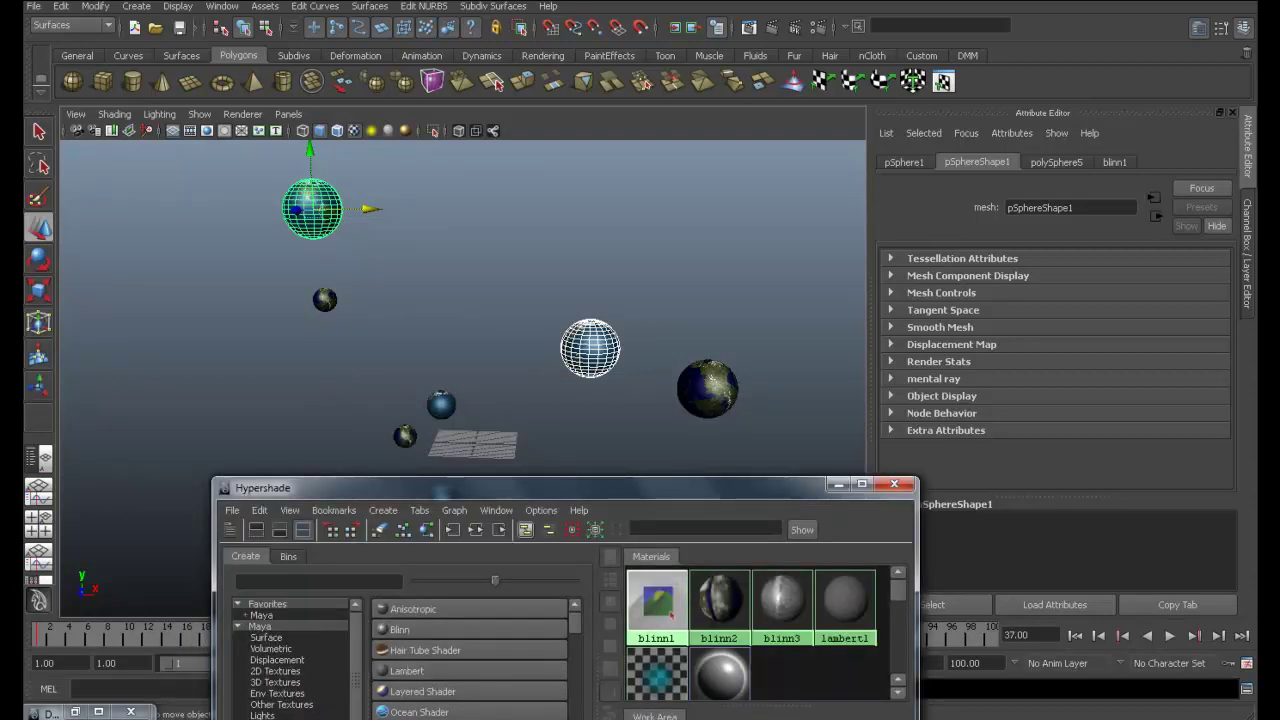
click(405, 436)
right_click(782, 600)
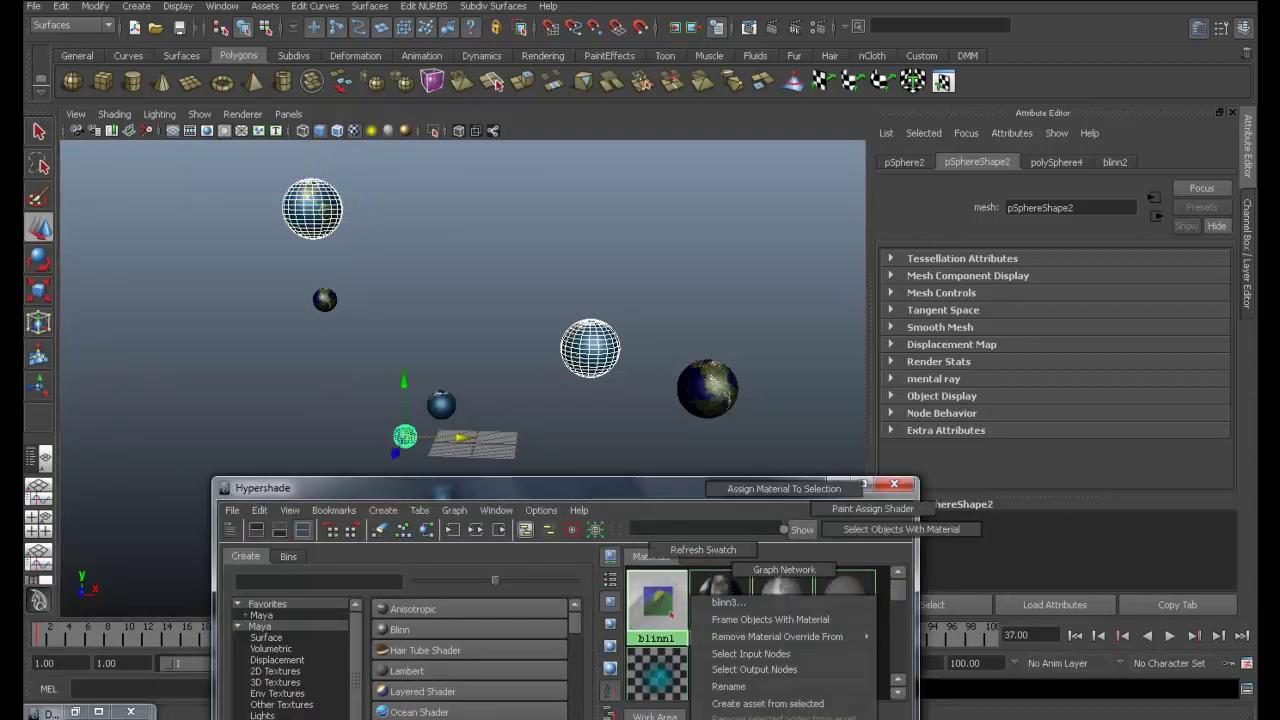
click(784, 488)
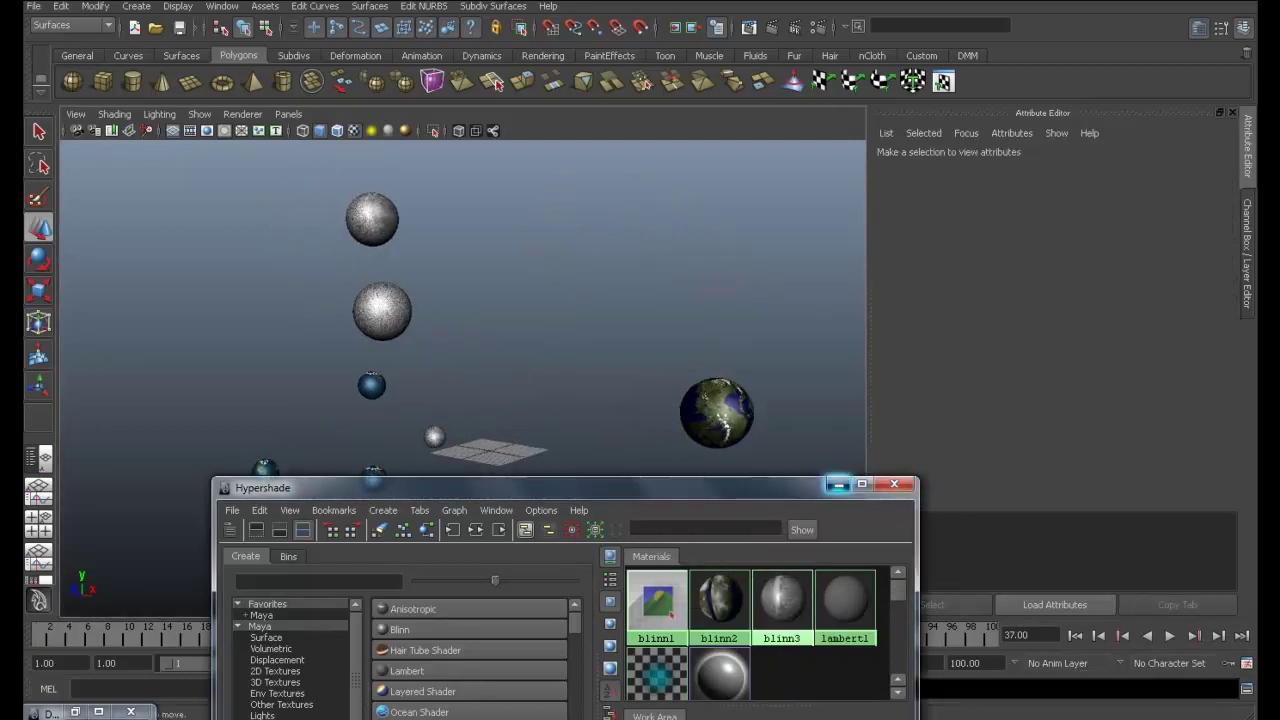
click(838, 484)
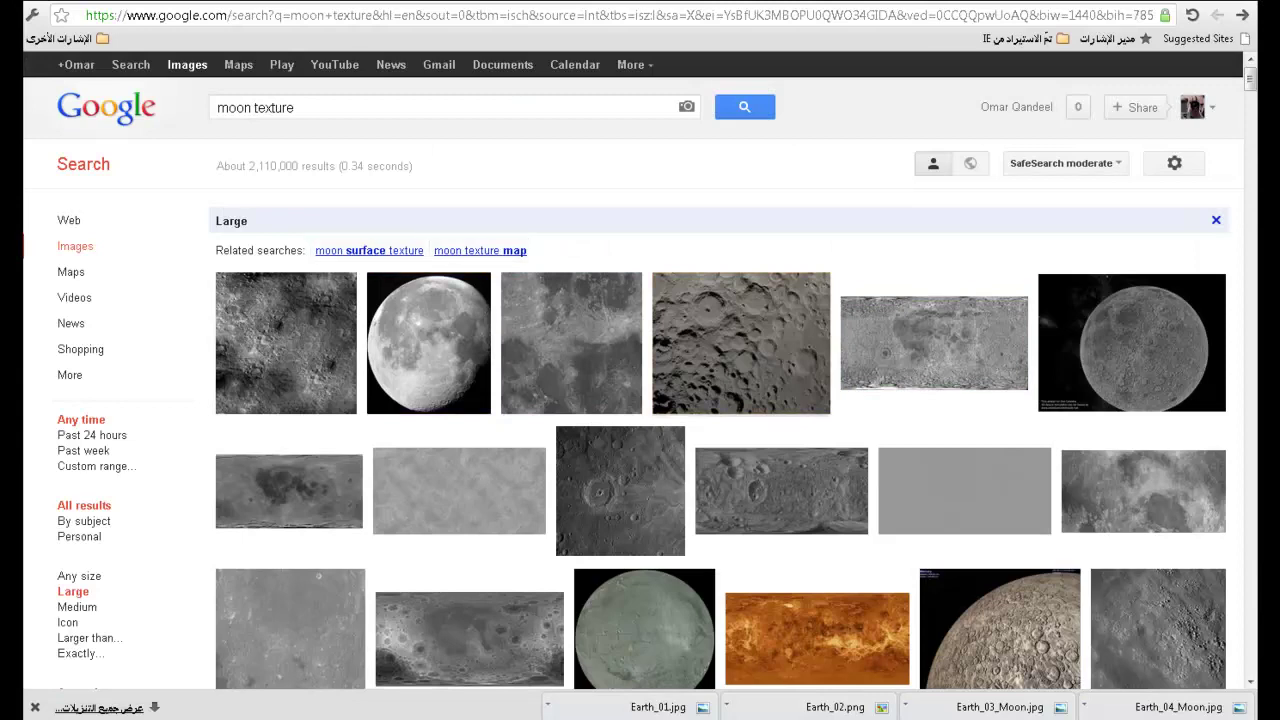
Scroll the earth-texture image results and step through several previews with the arrow keys
scroll(720, 400, down, 2)
scroll(720, 400, down, 2)
scroll(720, 400, down, 1)
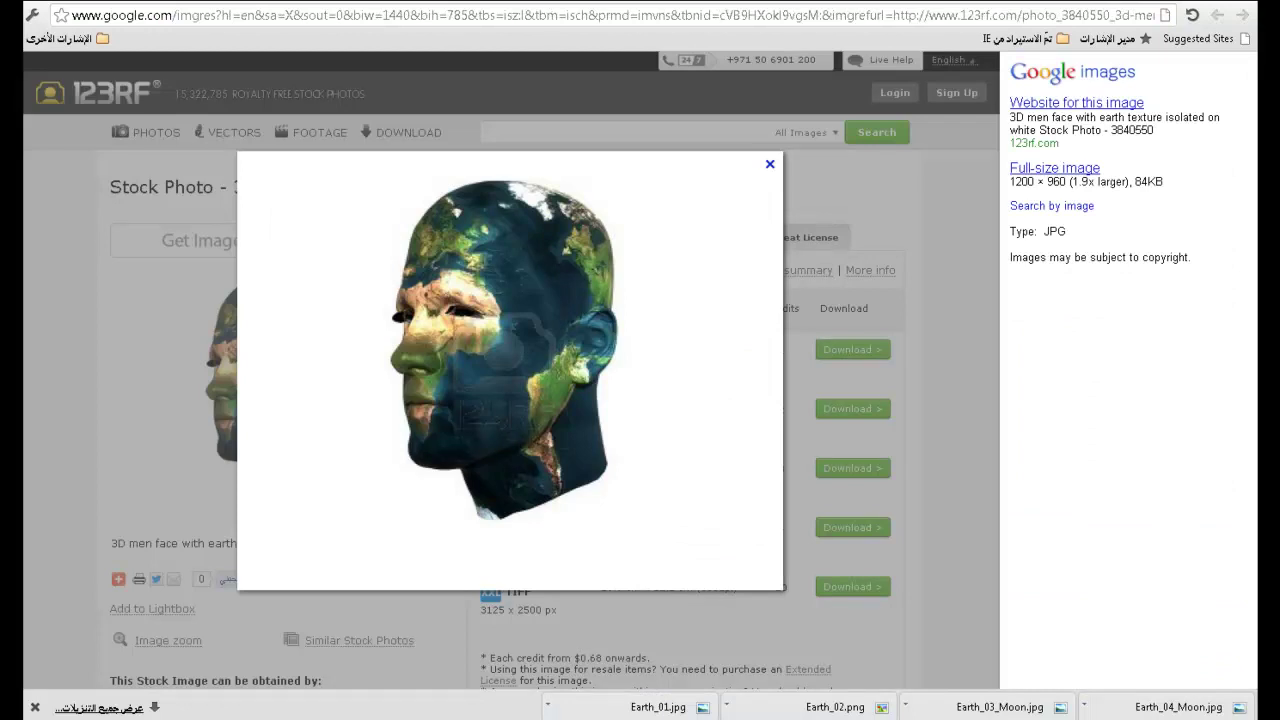
key(Right)
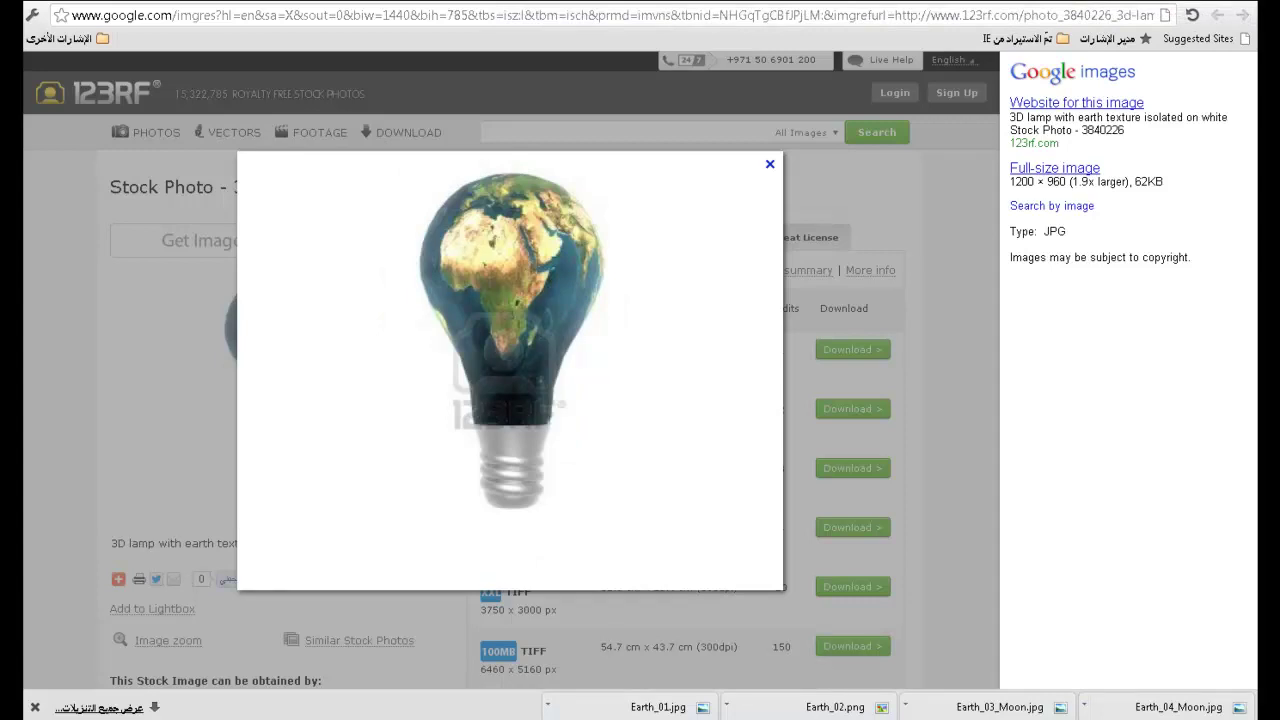
key(Right)
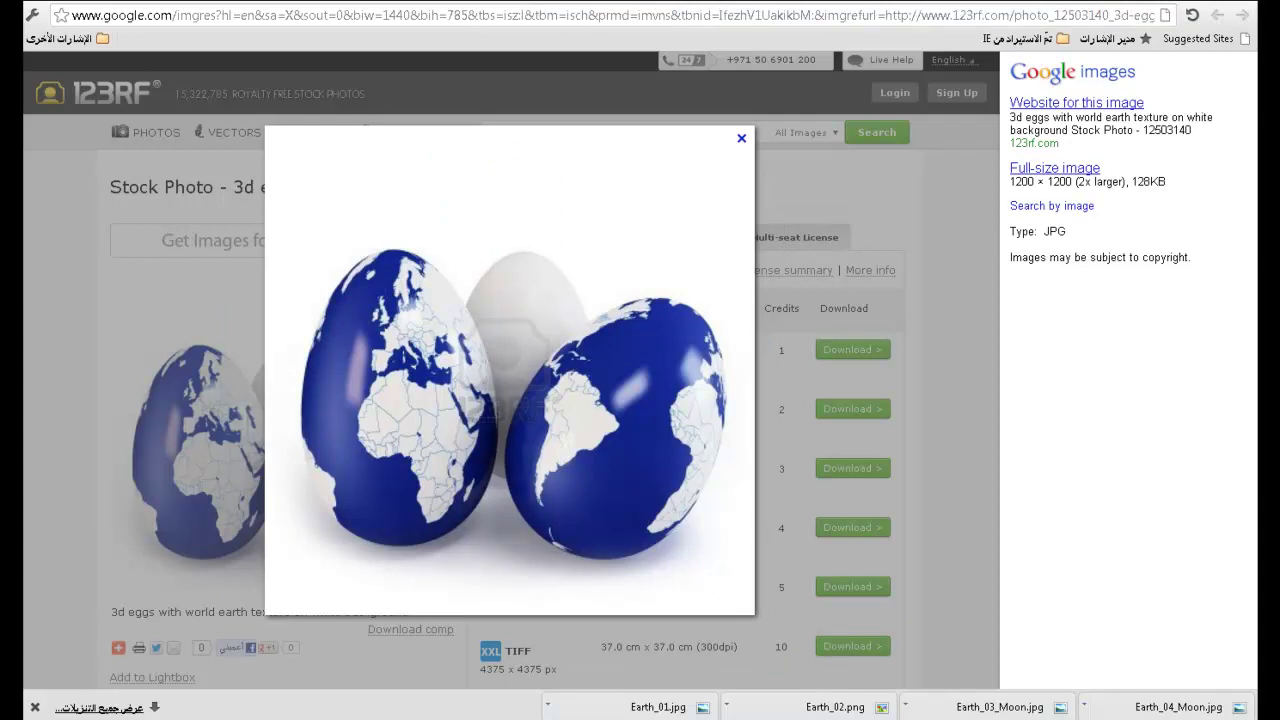
key(Right)
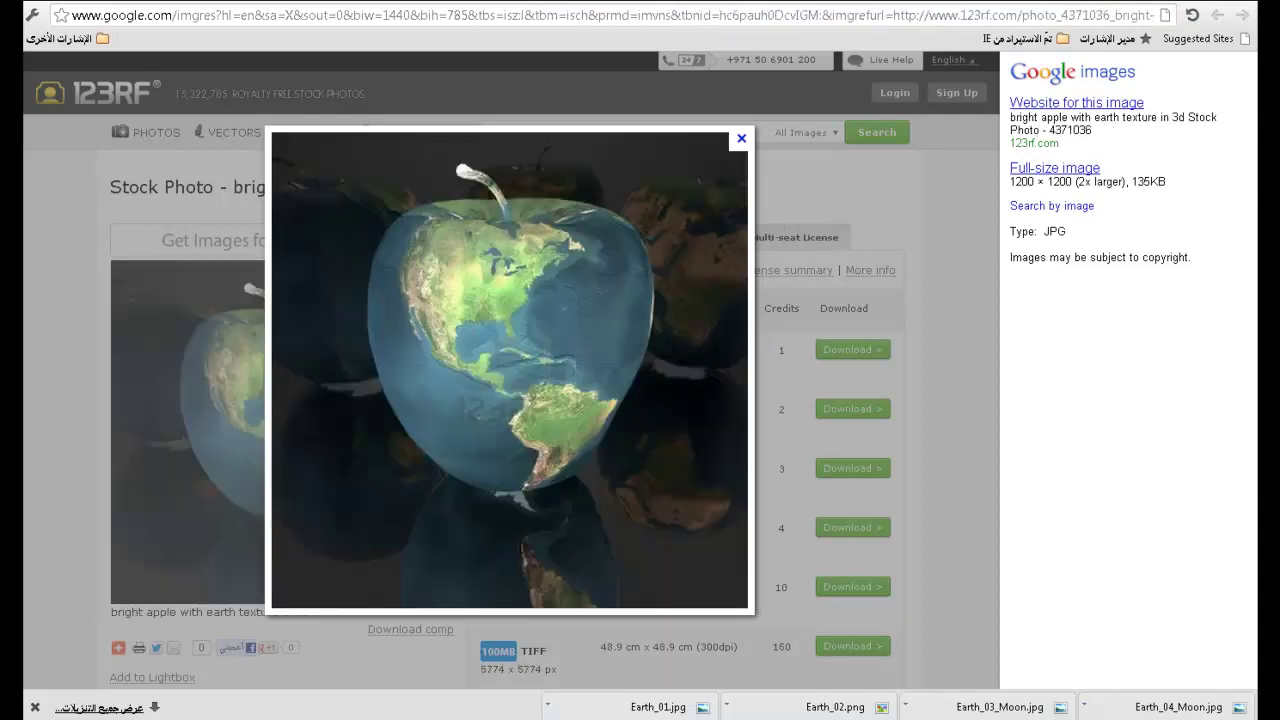
key(Right)
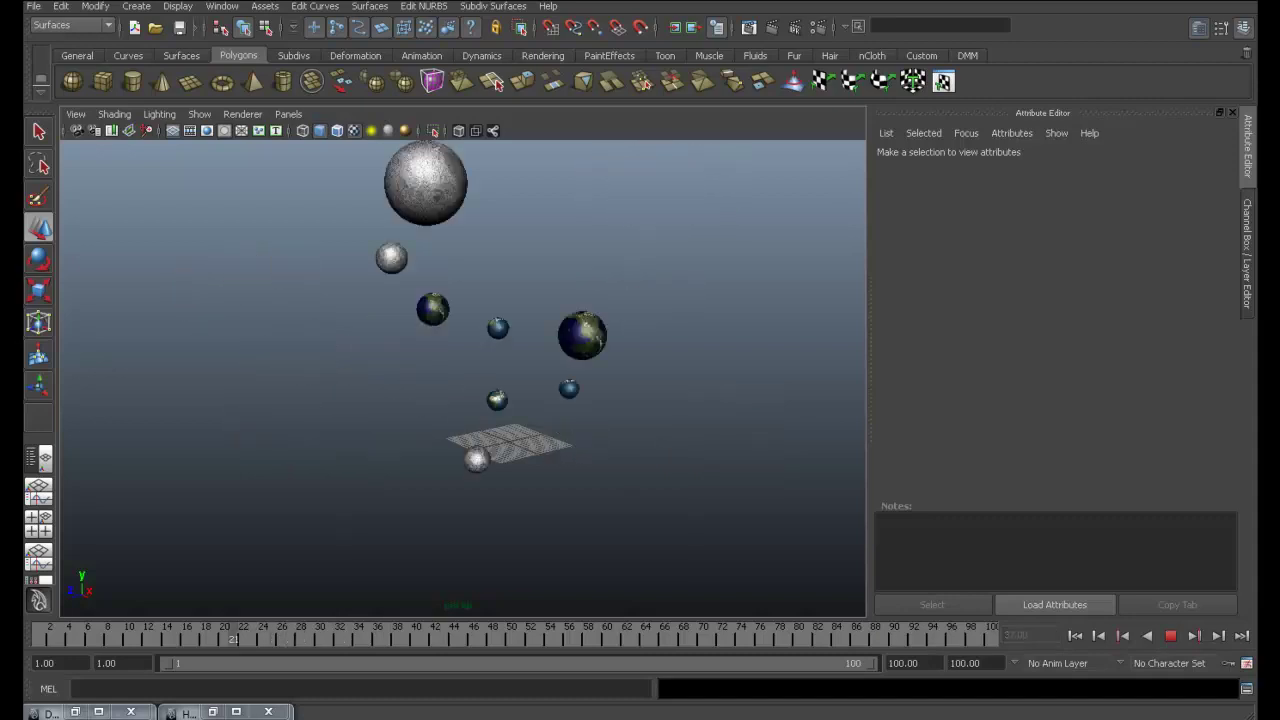
Replay the animation from frame 1, stop at frame 6, and switch the viewport background to black
key(alt+shift+v)
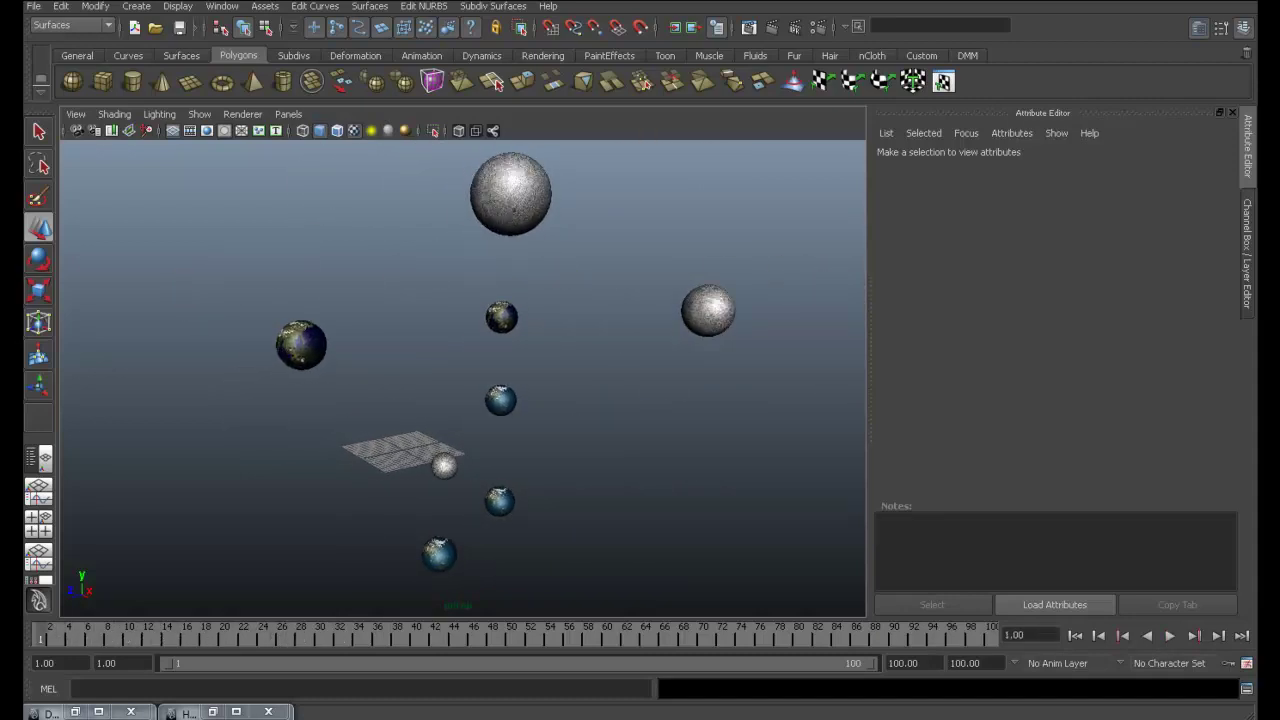
key(alt+v)
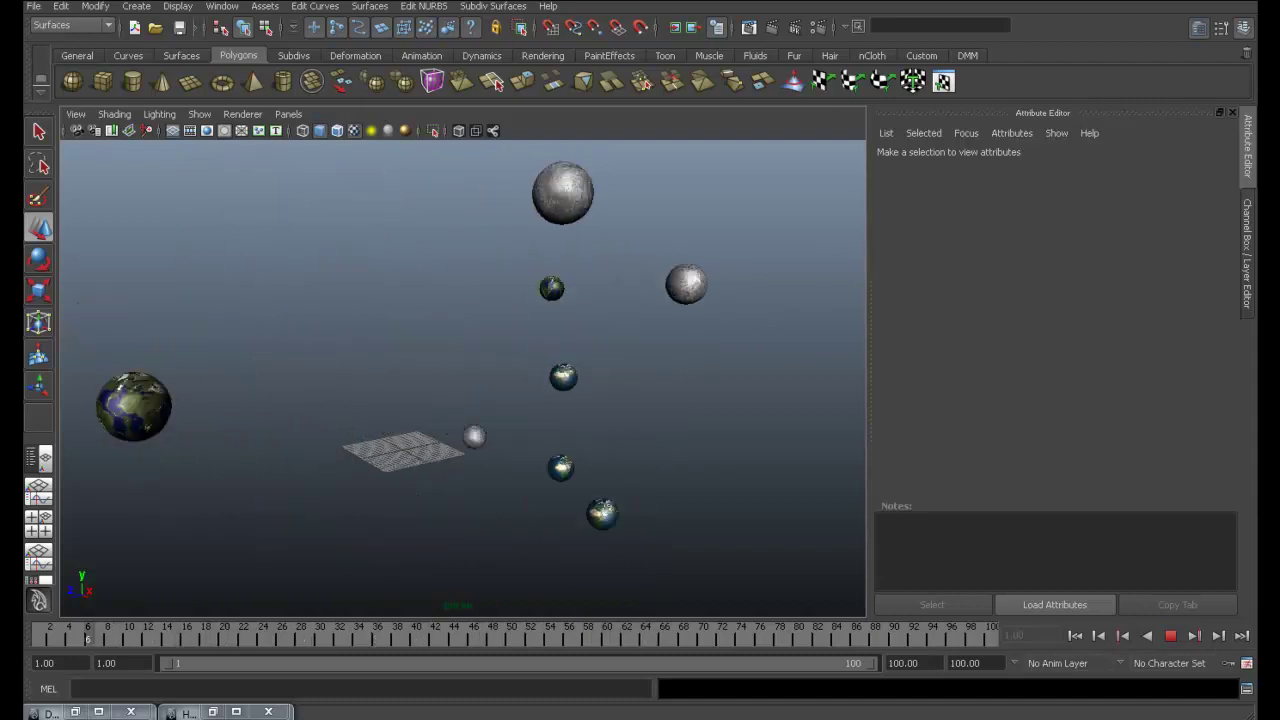
key(Escape)
key(7)
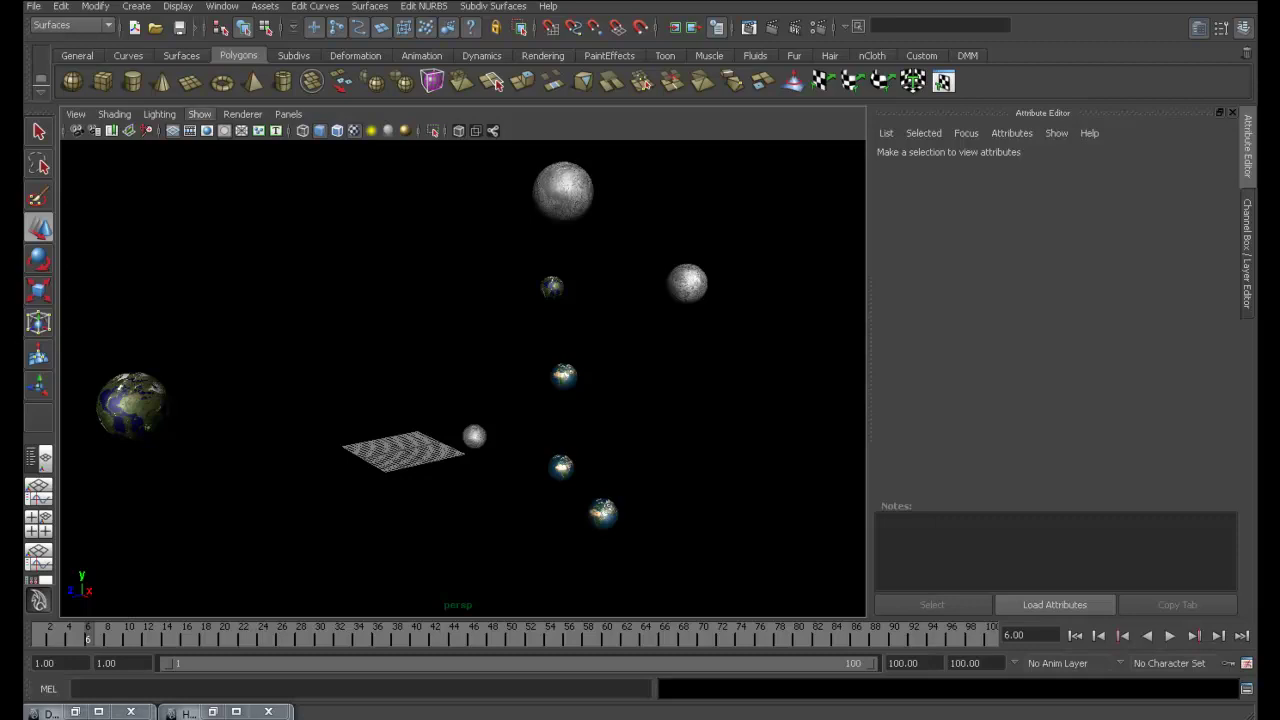
Hide the grid in the viewport and orbit around the spheres
click(199, 114)
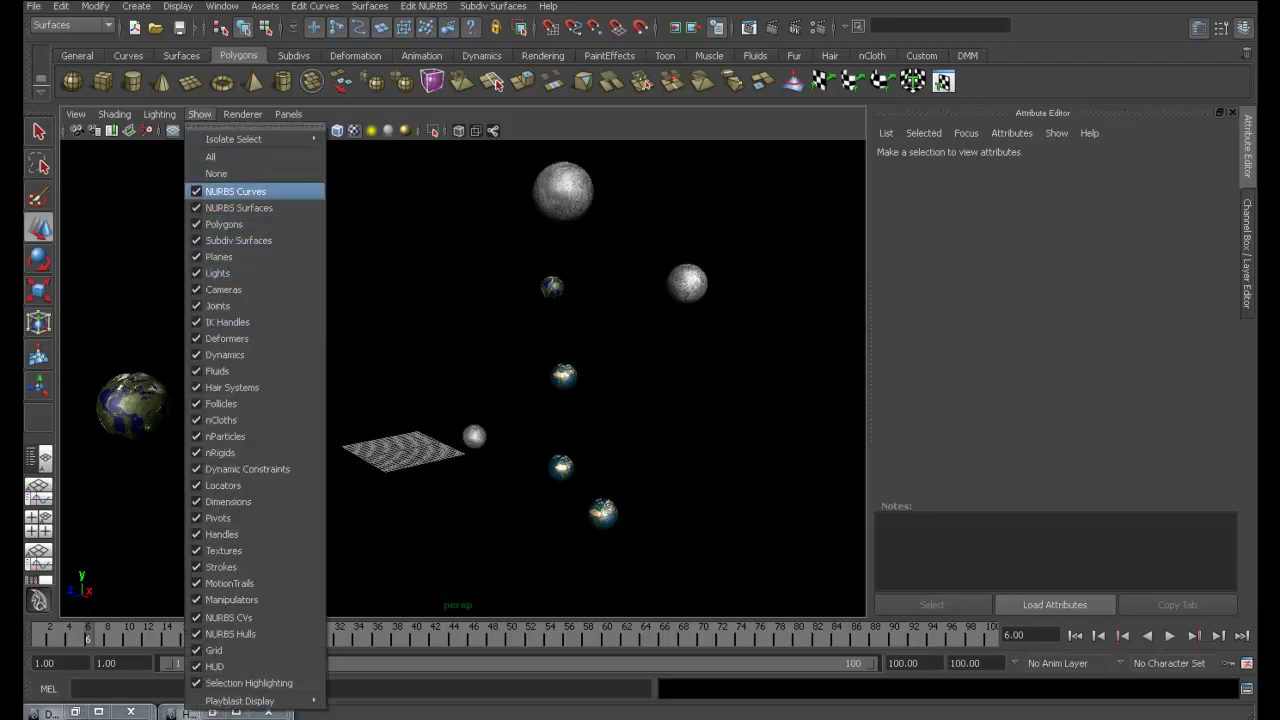
click(214, 650)
alt+drag(400, 380, 600, 380)
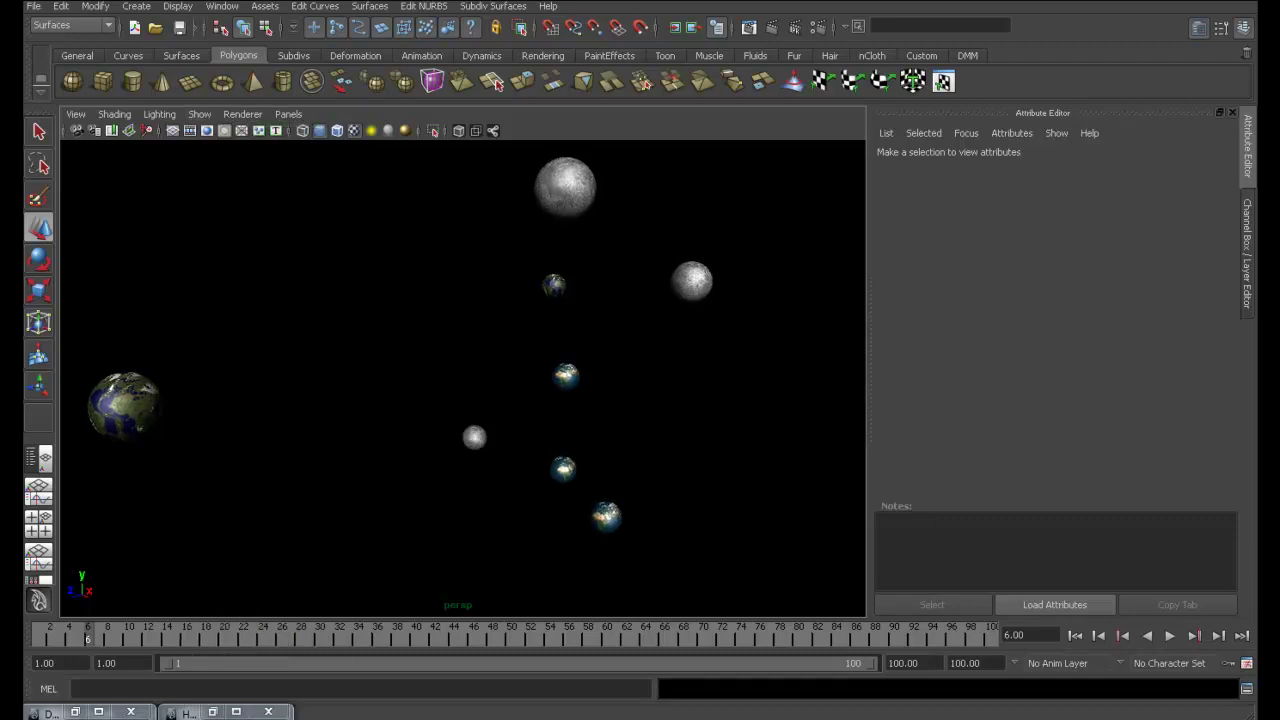
scroll(575, 360, up, 3)
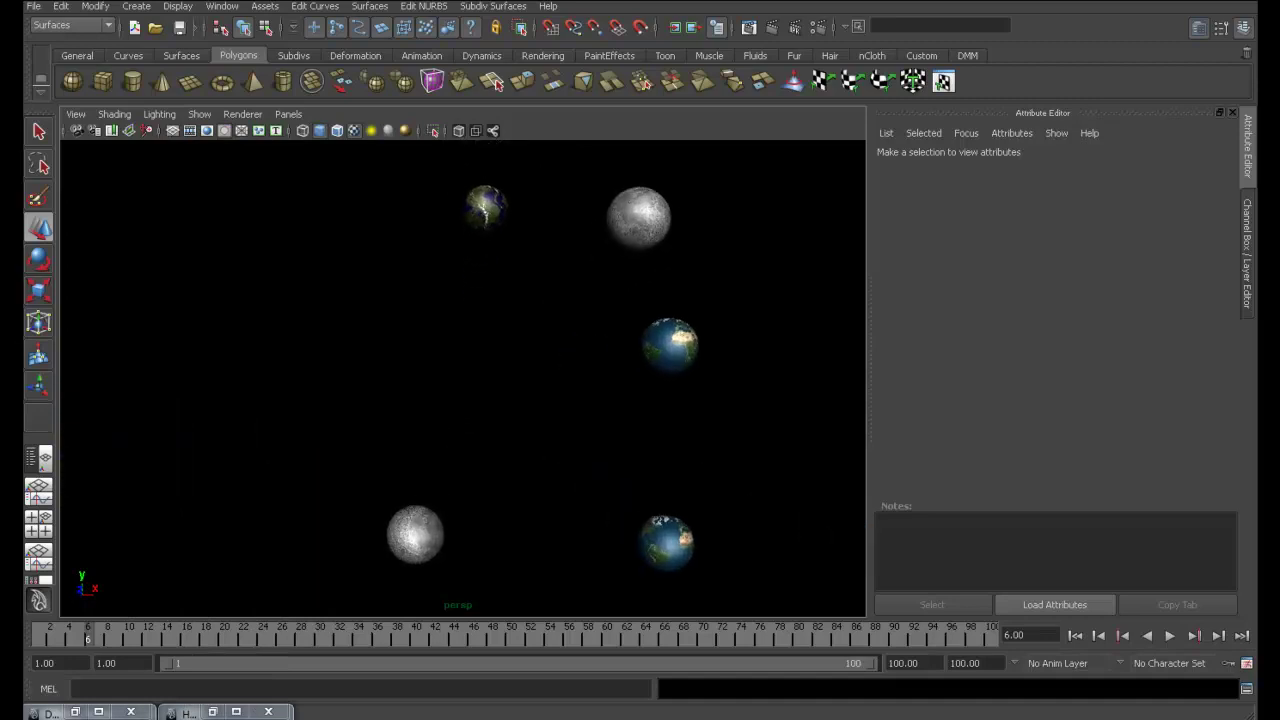
scroll(575, 360, up, 3)
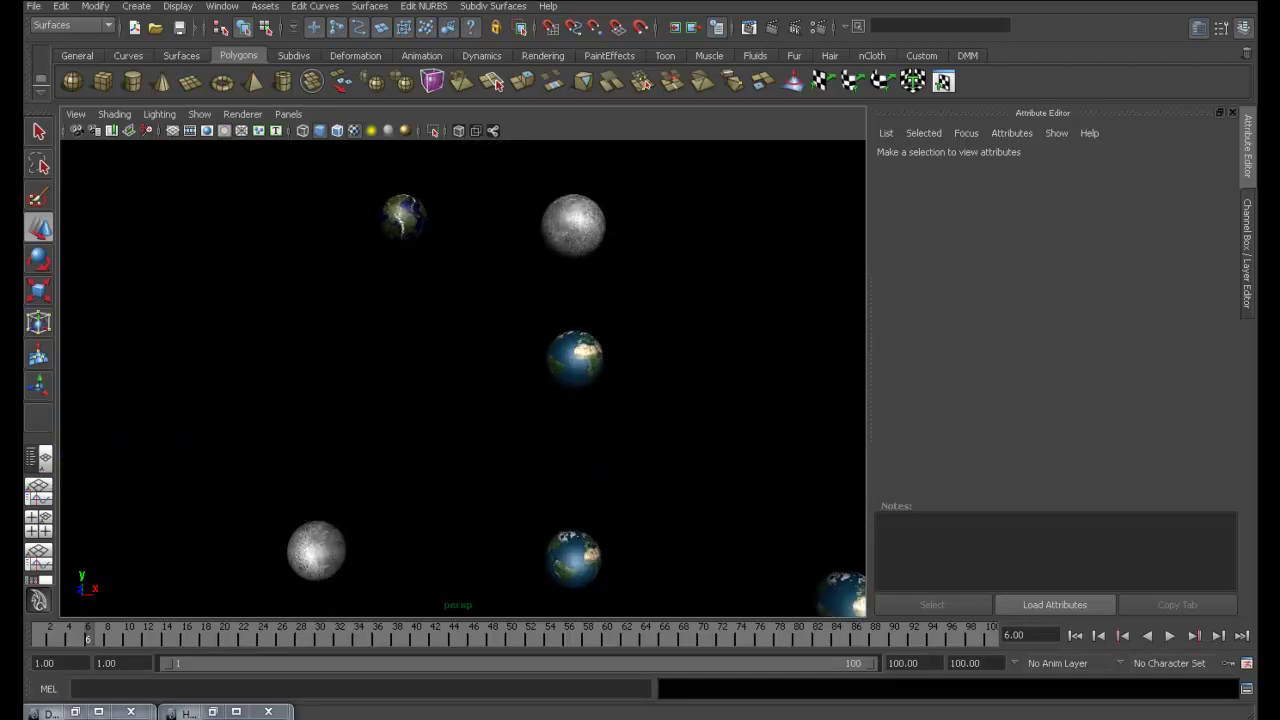
Show the resolution gate, zoom in on the Earth and Moon, and play the orbit animation
click(206, 130)
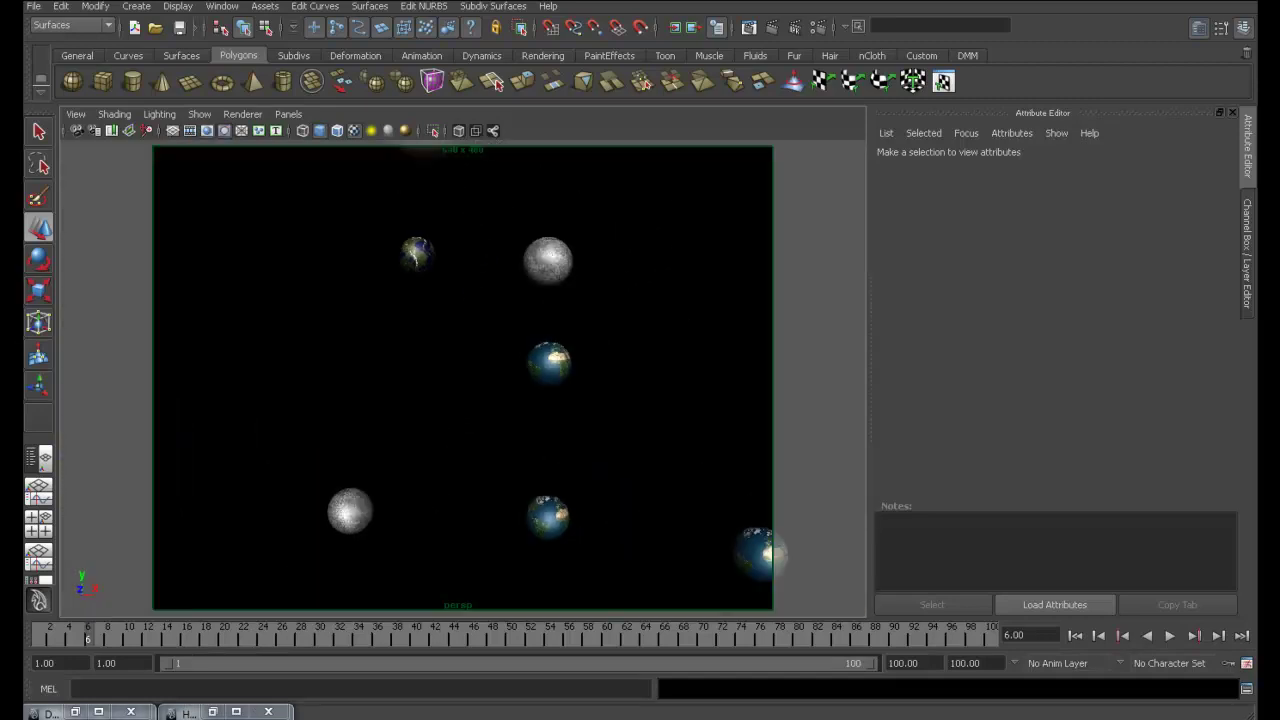
scroll(600, 320, up, 2)
scroll(600, 320, up, 2)
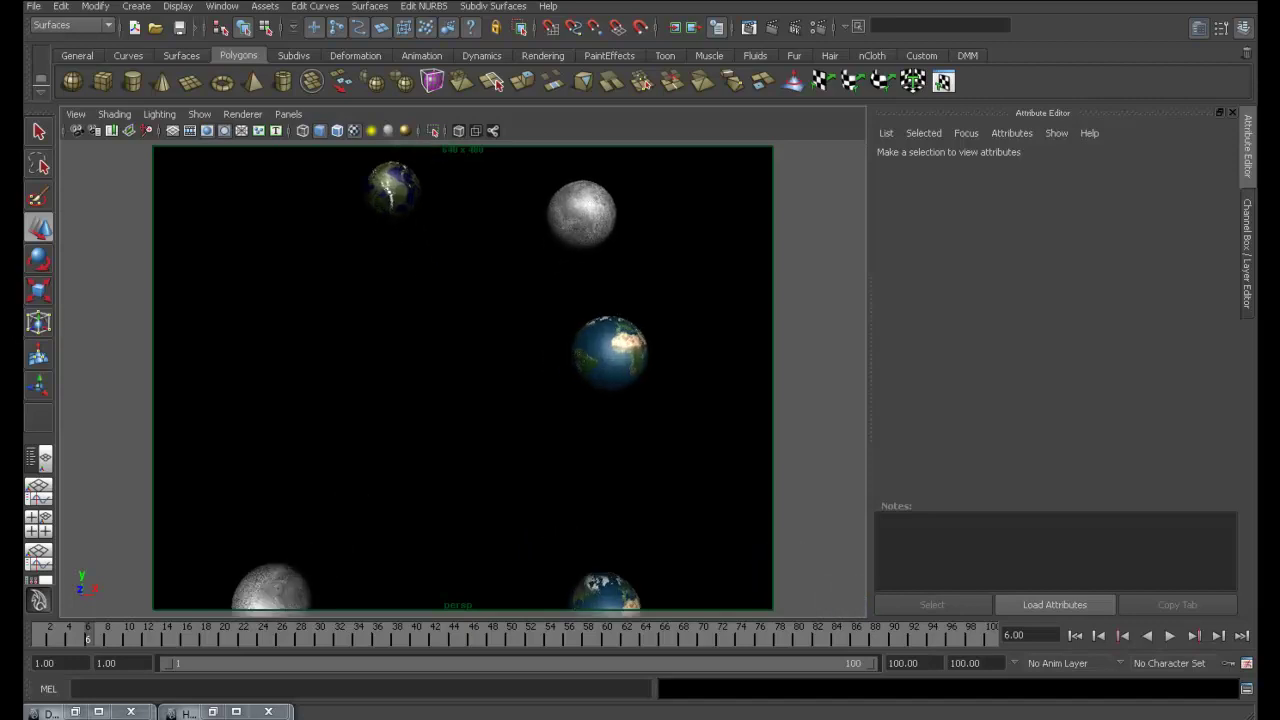
scroll(600, 320, up, 2)
scroll(600, 320, up, 2)
scroll(460, 380, up, 2)
scroll(460, 380, up, 2)
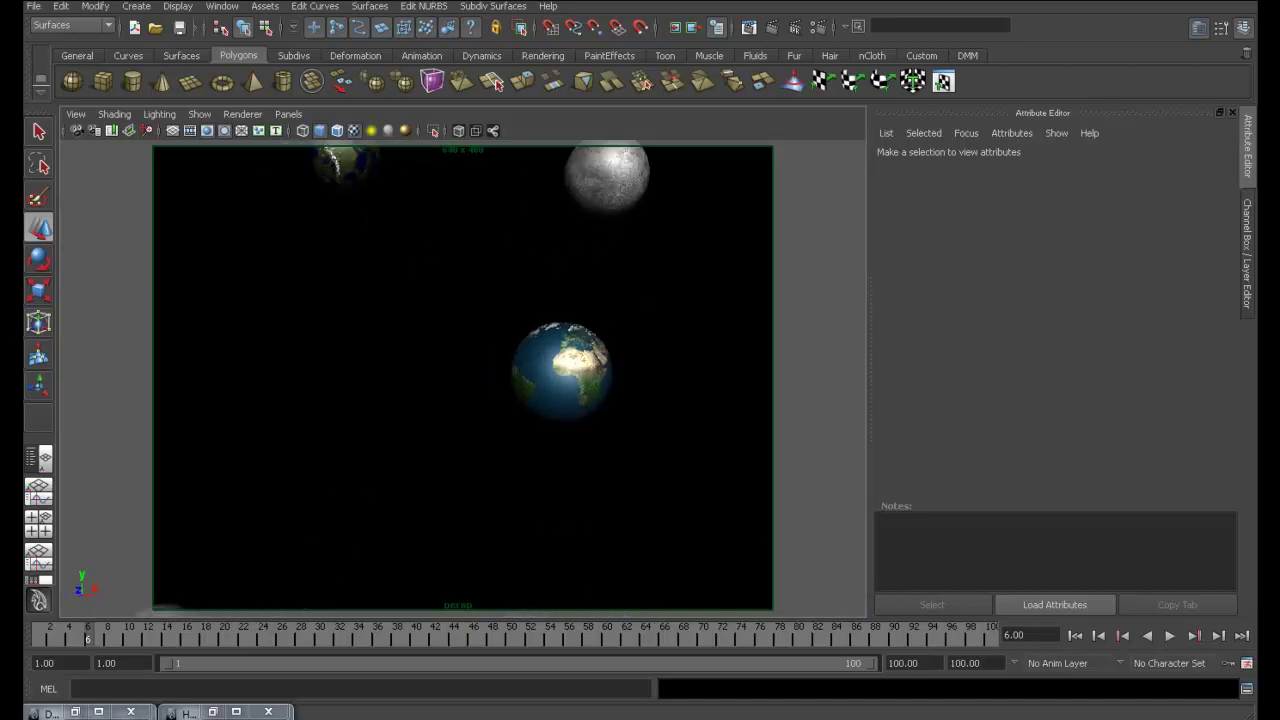
scroll(460, 380, up, 2)
scroll(460, 380, up, 2)
scroll(462, 378, up, 2)
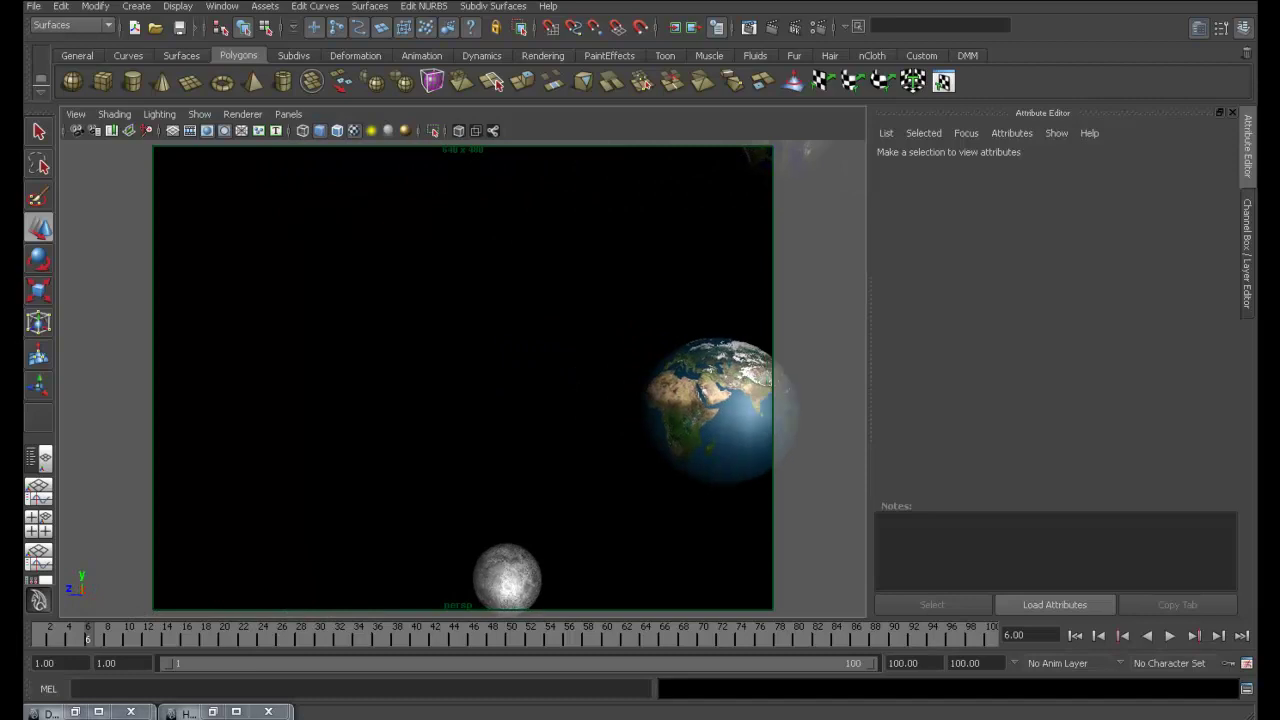
scroll(462, 378, down, 5)
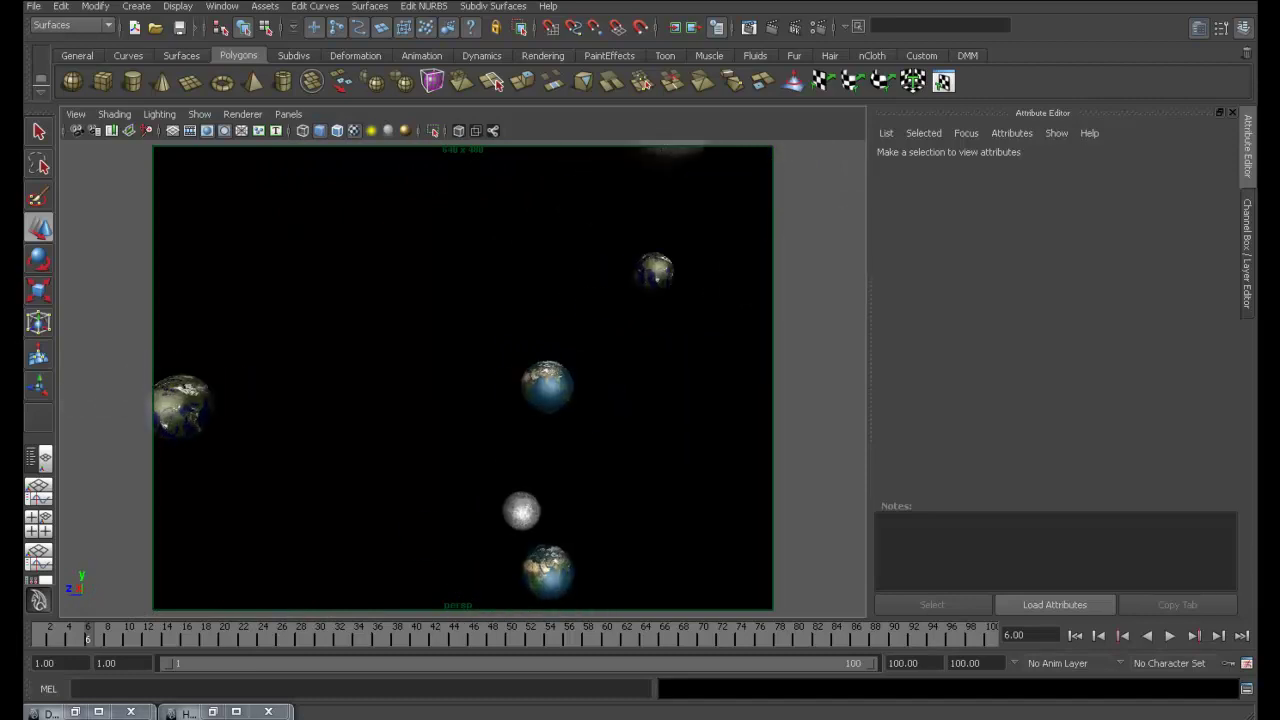
key(alt+v)
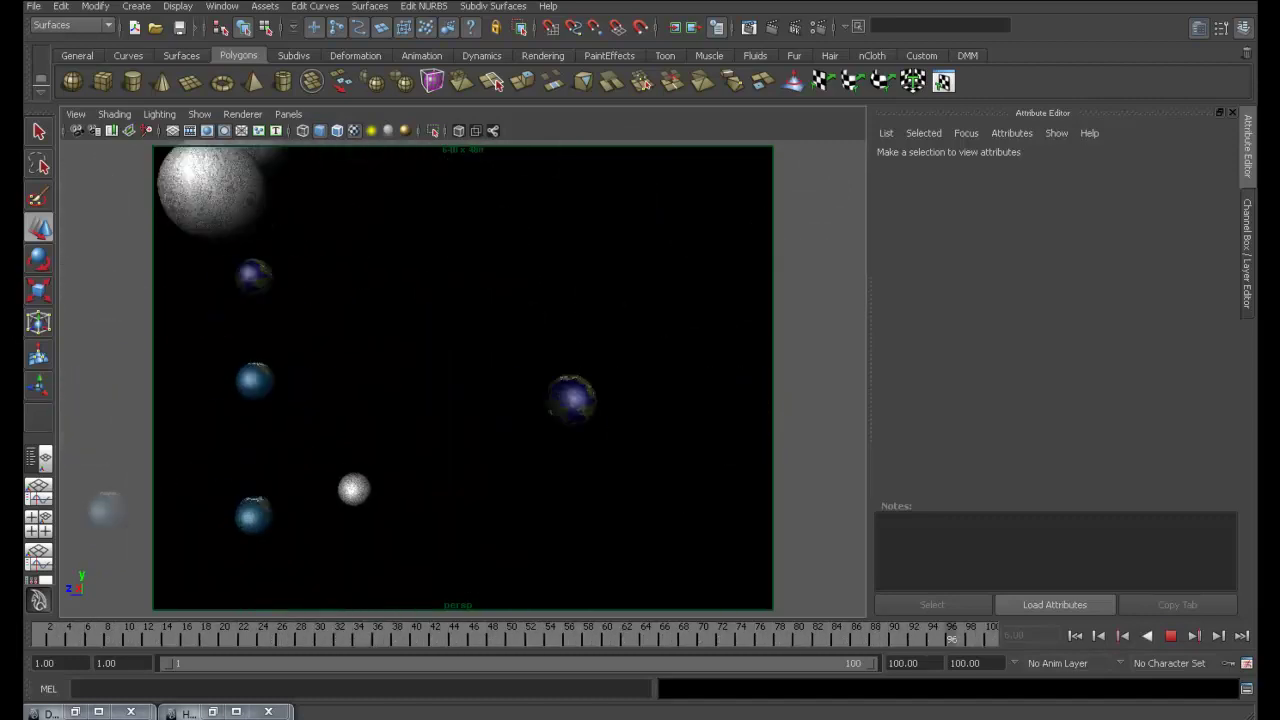
Stop playback and close the Duplicate Special Options window
key(Escape)
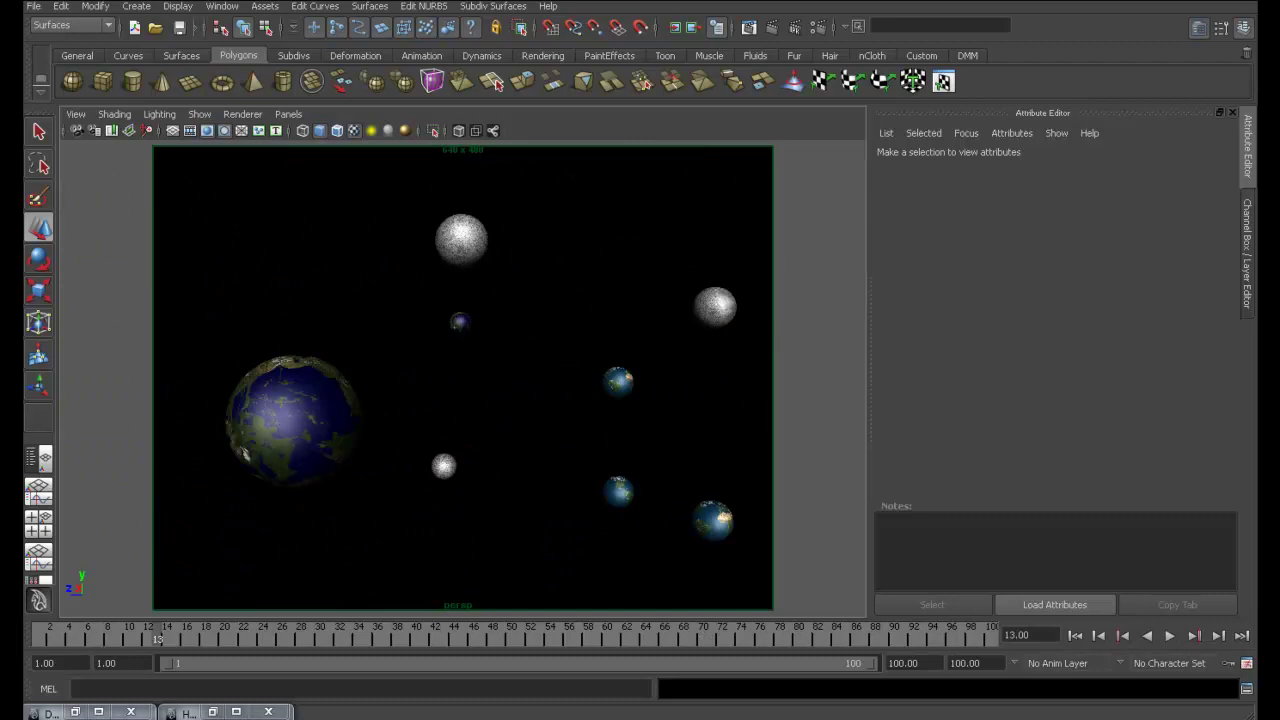
click(75, 711)
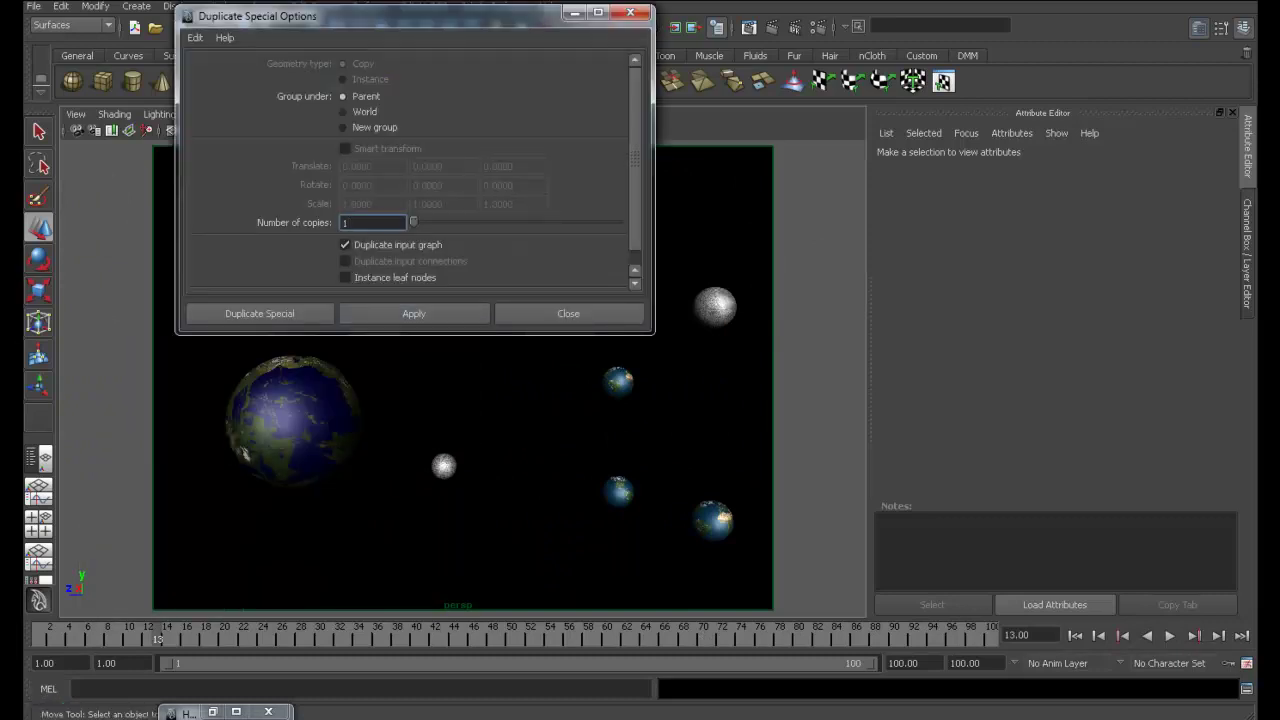
click(259, 313)
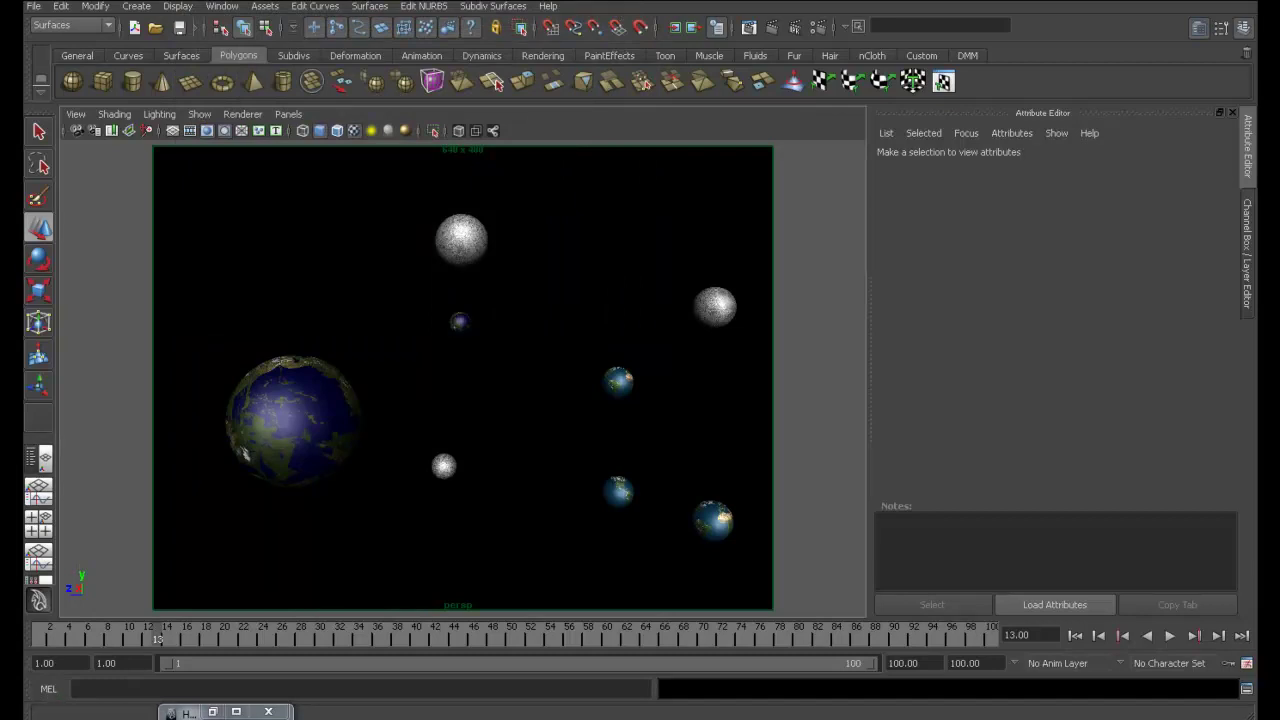
Open the Outliner and inspect group1 and group2 with their spheres pSphere1 and pSphere2
click(222, 6)
click(239, 130)
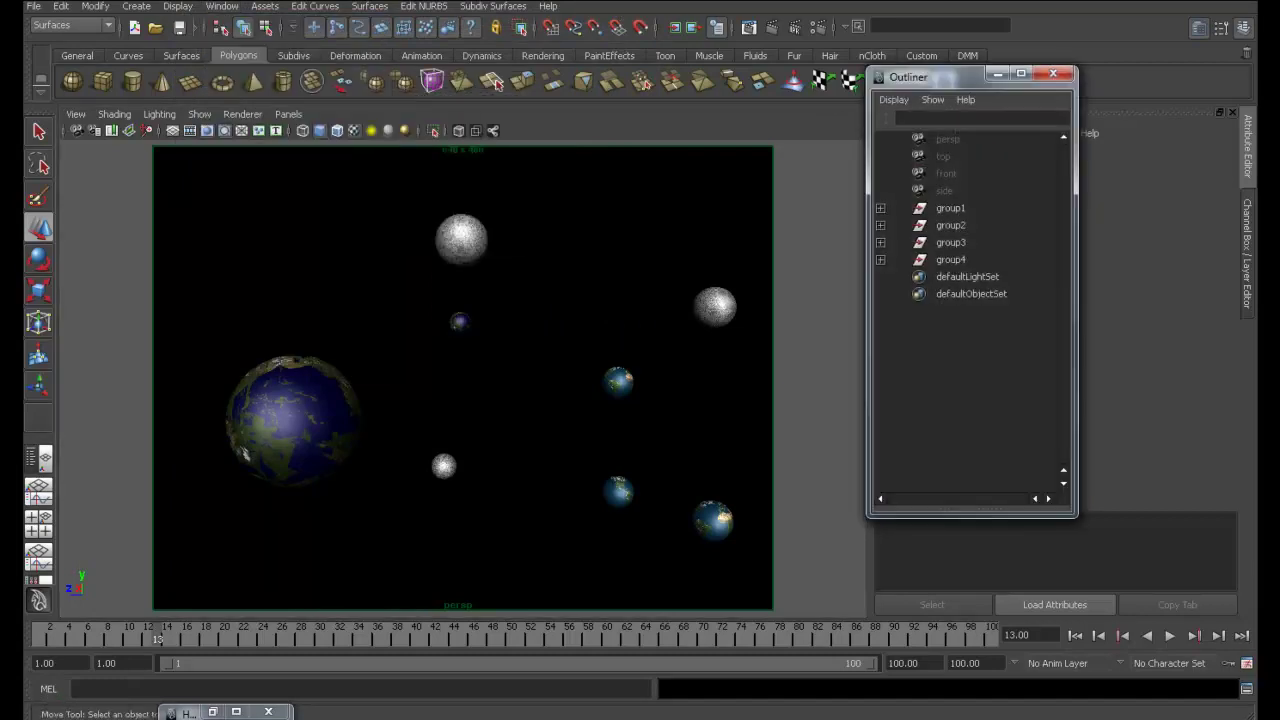
click(950, 208)
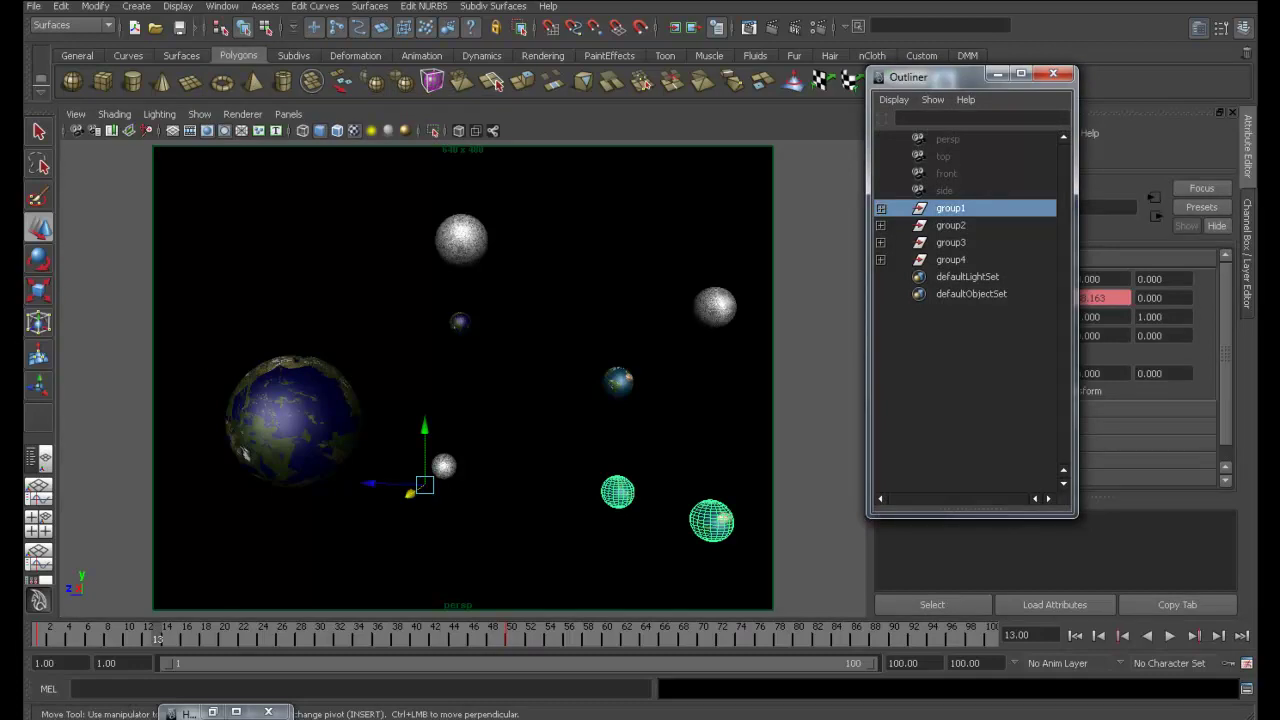
click(880, 208)
click(972, 225)
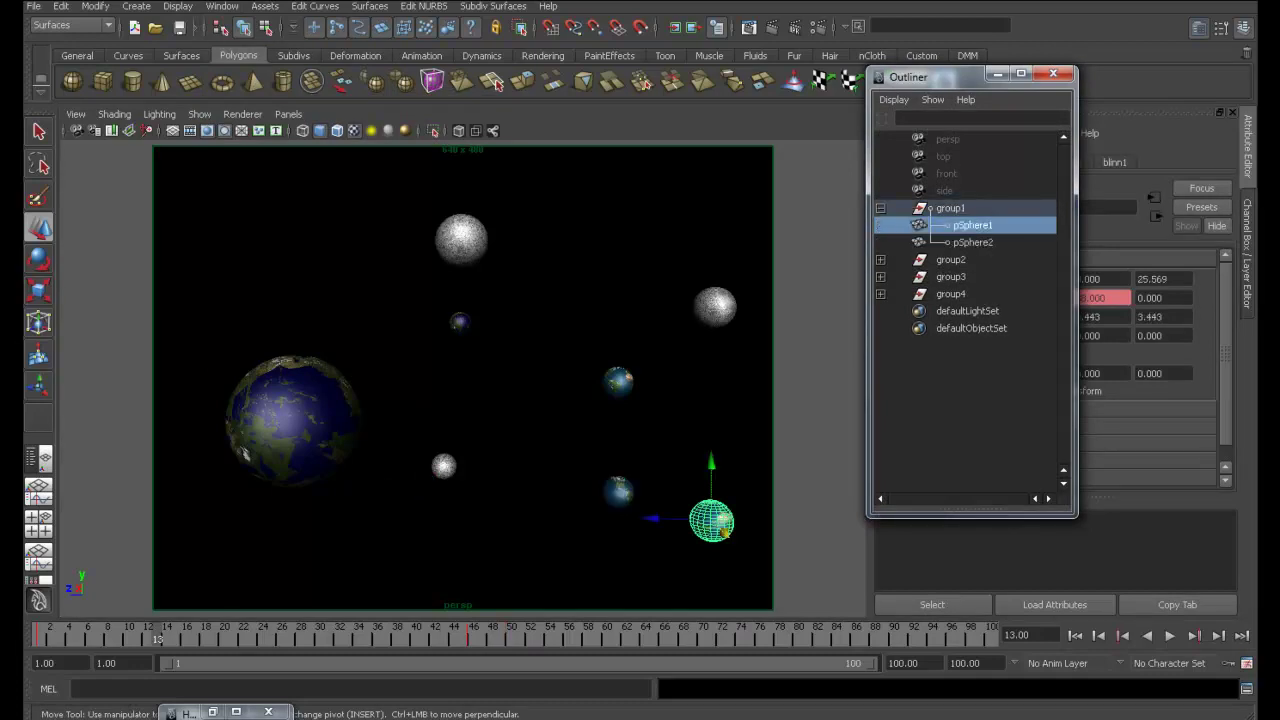
click(972, 242)
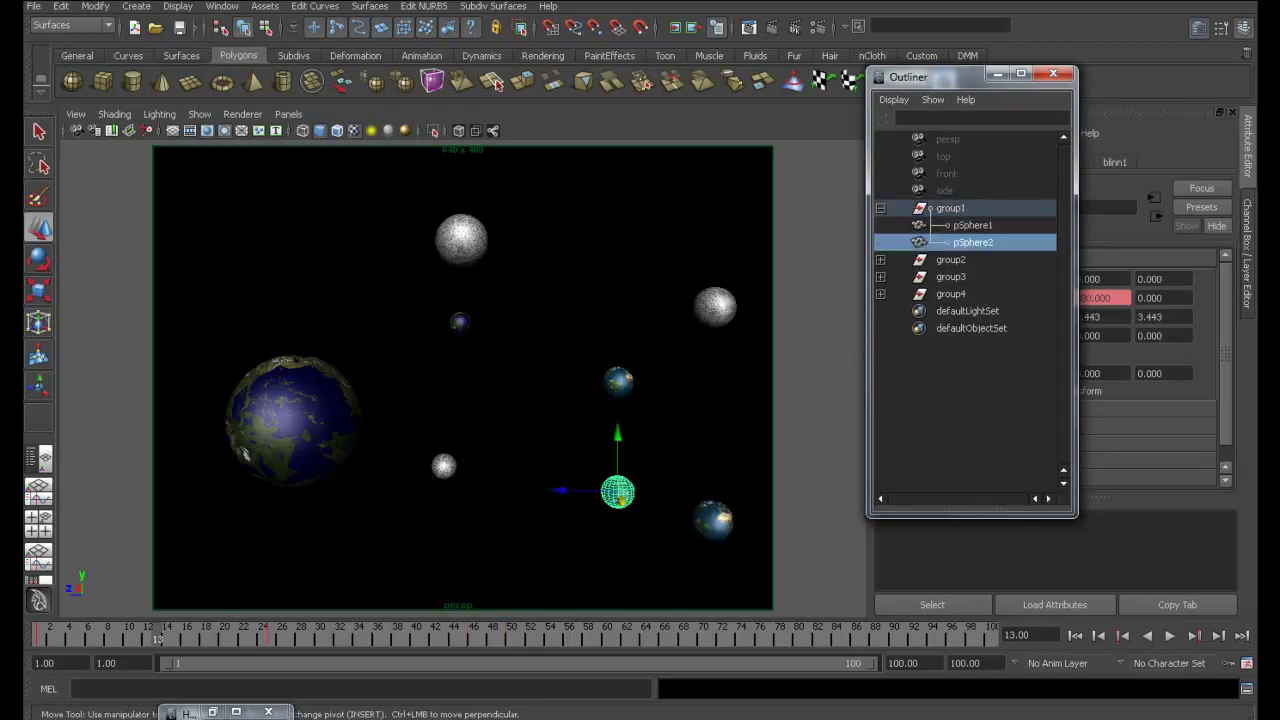
click(880, 208)
click(880, 225)
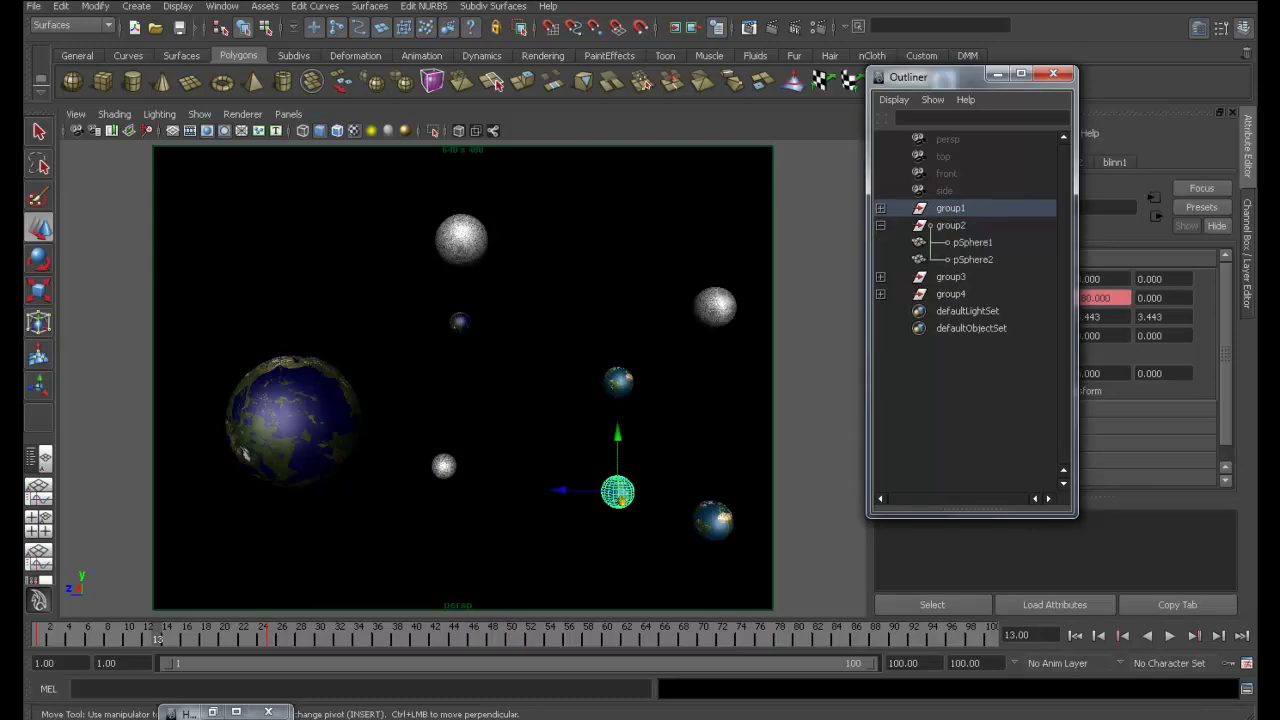
click(880, 225)
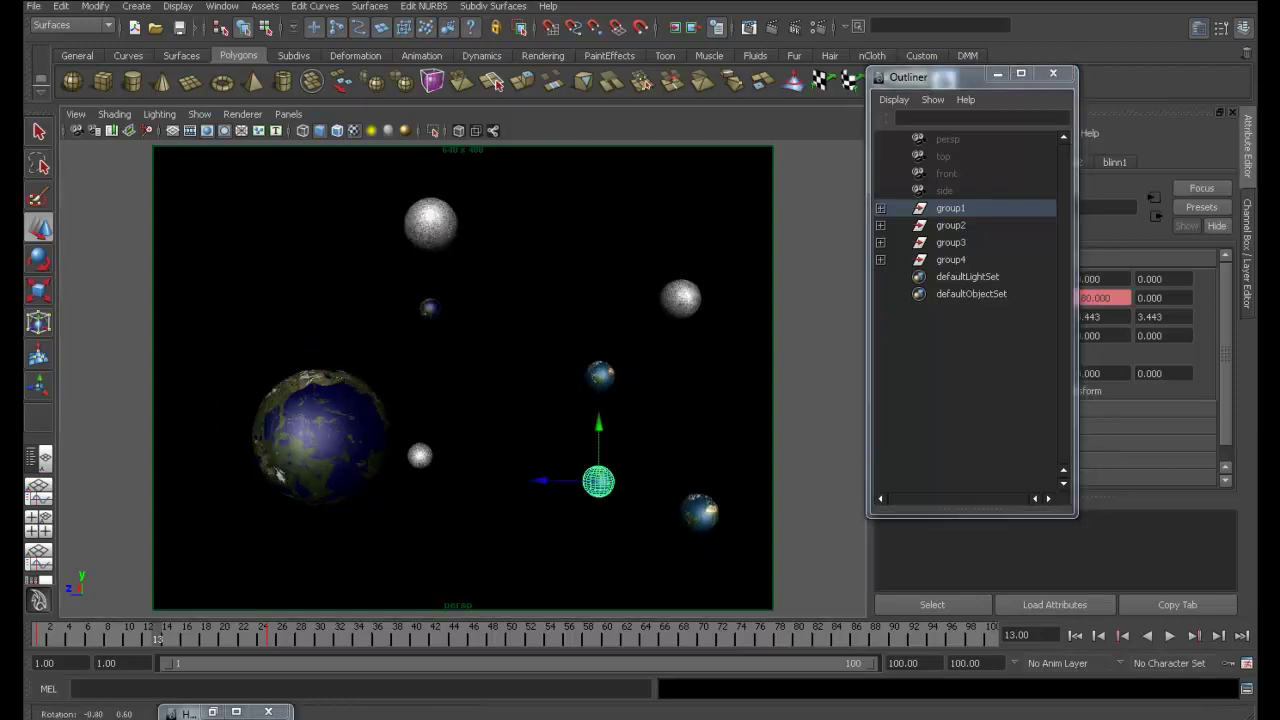
click(950, 225)
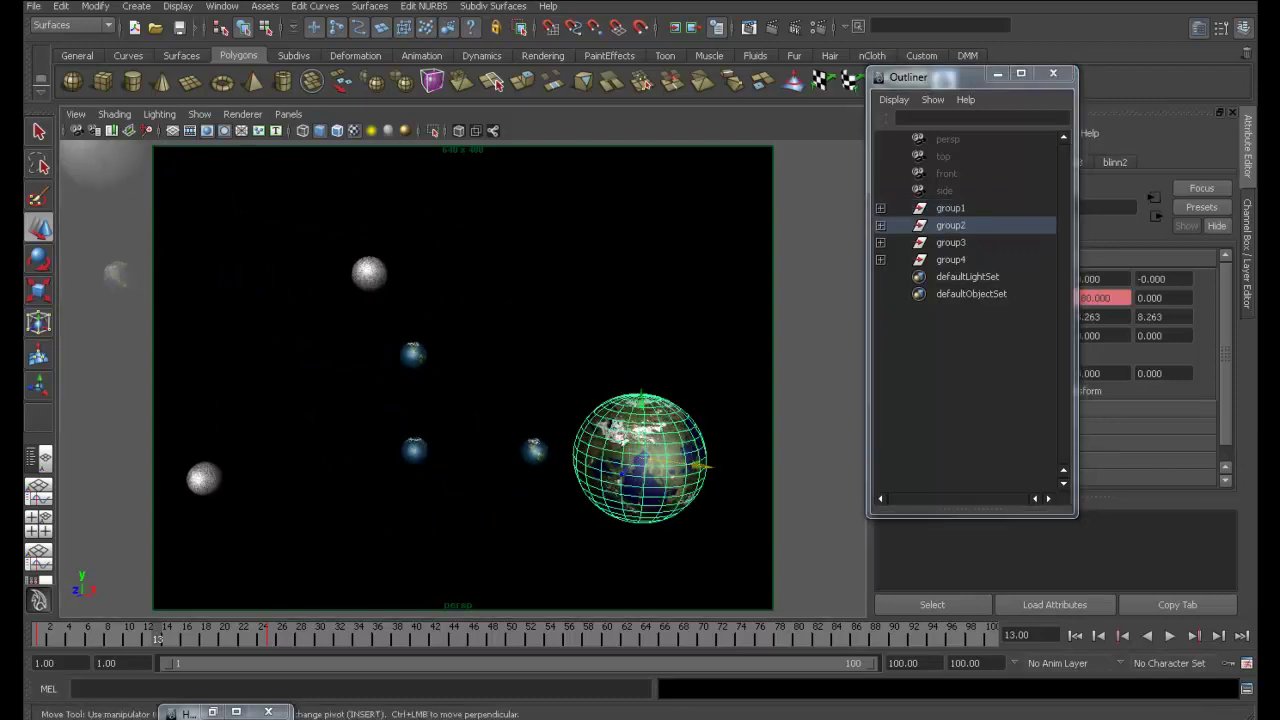
click(950, 225)
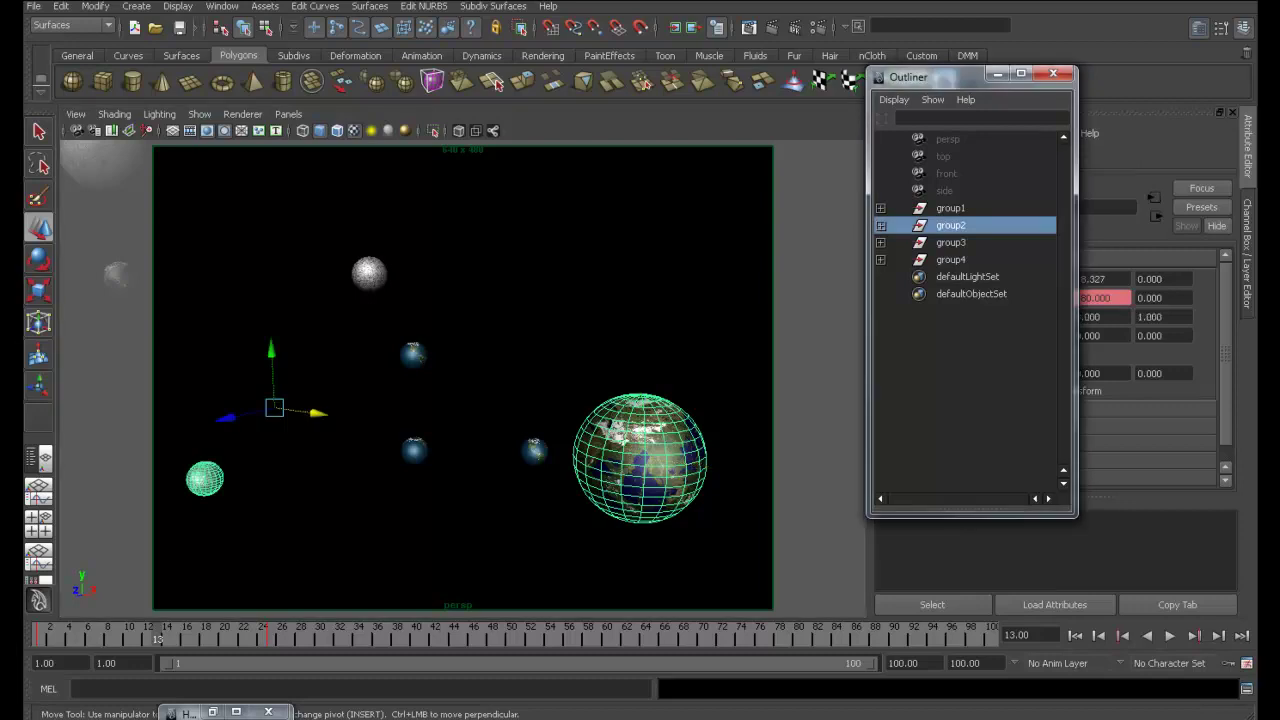
click(950, 208)
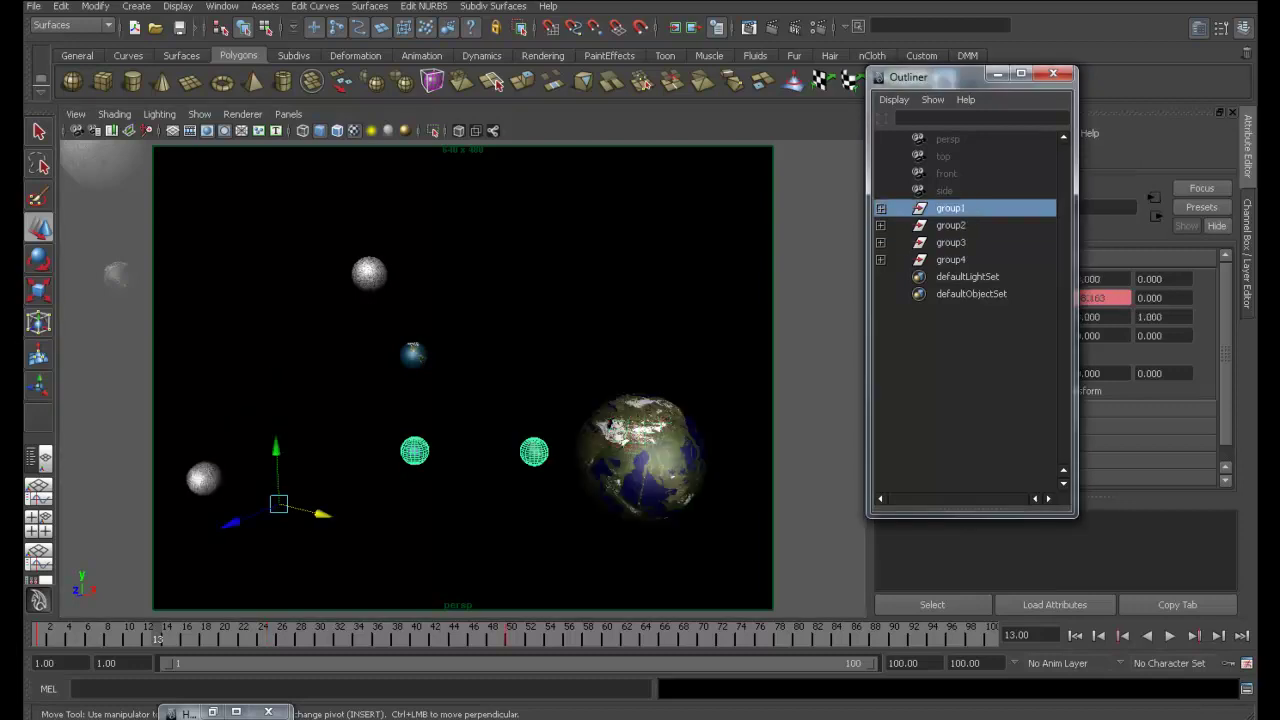
Tumble and dolly toward the Earth, then play the animation and stop at frame 45
alt+drag(460, 380, 520, 380)
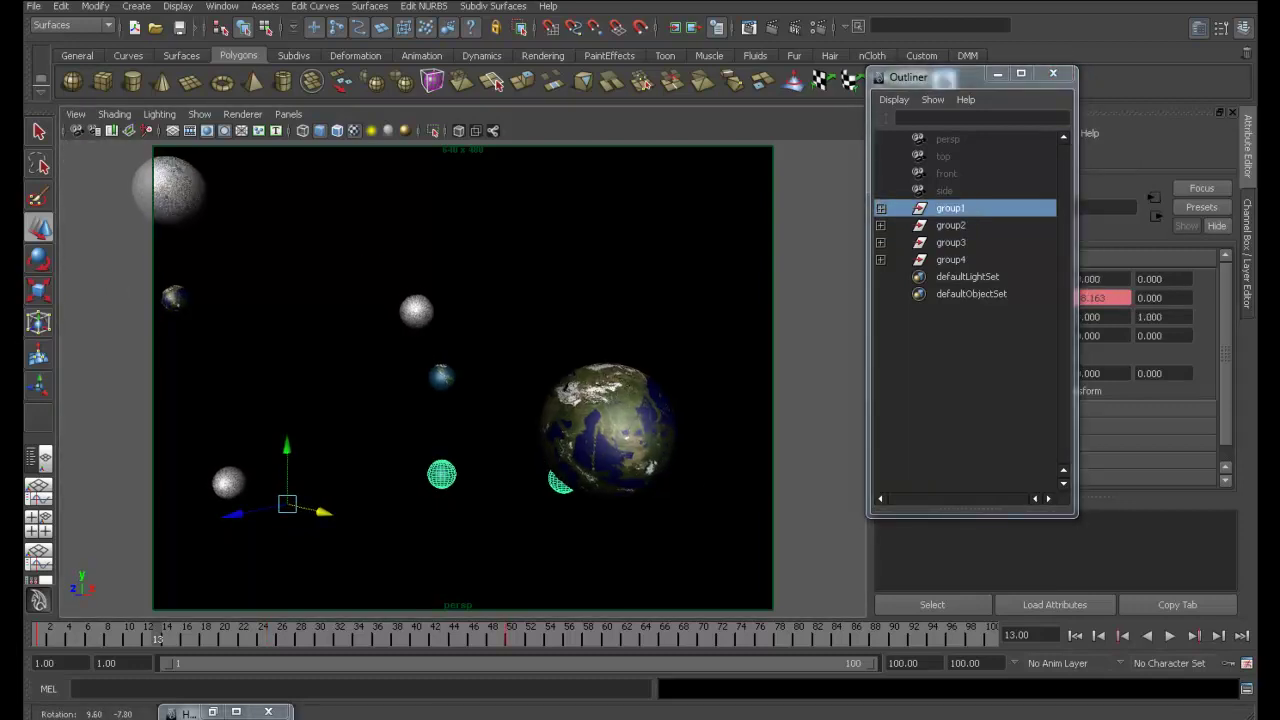
alt+right_drag(460, 380, 520, 420)
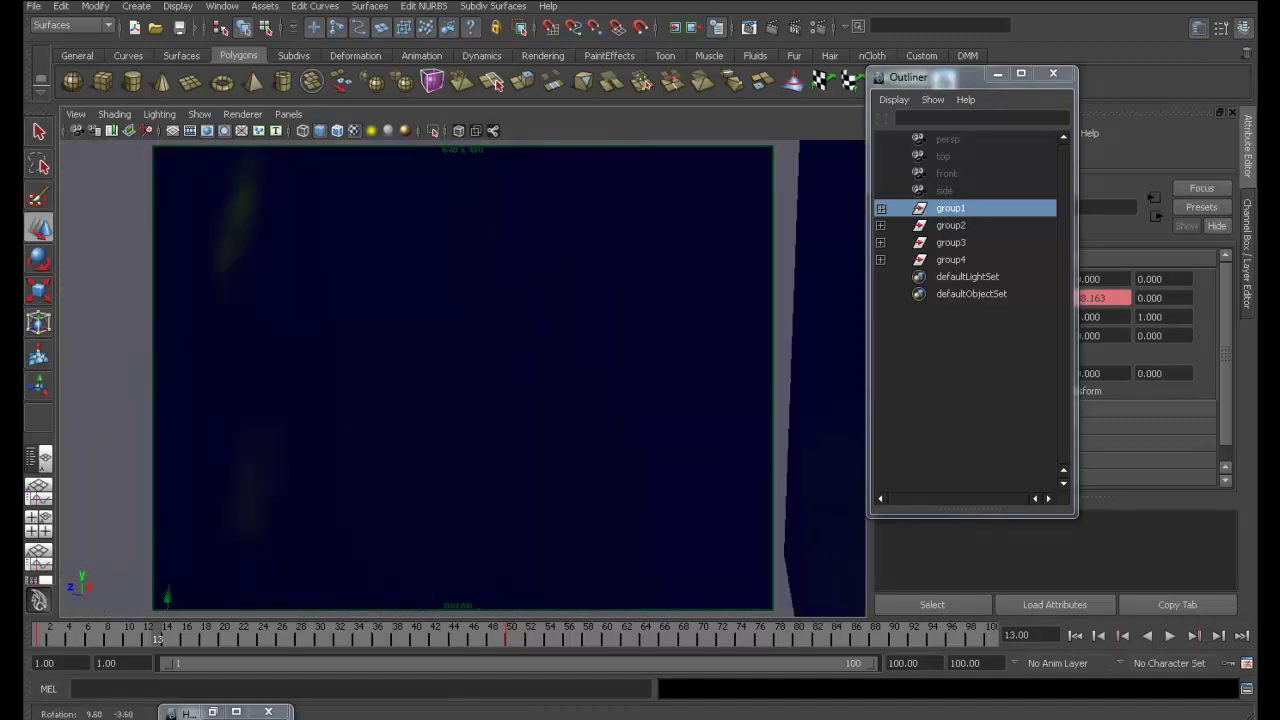
click(1169, 635)
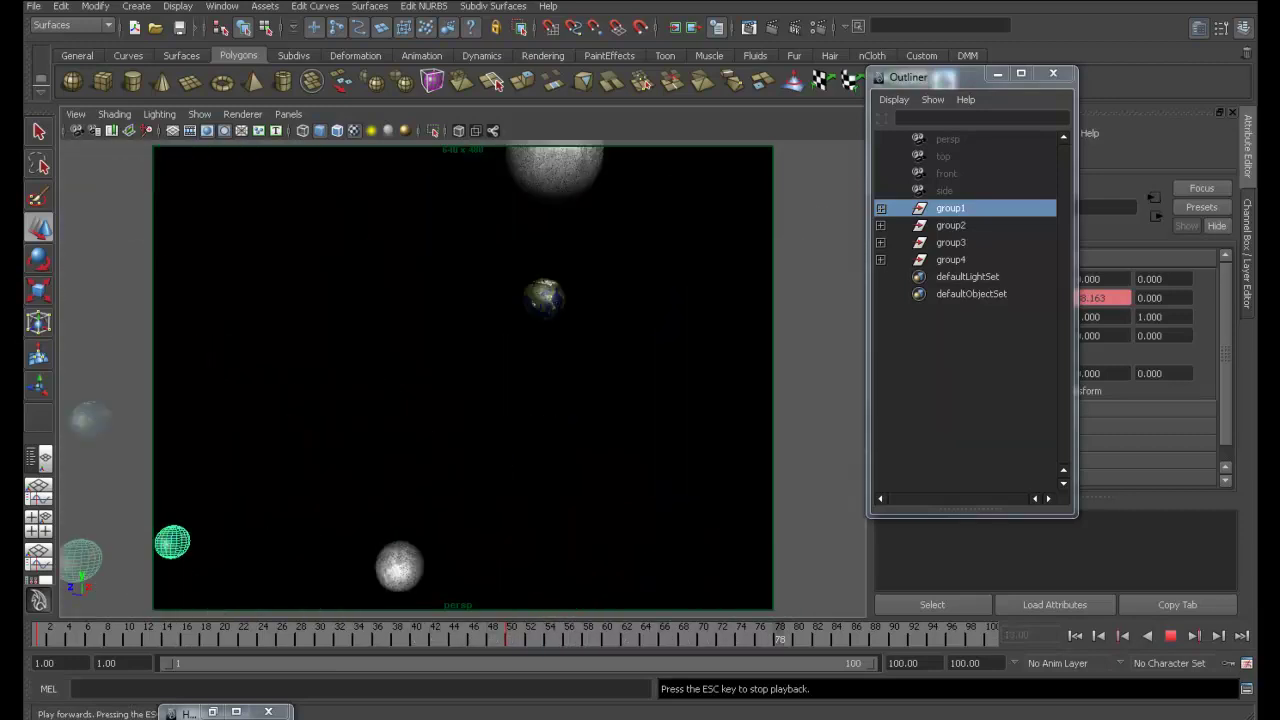
key(Escape)
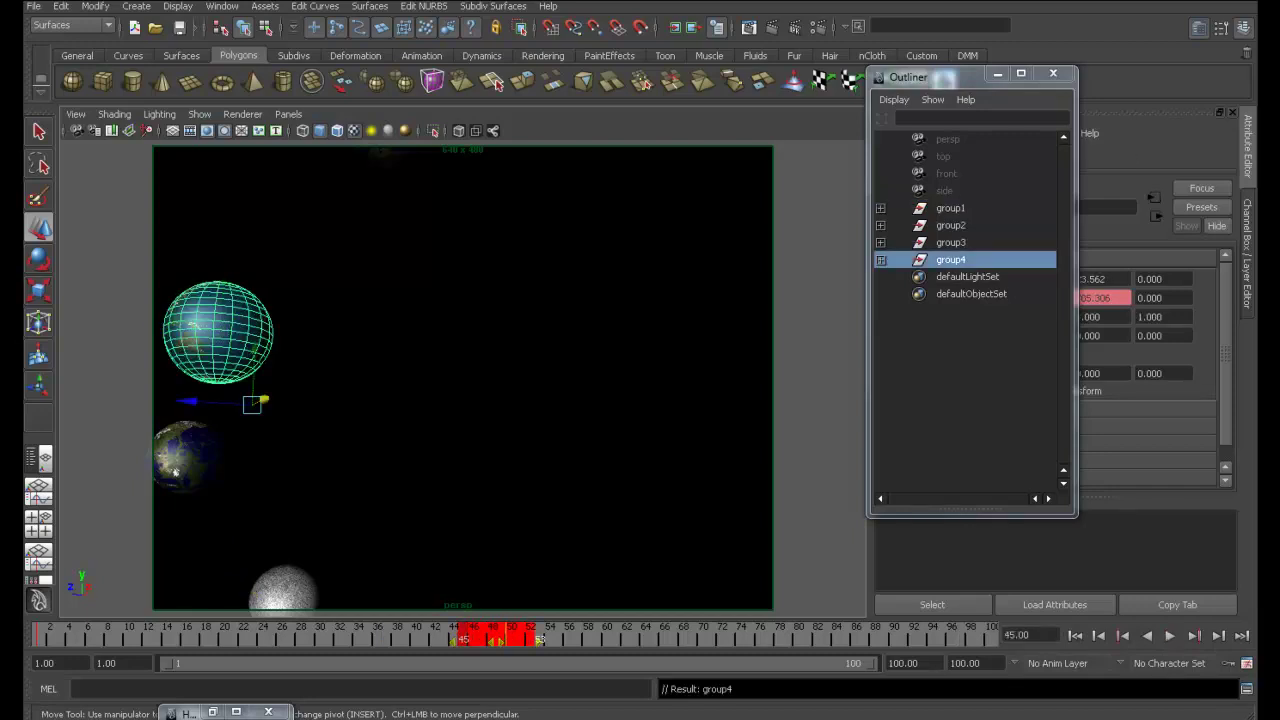
Play the orbit animation, rewind to the start, replay it, and stop
key(alt+v)
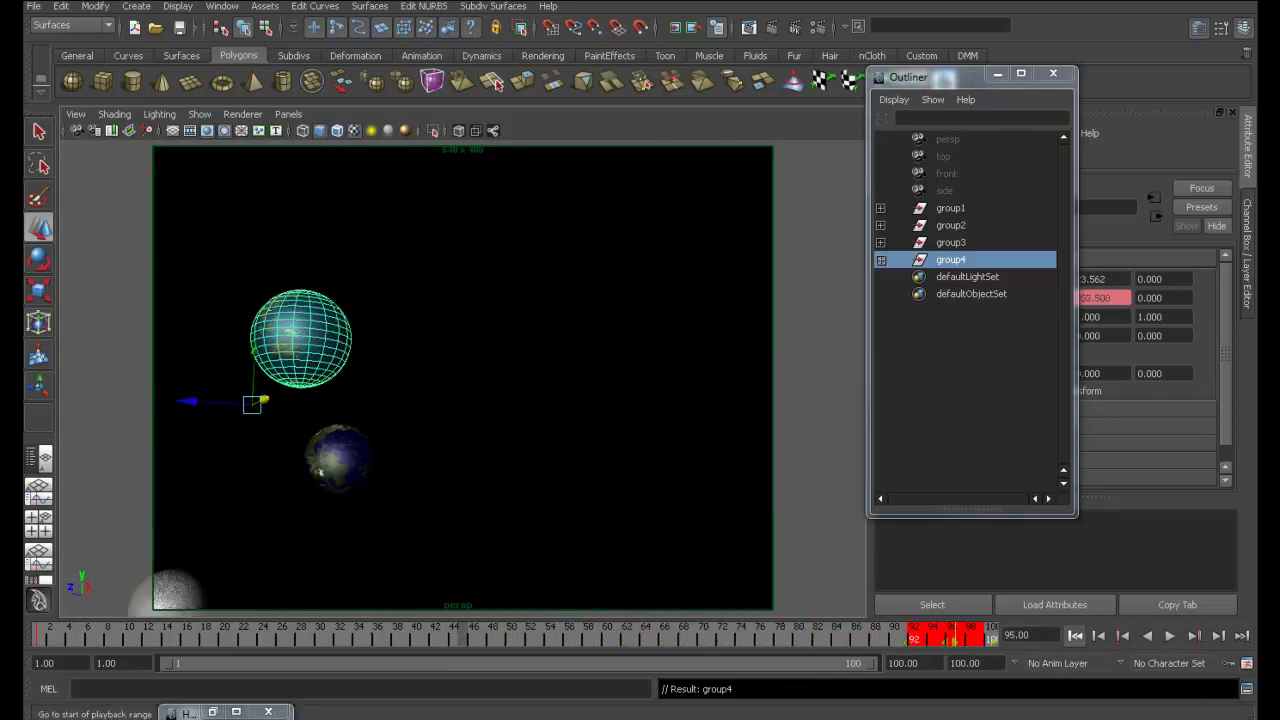
click(1075, 635)
click(1169, 635)
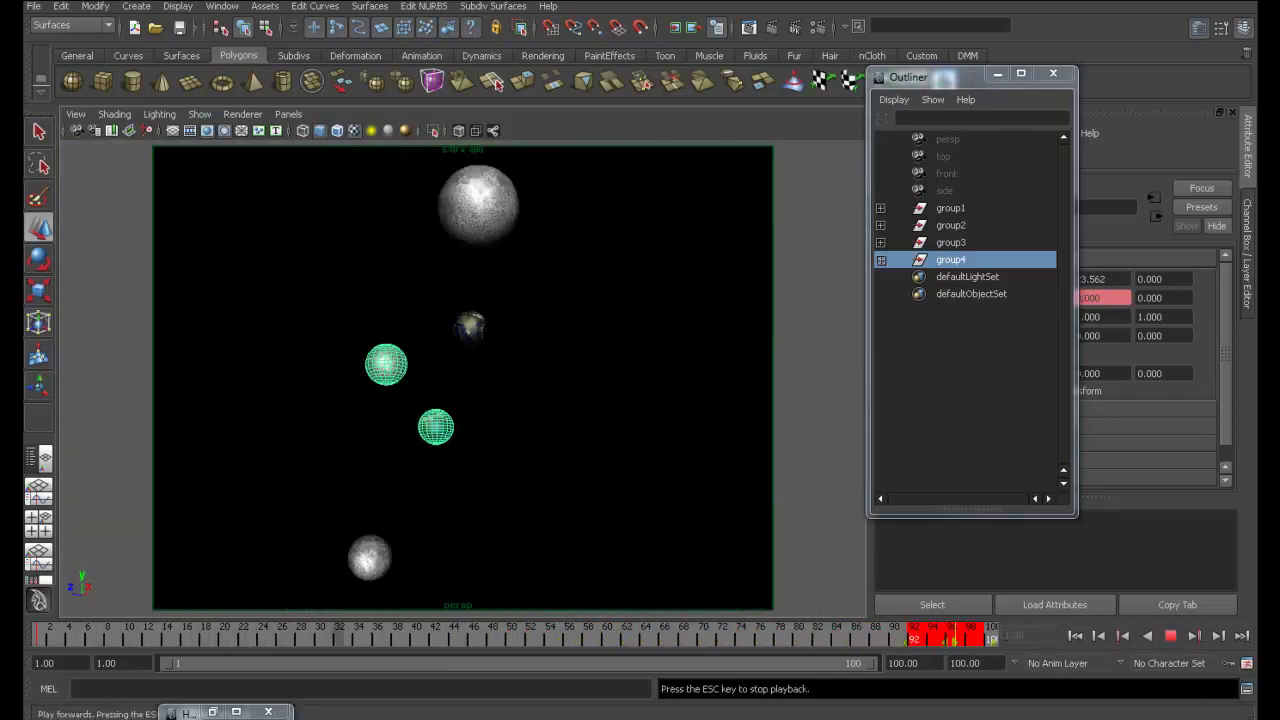
key(Escape)
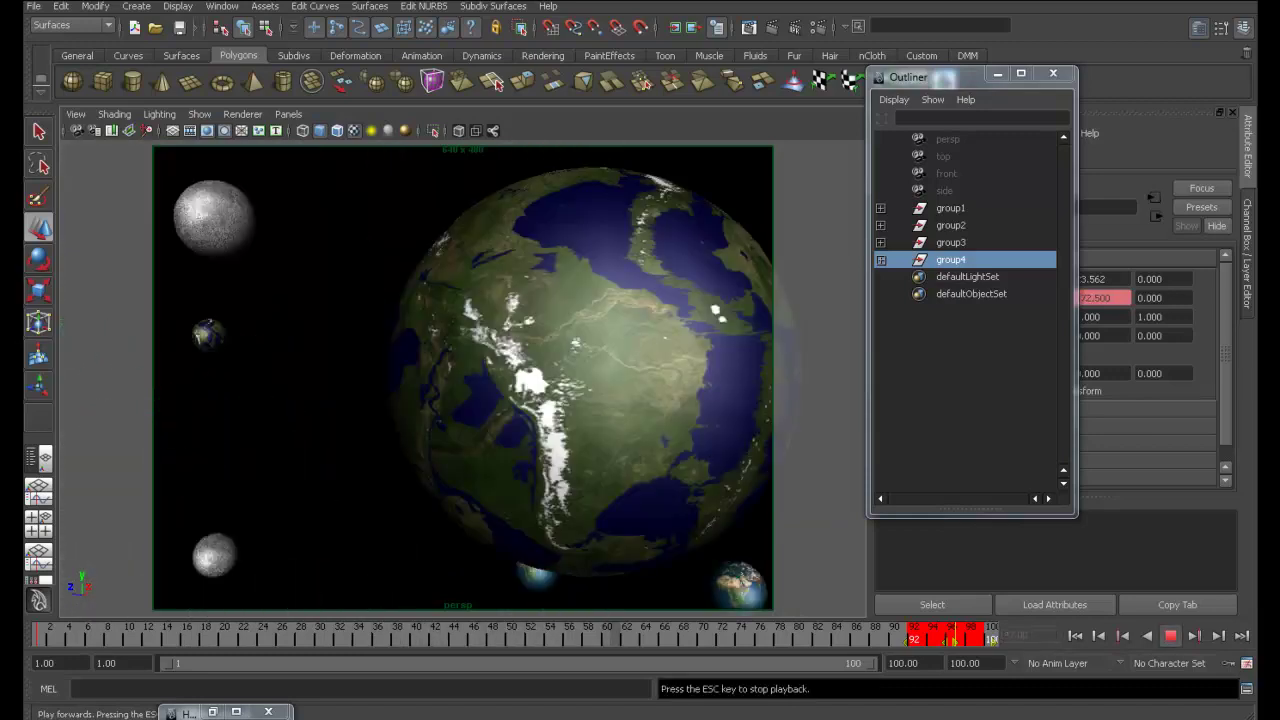
Select group2 and replay the longer 500-frame animation from frame 1, then stop
click(950, 225)
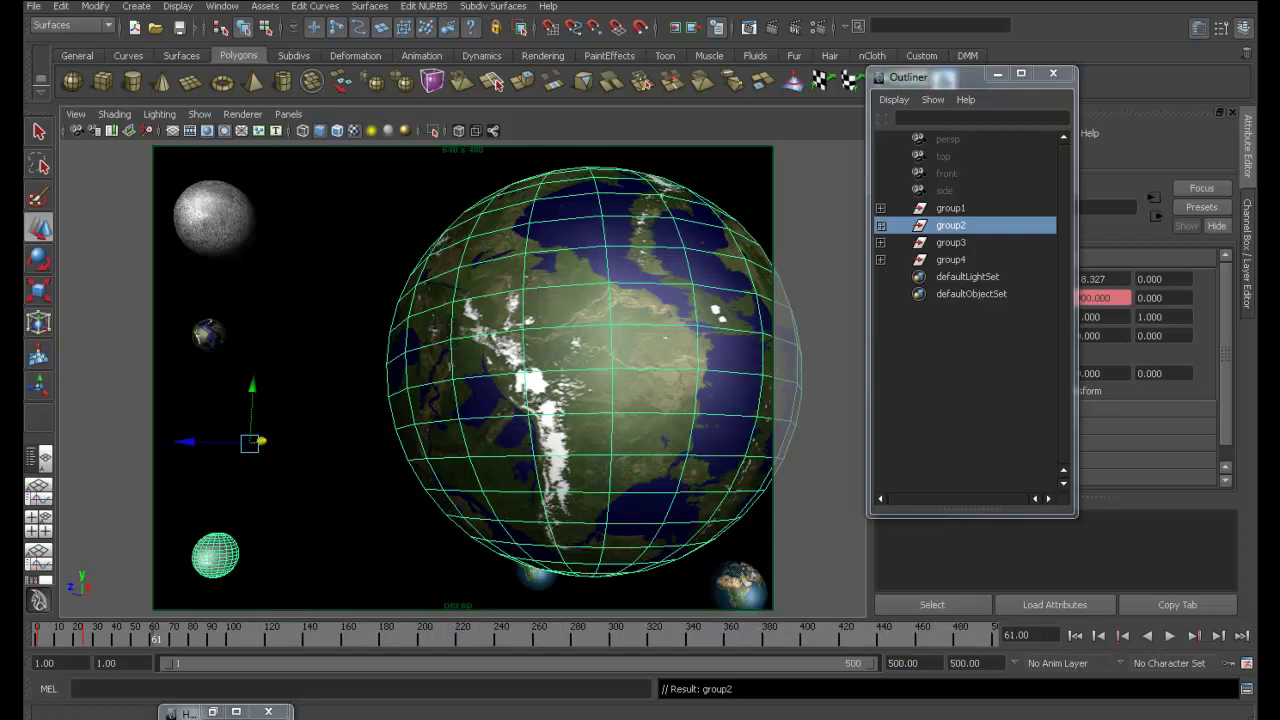
key(alt+v)
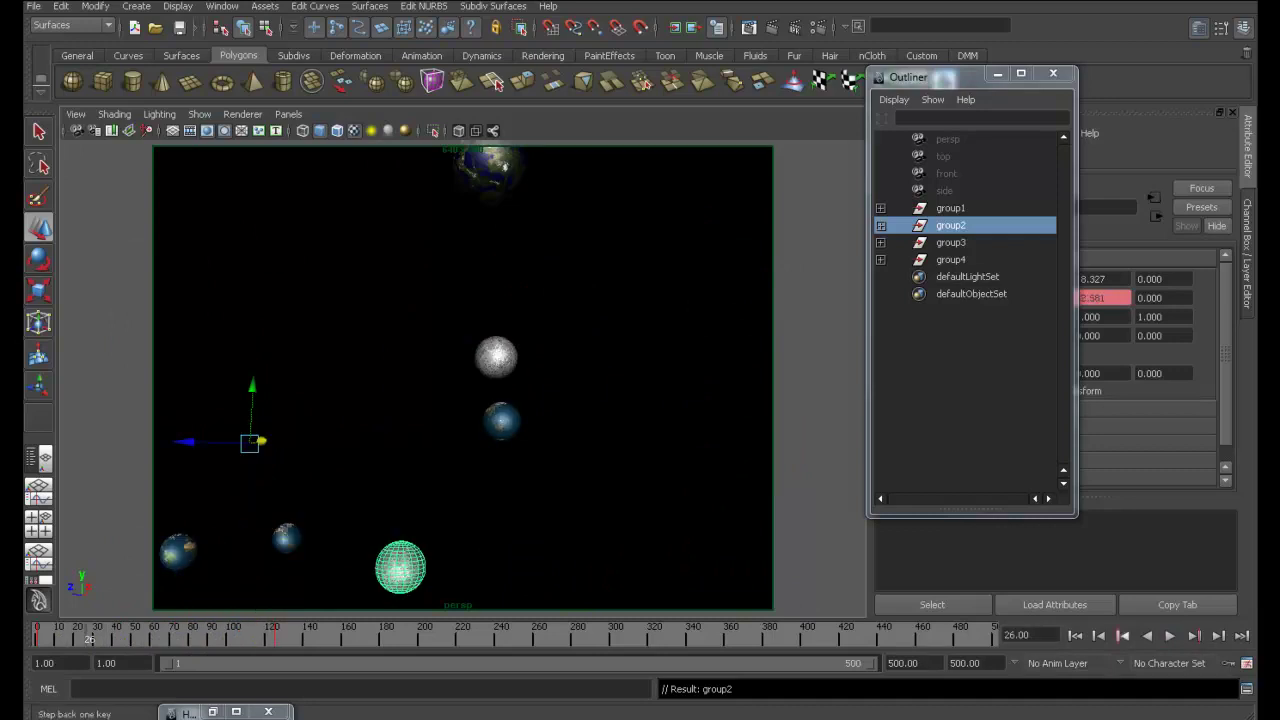
click(1075, 635)
click(1170, 635)
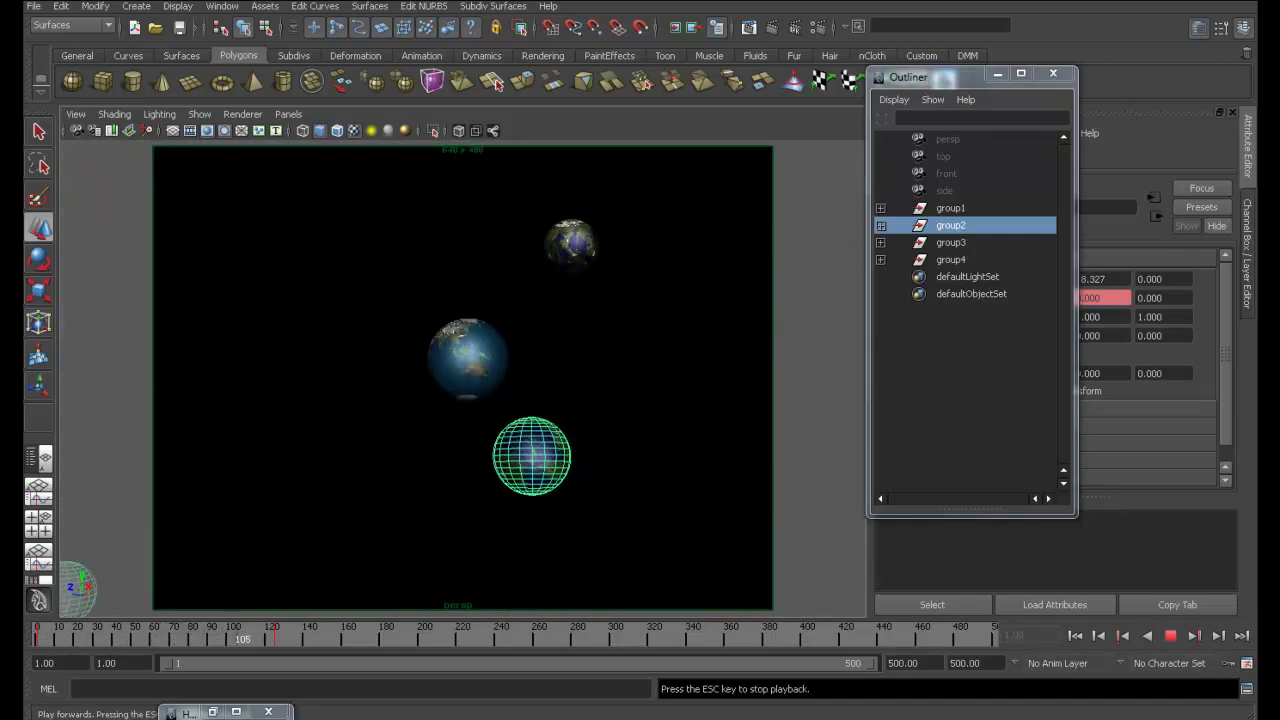
key(Escape)
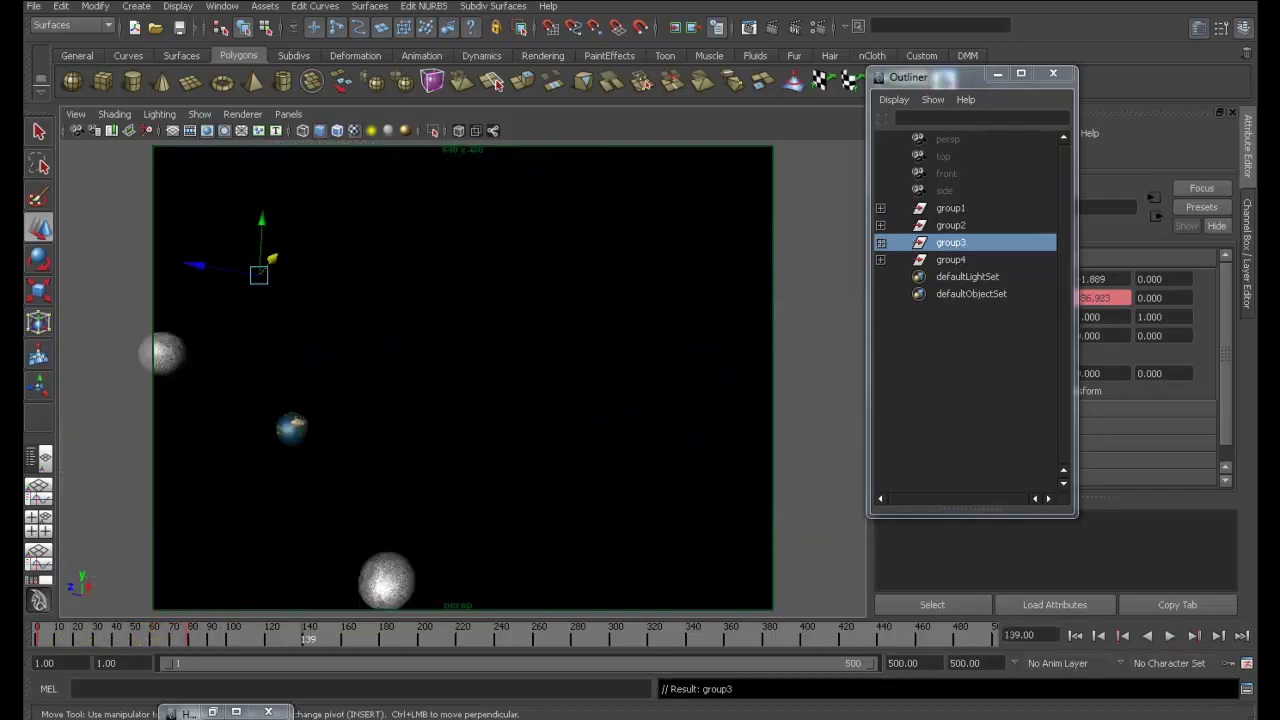
Rewind to frame 1 and play the whole Earth and Moon orbit animation through
click(1075, 635)
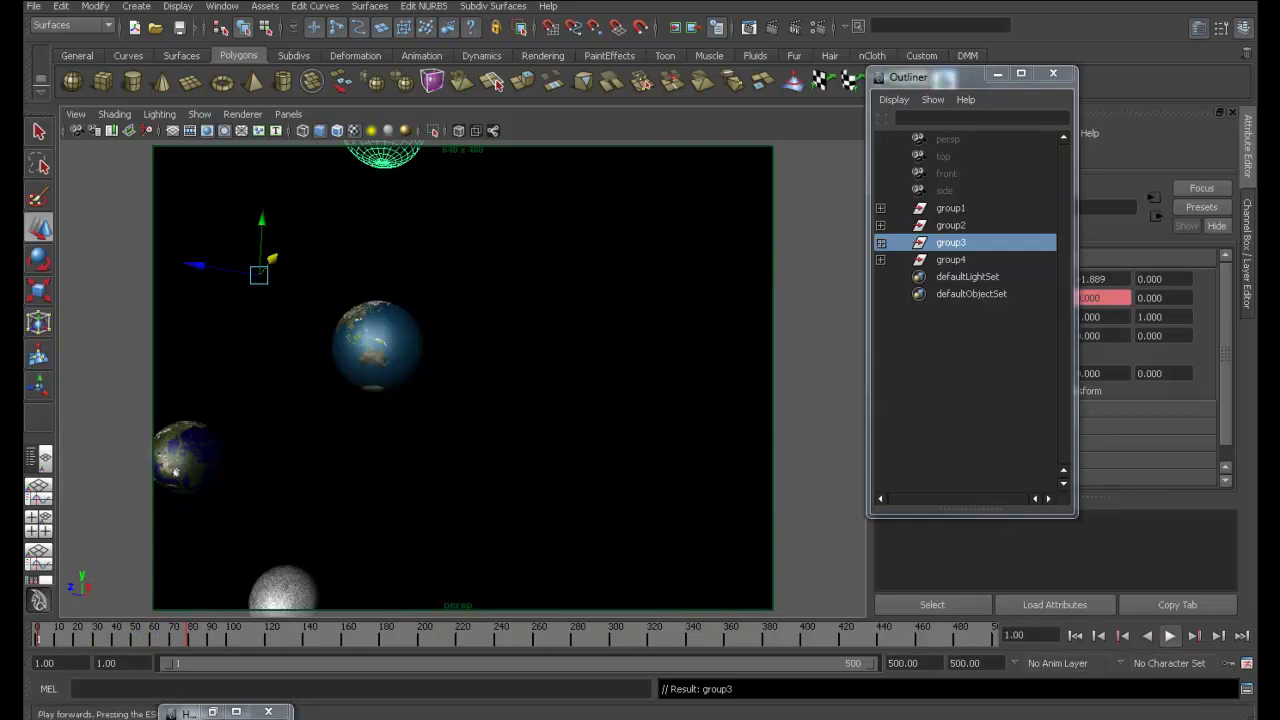
click(1169, 635)
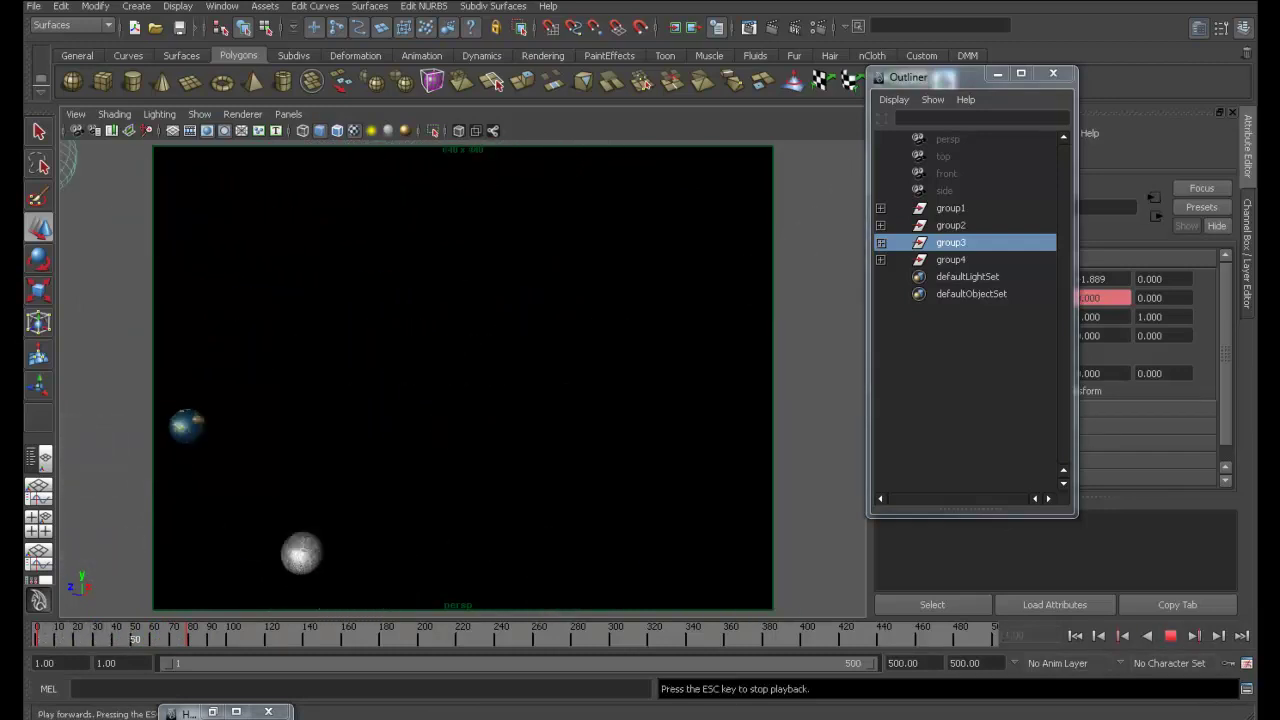